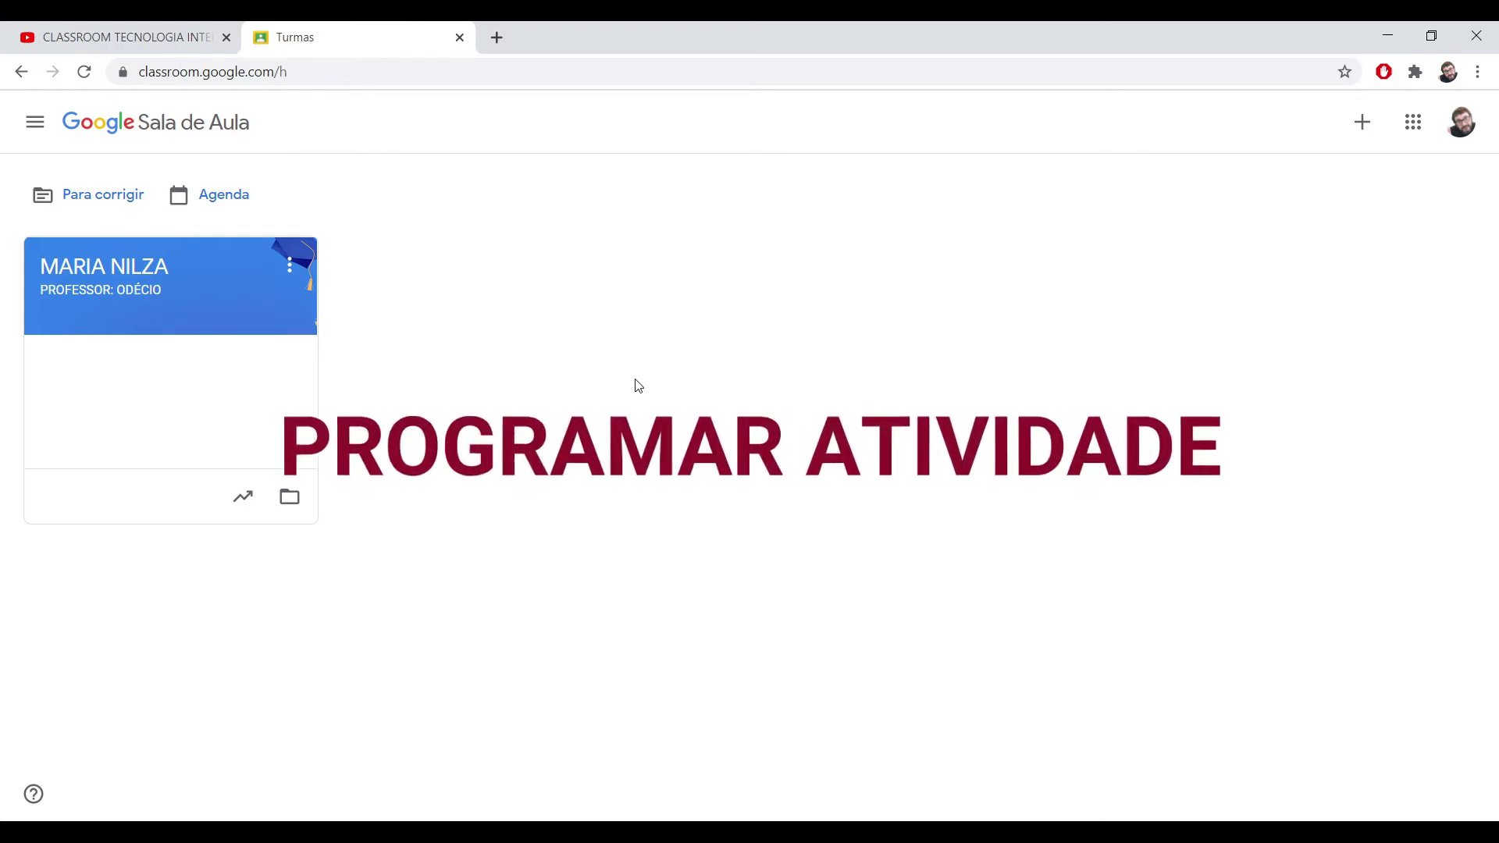
- Create a new assignment (Atividade) in the class's classwork with the title "BOTÃO SOME"
click(116, 279)
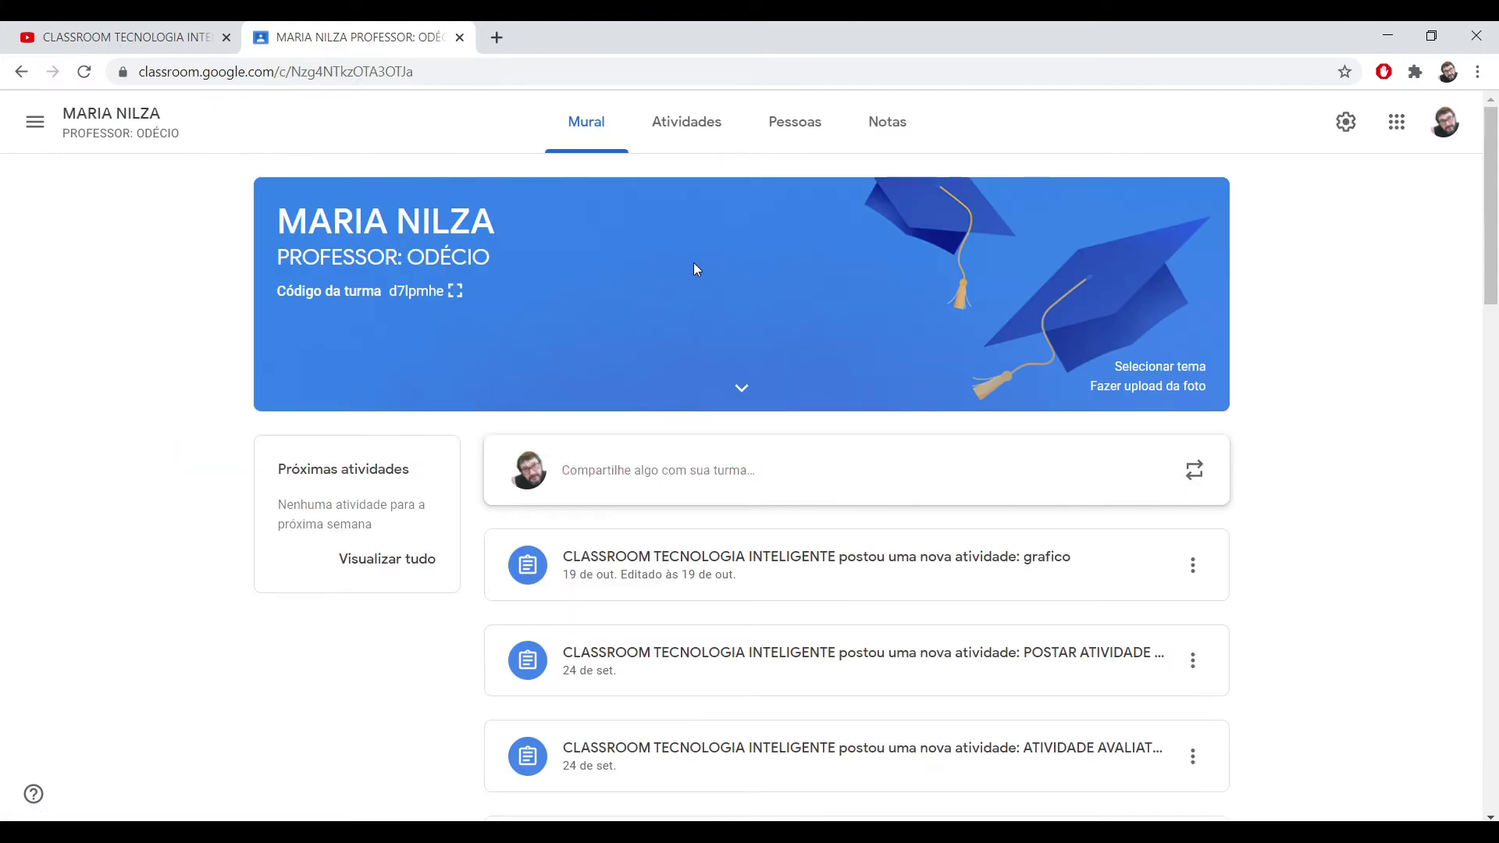
click(697, 131)
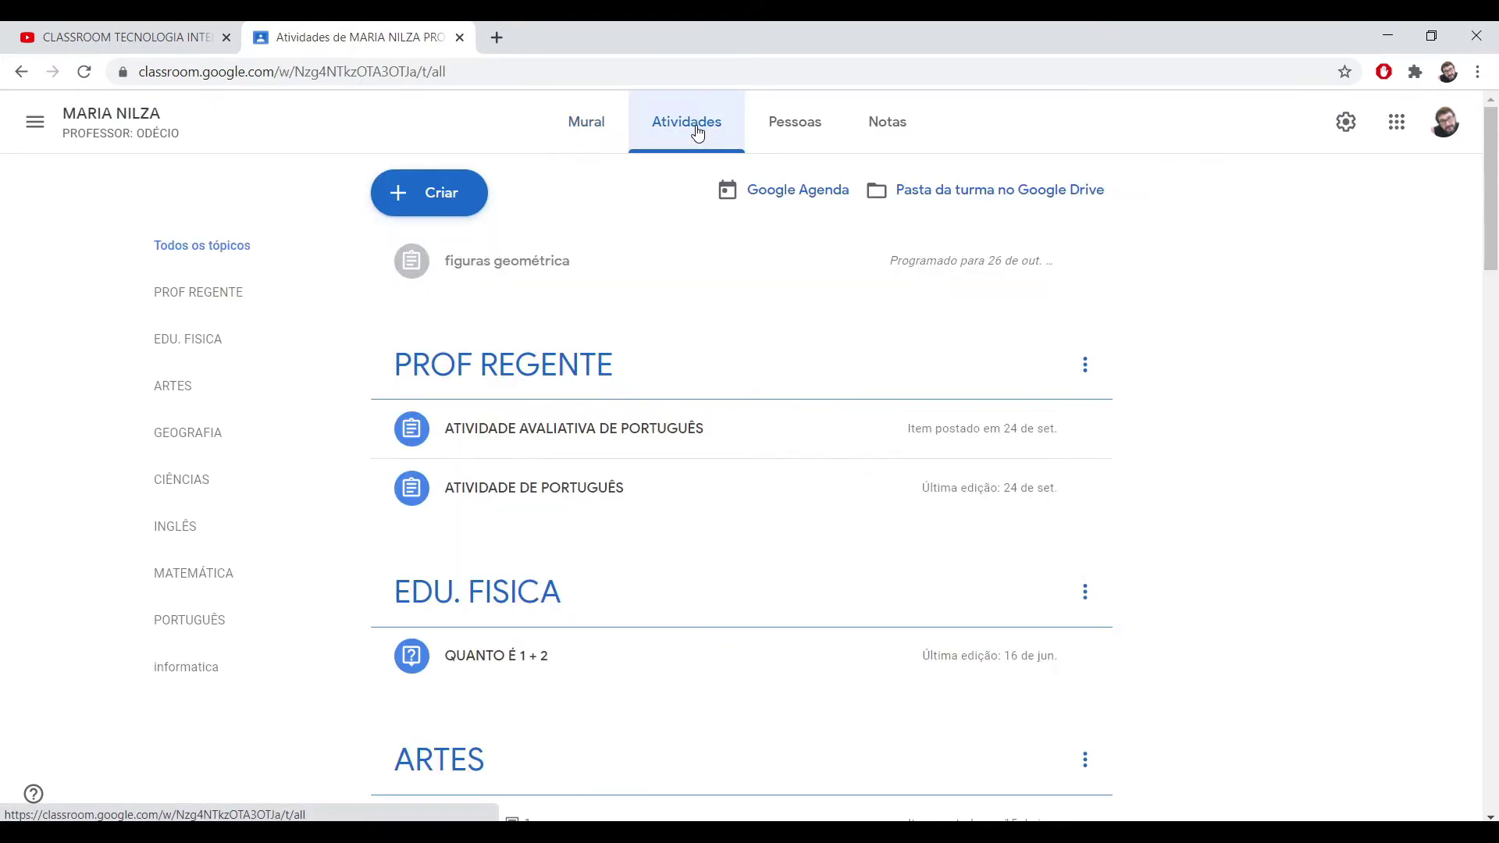
click(453, 202)
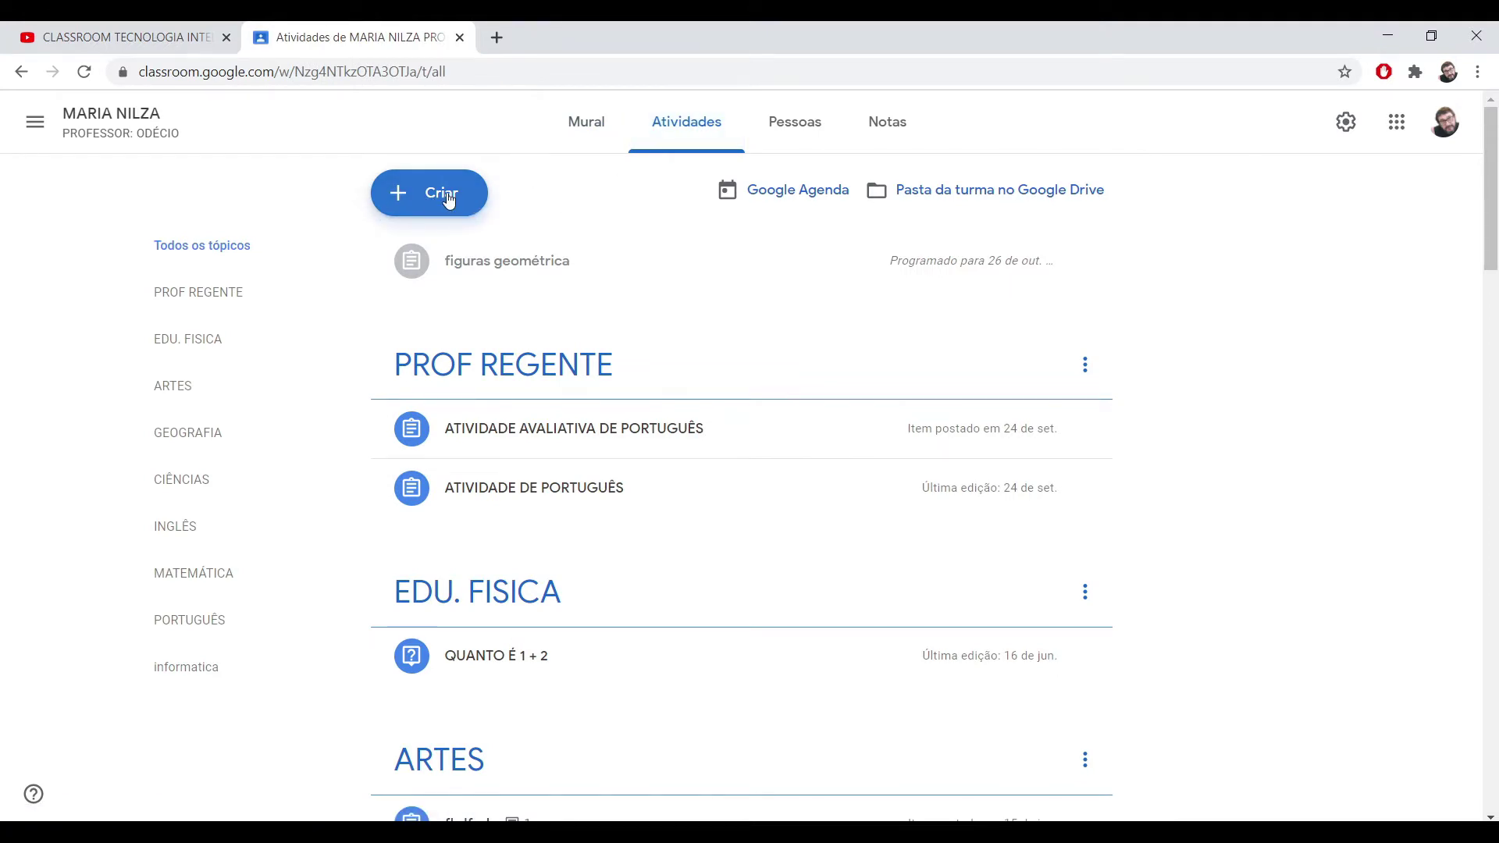
click(449, 200)
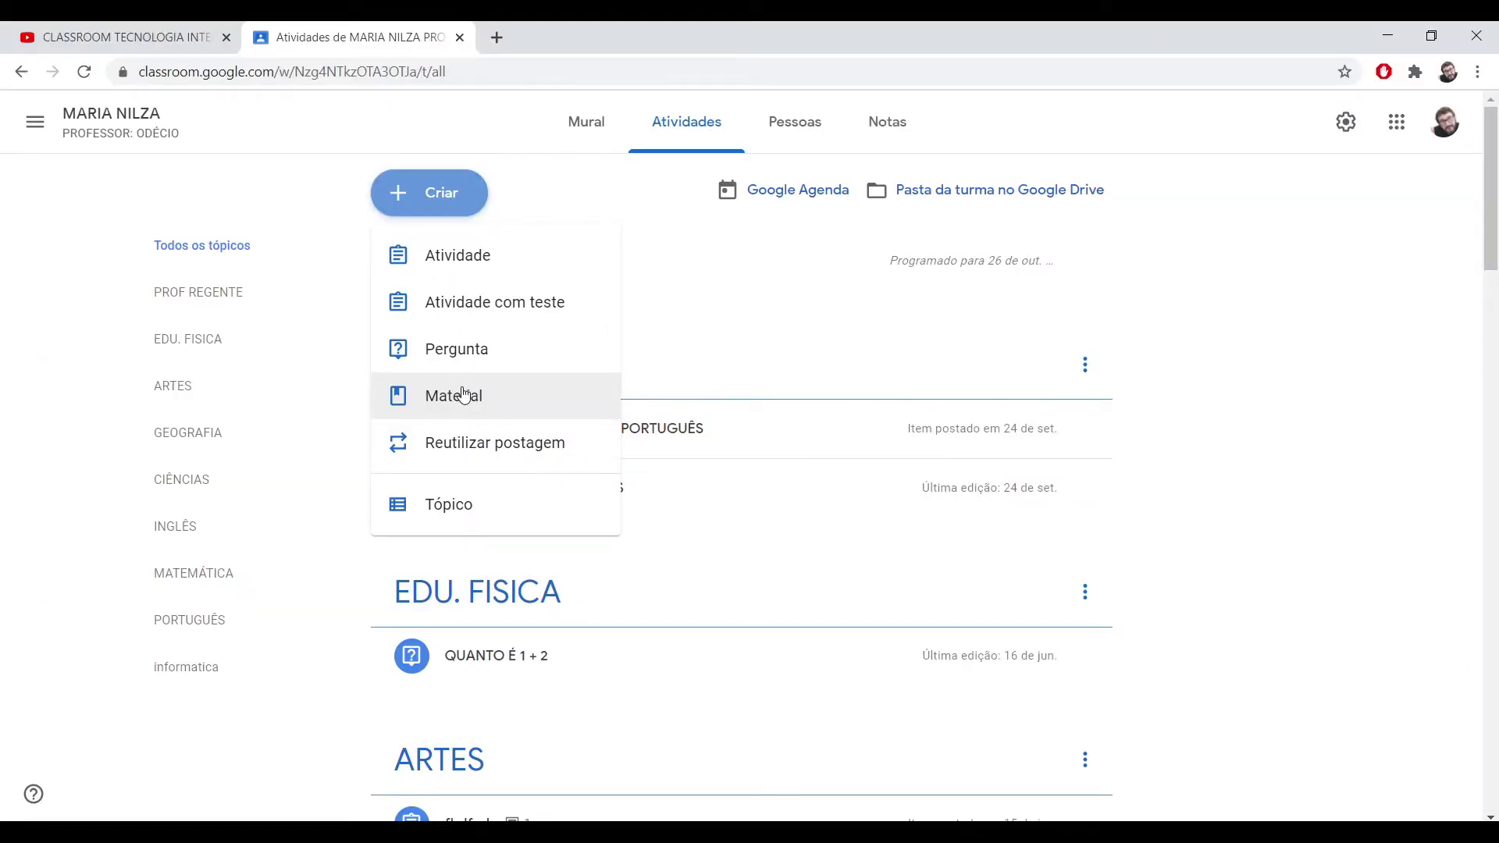
click(478, 258)
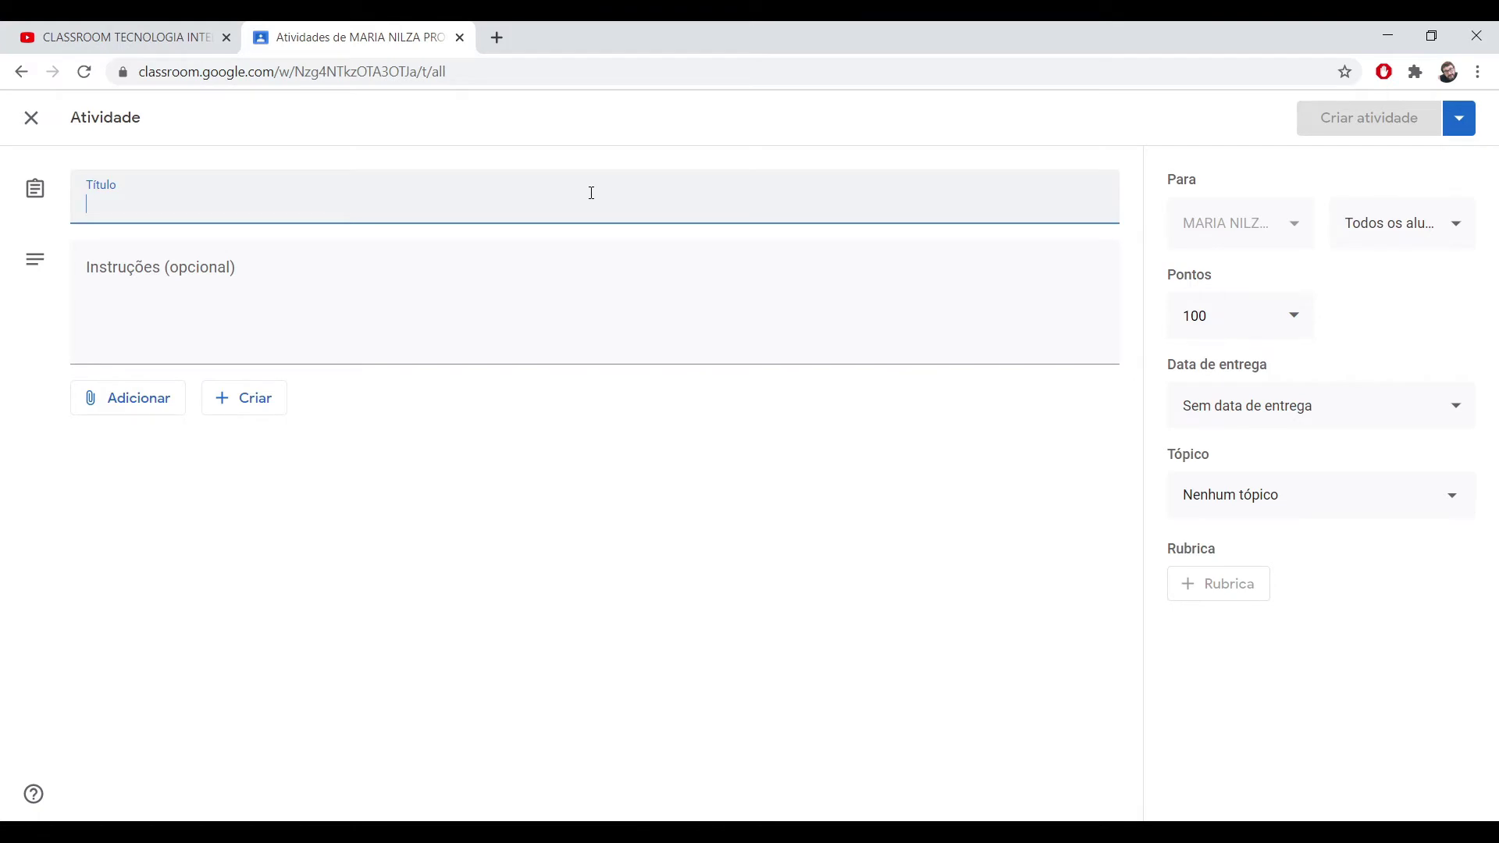
text(BOT)
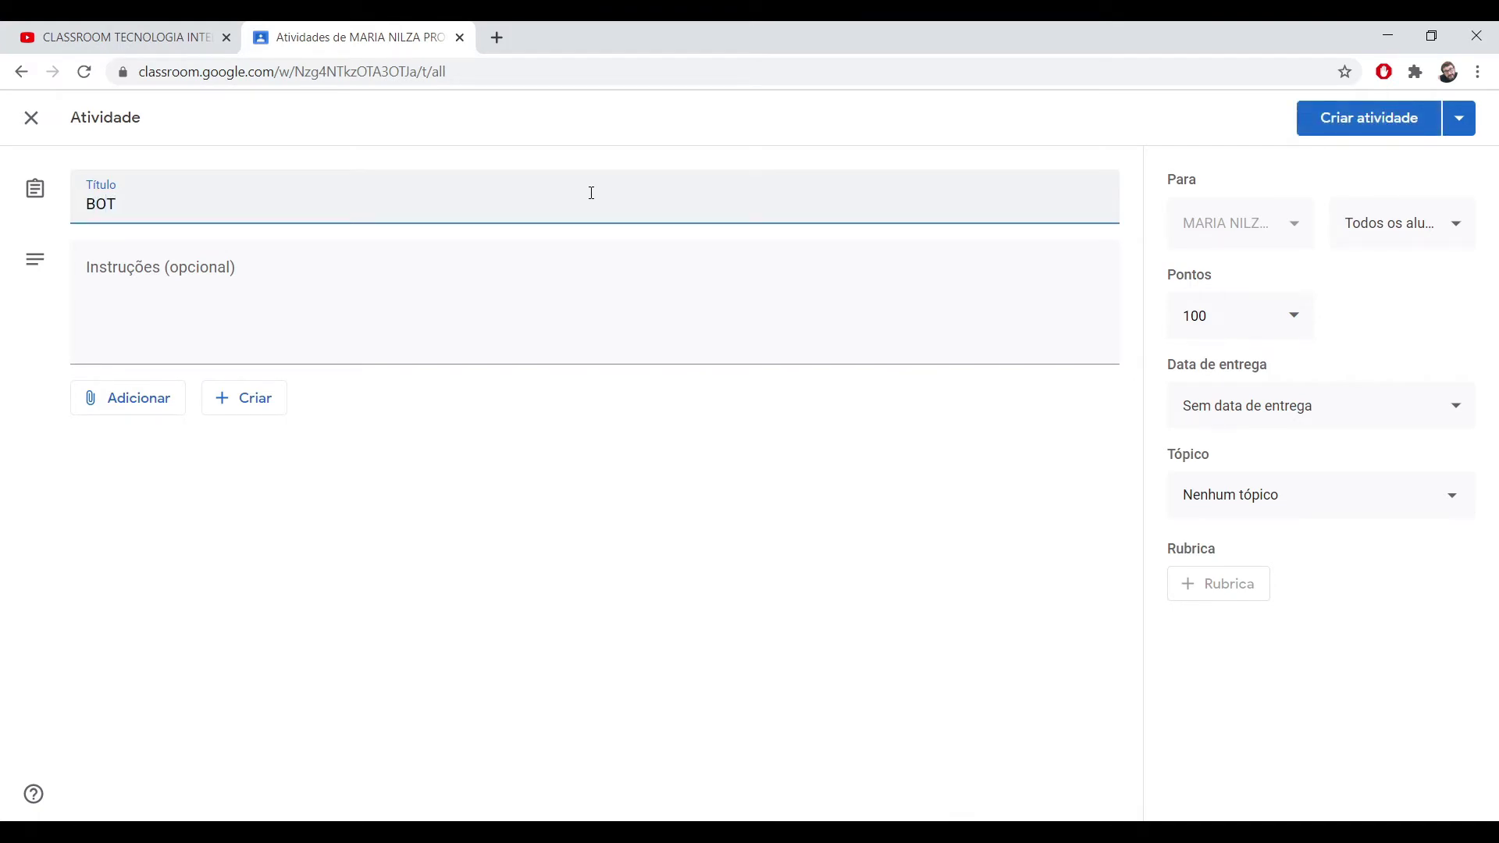
text(ÃO SOME)
- Fill in the assignment's instructions with "1 -" and "2 -" on separate lines
click(562, 270)
text(1 -)
key(Return)
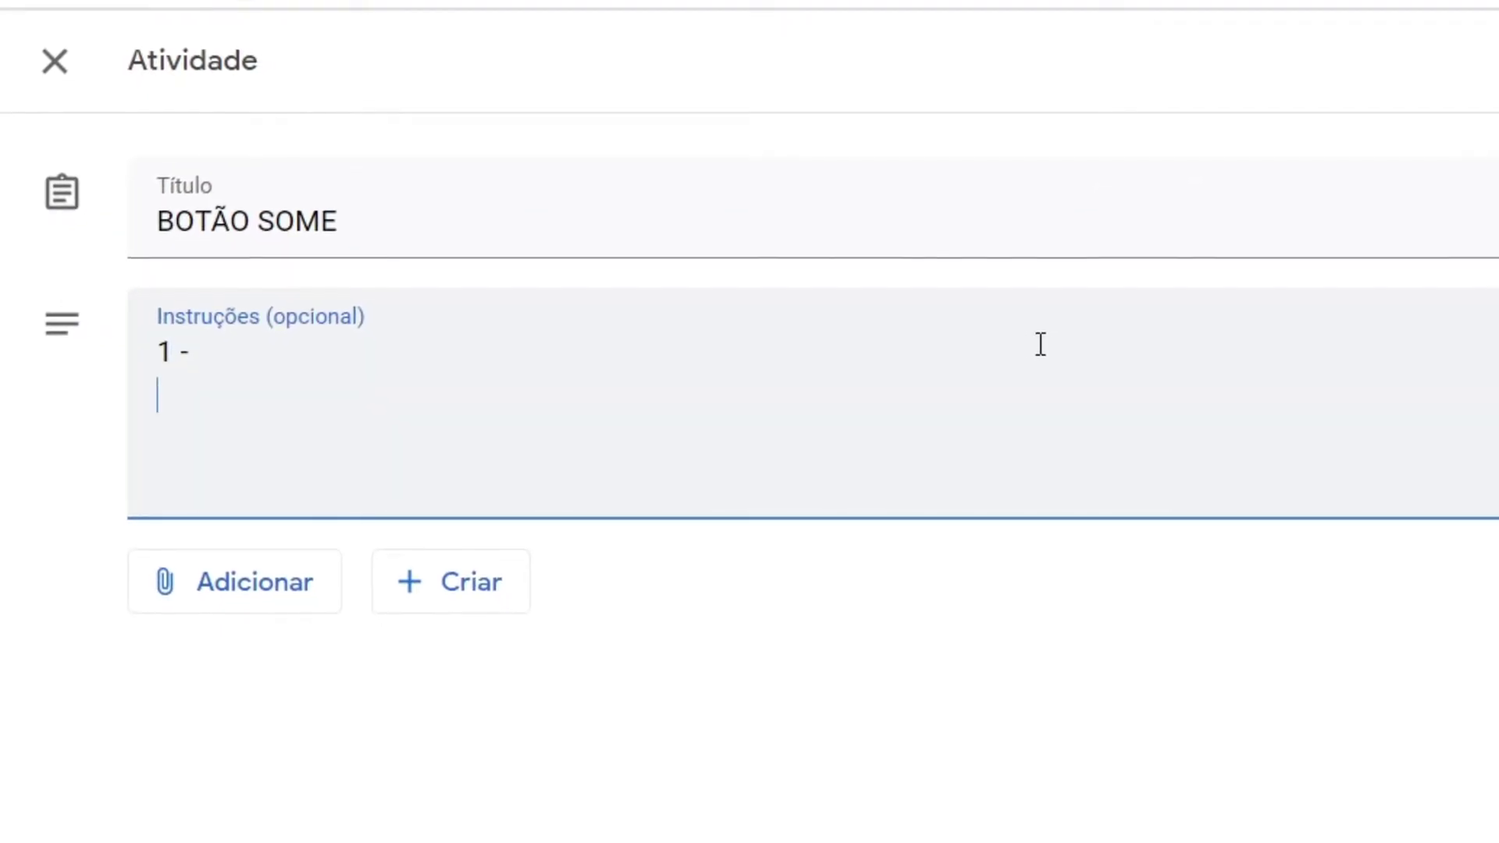
text(2)
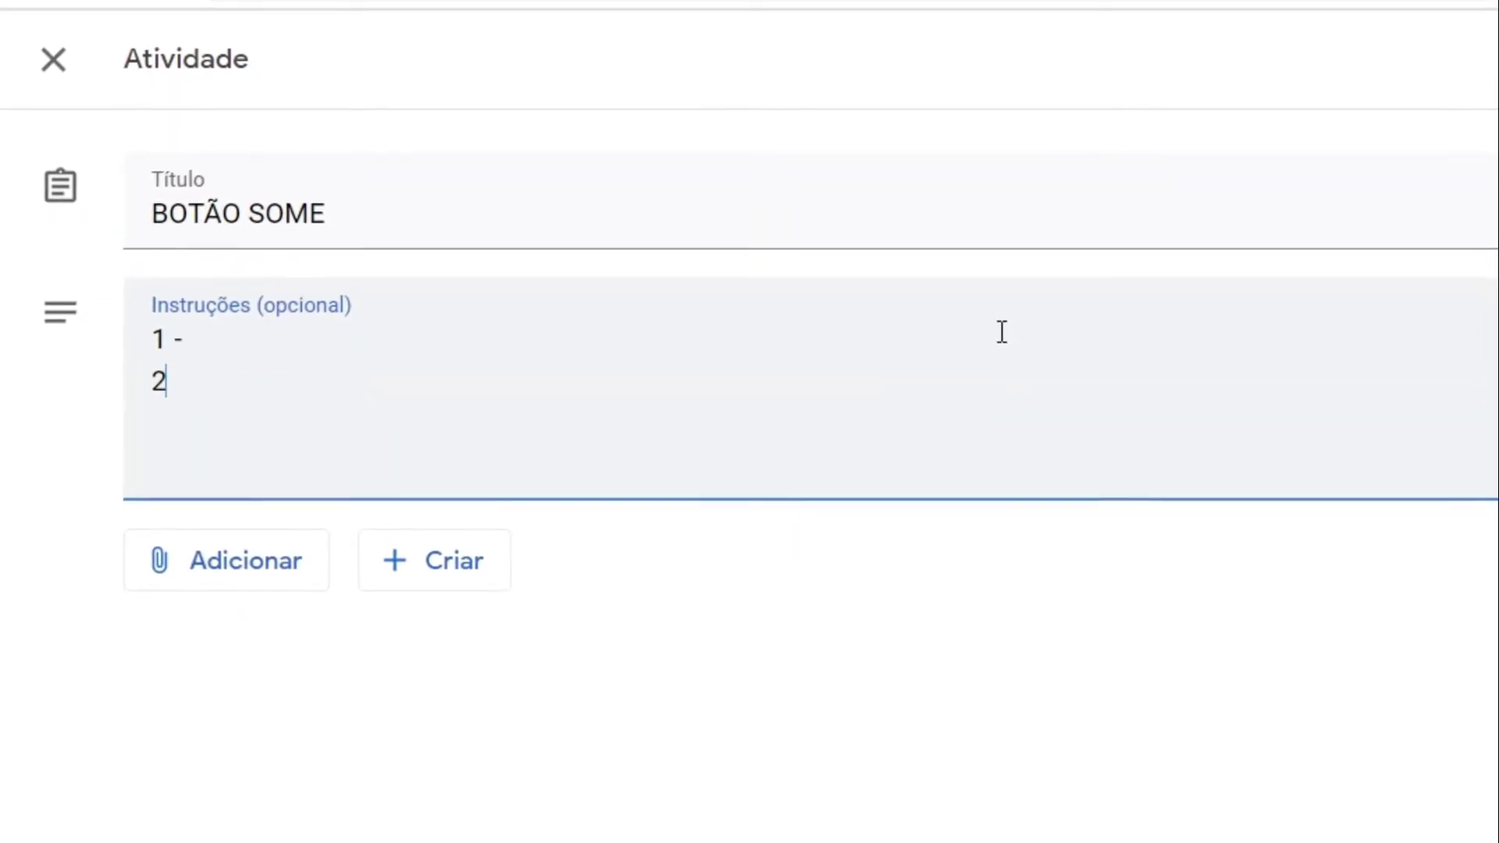
text( -)
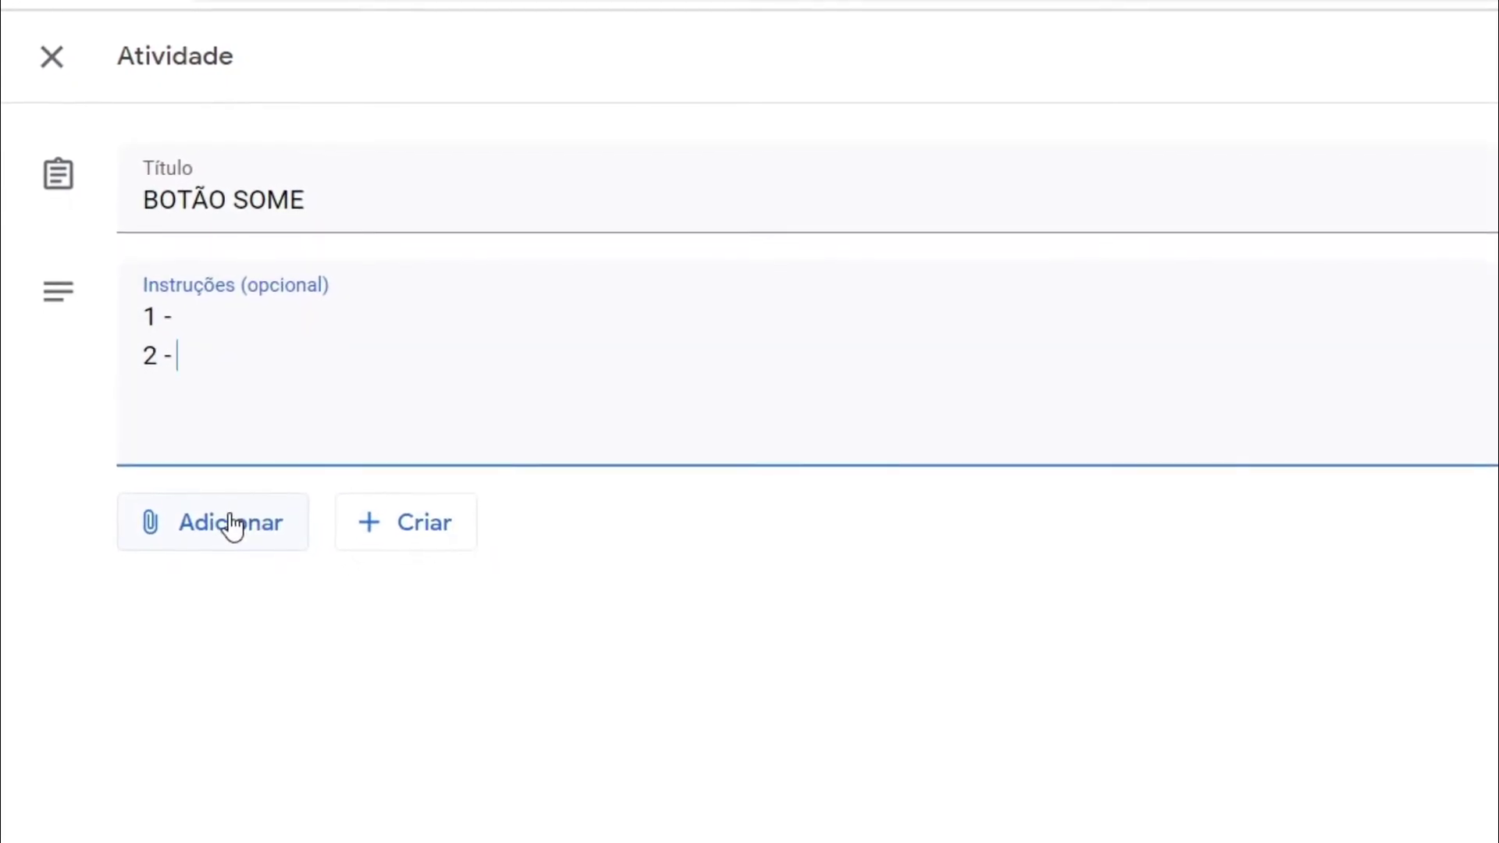
- Attach a new blank Google Docs document to the assignment and return to the assignment form
click(434, 537)
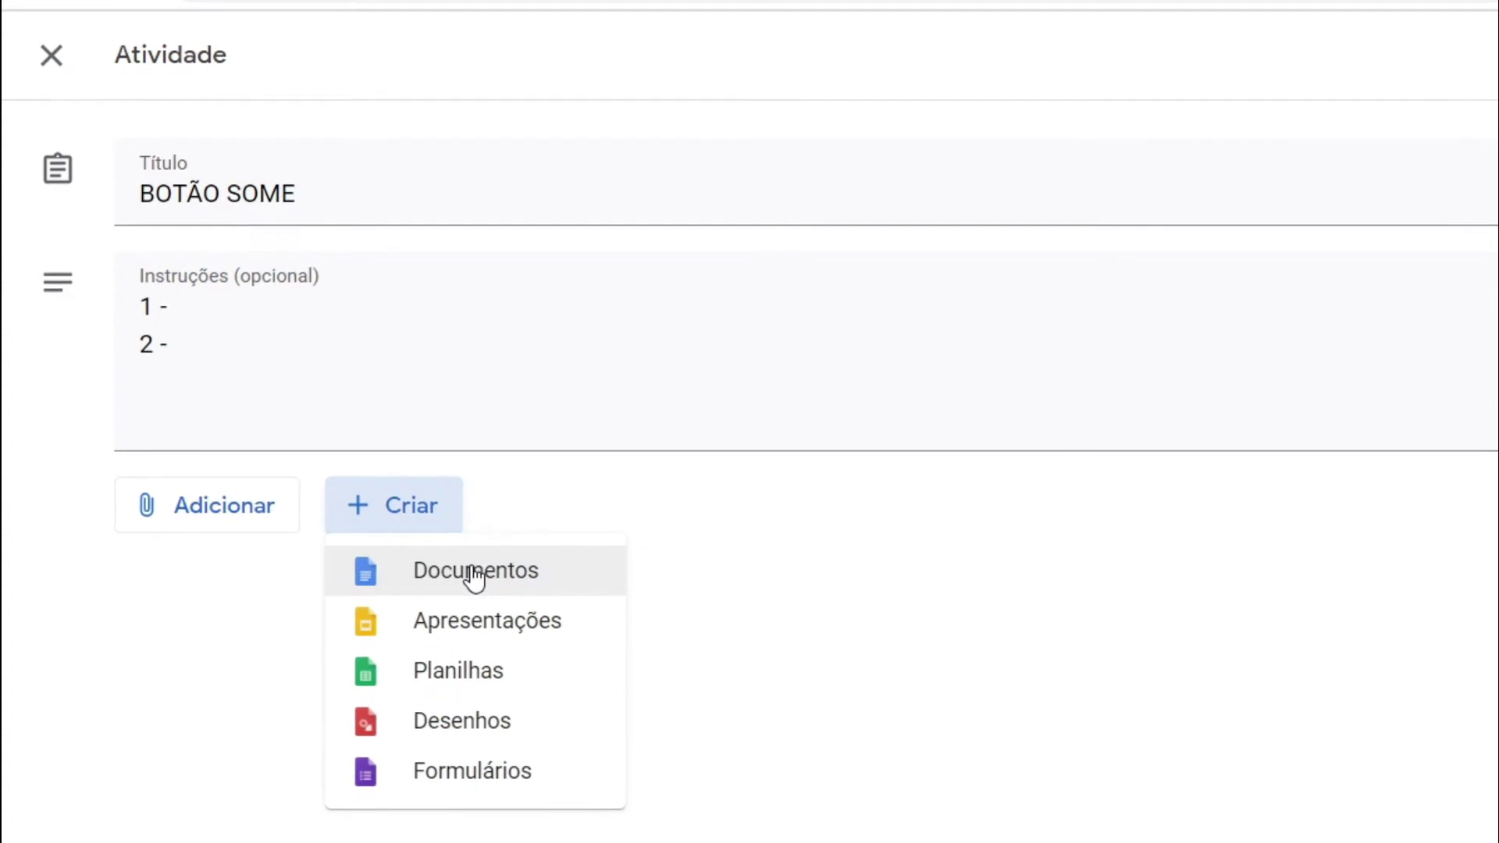
click(475, 573)
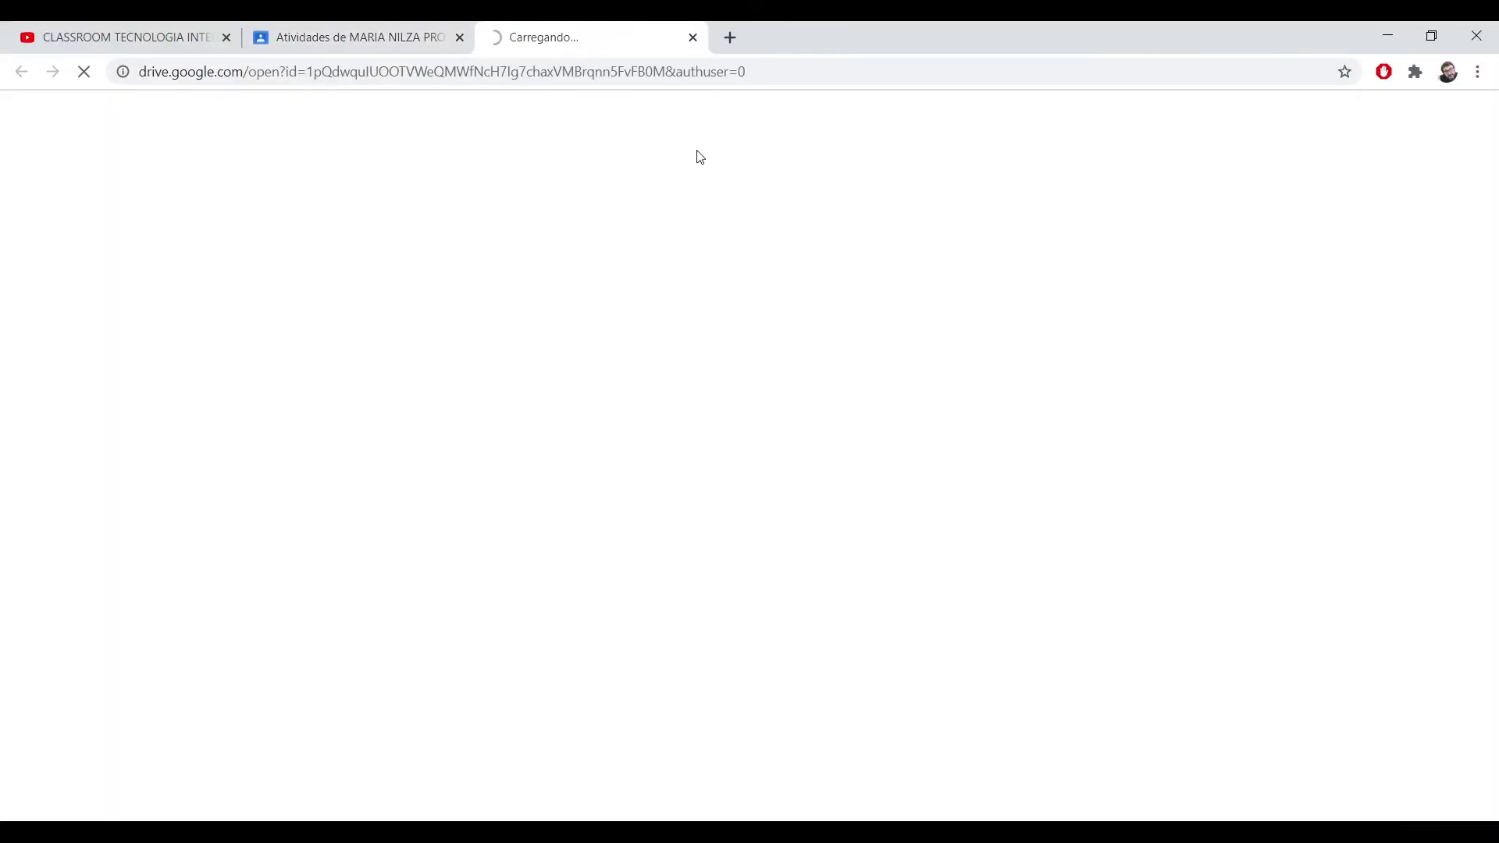
click(693, 37)
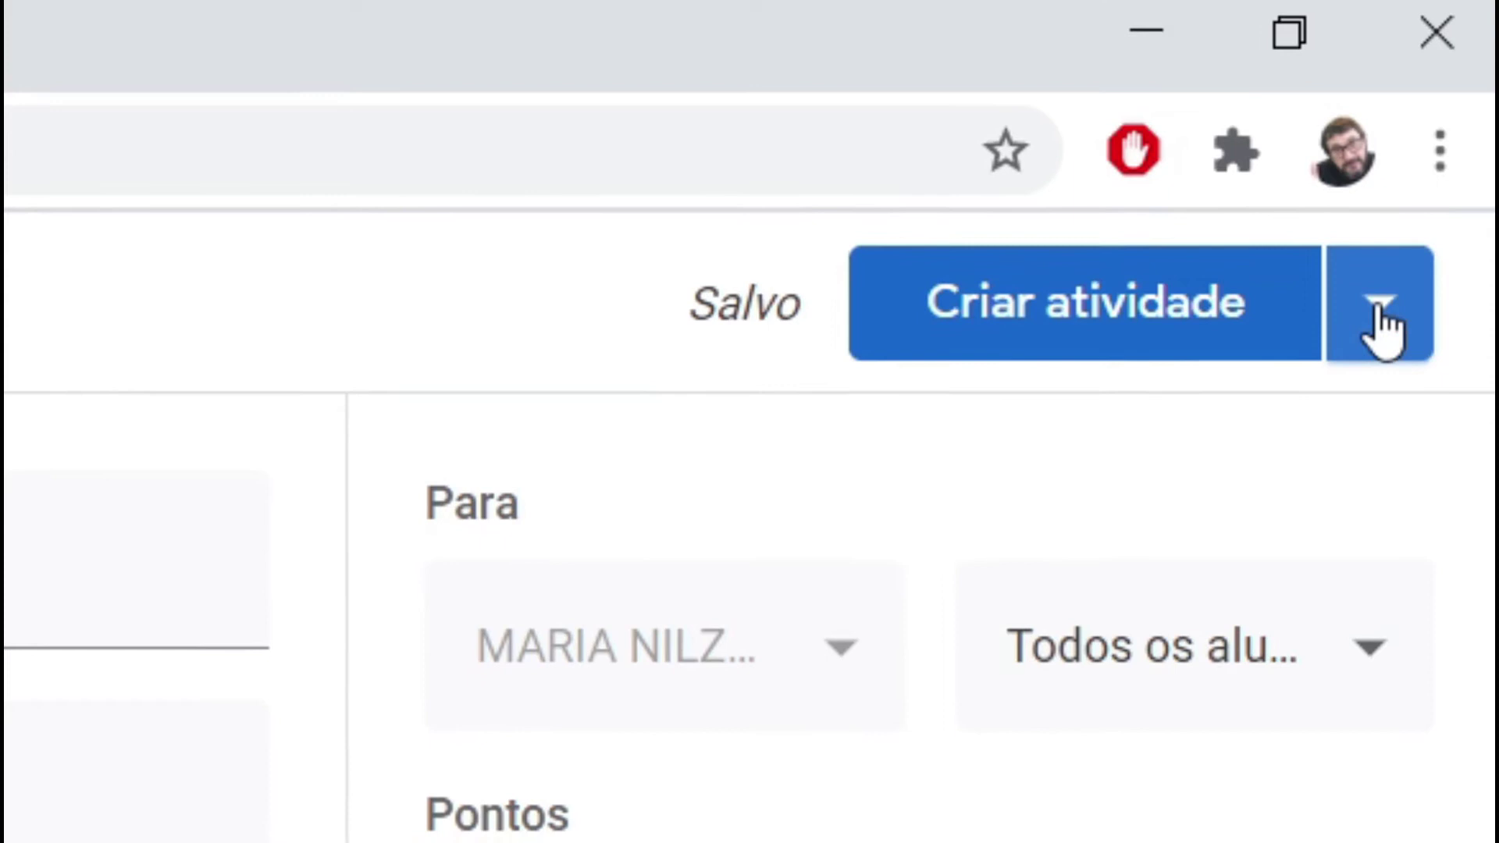
click(1380, 336)
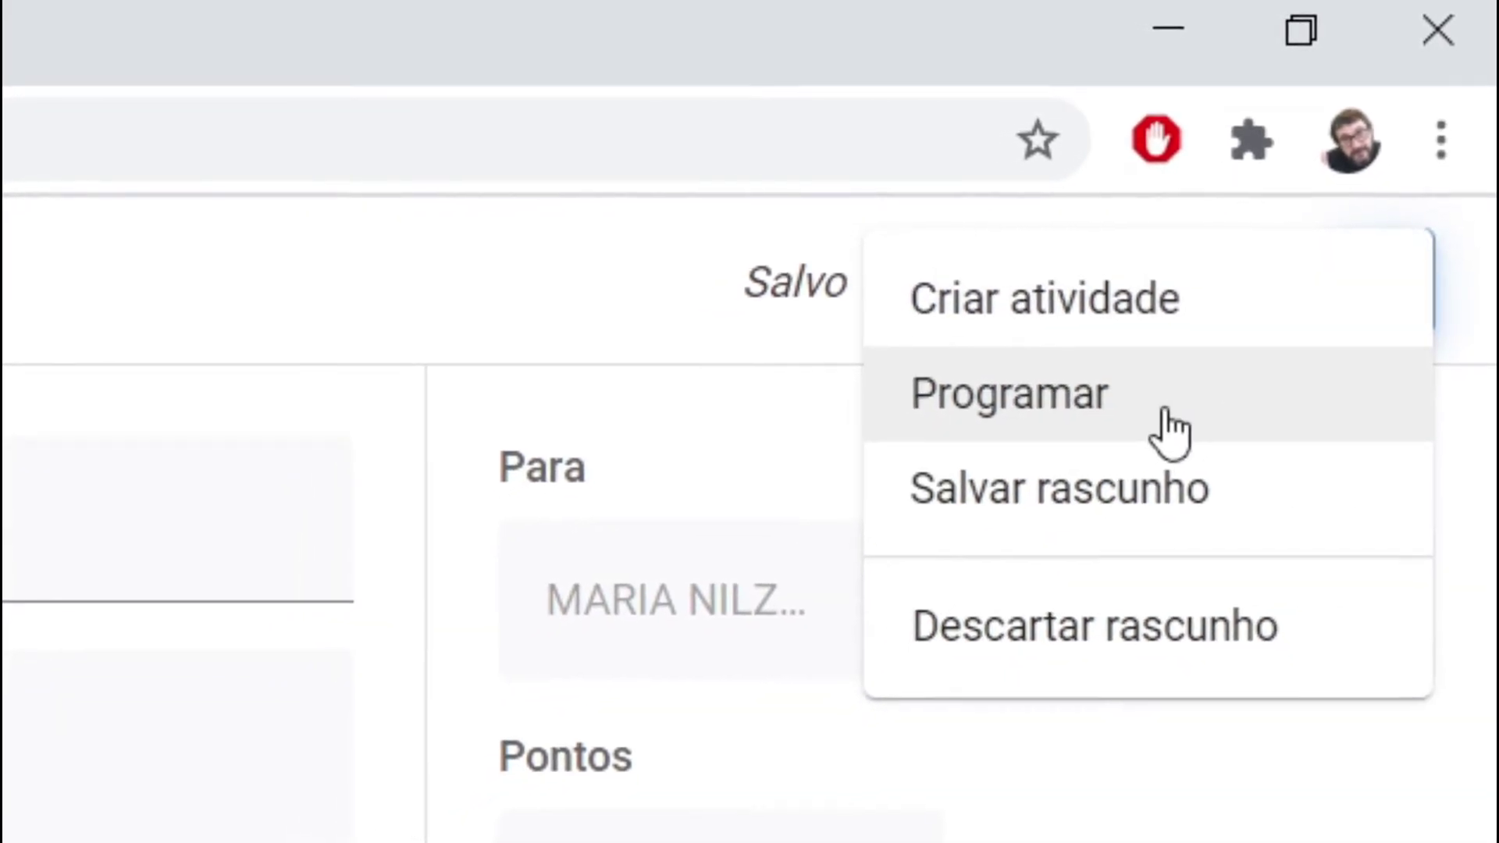
key(Escape)
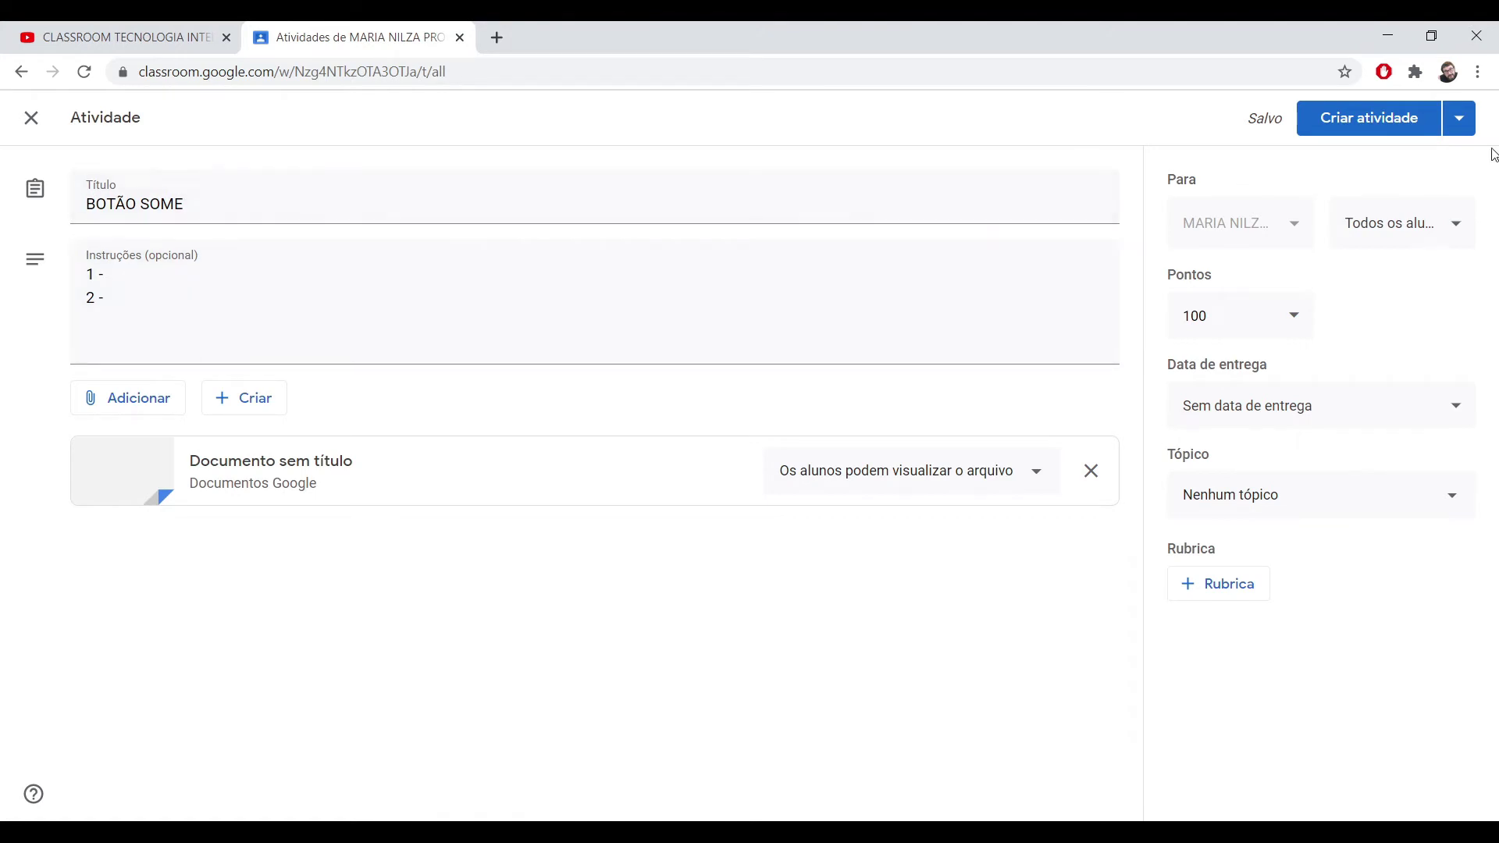
click(1458, 117)
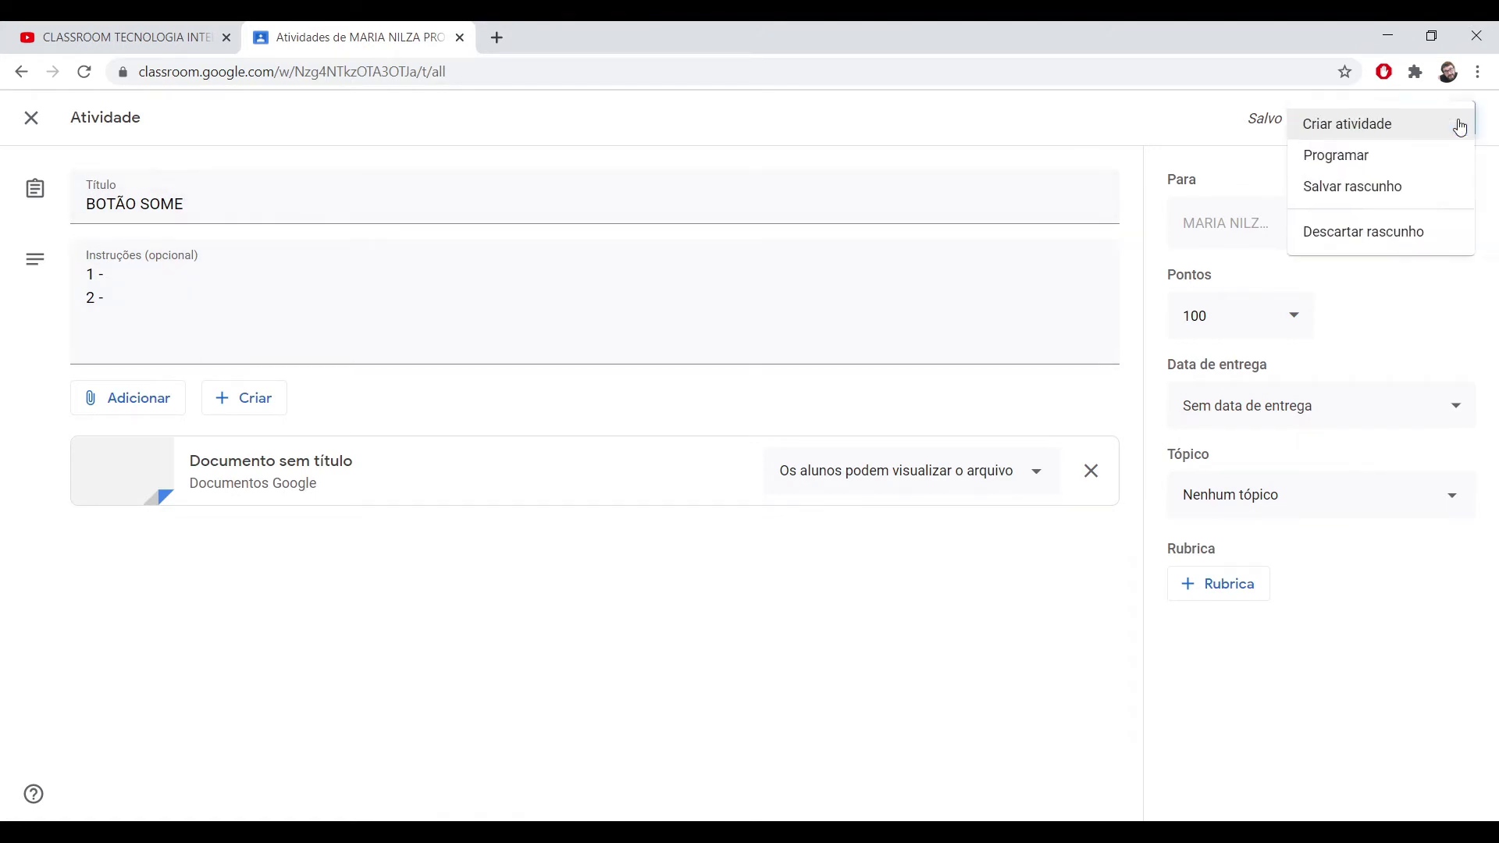
click(585, 582)
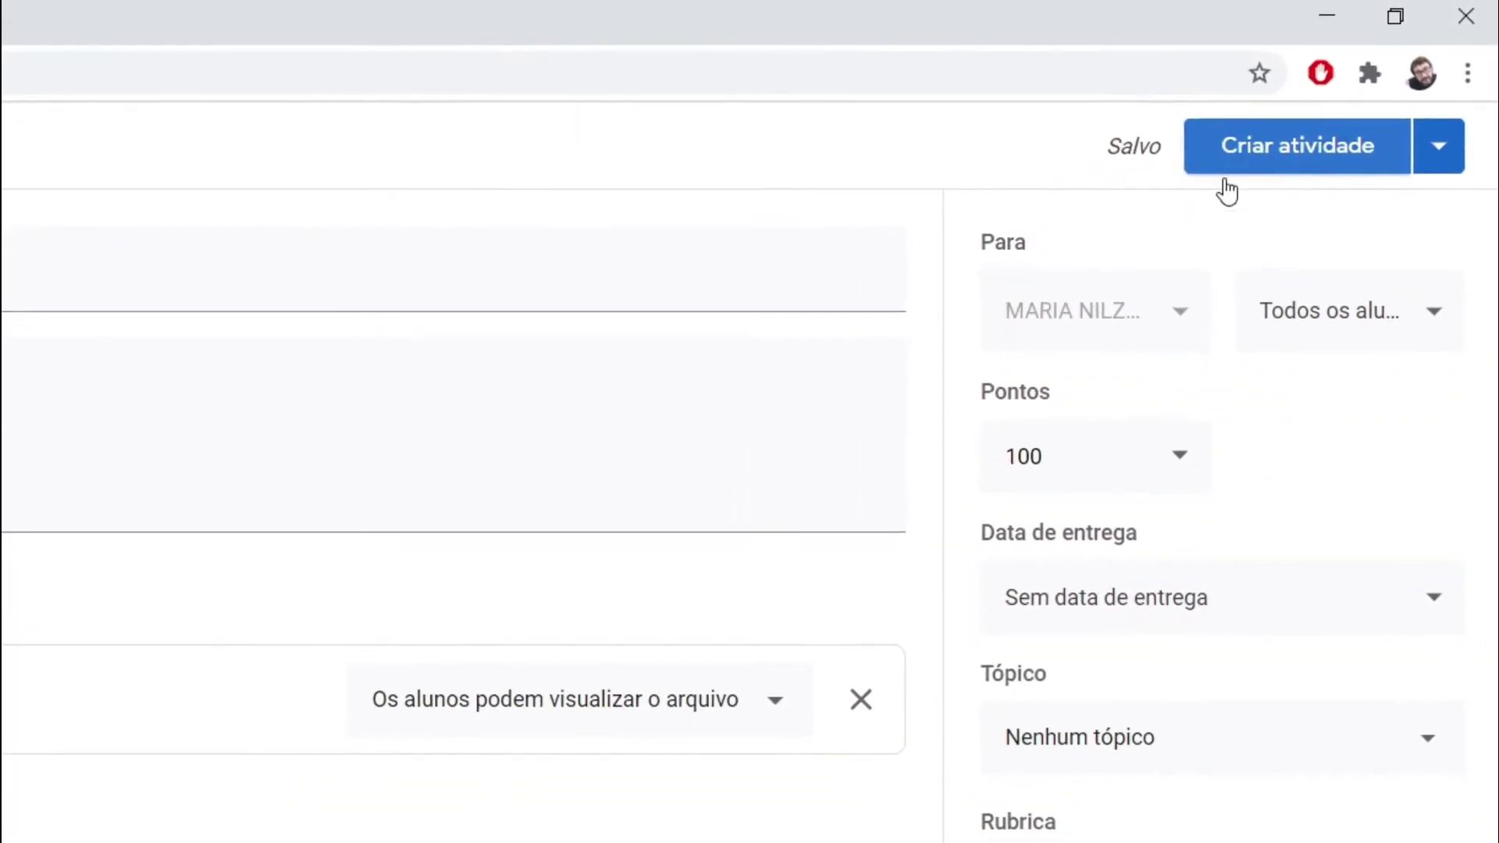
- Post the "BOTÃO SOME" assignment to all students immediately, without scheduling it
click(1263, 160)
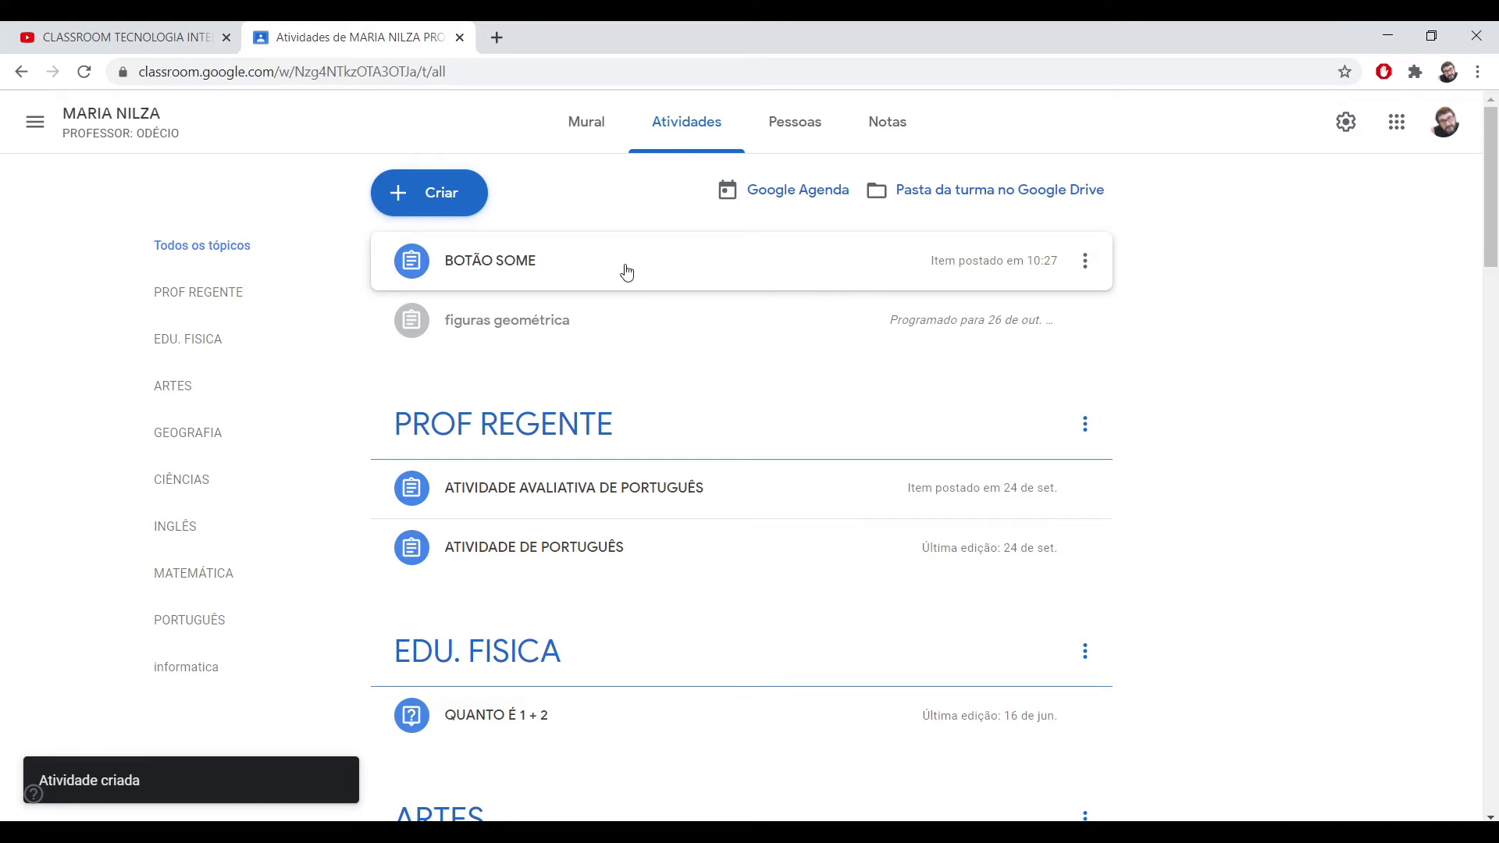
- Open the posted "BOTÃO SOME" assignment for editing, examine its available publishing options, and close the editor
click(1085, 261)
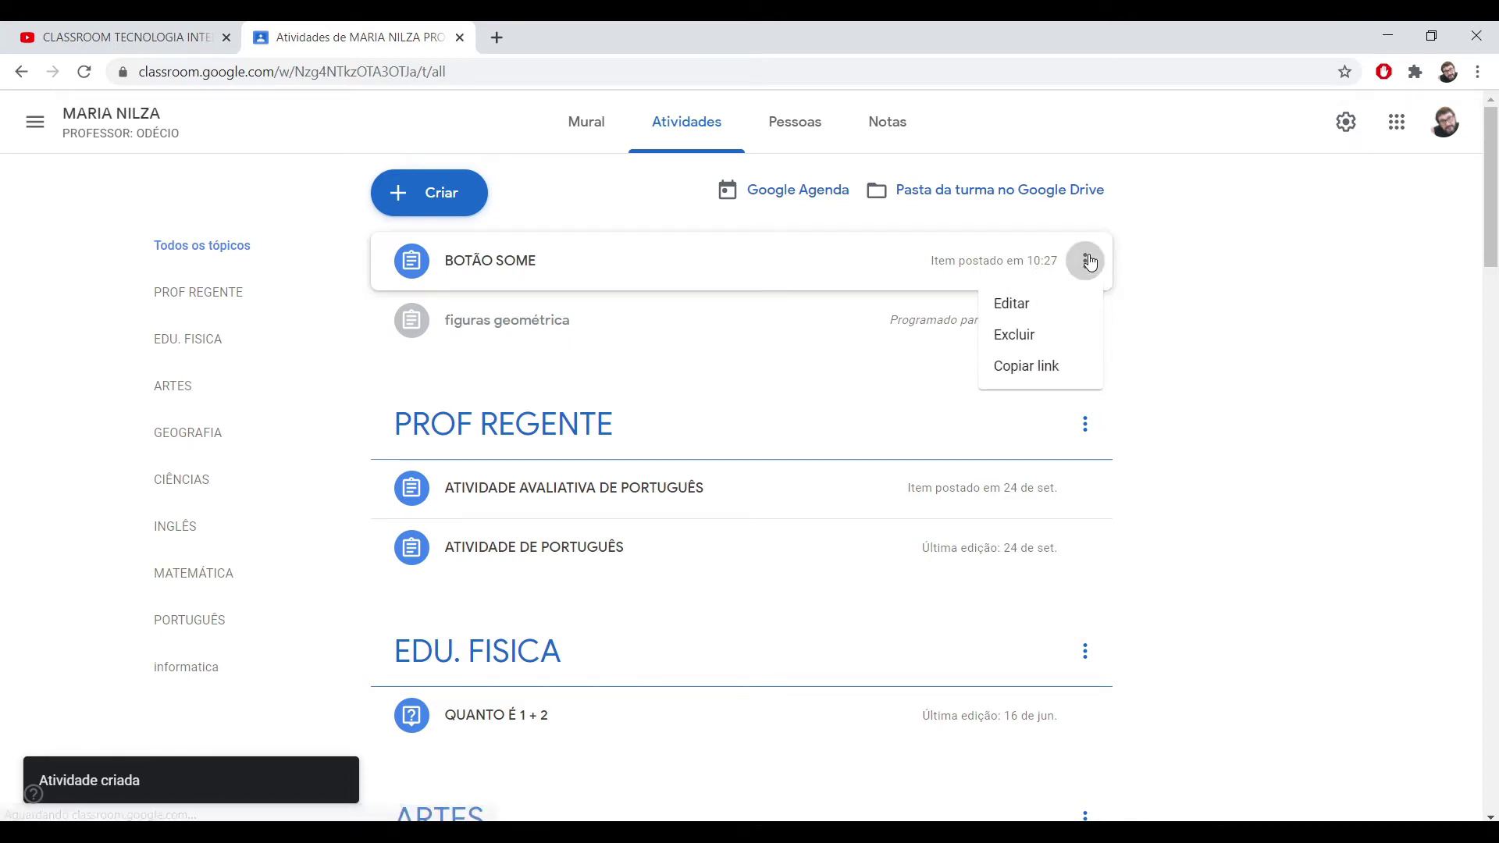
click(1051, 309)
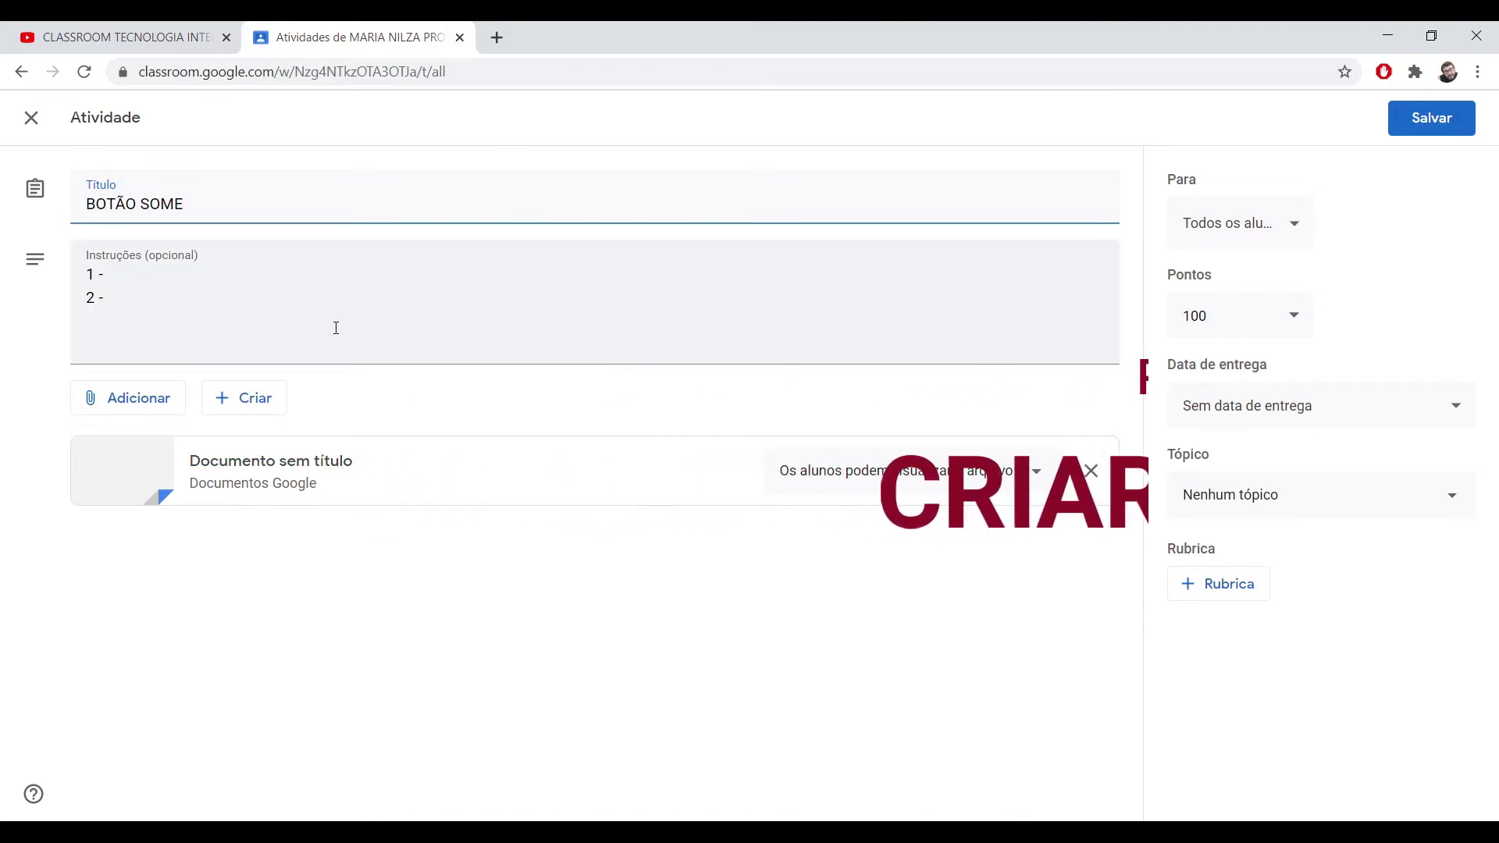
click(27, 123)
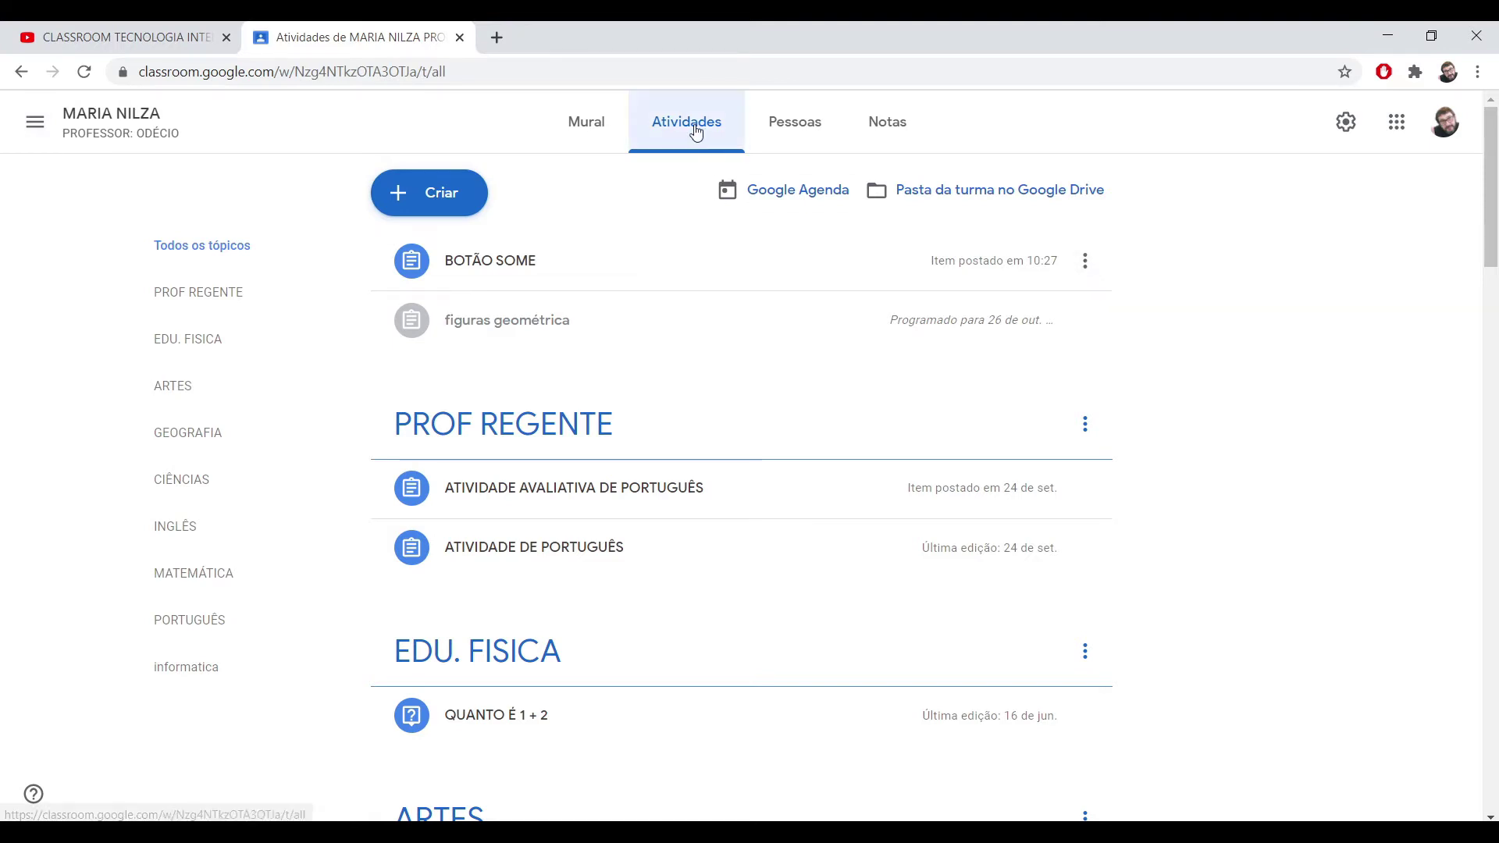
- Create another assignment (Atividade) titled "PROGRAMAR" with "A" as its instructions
click(457, 194)
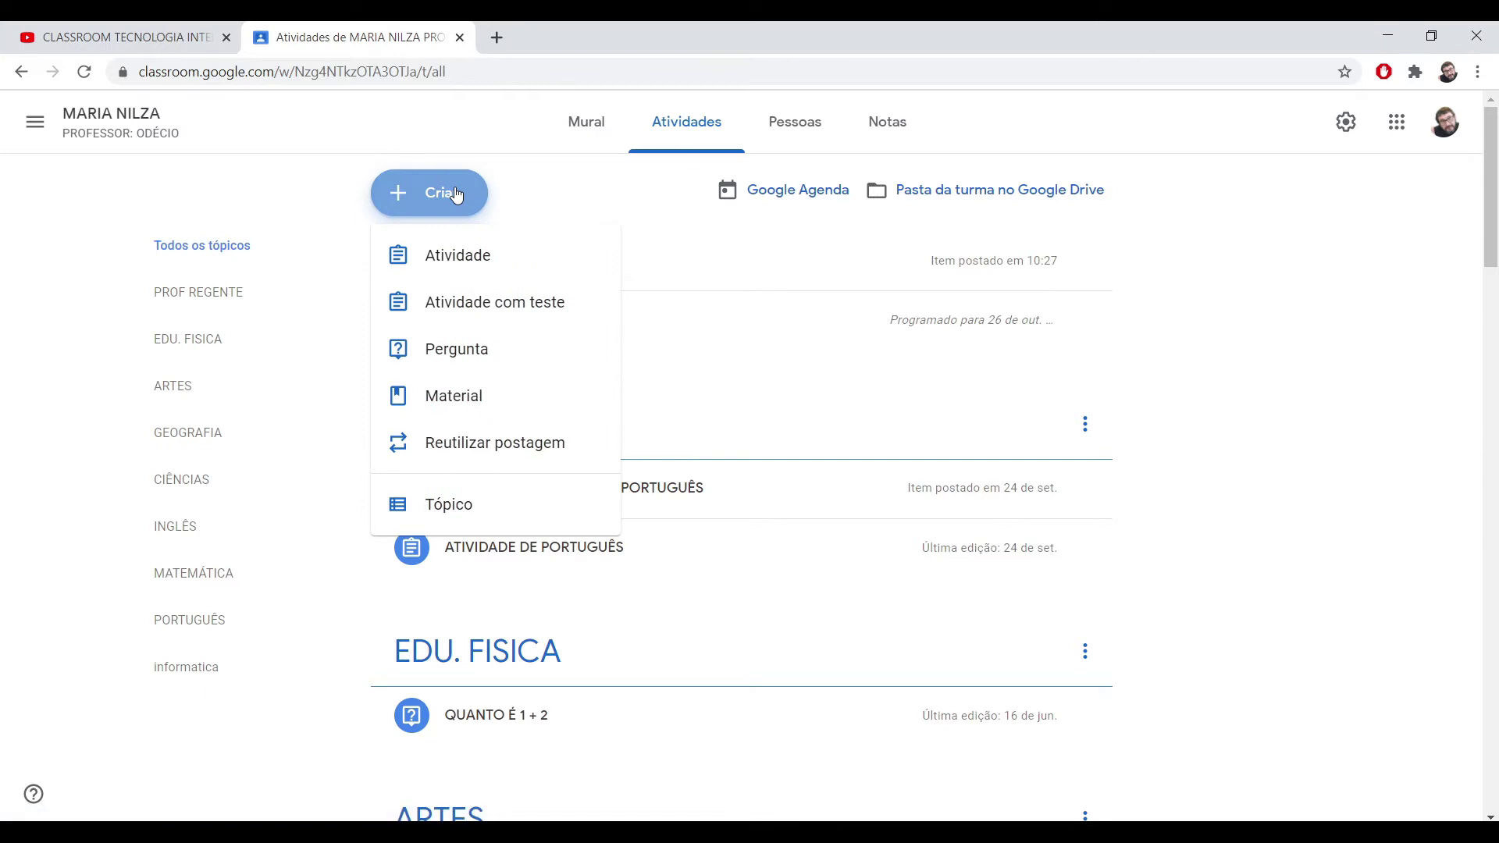
click(491, 260)
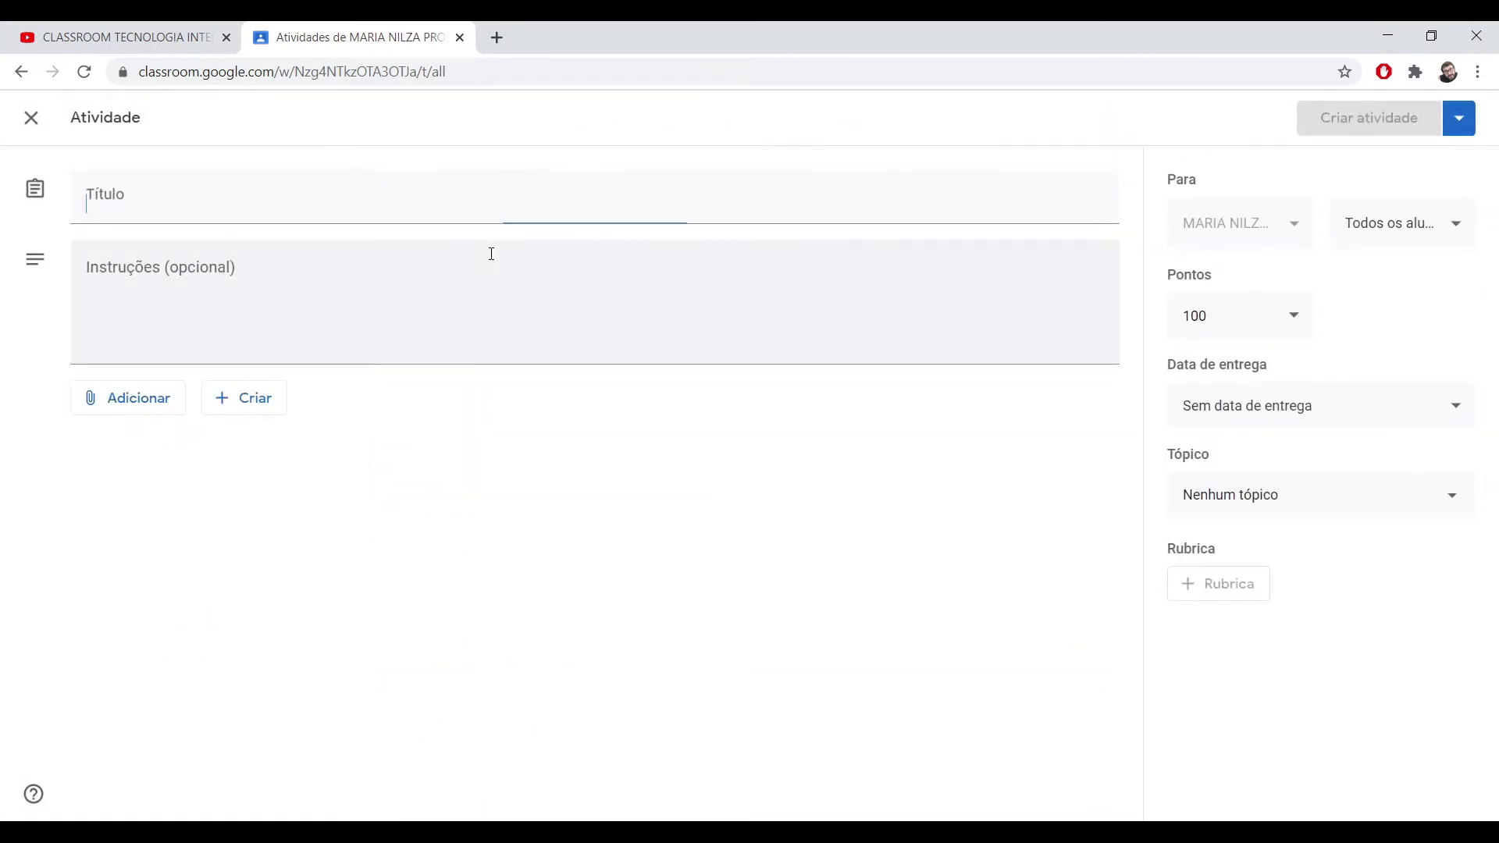
text(PROGRA)
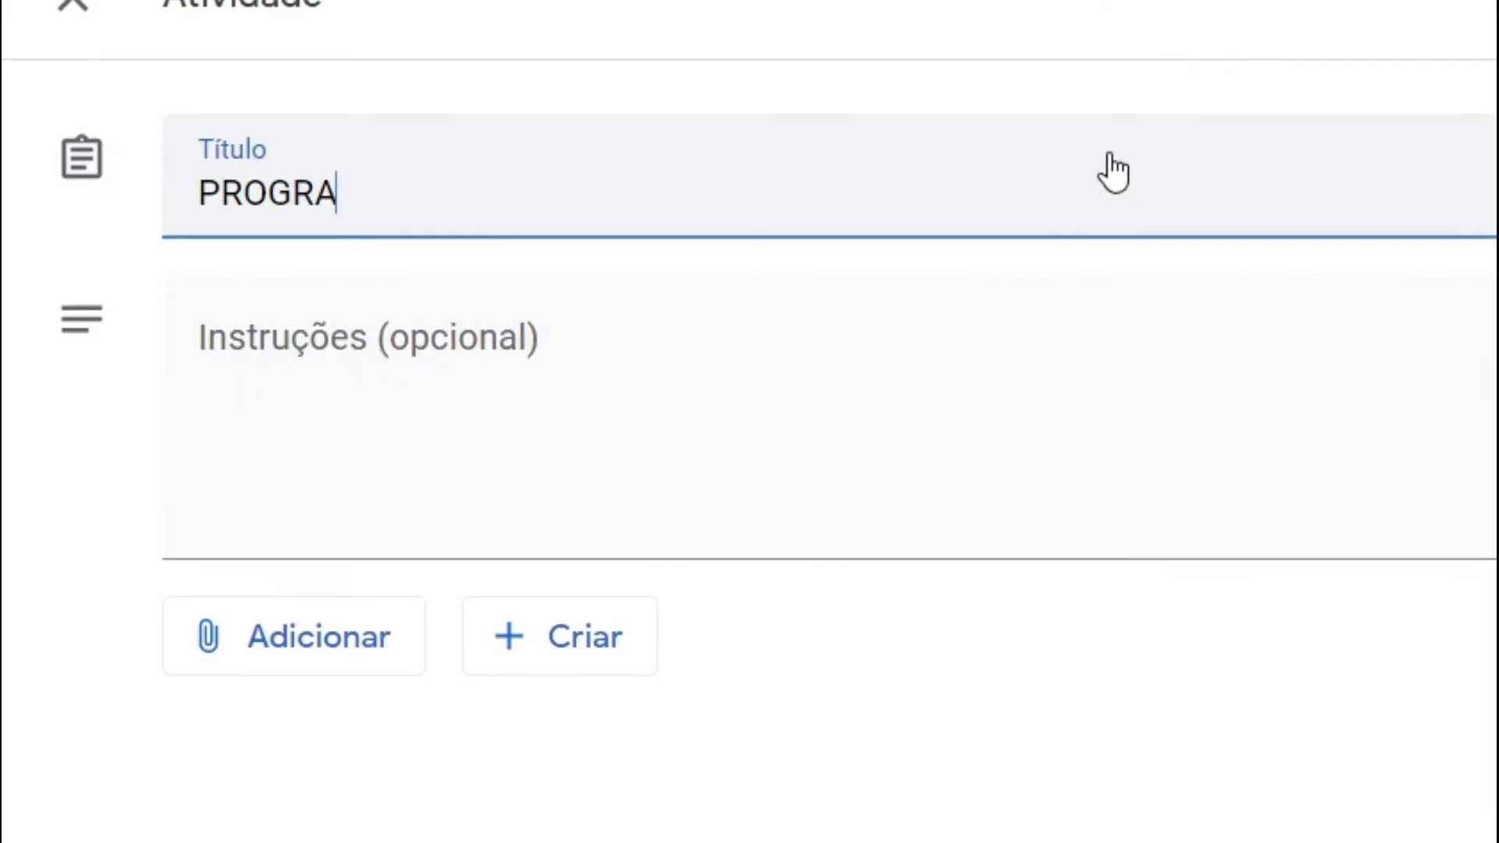
text(MAR)
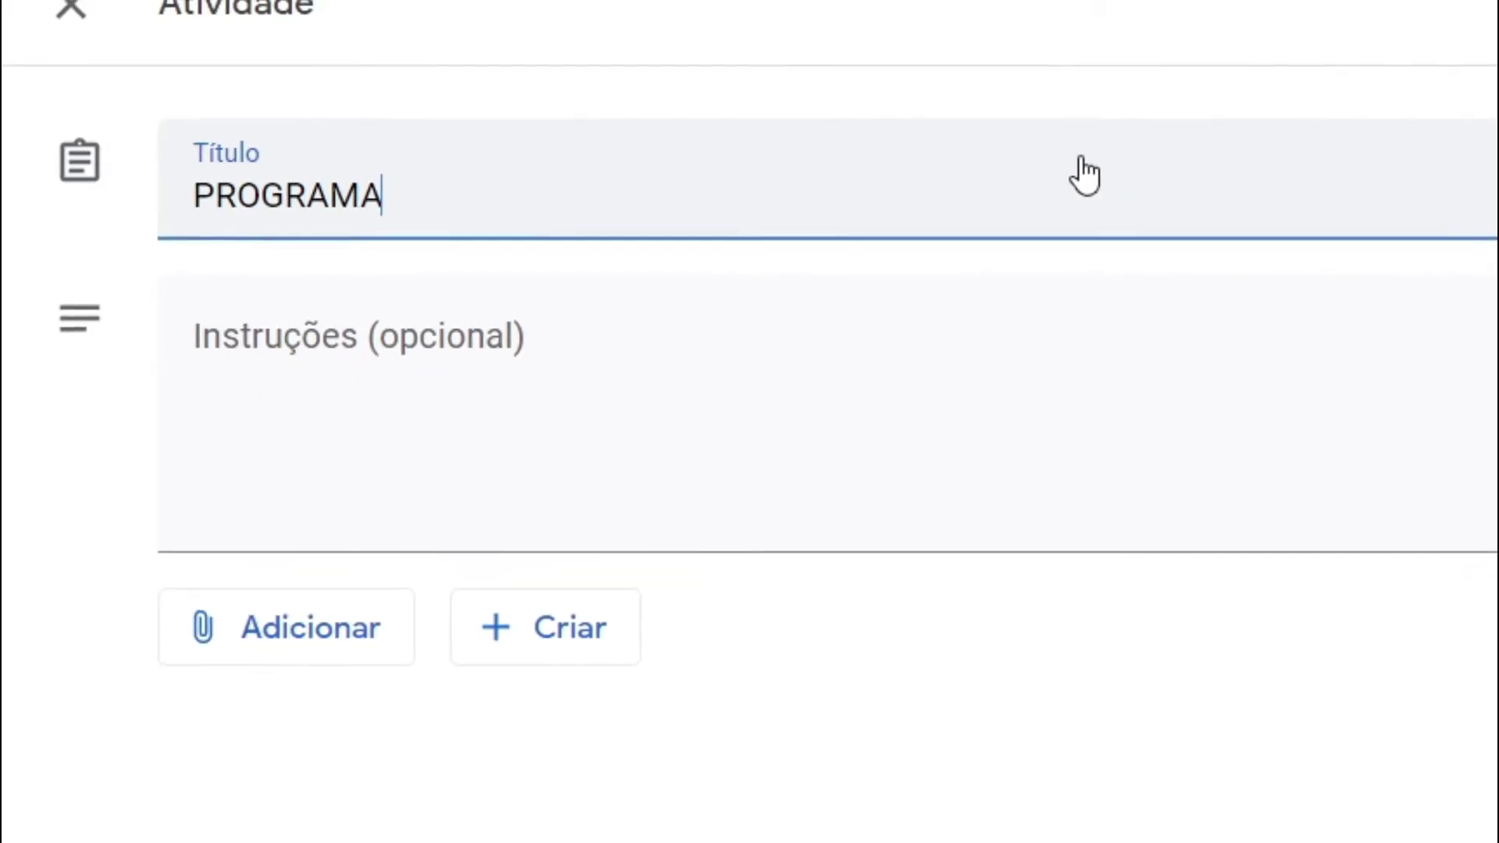
click(1119, 398)
text(A)
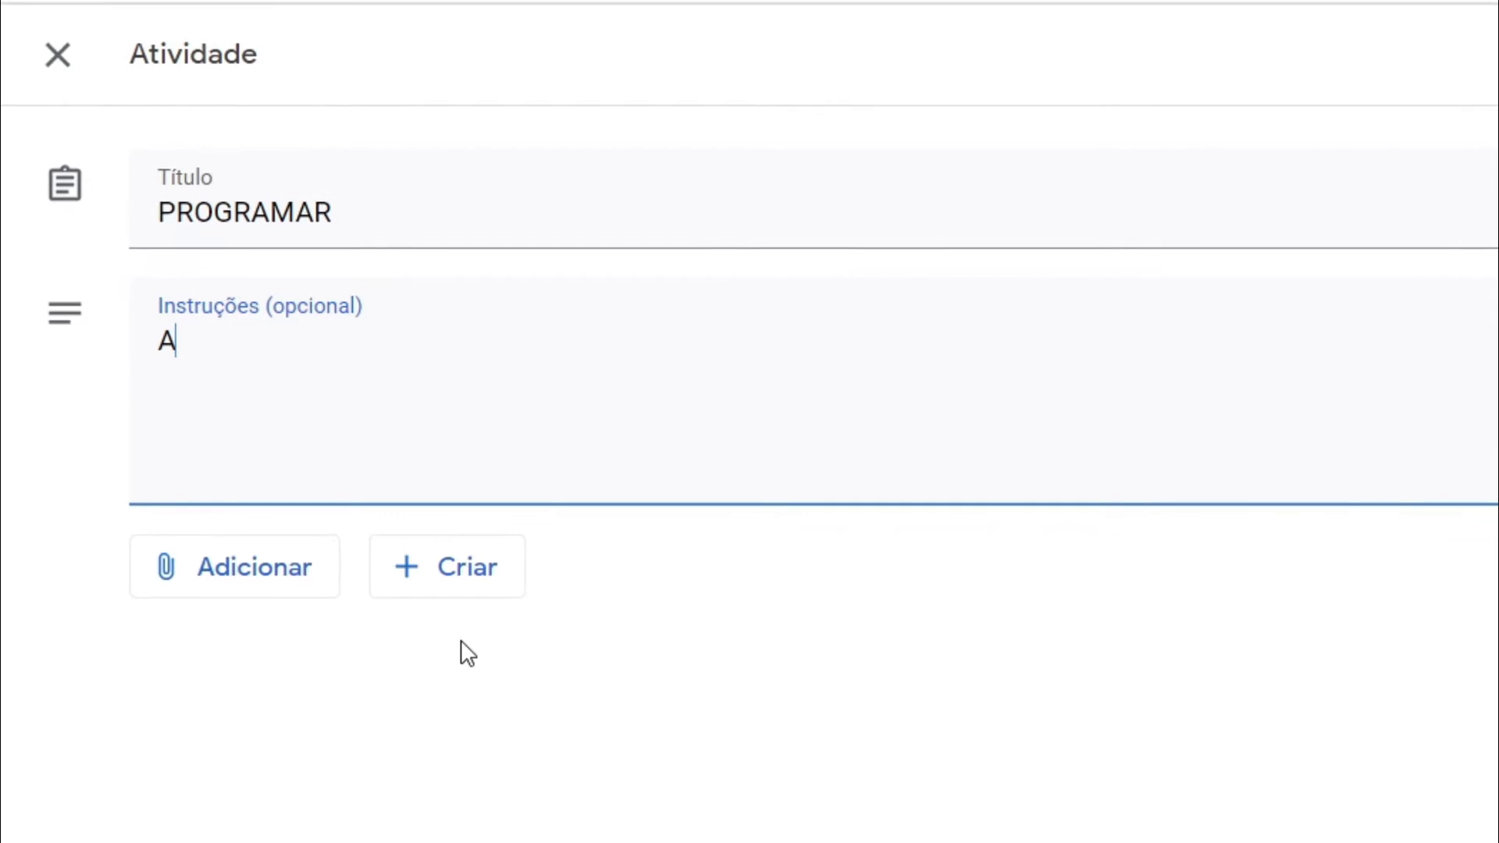
- Upload the video file "1" from the computer's Vídeos folder as an attachment to the "PROGRAMAR" assignment
click(271, 580)
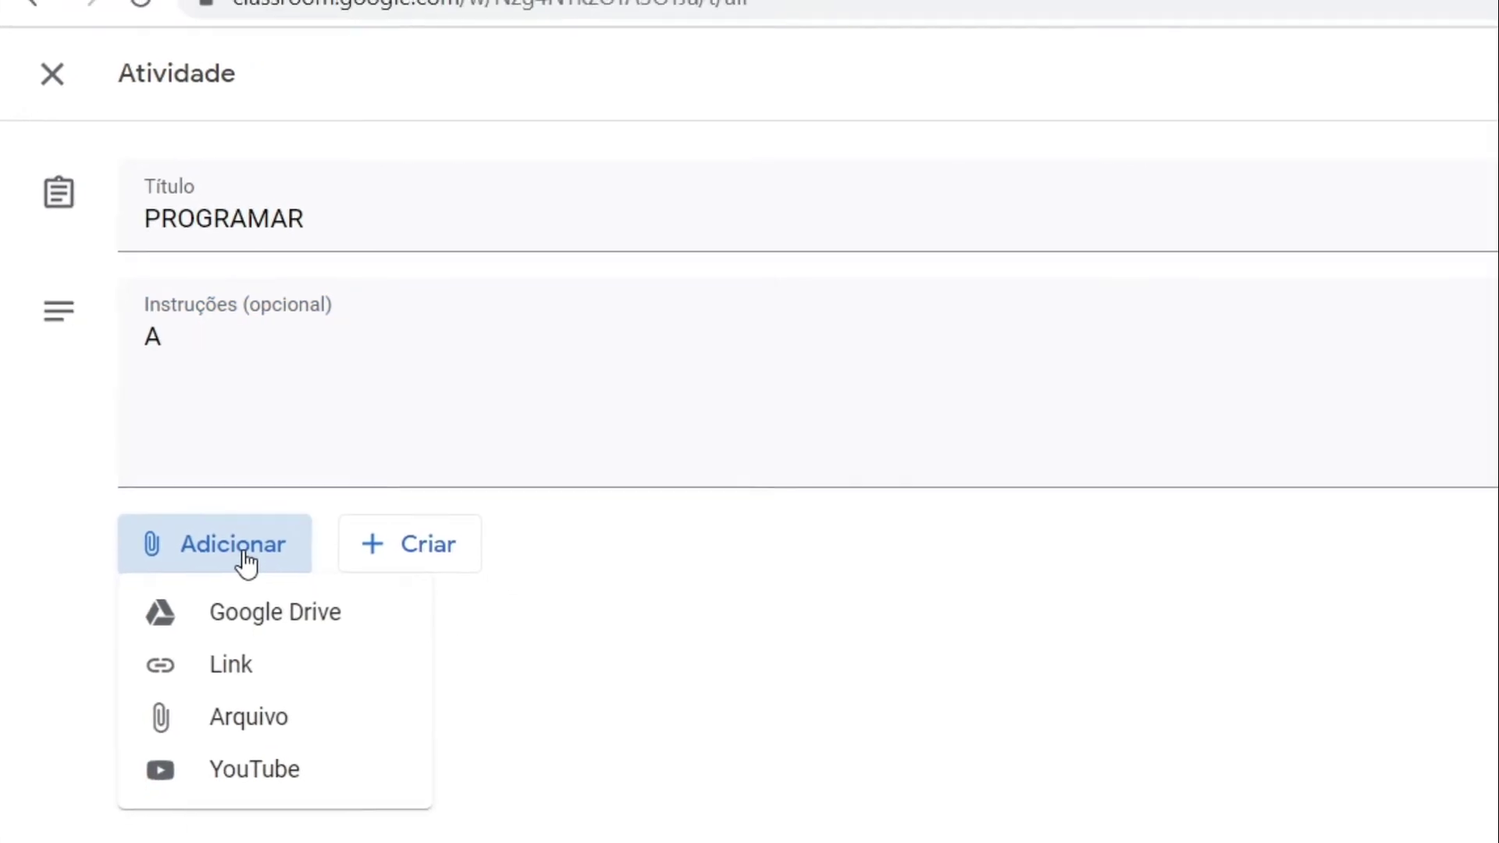
click(173, 503)
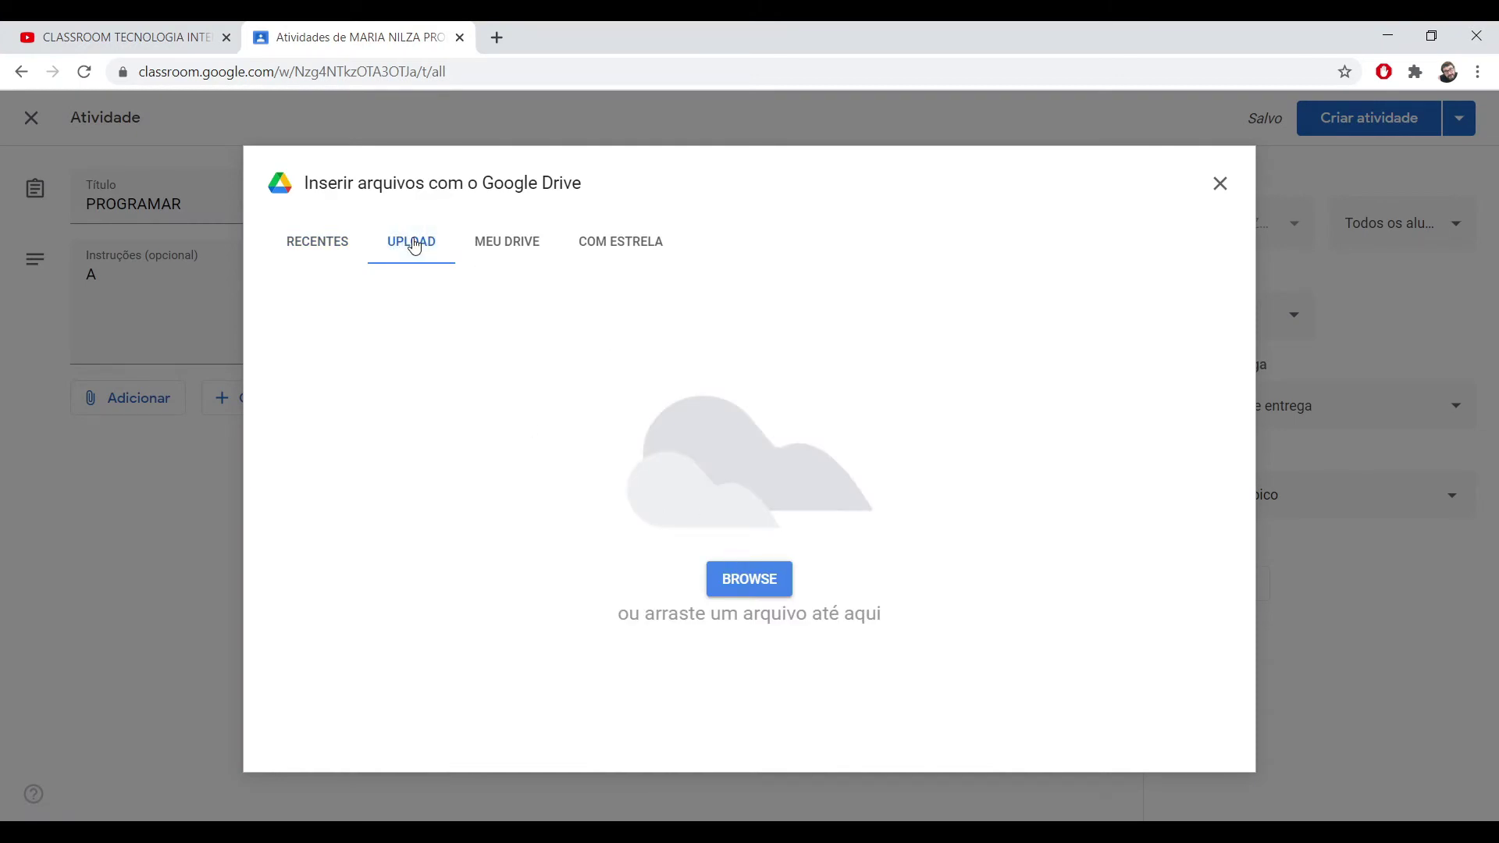
click(767, 585)
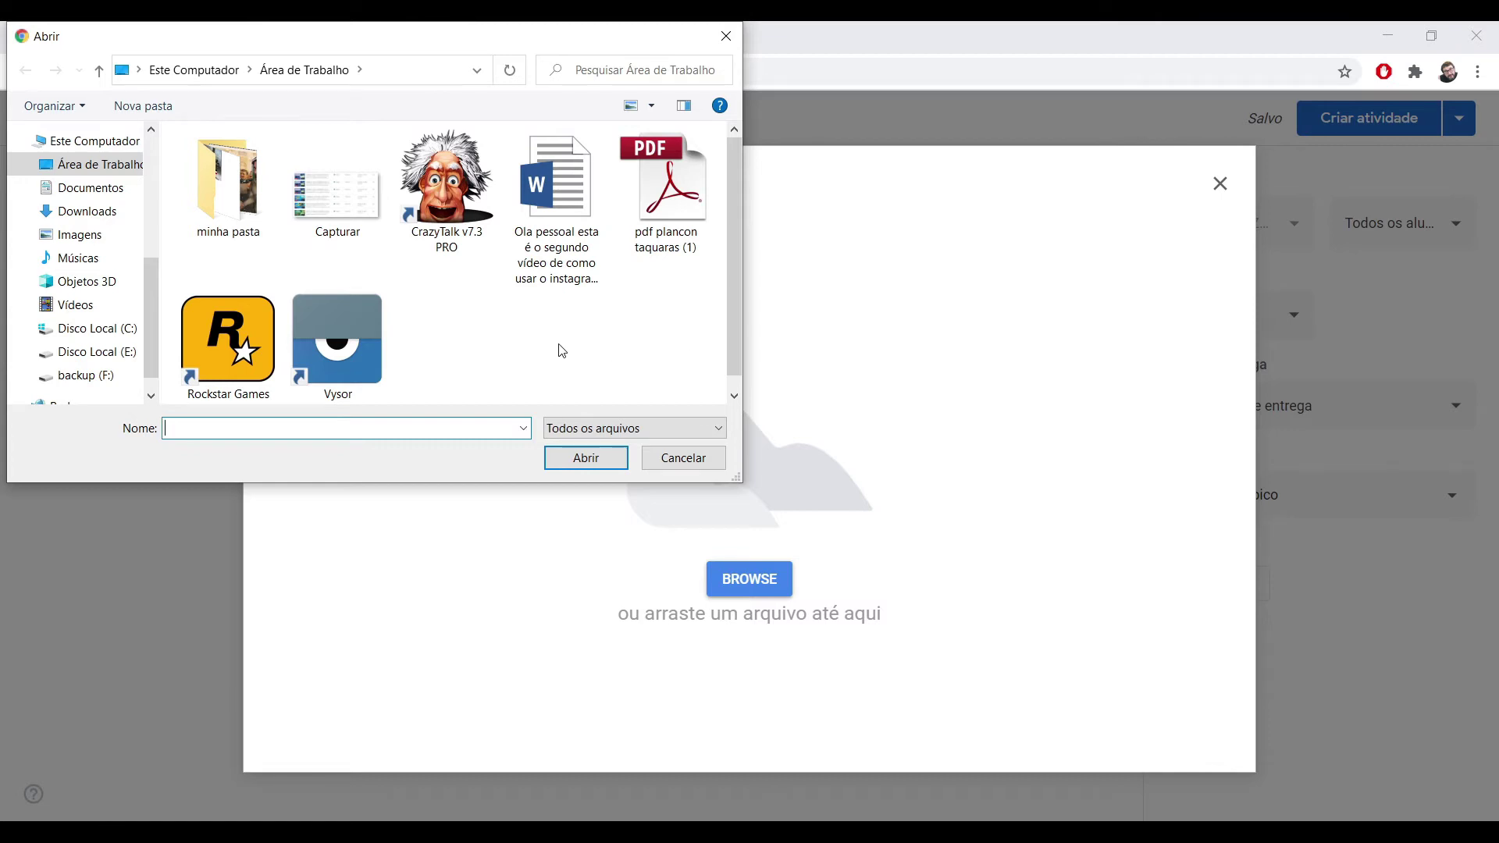
click(100, 305)
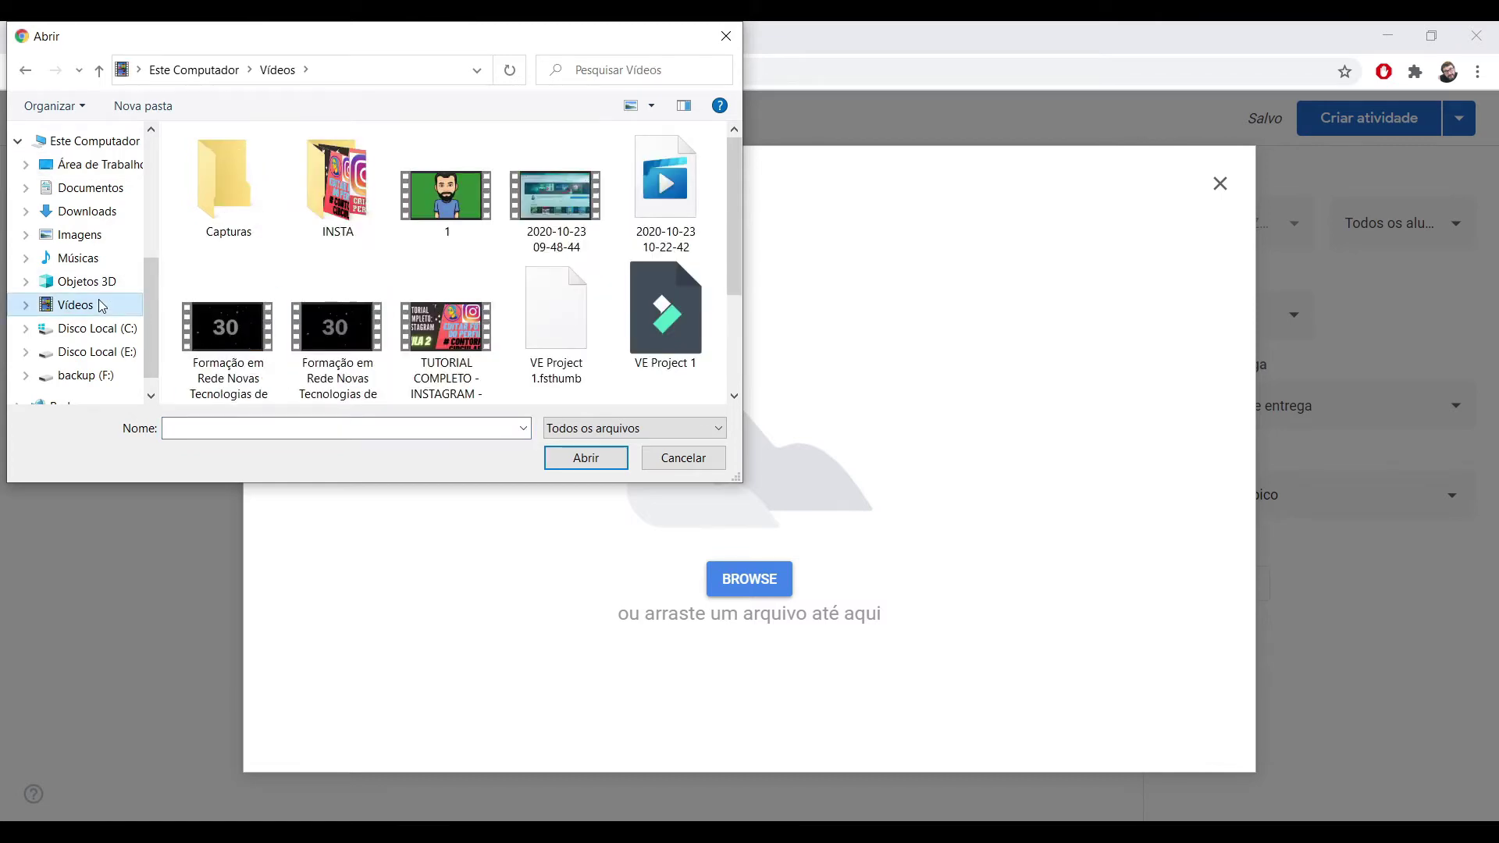
click(465, 199)
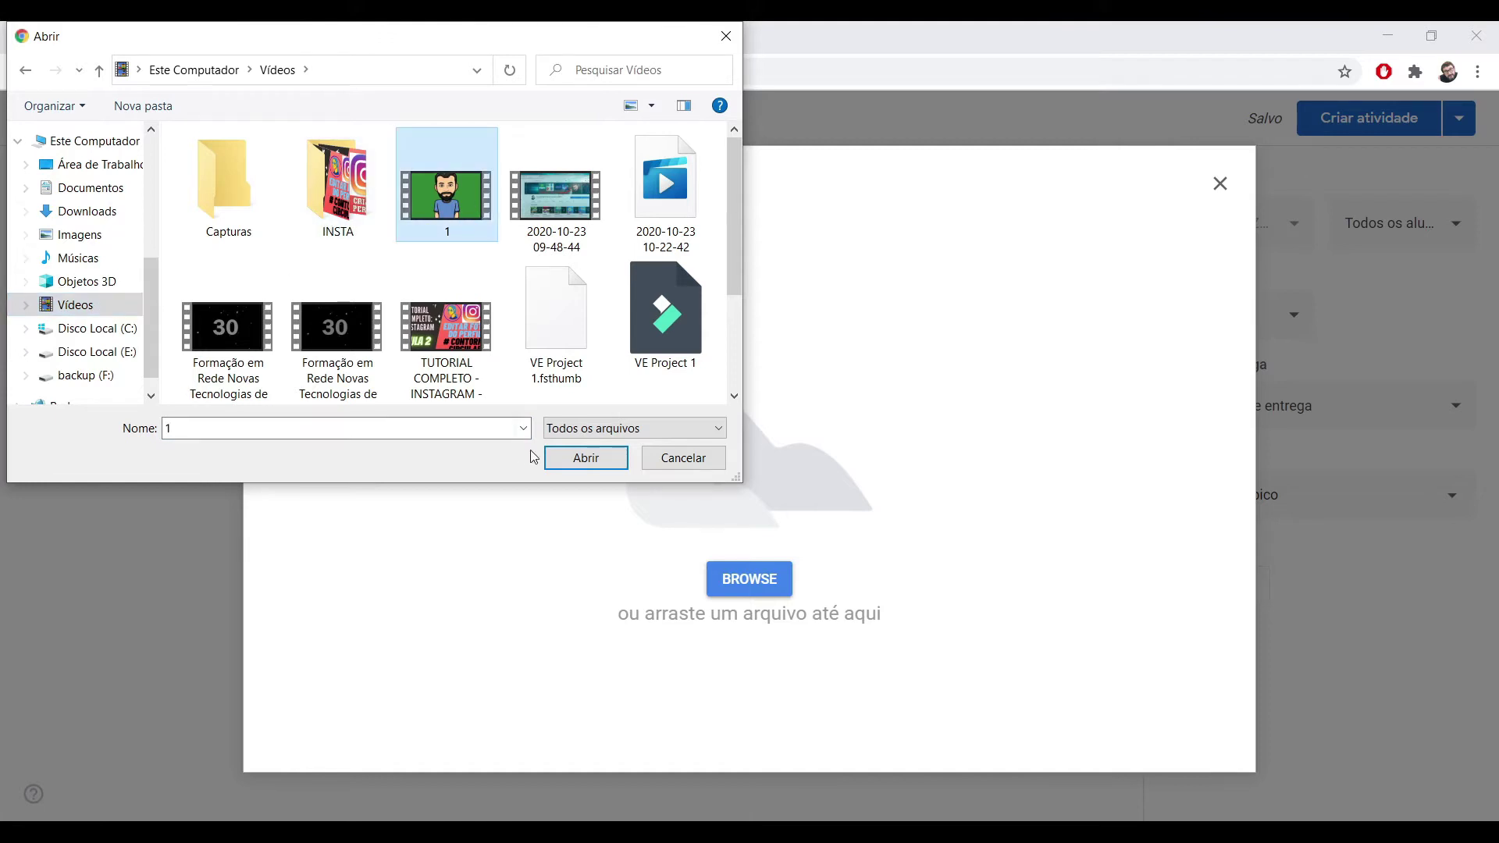
click(586, 459)
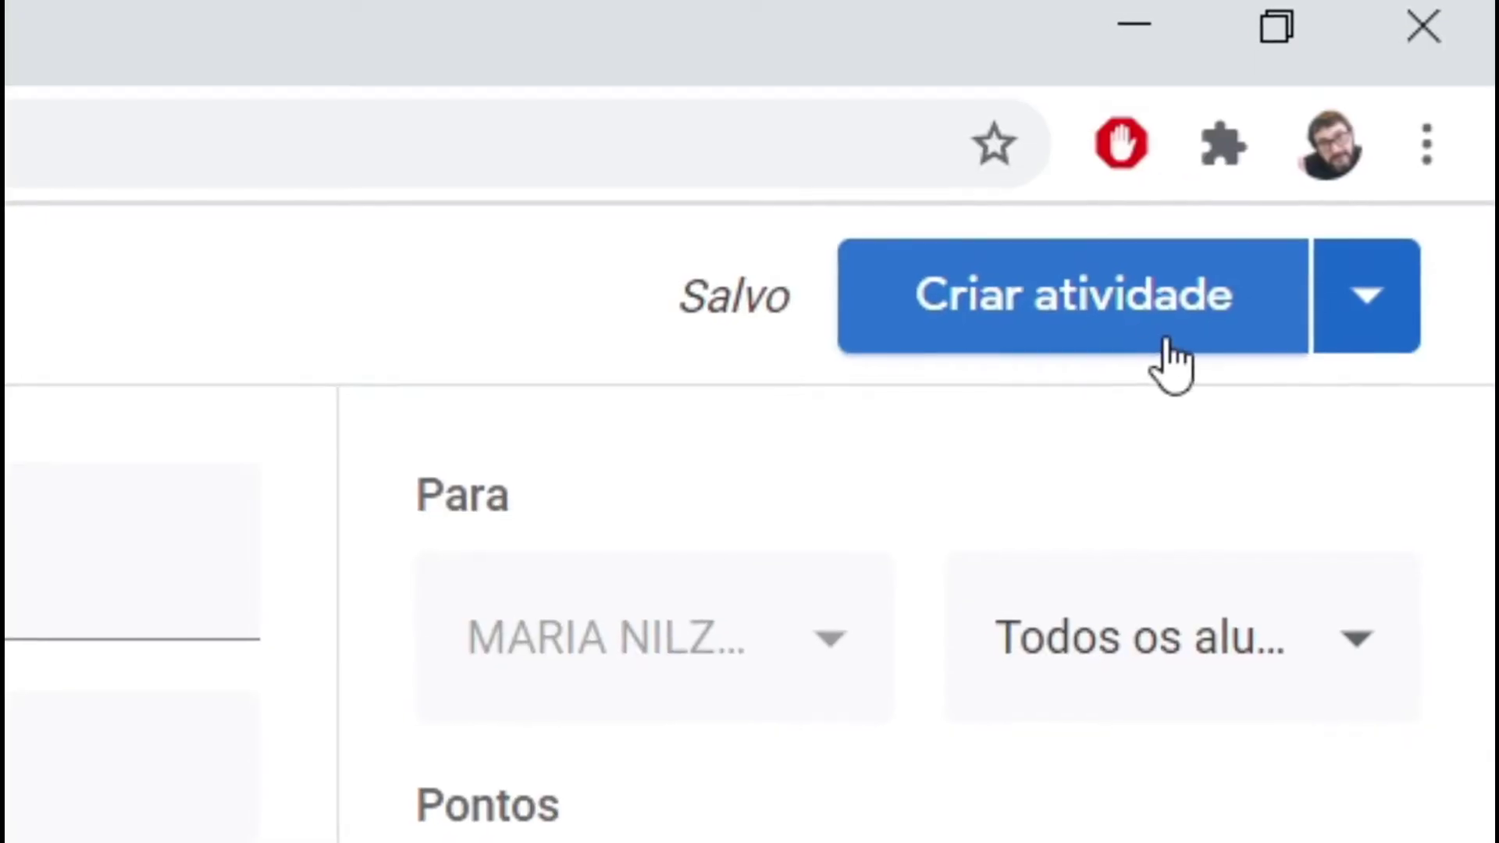
- Open the scheduling settings of the "PROGRAMAR" assignment, examine the date calendar, and close them
click(1375, 295)
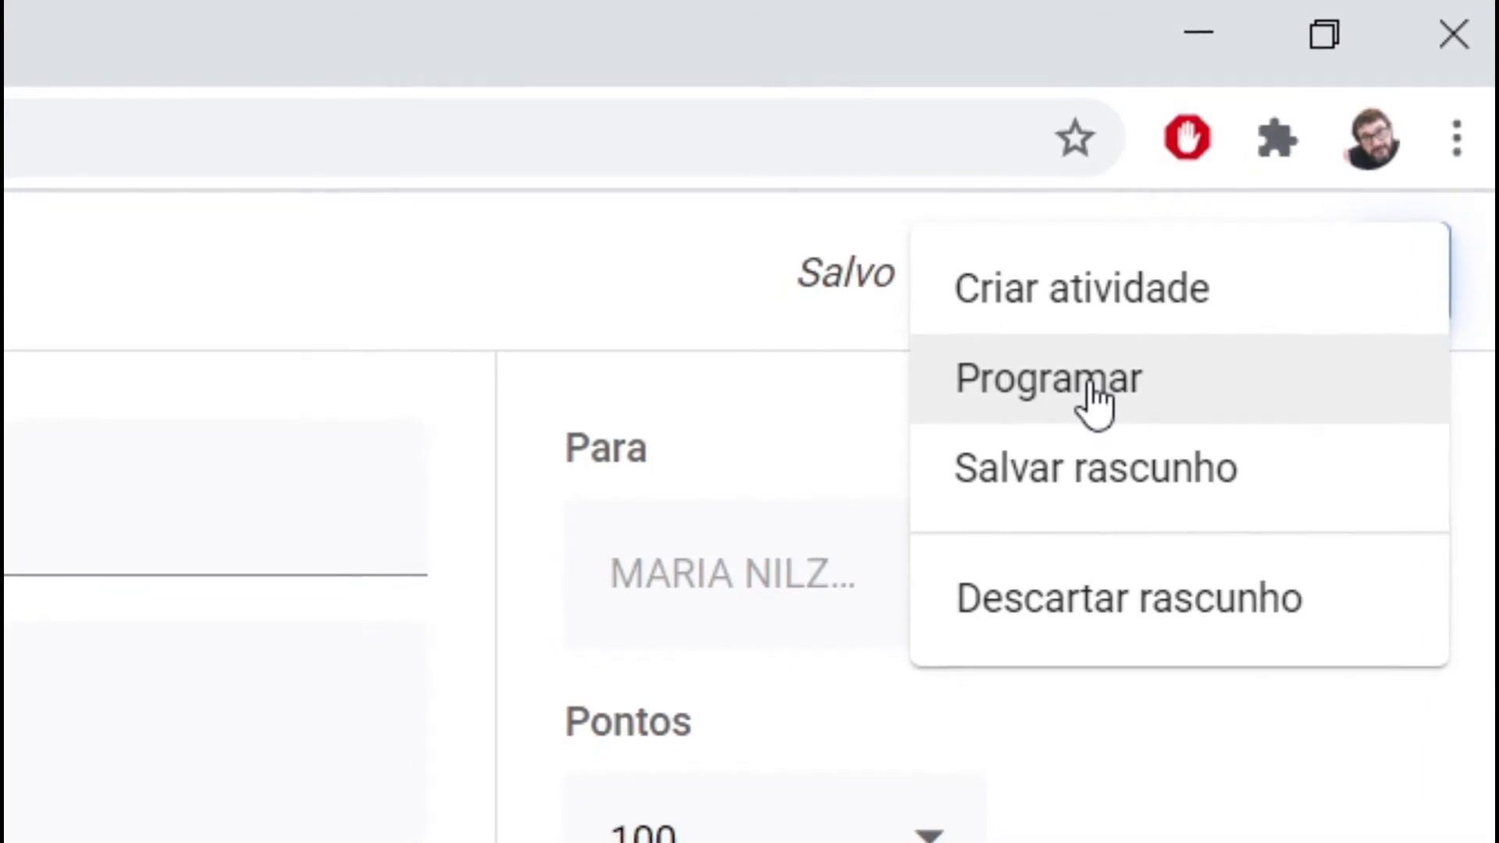
click(1350, 160)
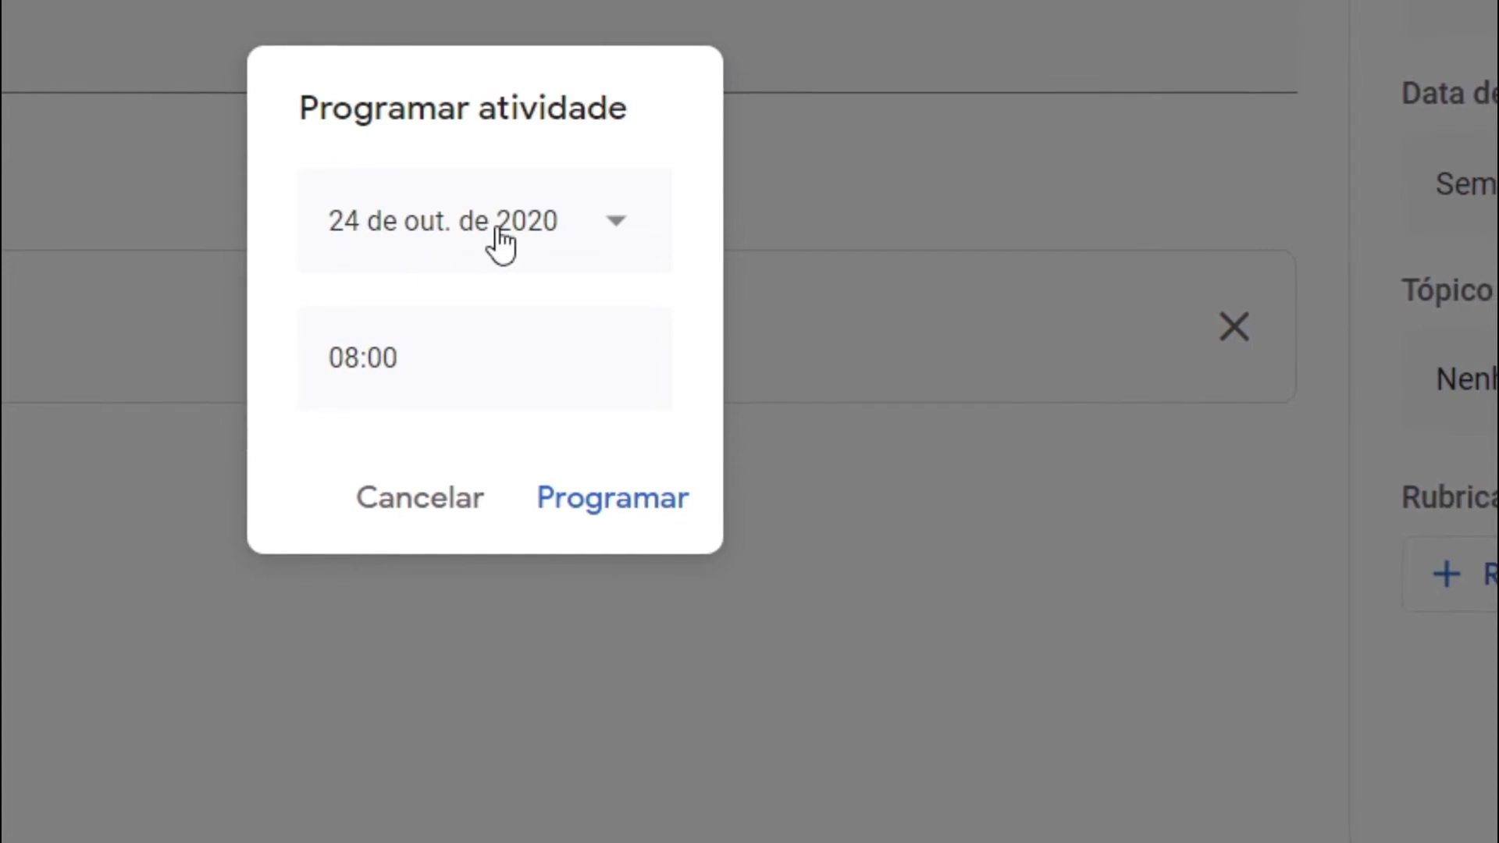
click(613, 228)
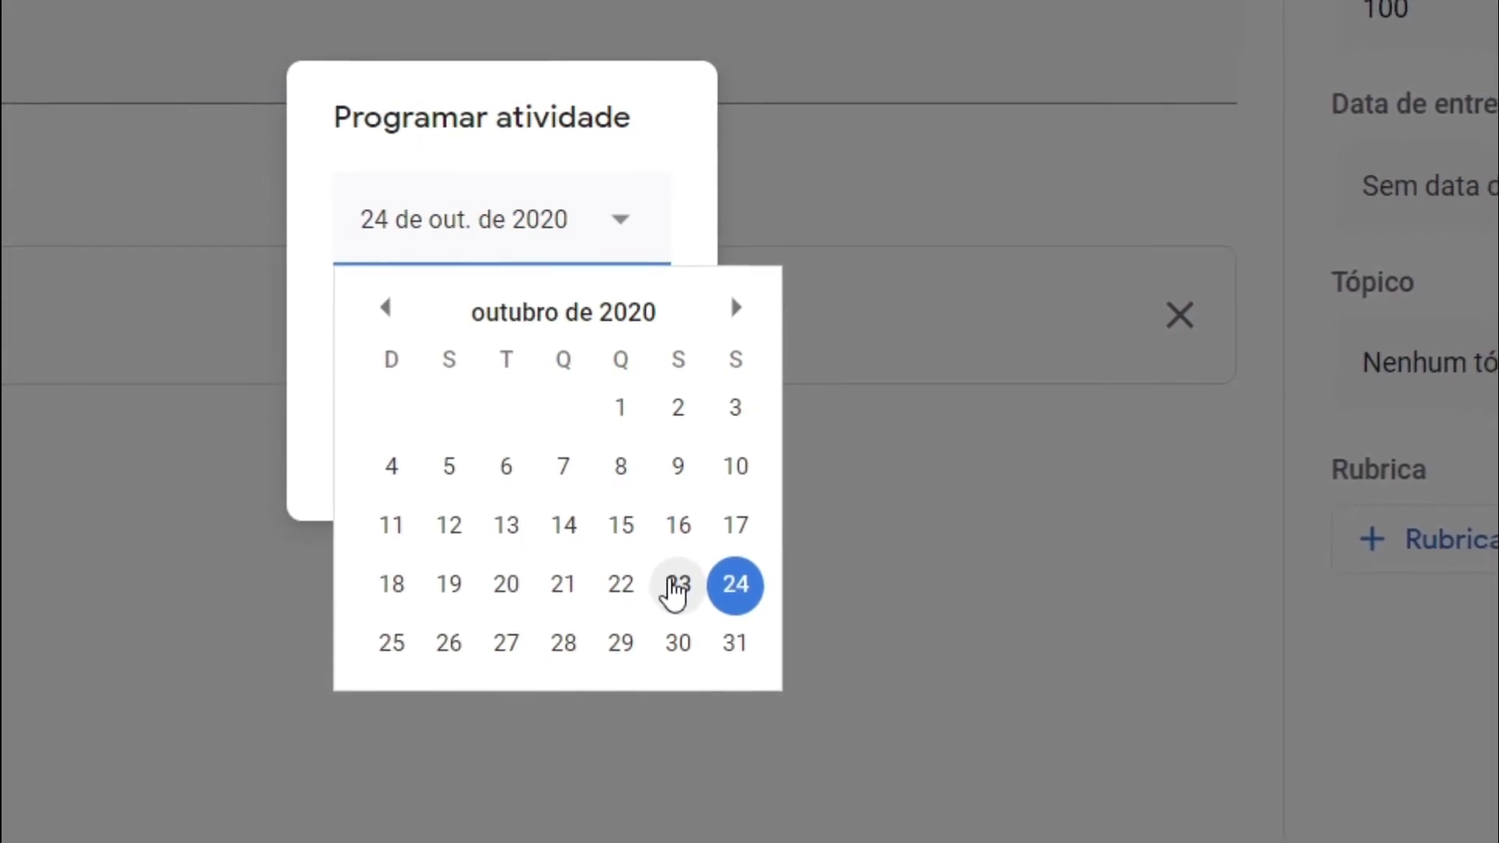
click(887, 556)
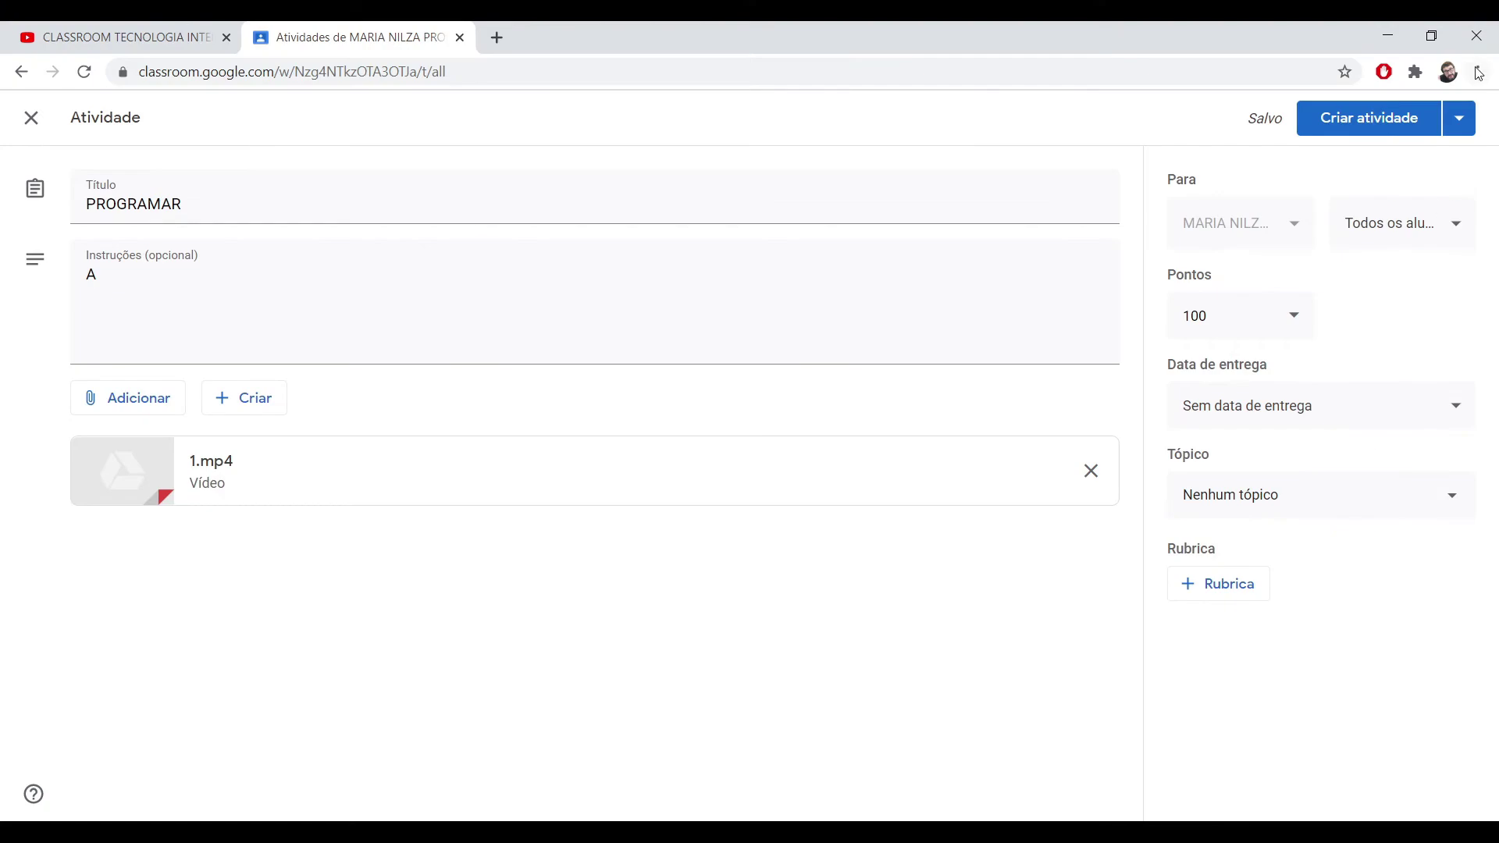
- Schedule the "PROGRAMAR" assignment for 27 de out. de 2020 at 09:30
click(1456, 115)
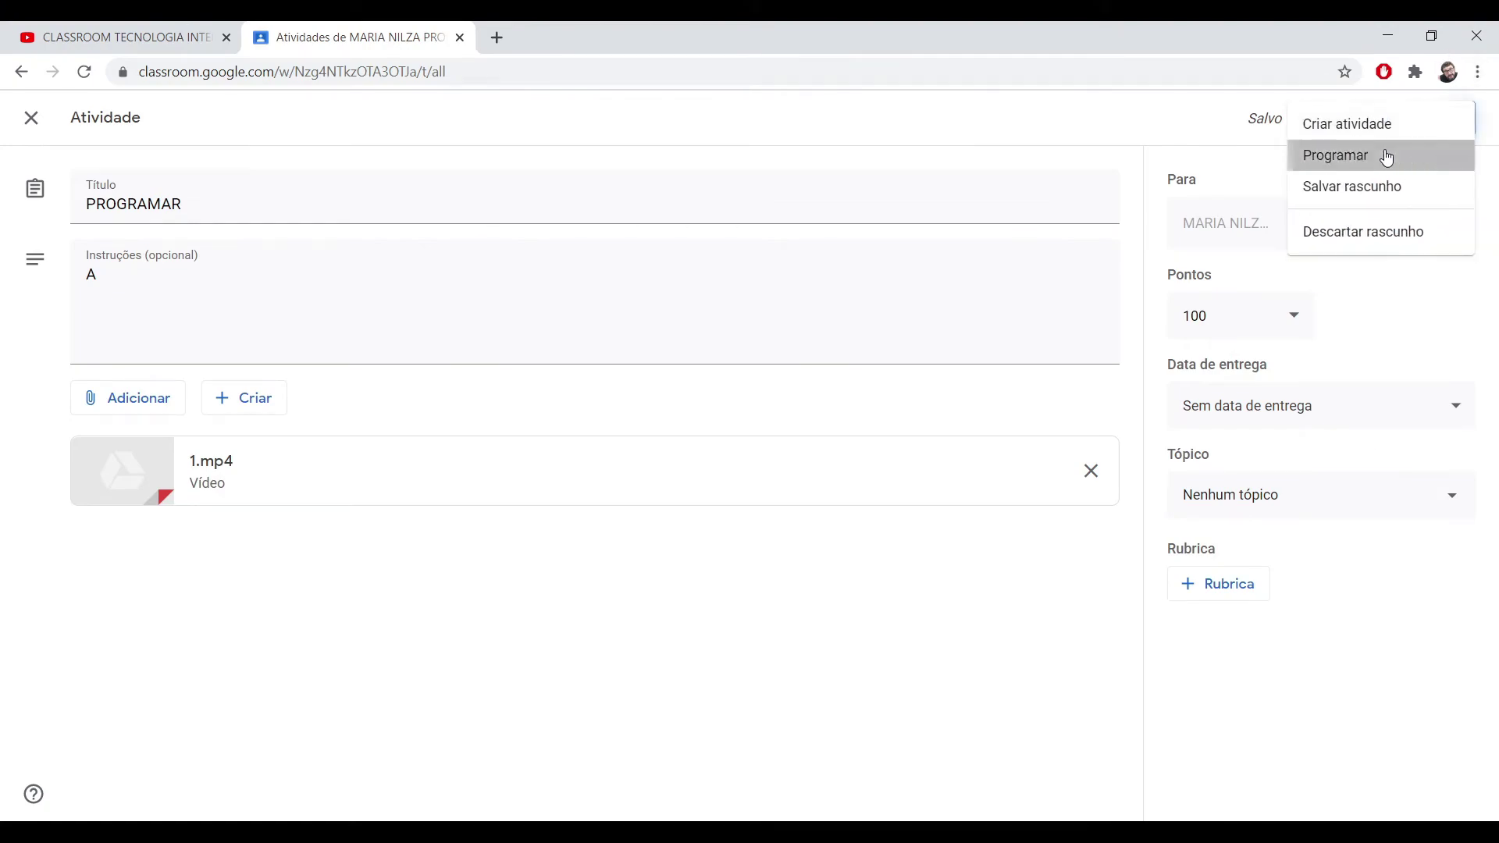
click(1388, 153)
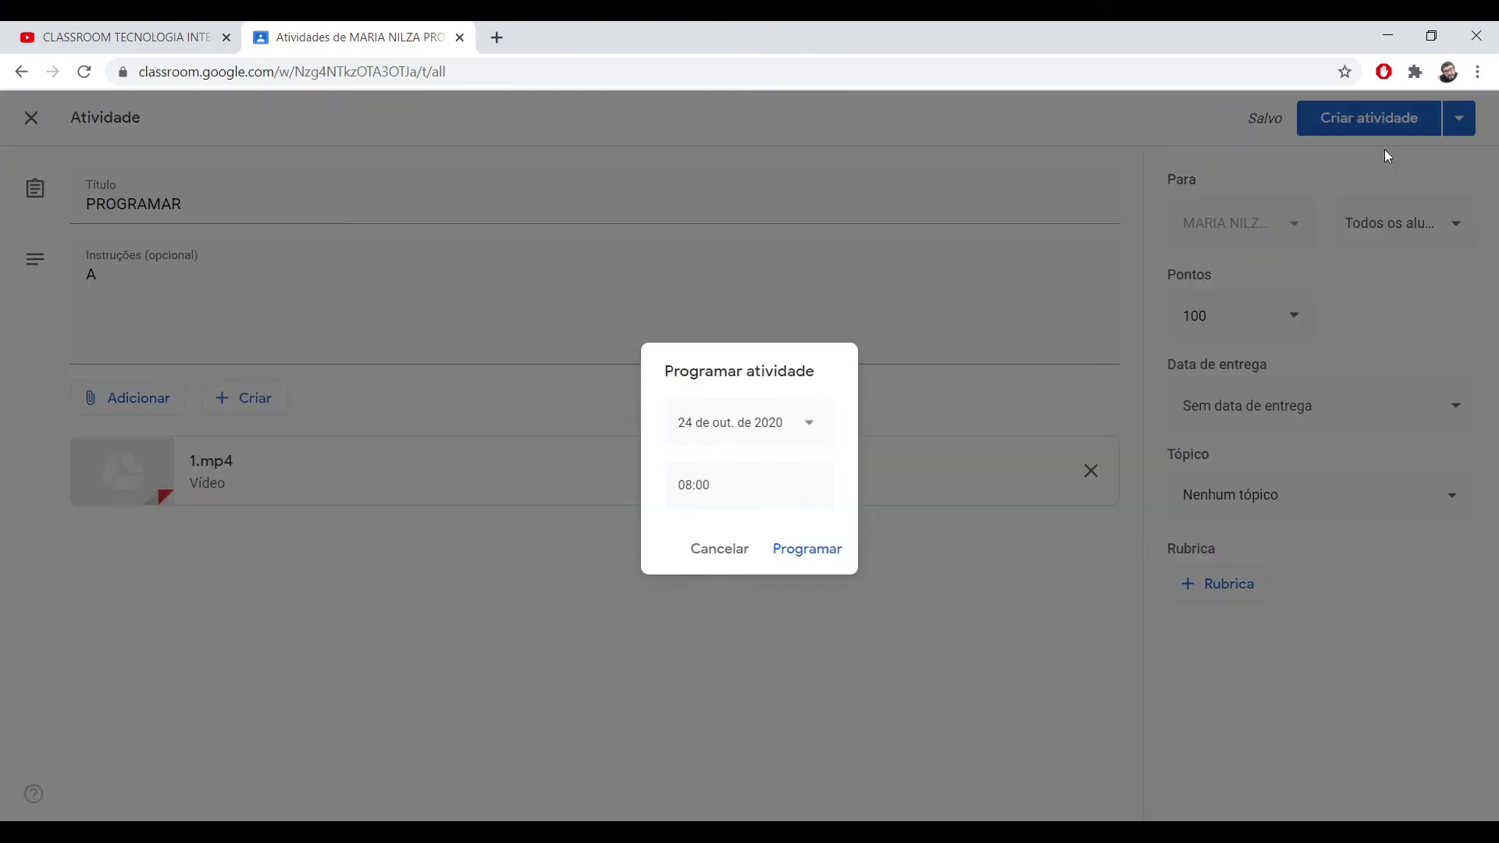
click(812, 427)
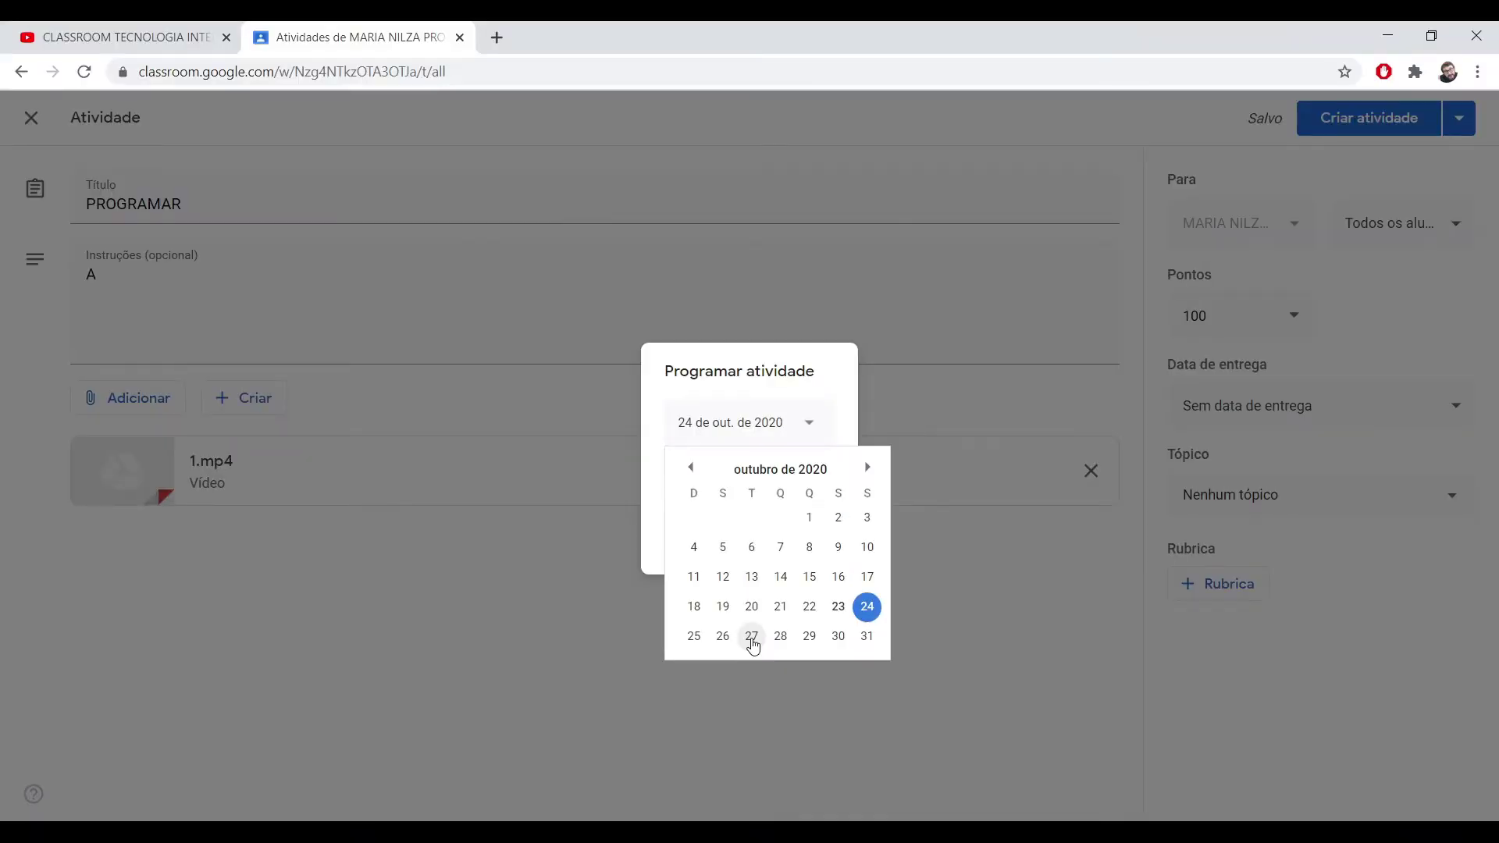
click(752, 637)
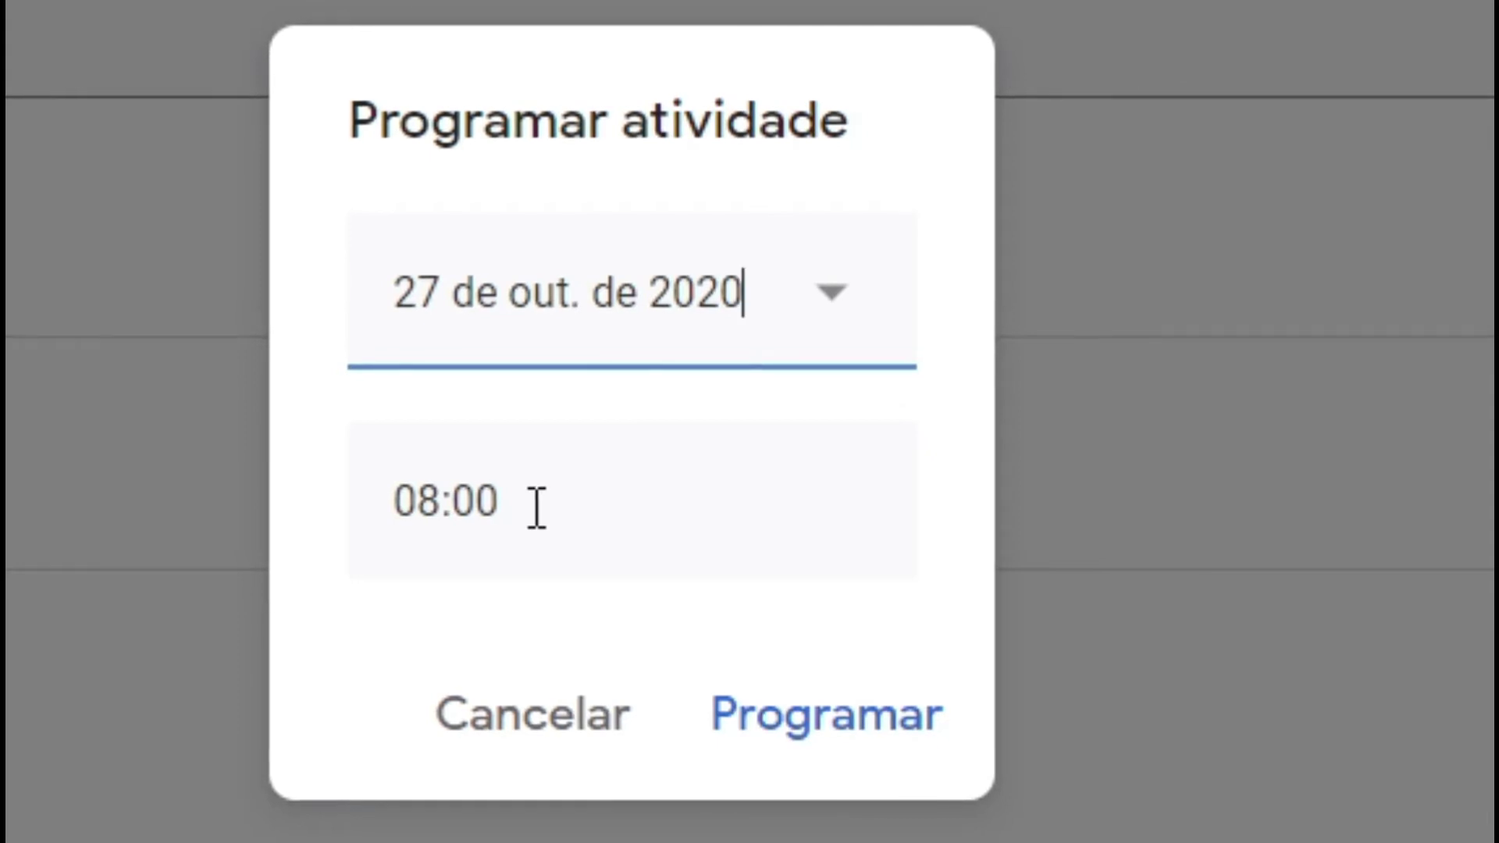
click(537, 508)
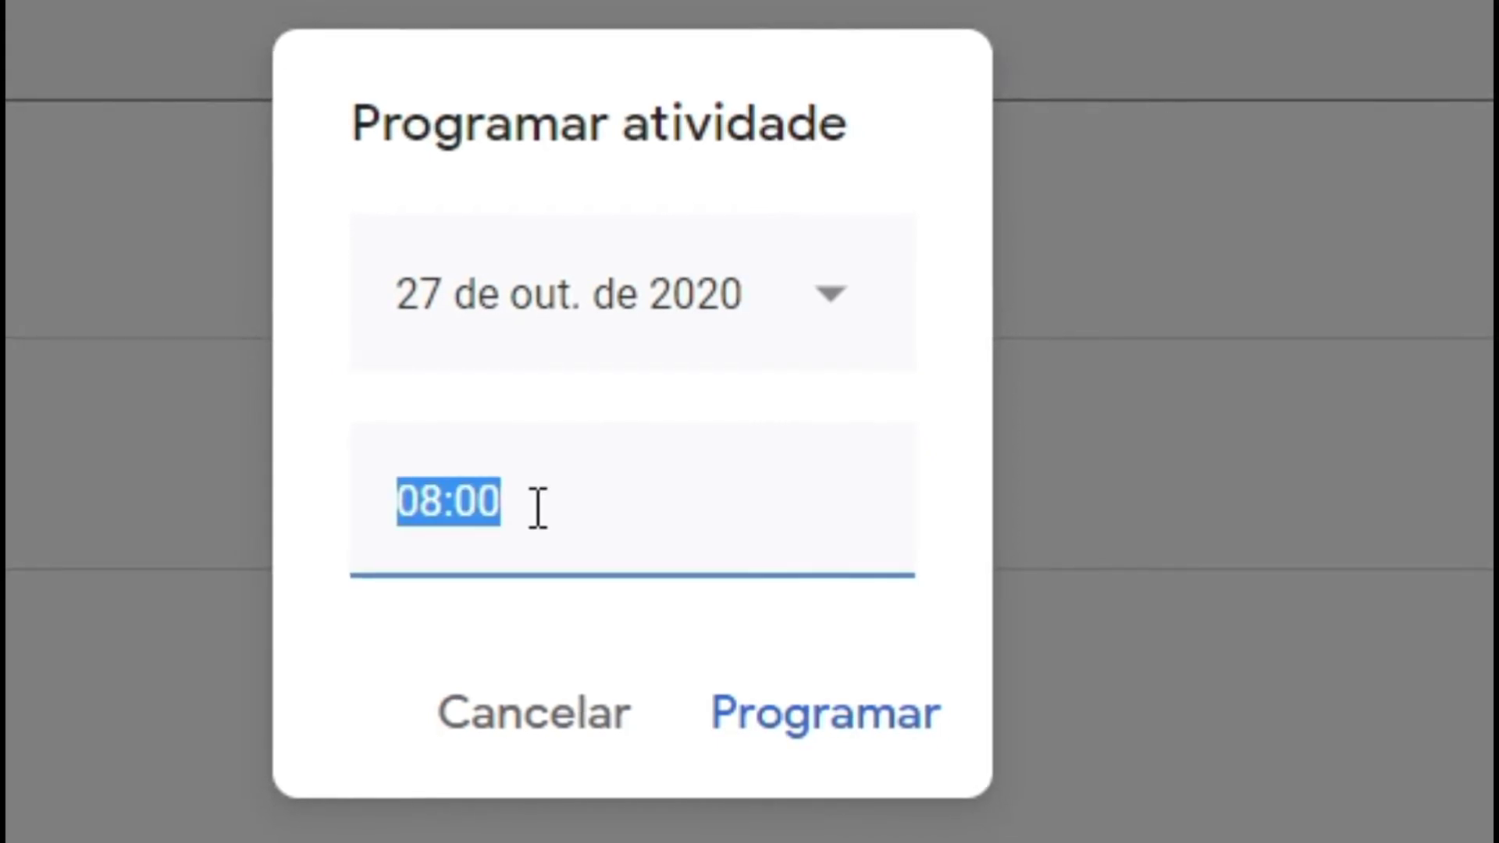
text(09)
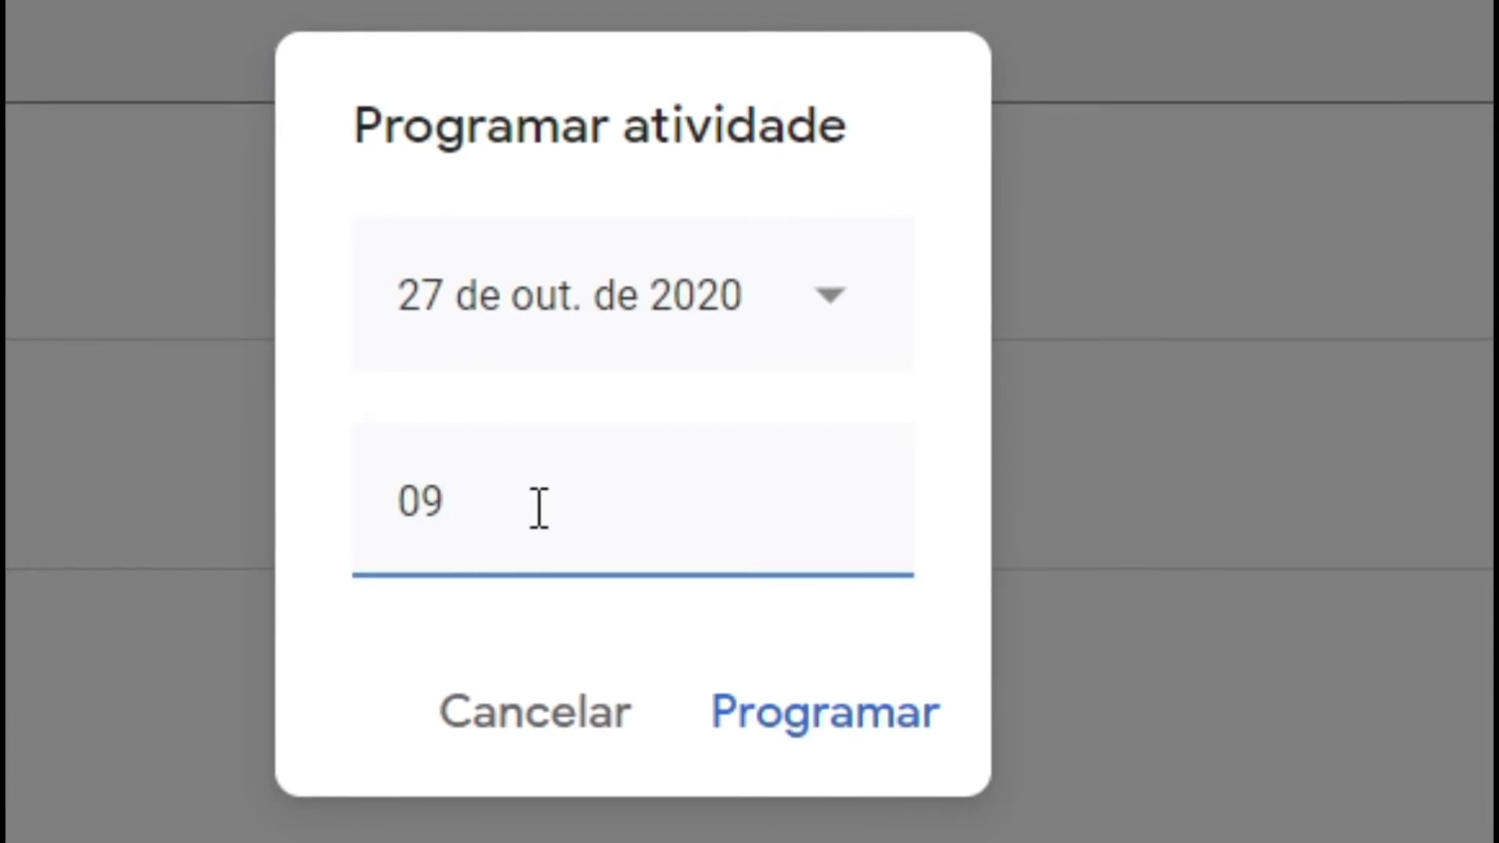
text(:)
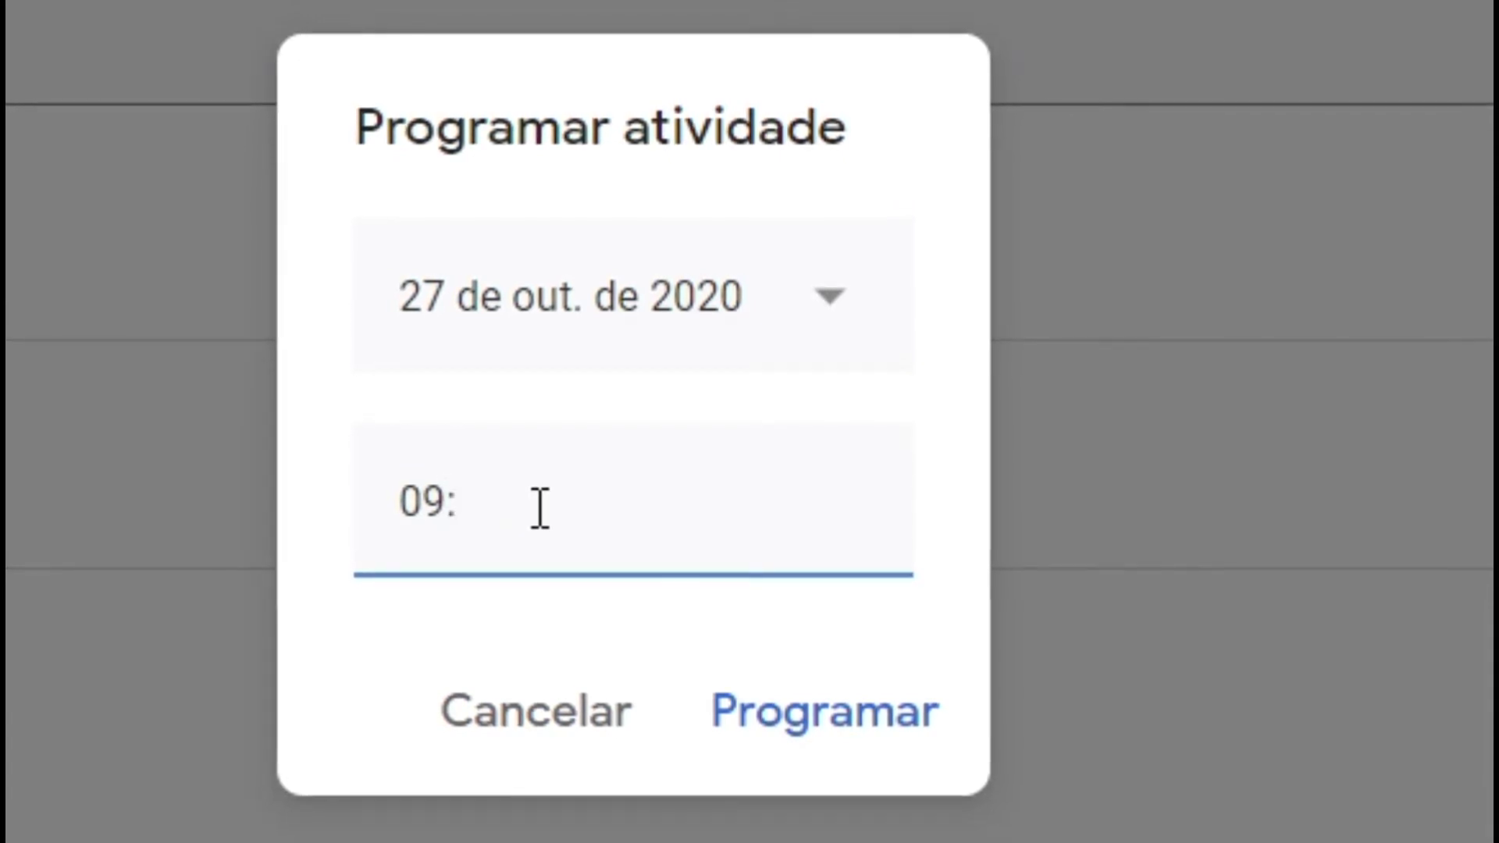
text(30)
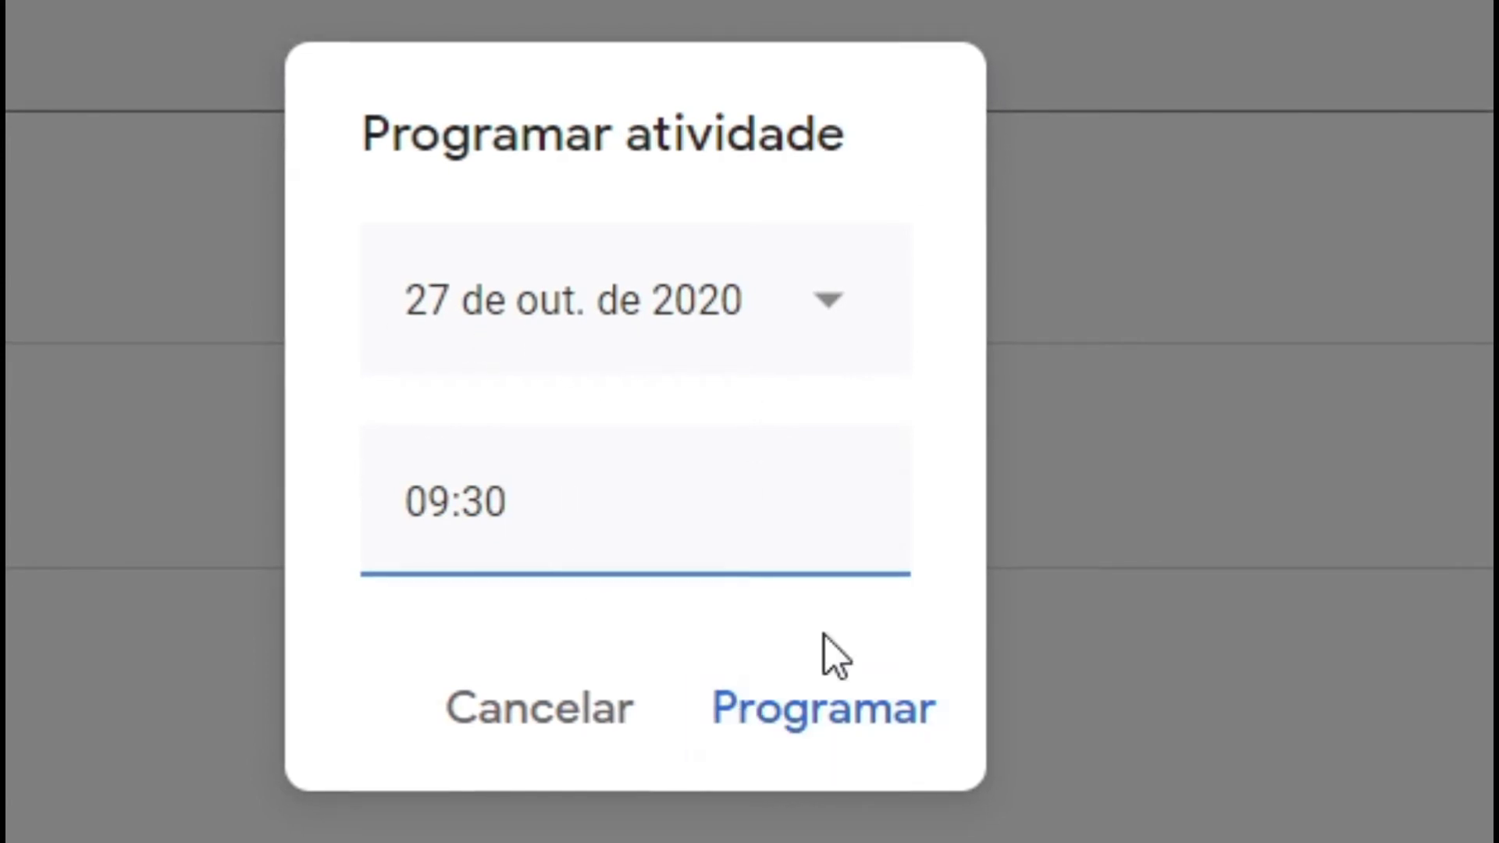
click(834, 712)
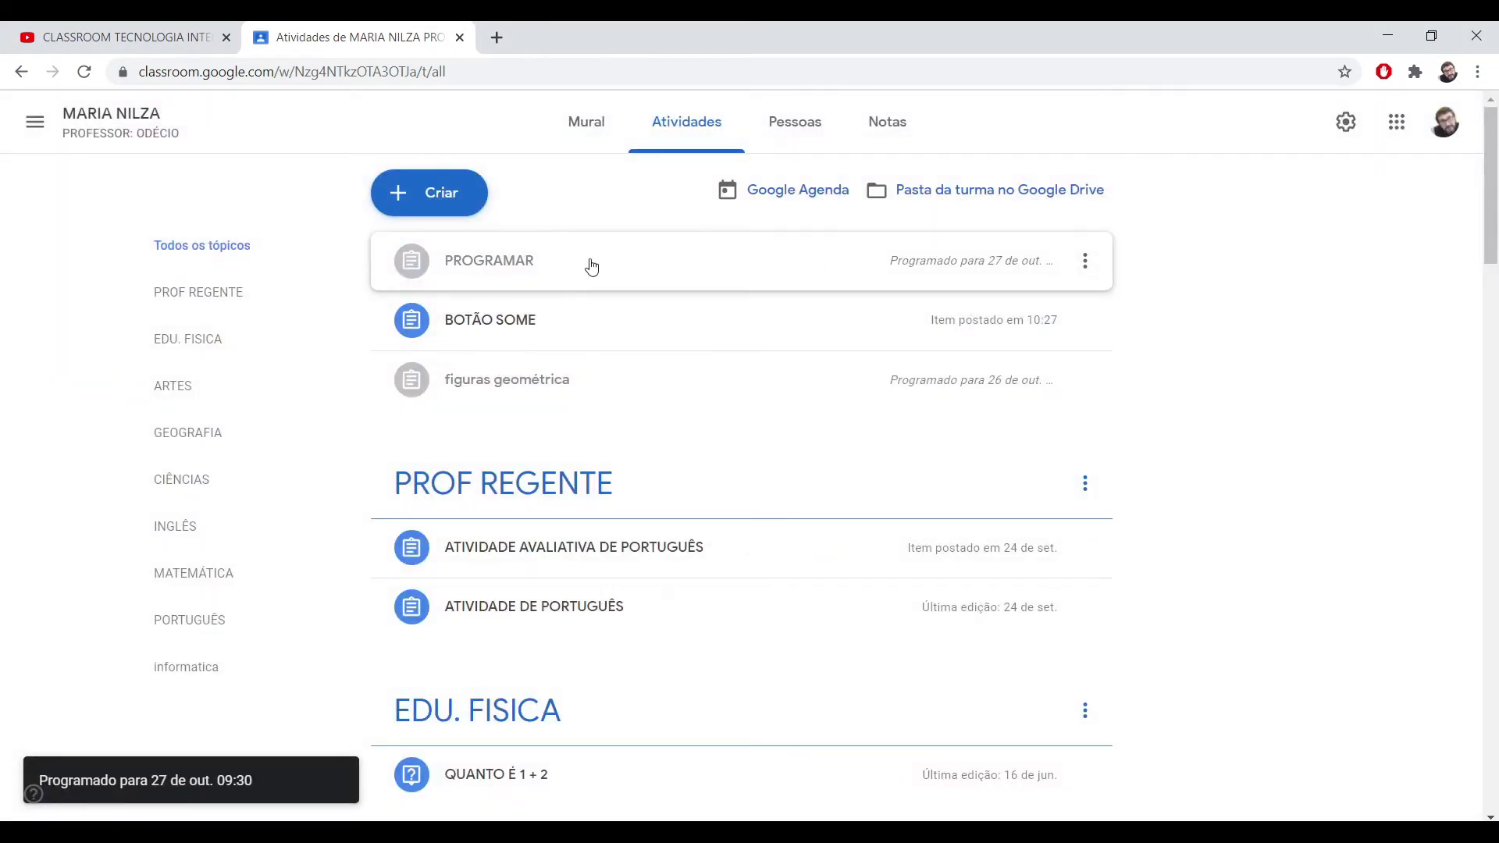
- Reopen the scheduled "PROGRAMAR" assignment for editing, review its settings, and save it as scheduled
click(1085, 262)
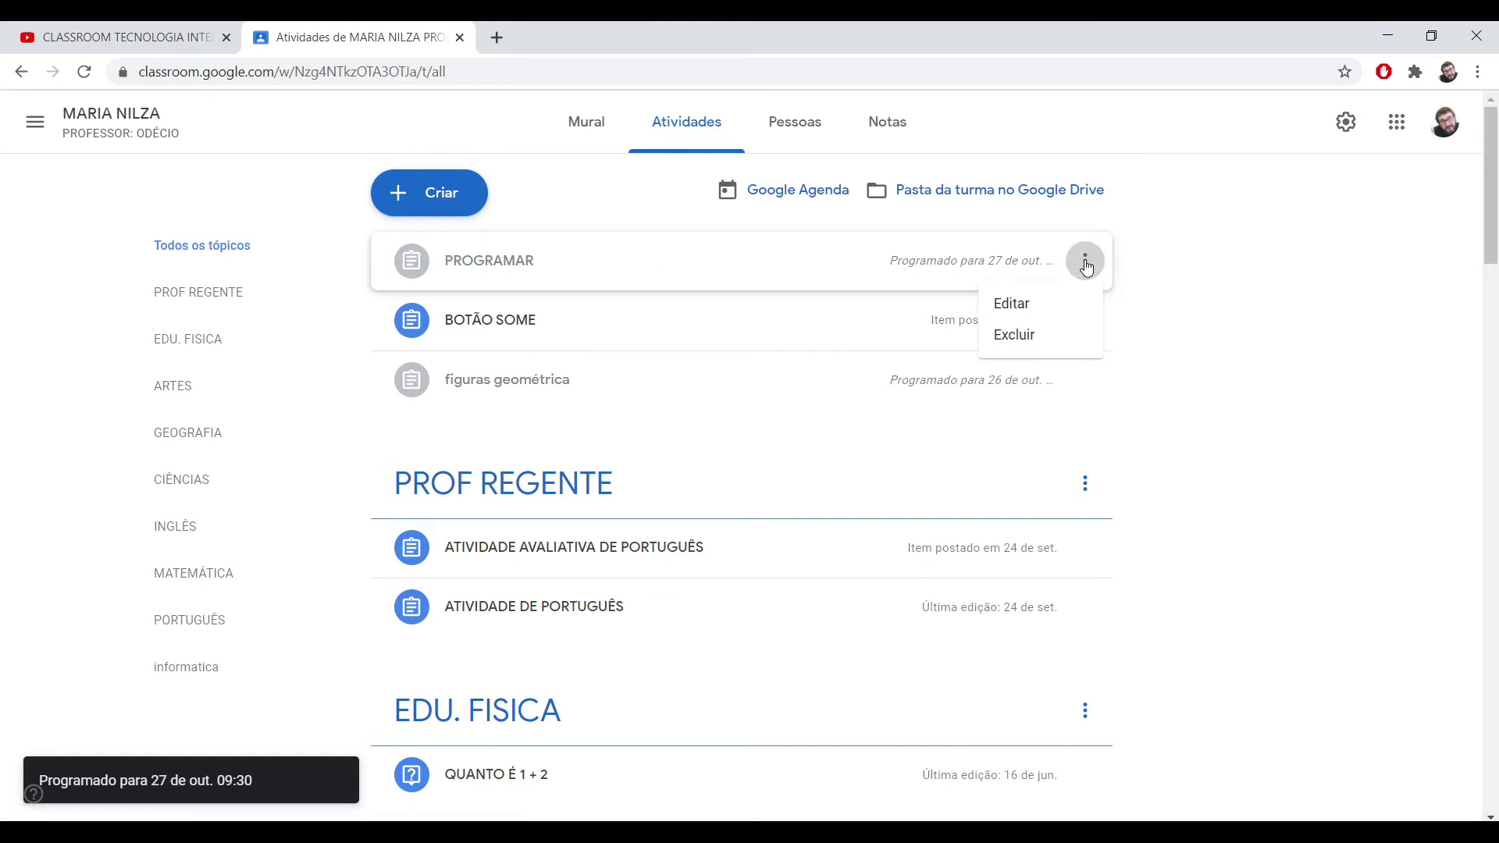
click(1054, 310)
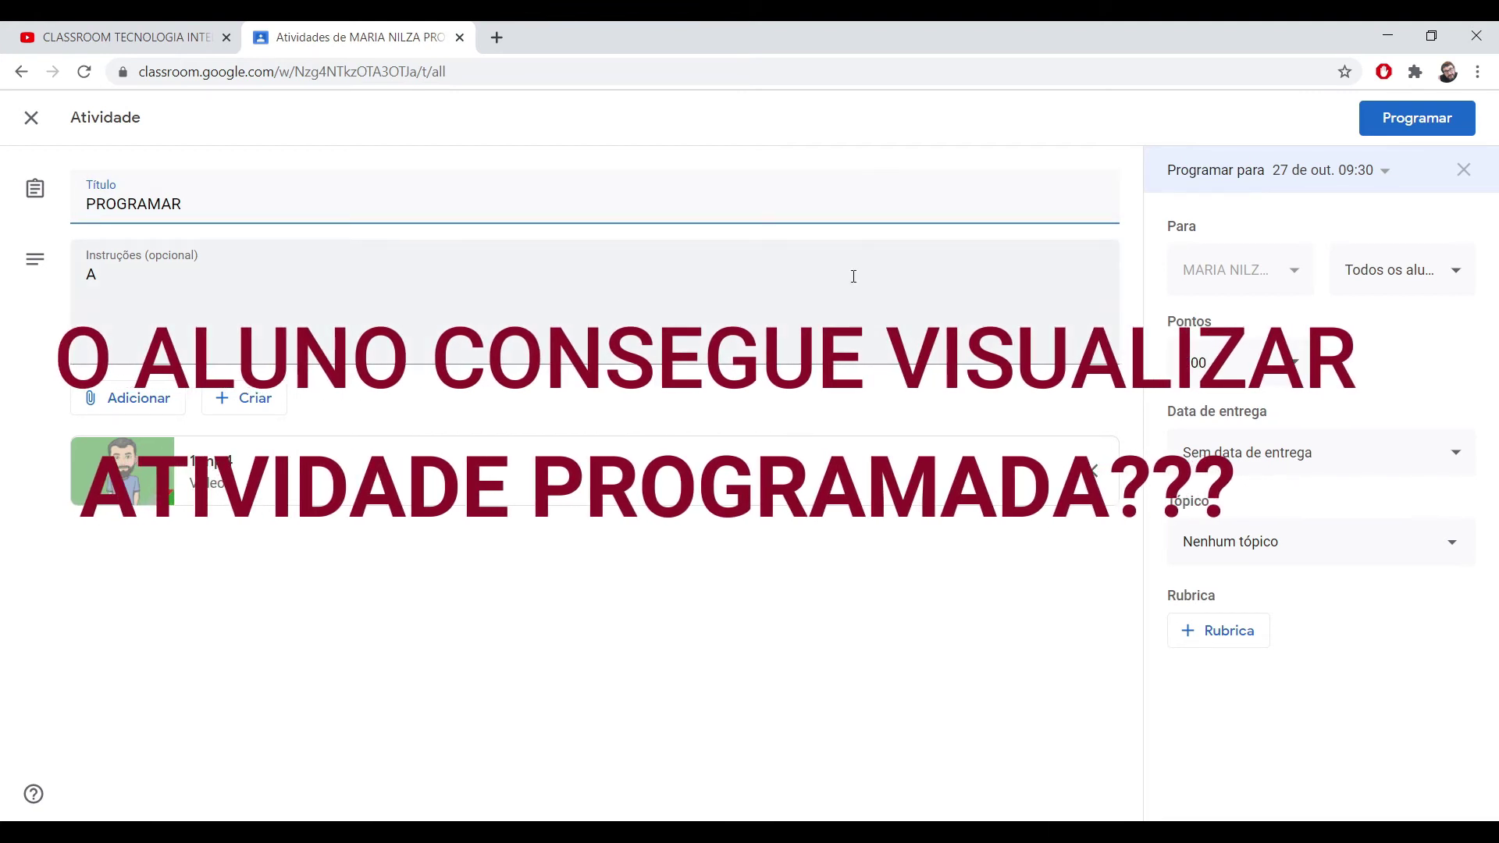
click(1417, 118)
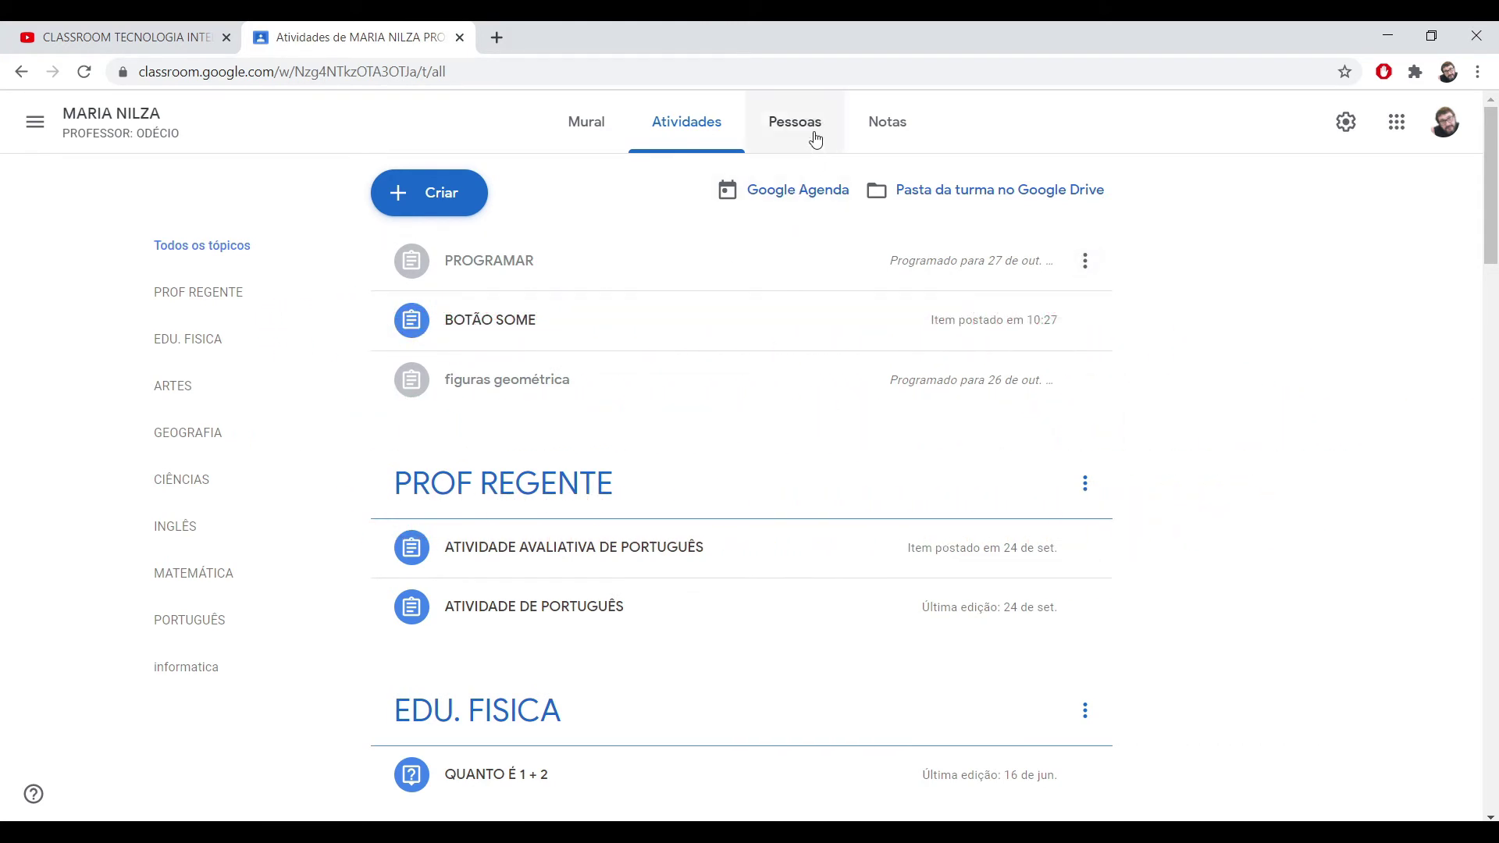
- Review the class's student list and examine which students the scheduled "PROGRAMAR" assignment is addressed to
click(819, 125)
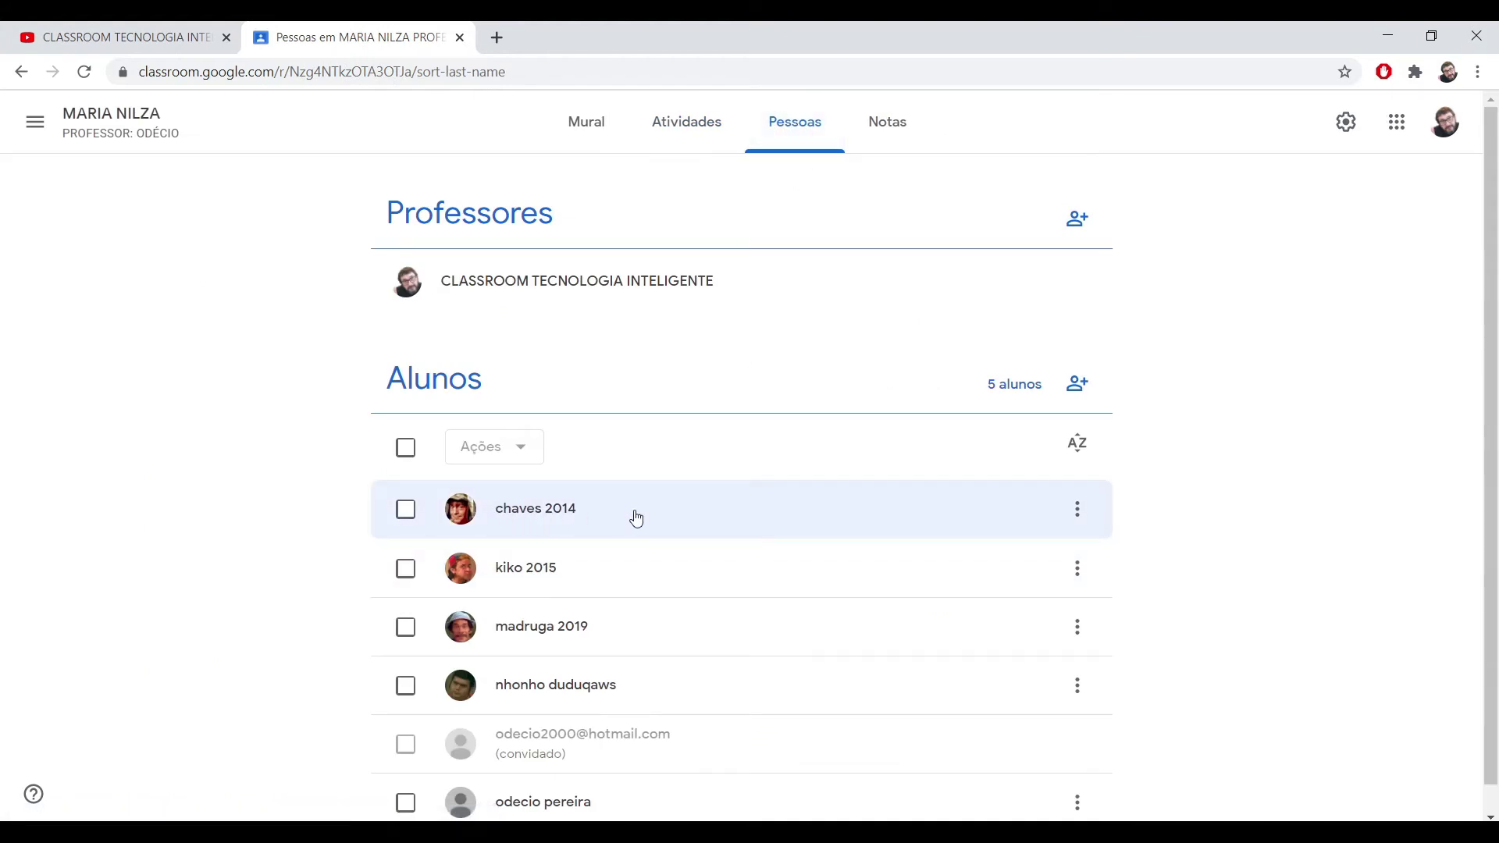
click(685, 136)
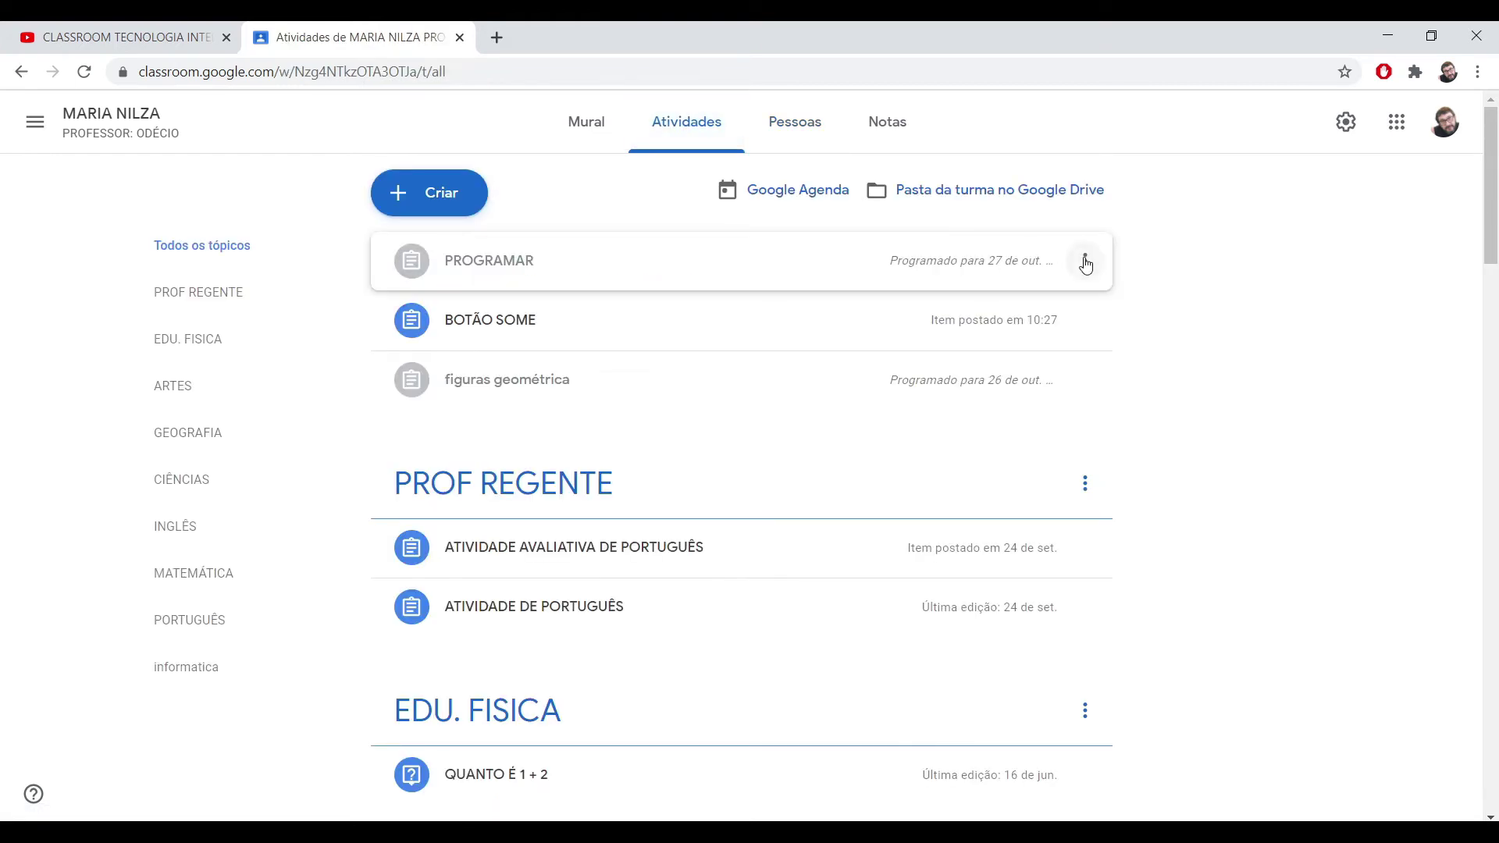
click(1085, 264)
click(1058, 303)
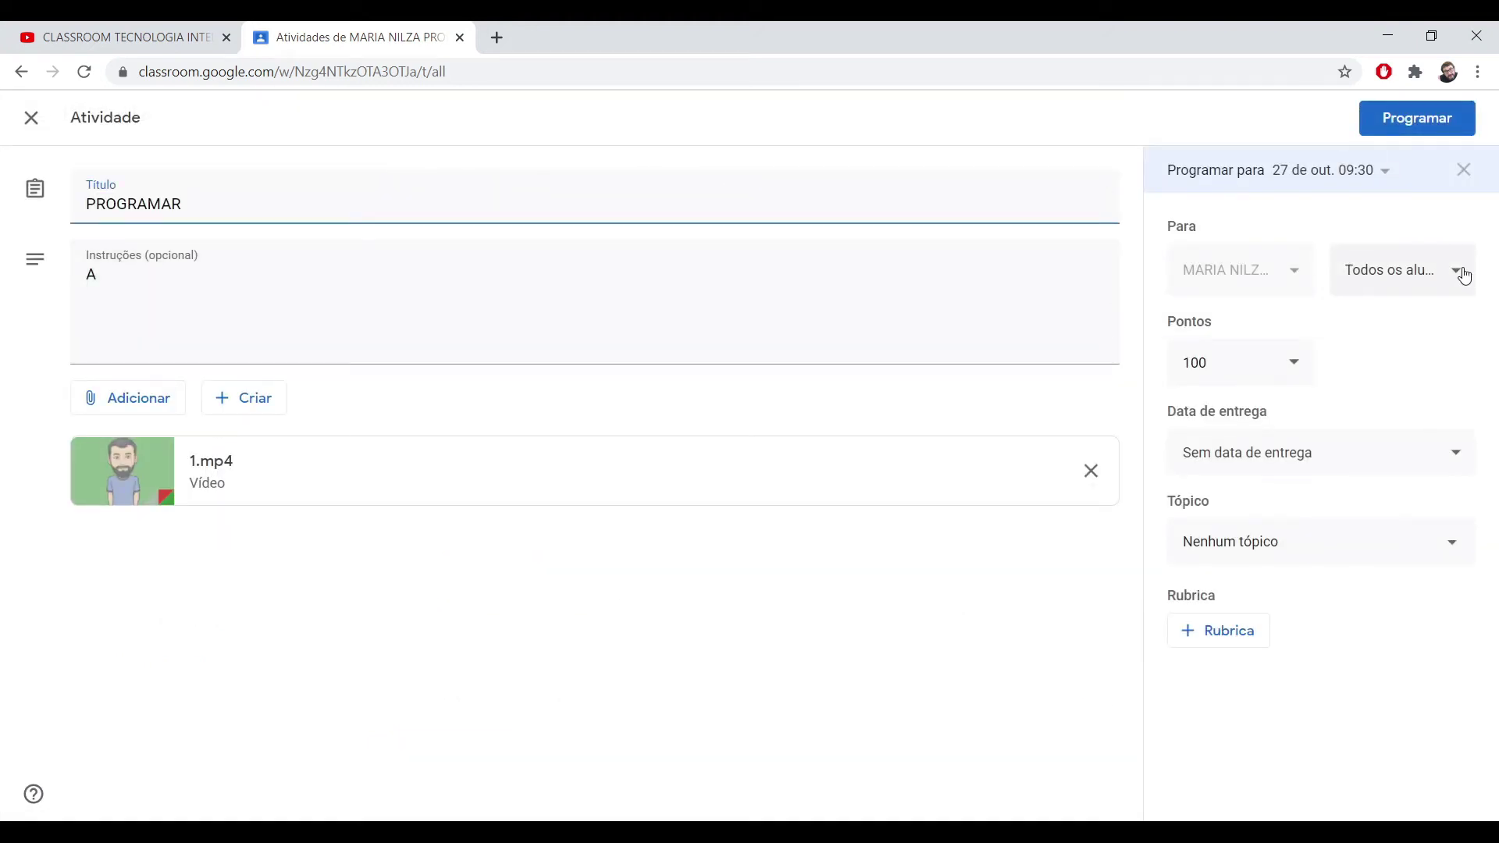
click(1464, 276)
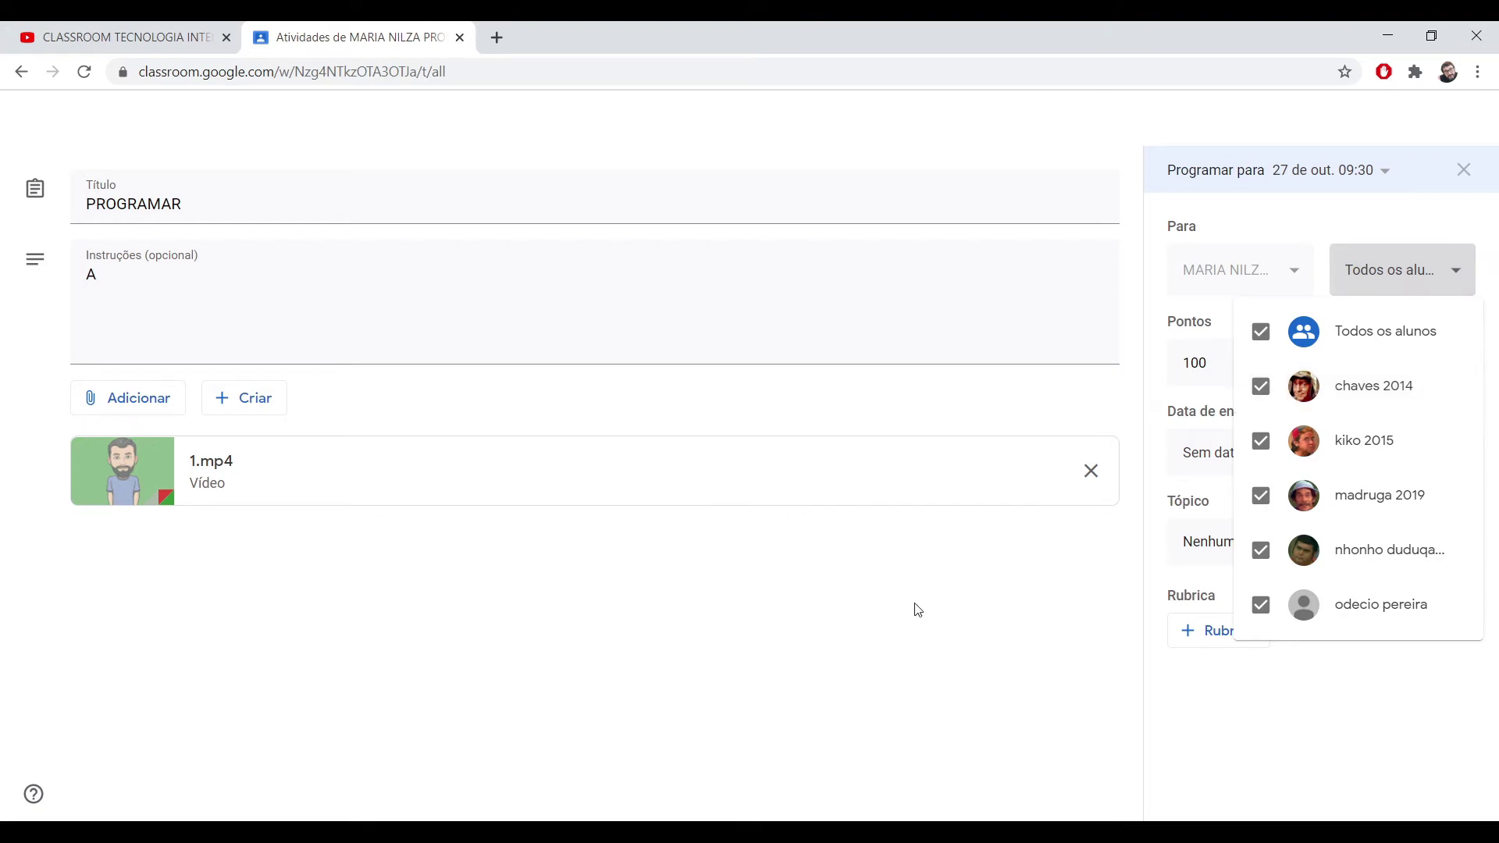
click(891, 610)
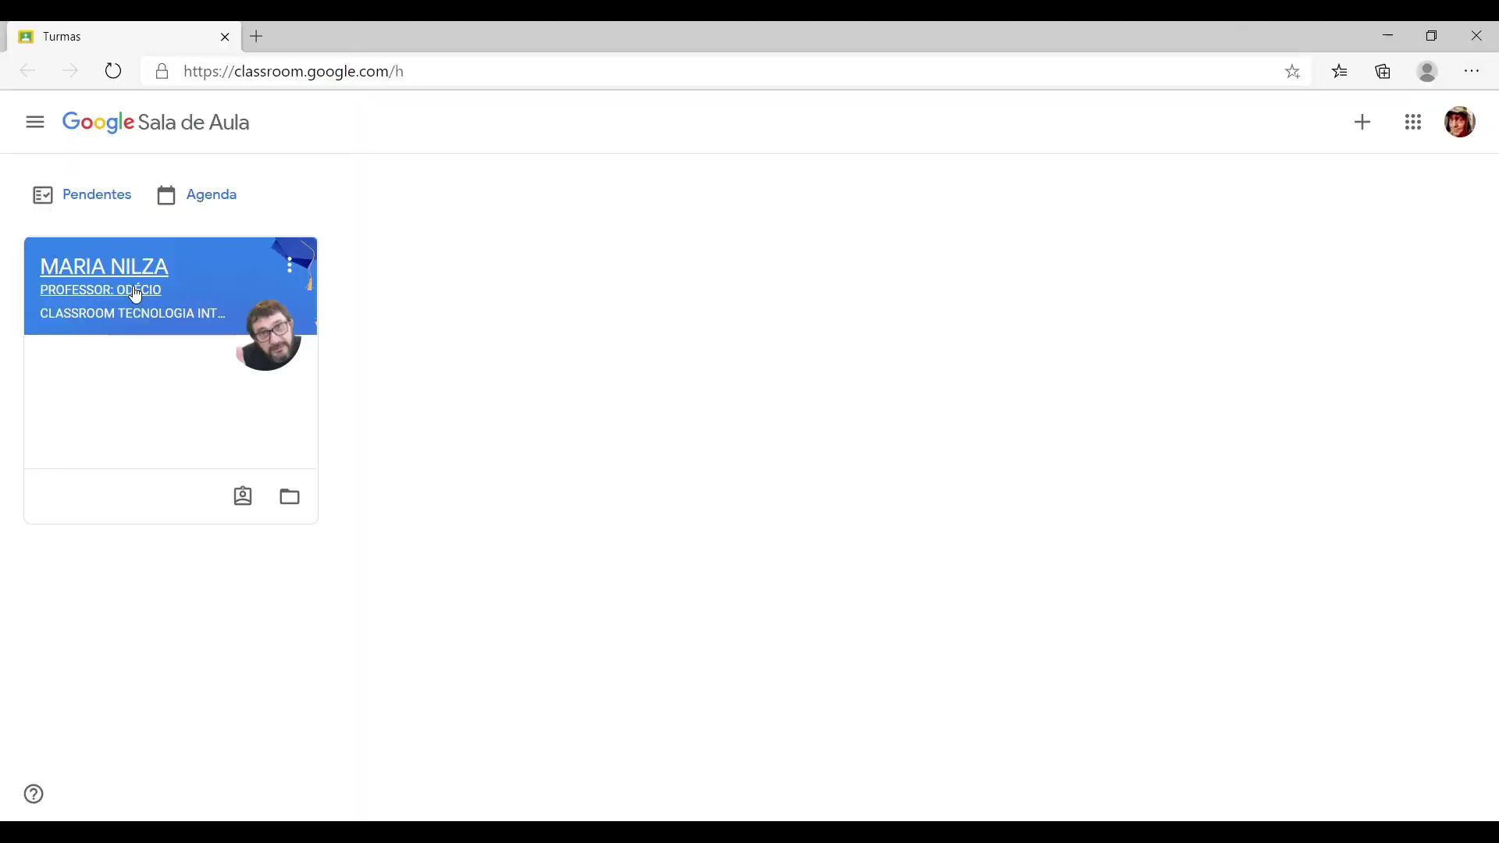
- Open the class from a student's account in the other browser to view it as a student
click(135, 295)
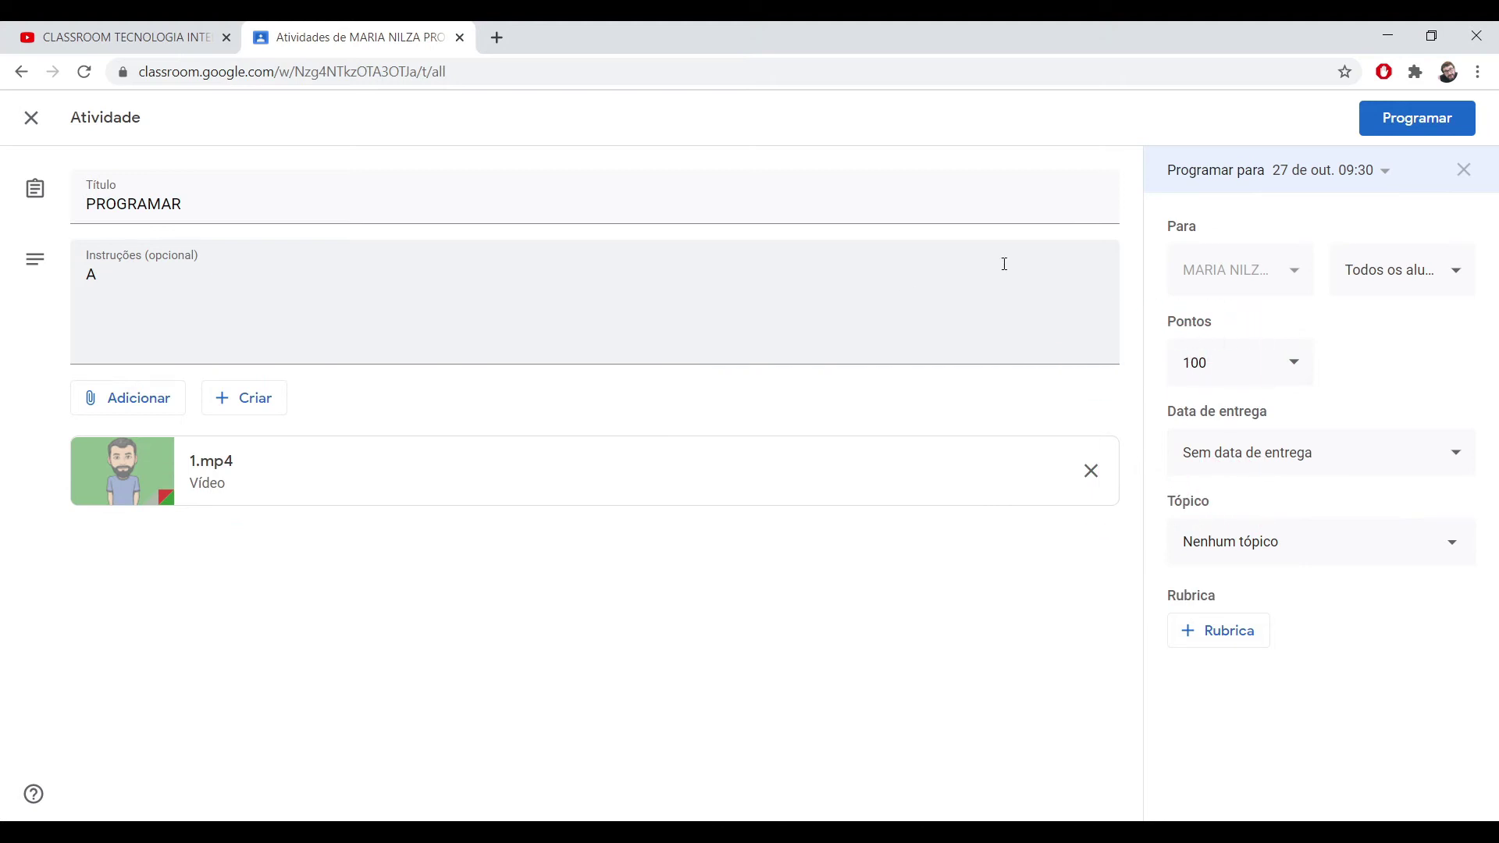
- Reschedule the "PROGRAMAR" assignment to 24 de out. de 2020 and save the new schedule
click(1386, 177)
click(1374, 253)
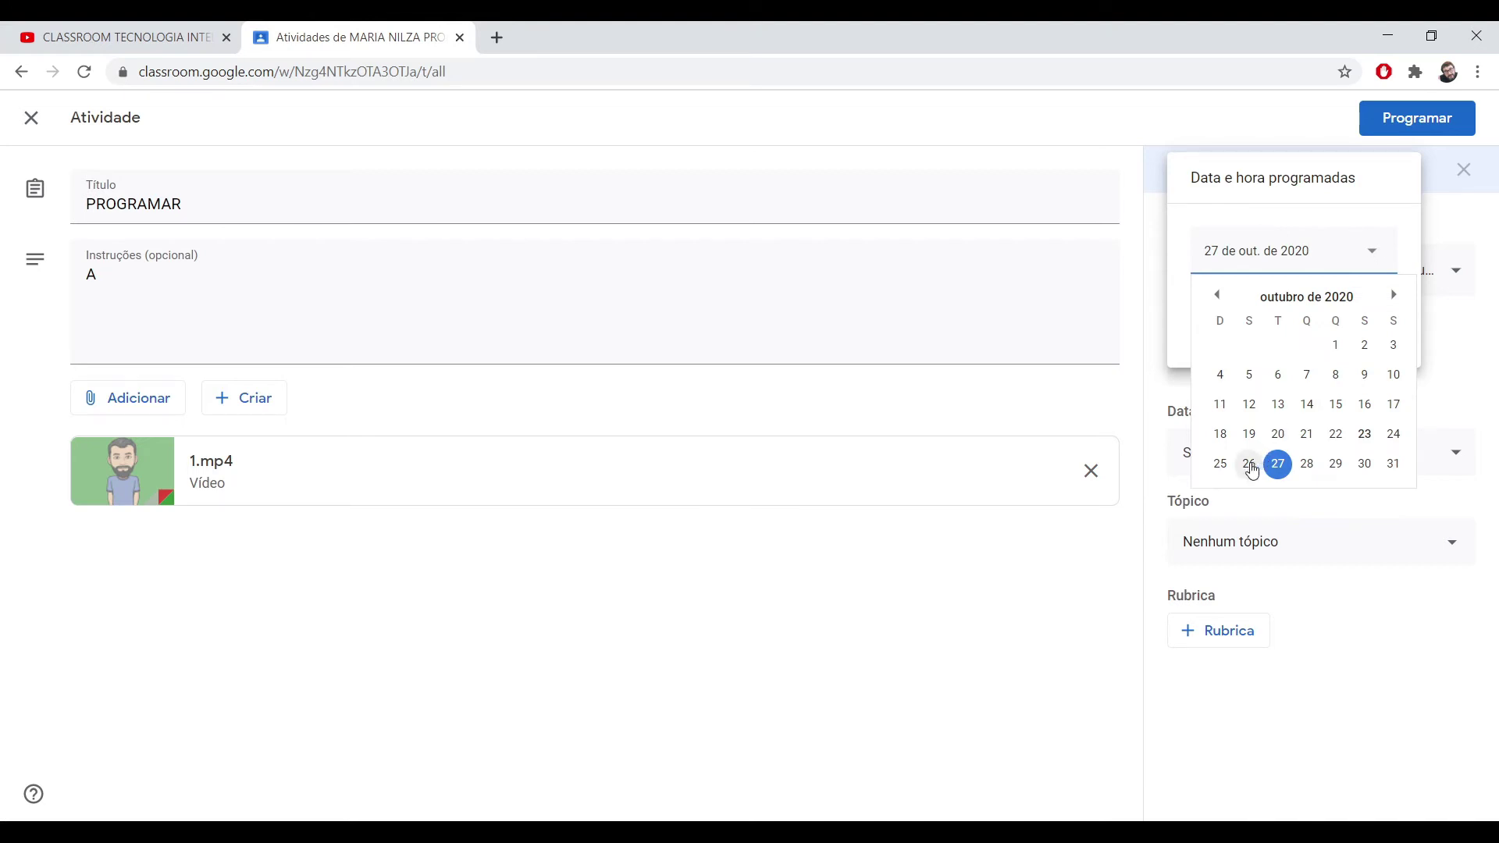
click(1365, 435)
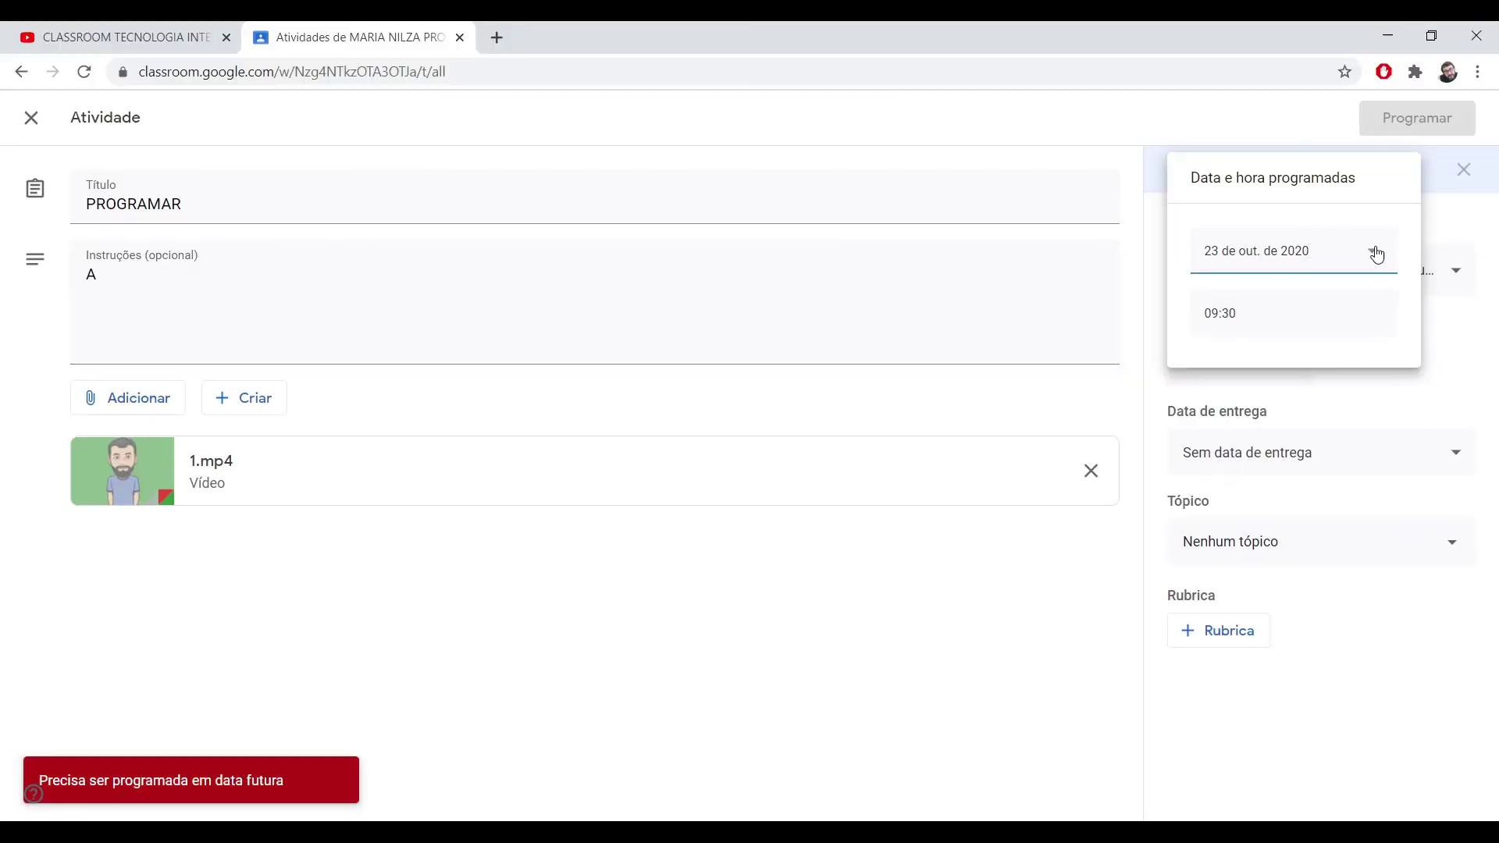
click(1374, 254)
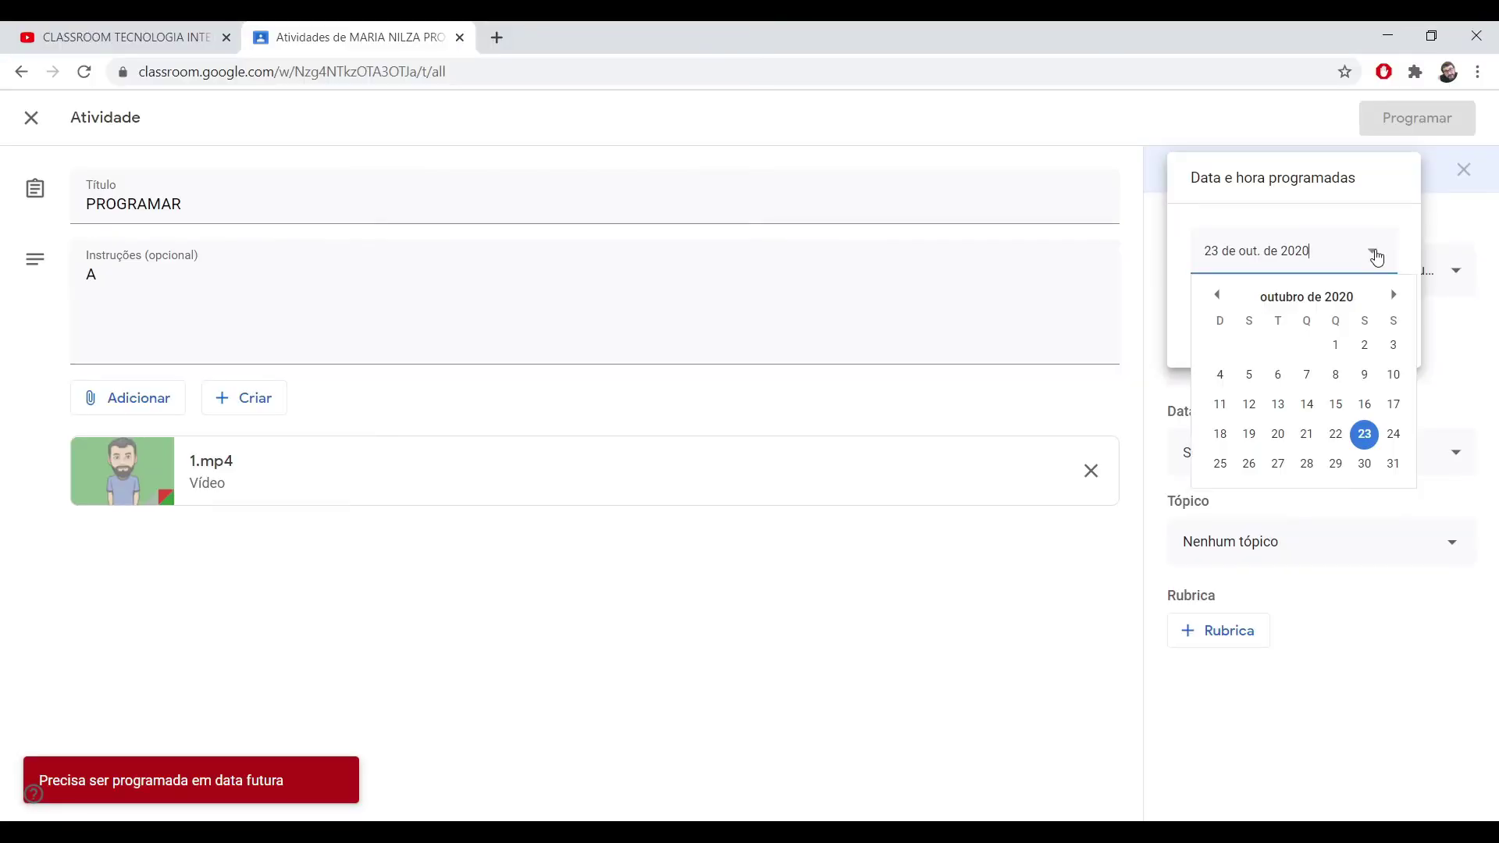
click(1393, 434)
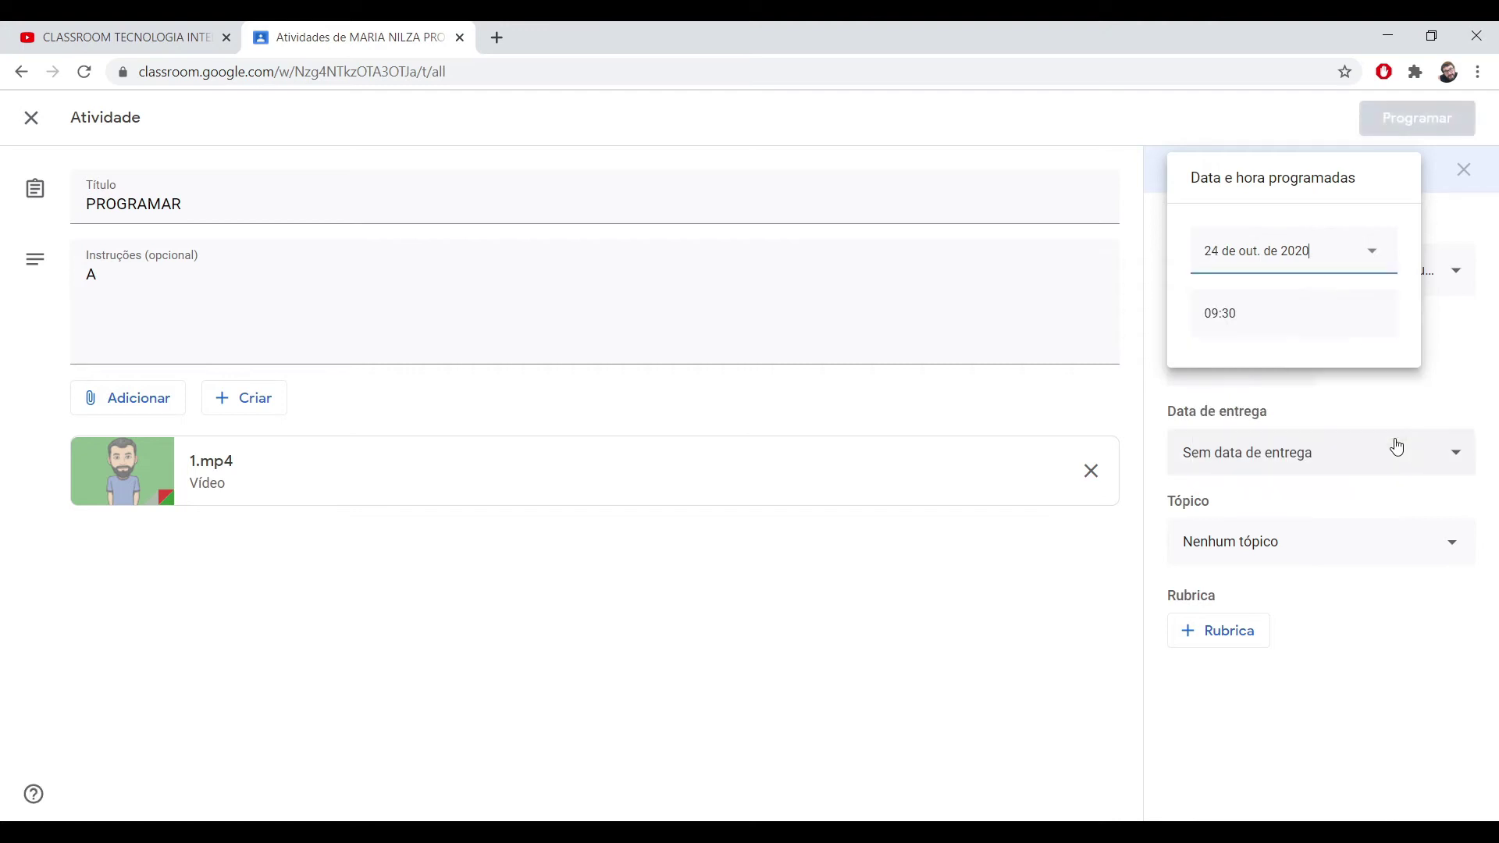
click(937, 595)
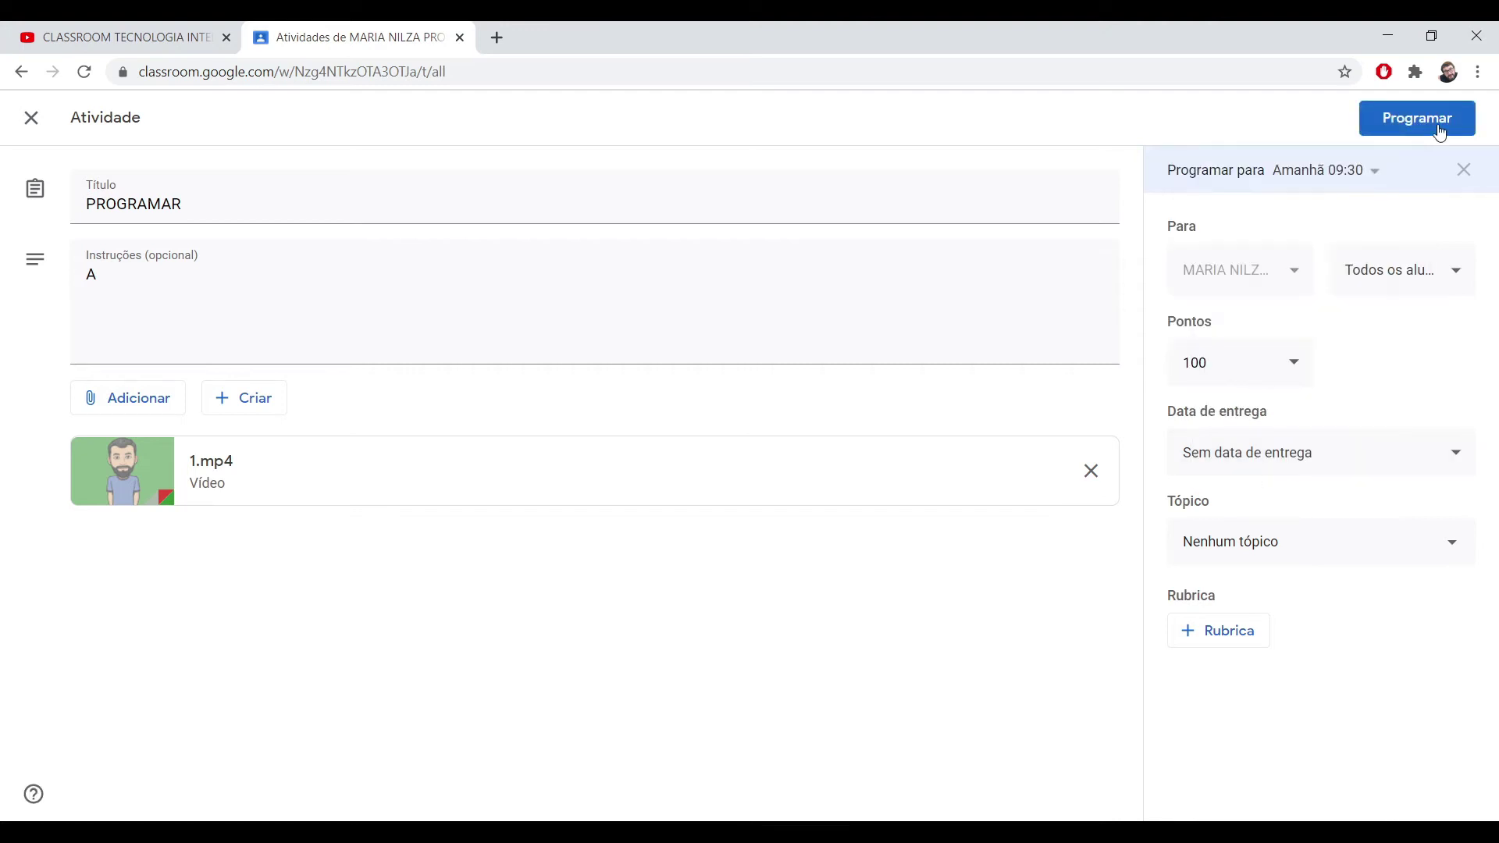
click(1413, 117)
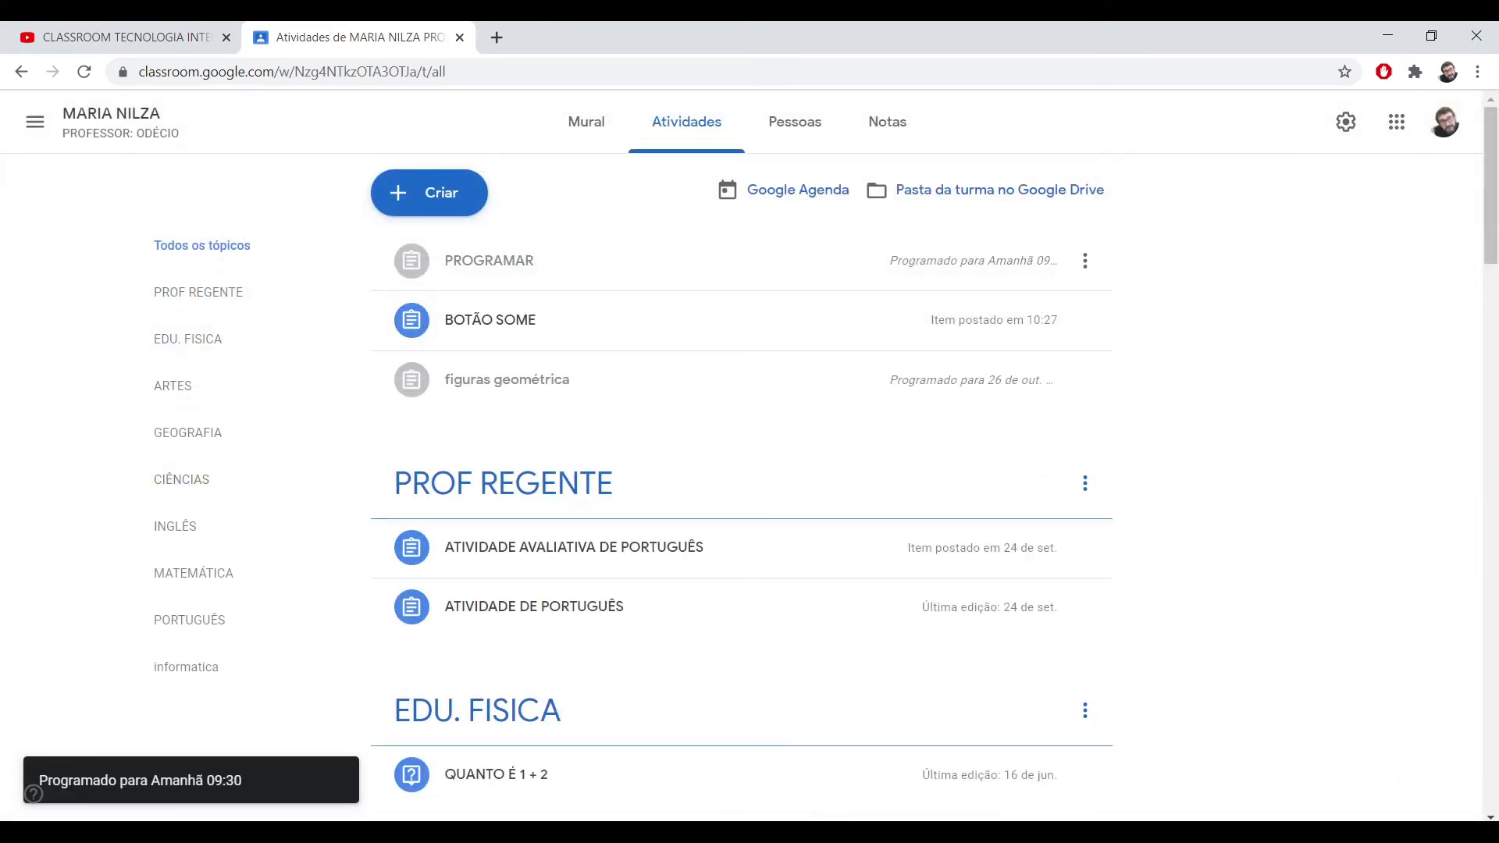
- Switch to the student's browser window and reload the class stream to look for the scheduled assignment
click(410, 749)
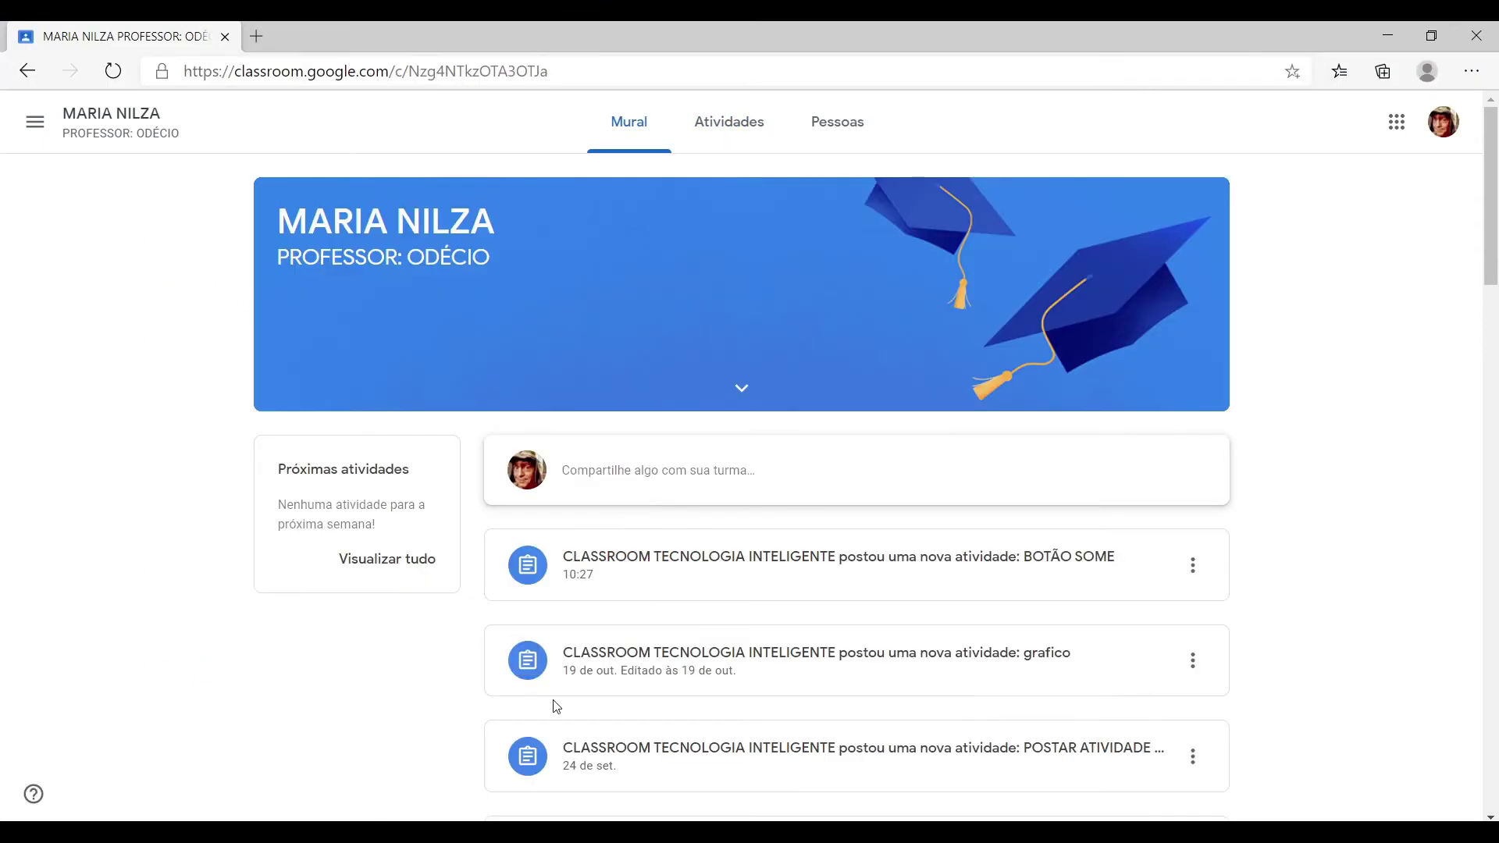
click(116, 76)
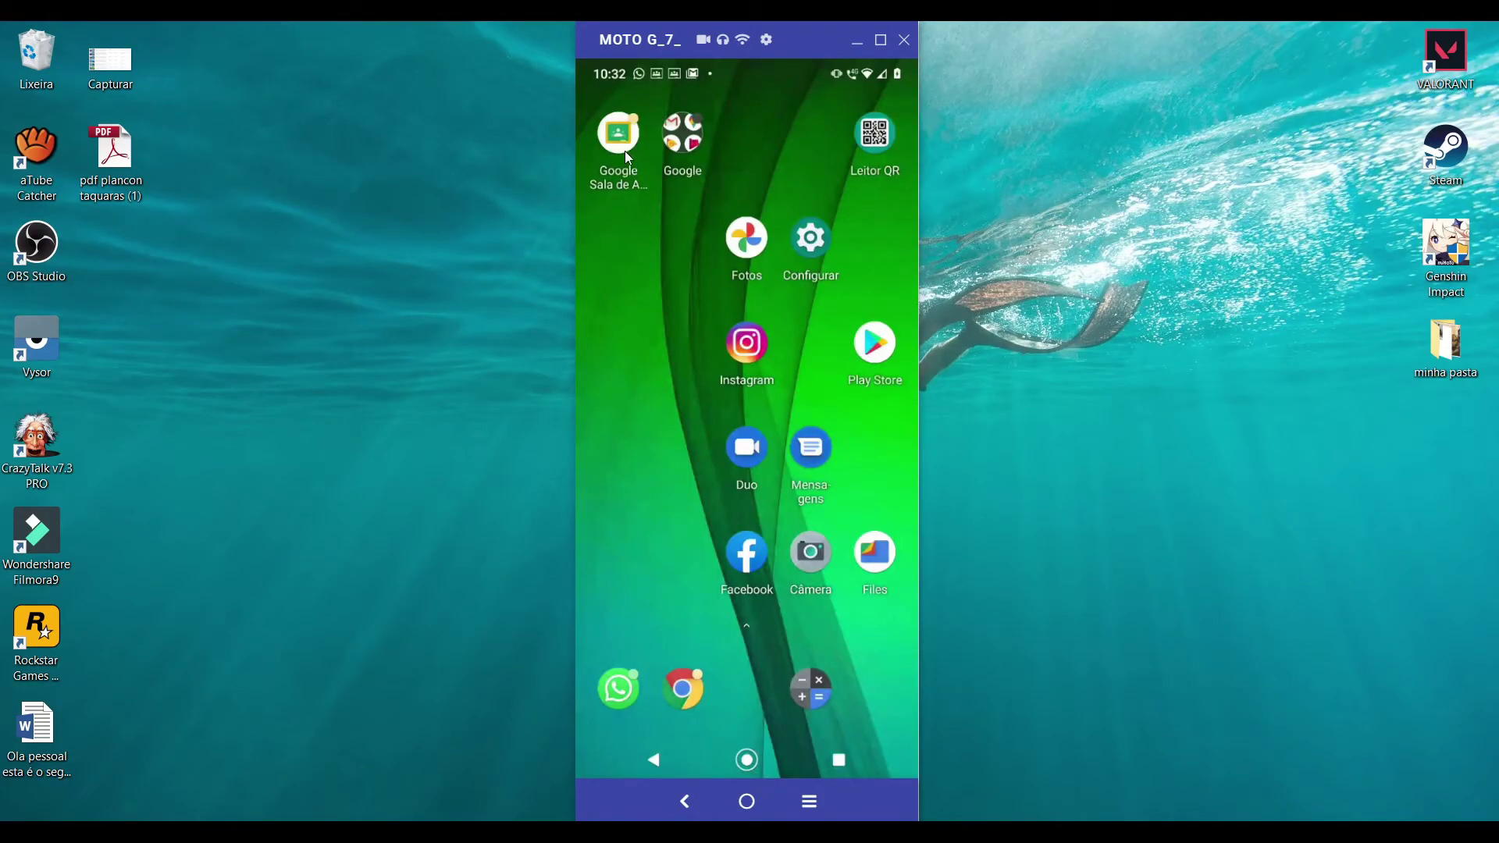
- Launch the Google Sala de Aula app on the mirrored phone and check the student list in the teacher's browser
click(625, 151)
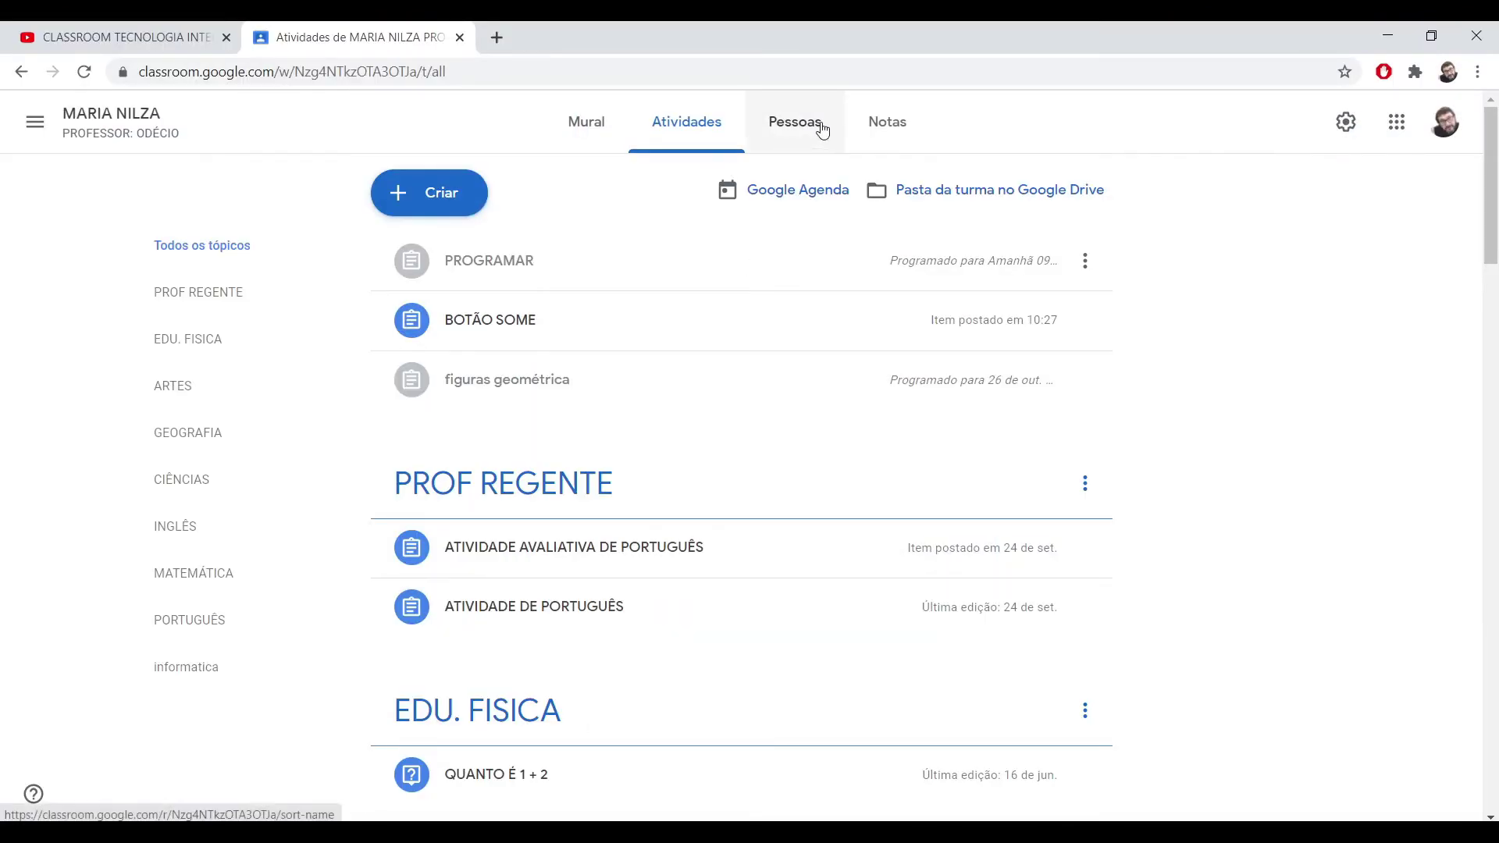
click(820, 130)
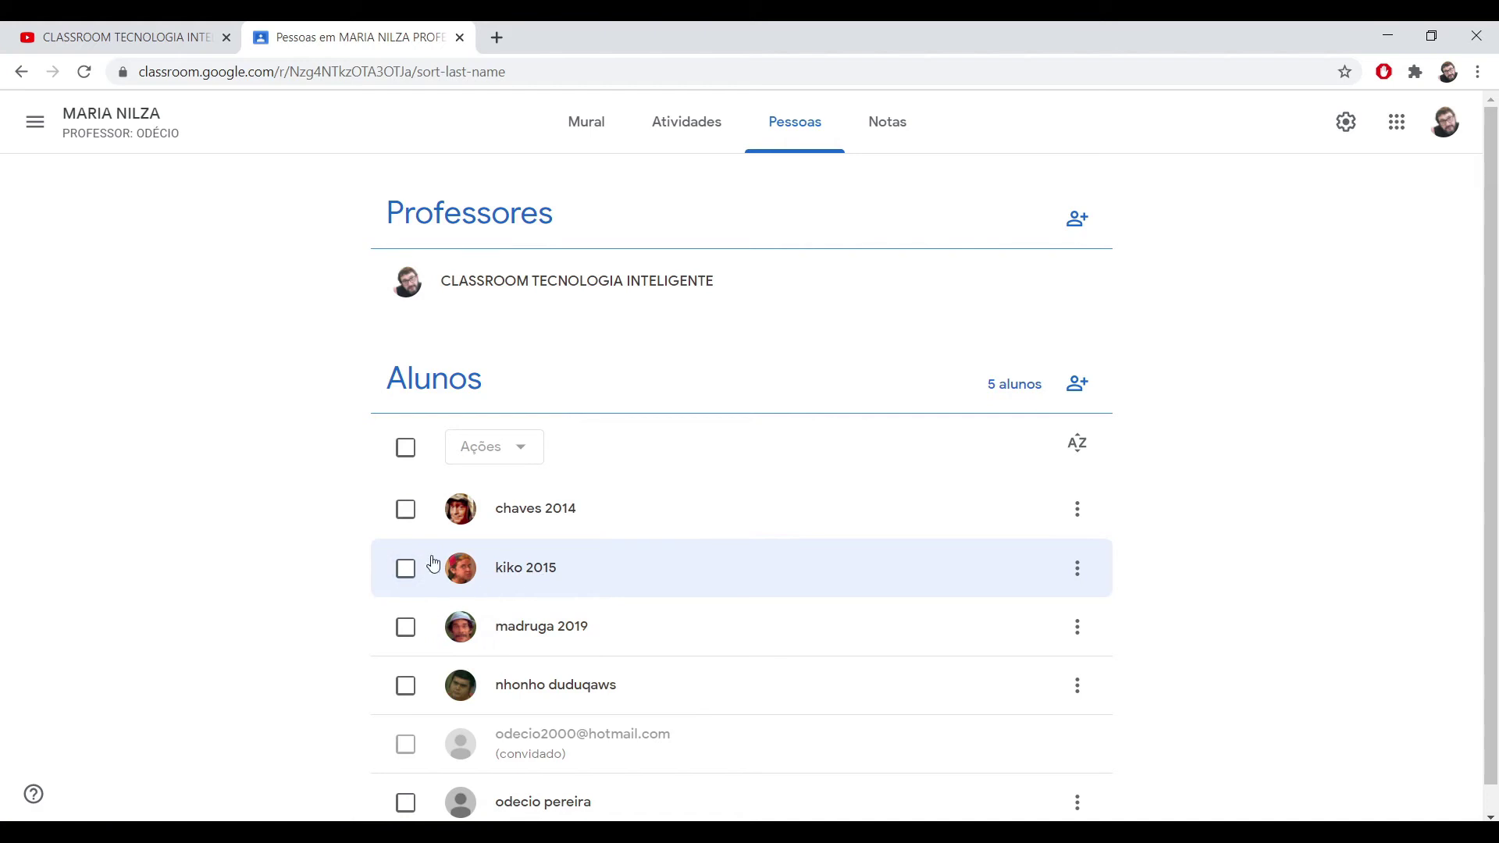
click(684, 136)
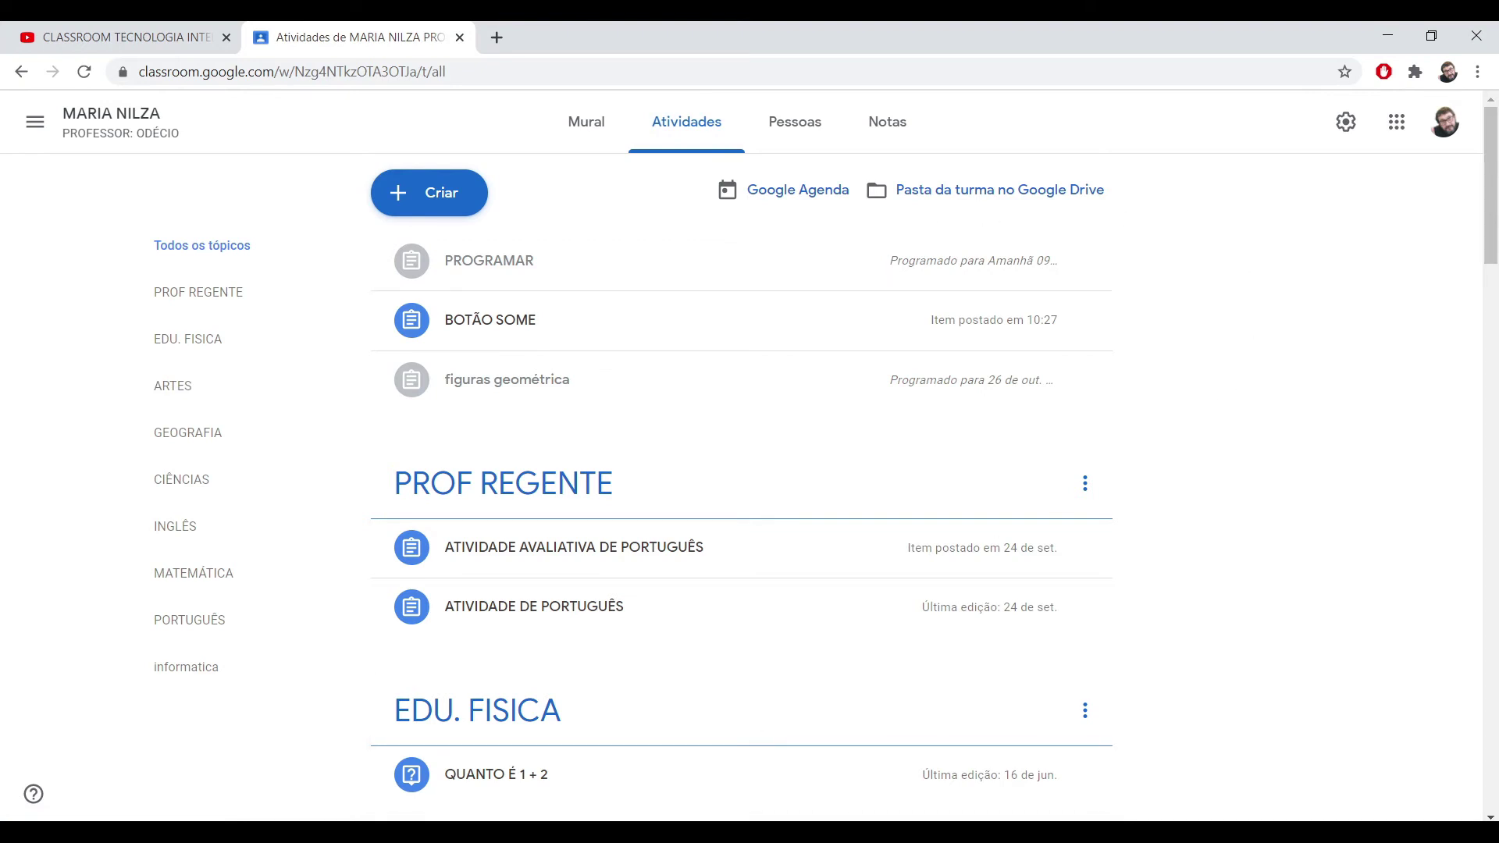
- Open the class on the mirrored phone, compare its stream with the teacher's assignment list alongside, and minimize the phone window
click(809, 771)
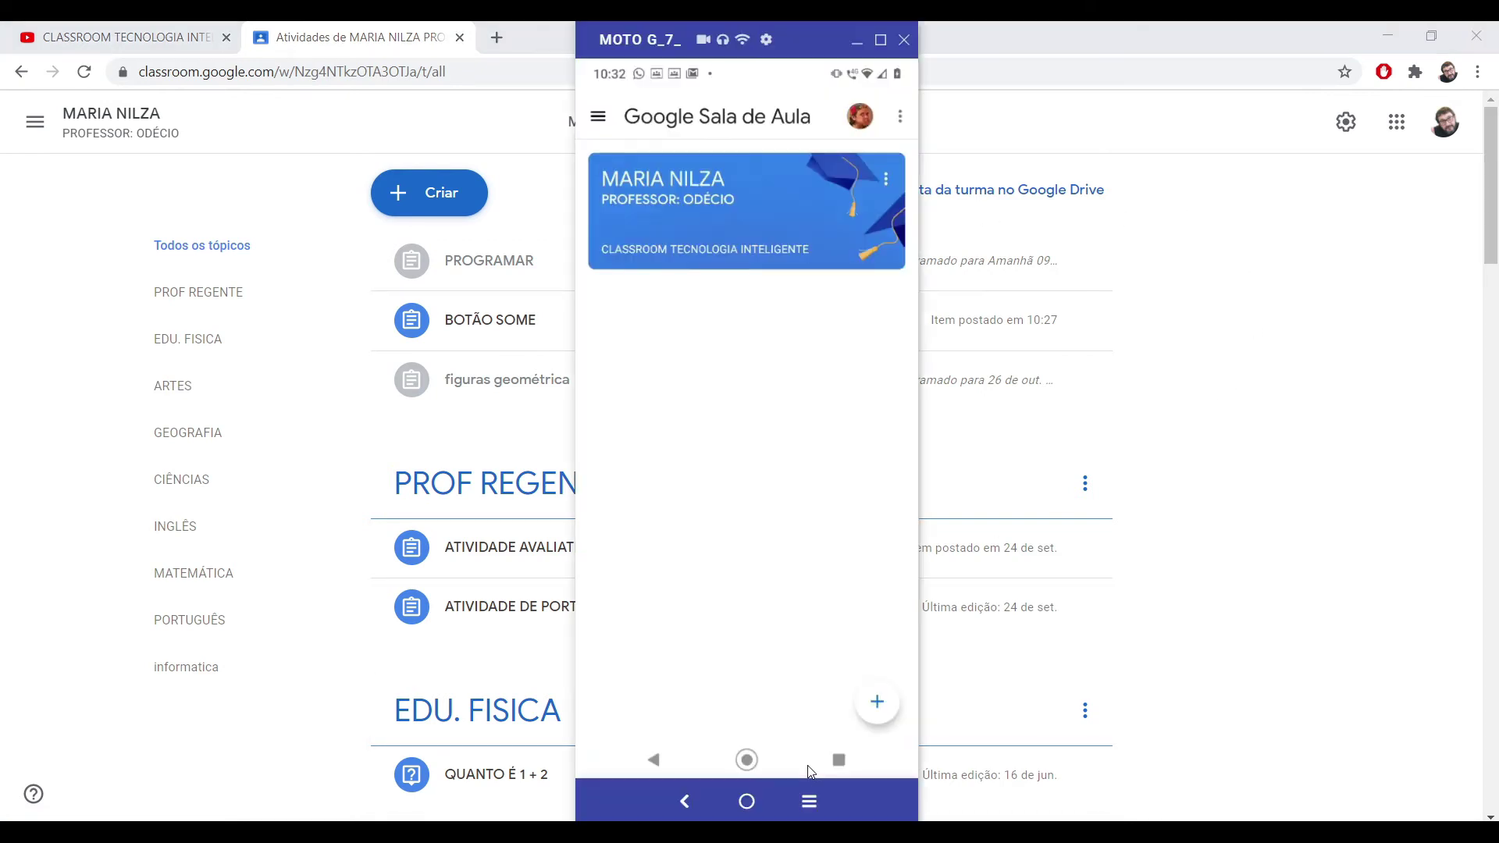
click(685, 198)
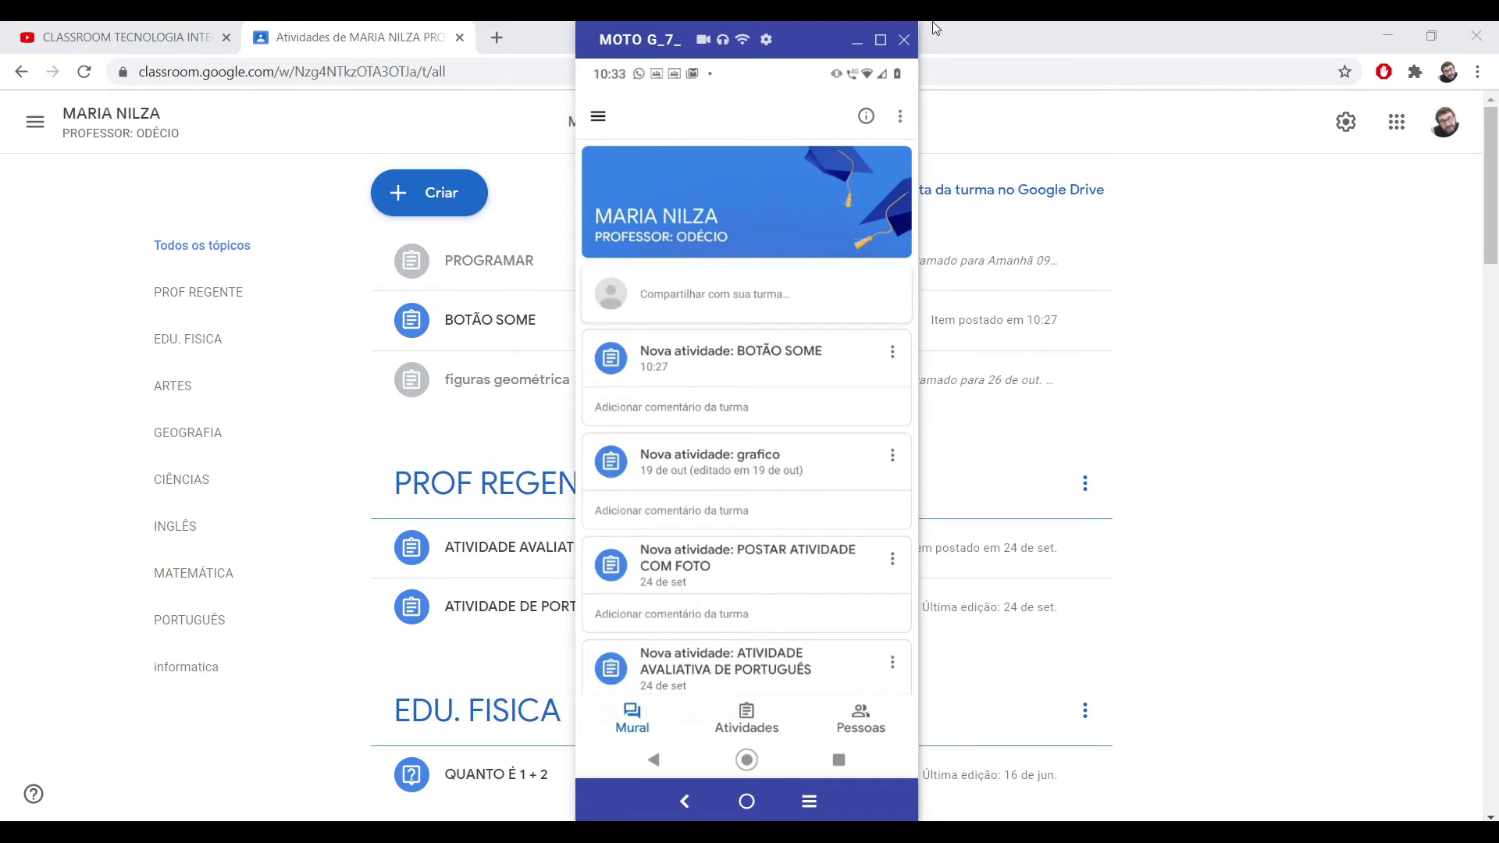
drag(829, 48, 1142, 52)
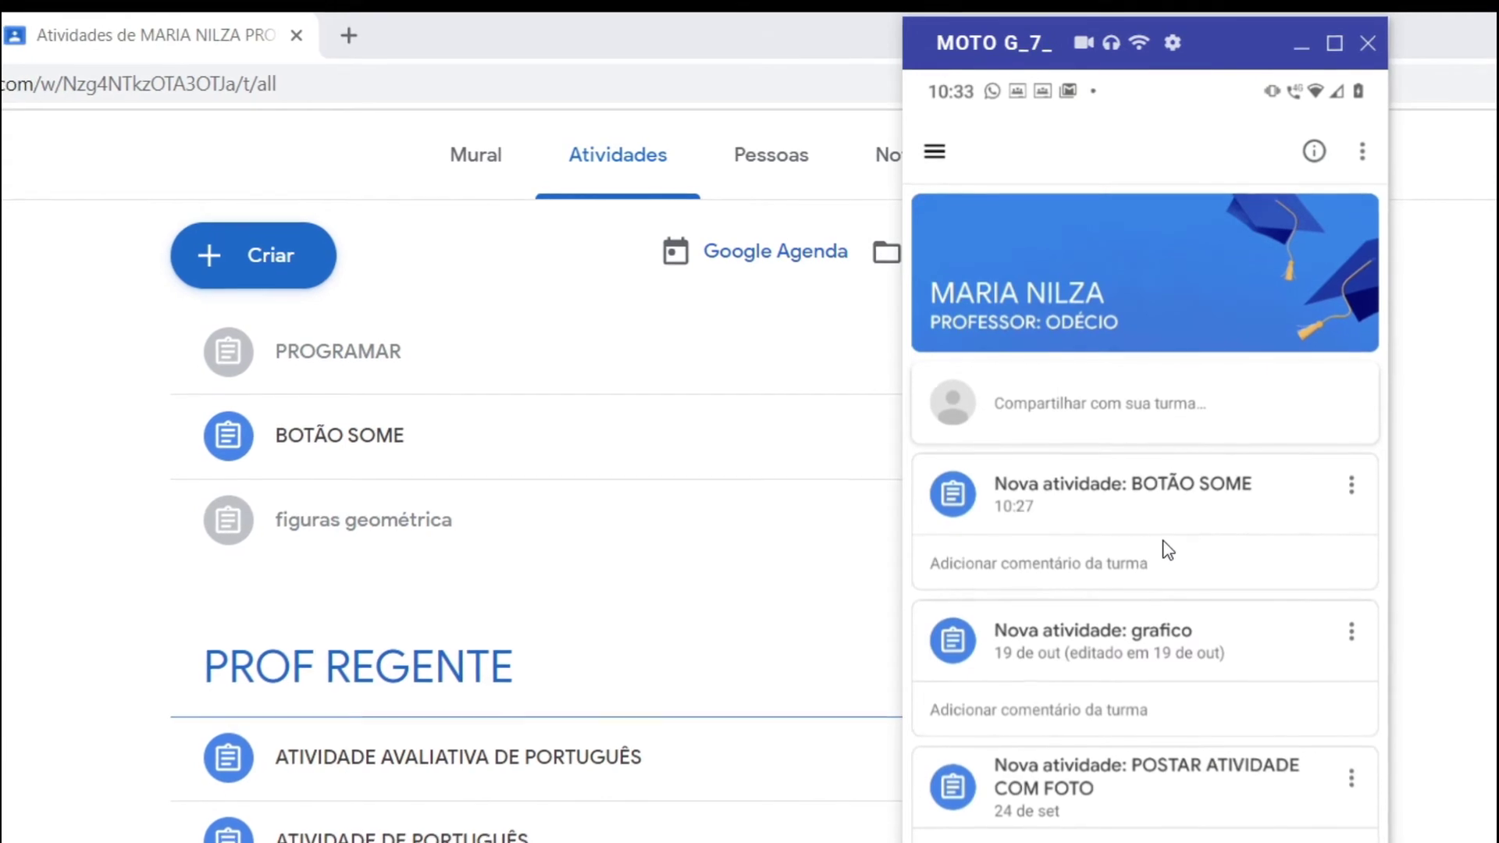
click(1296, 46)
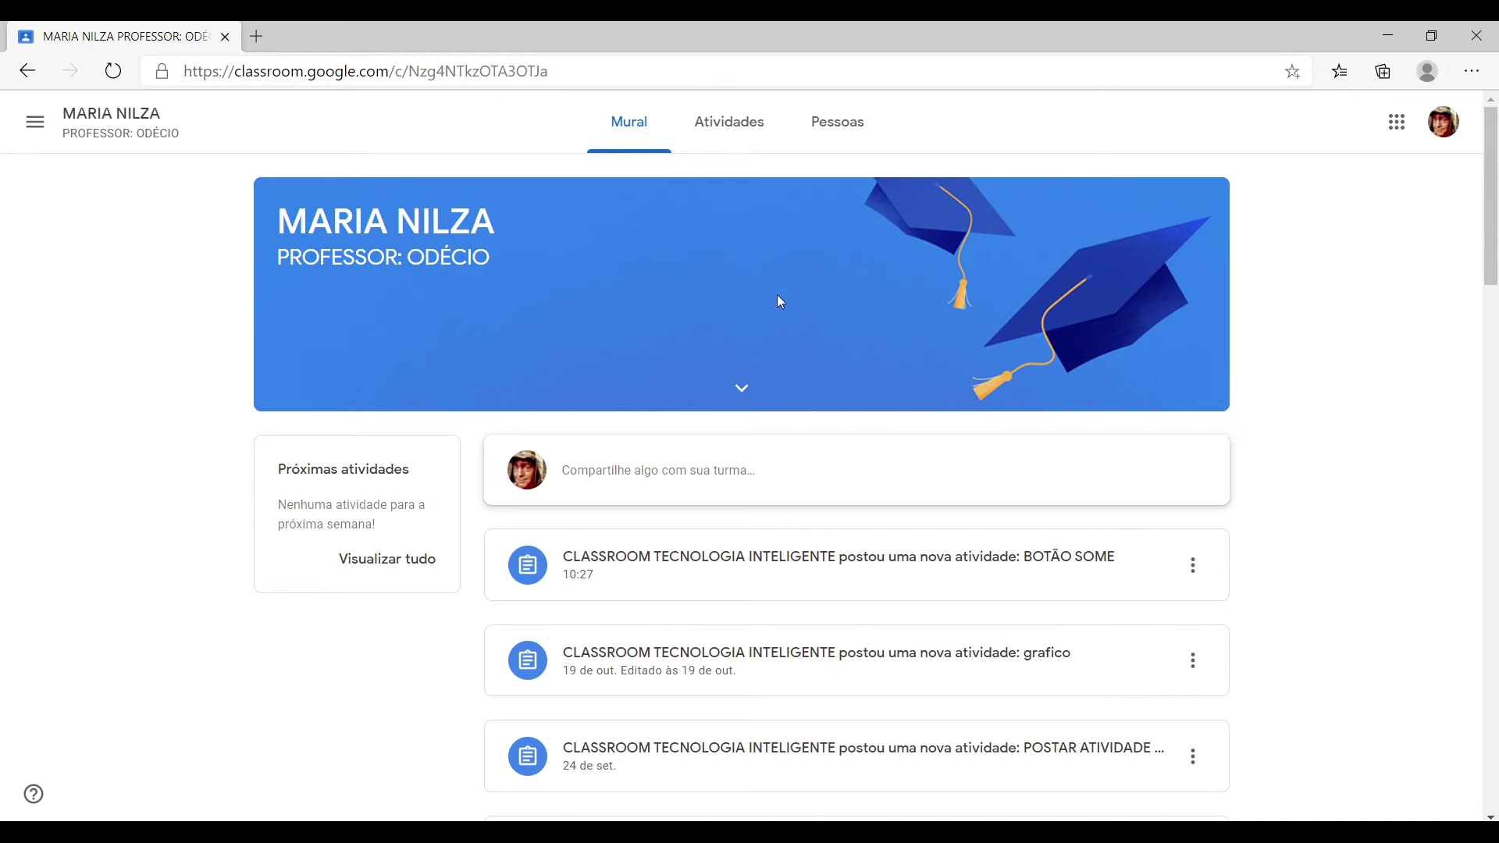
- Examine the class's Atividades page in the student's browser and return to the teacher's window
click(765, 148)
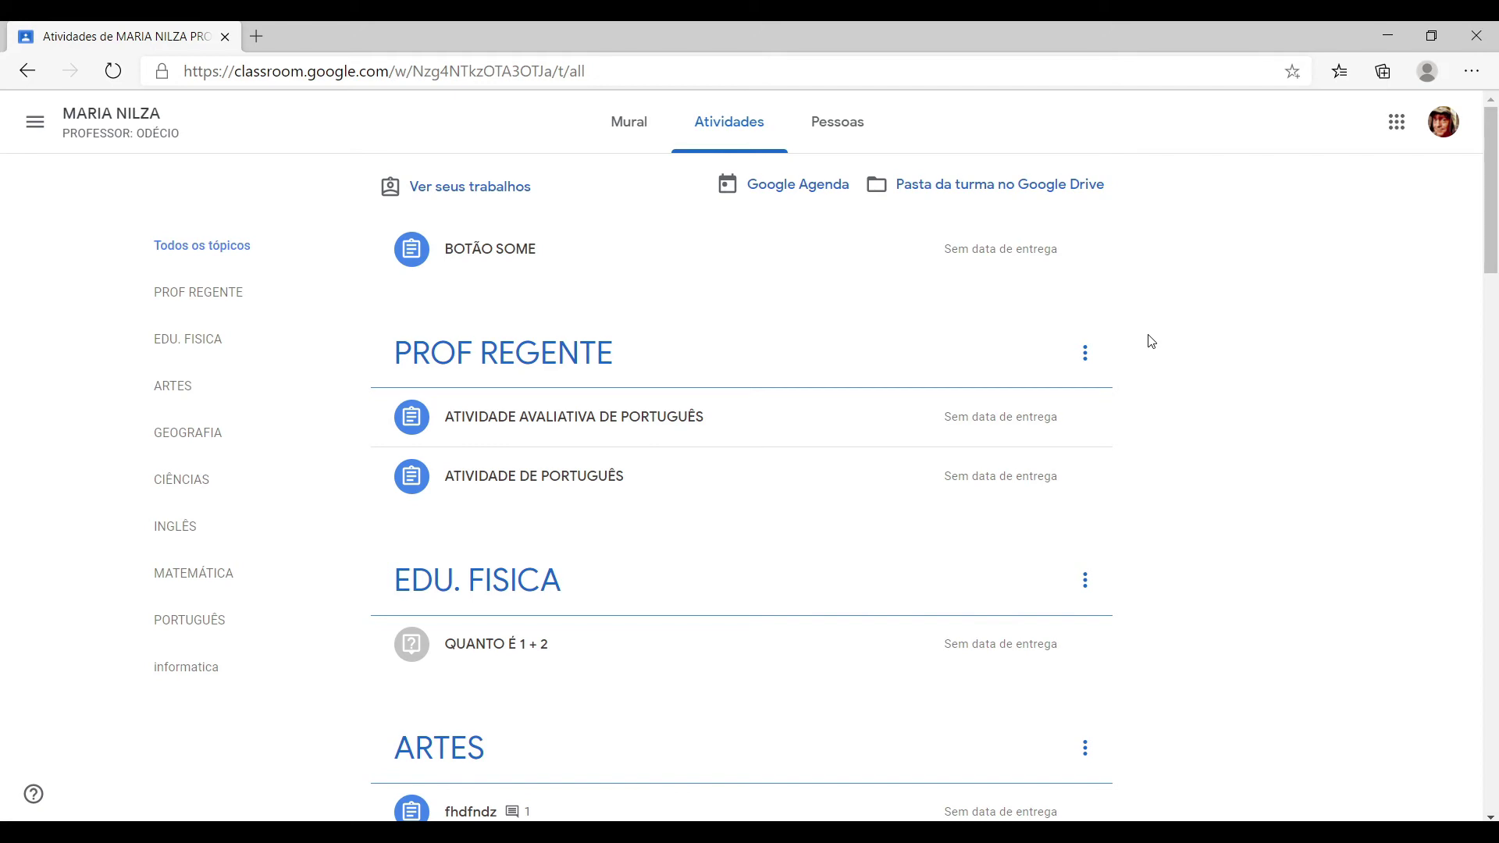
key(alt+Tab)
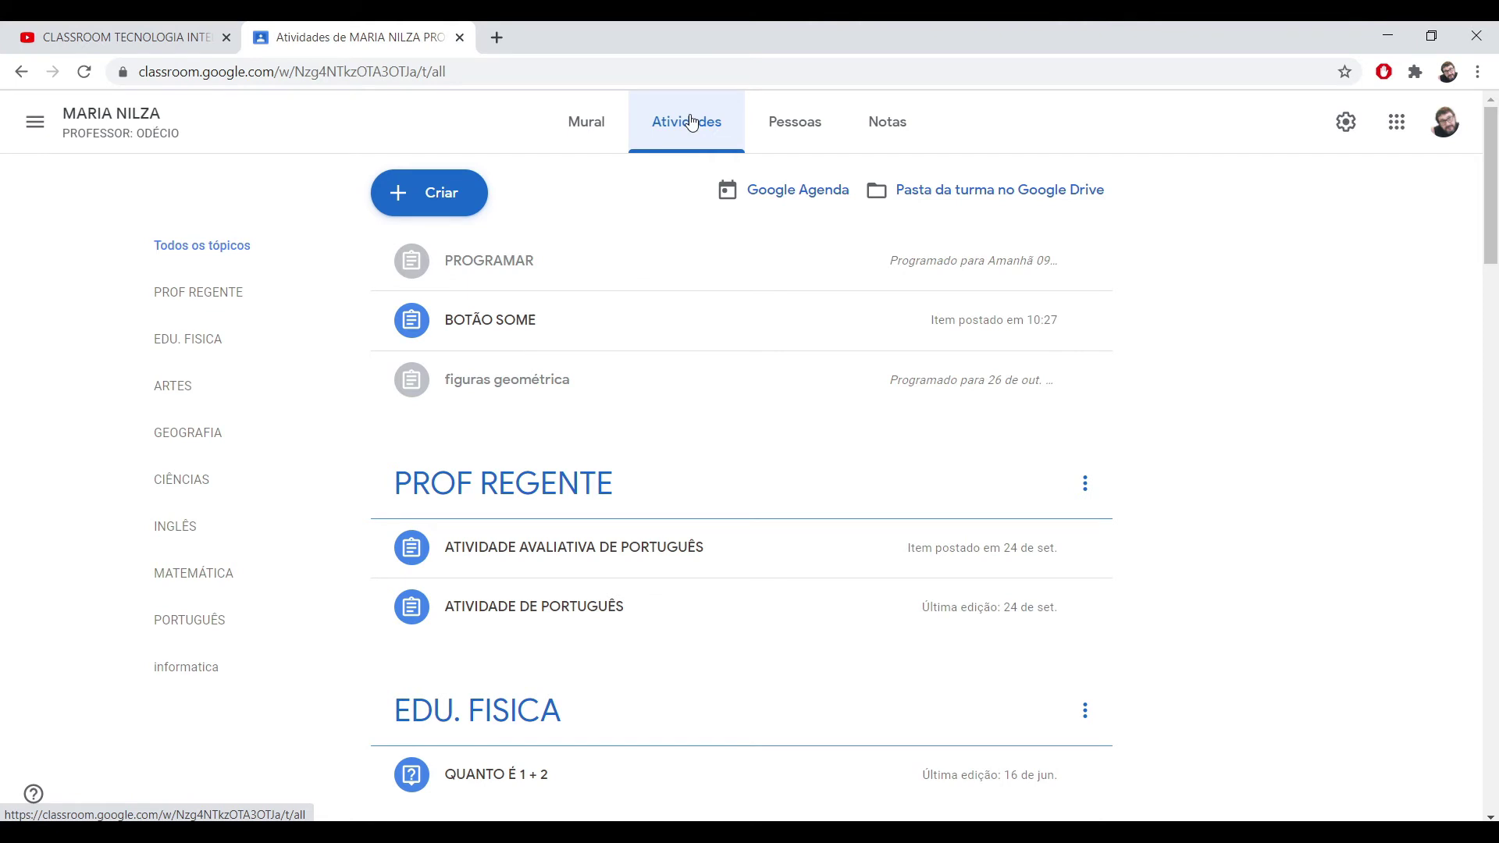
- Create a new assignment (Atividade) in the class titled "FORMA GEOMÉTRICA"
click(459, 198)
click(469, 258)
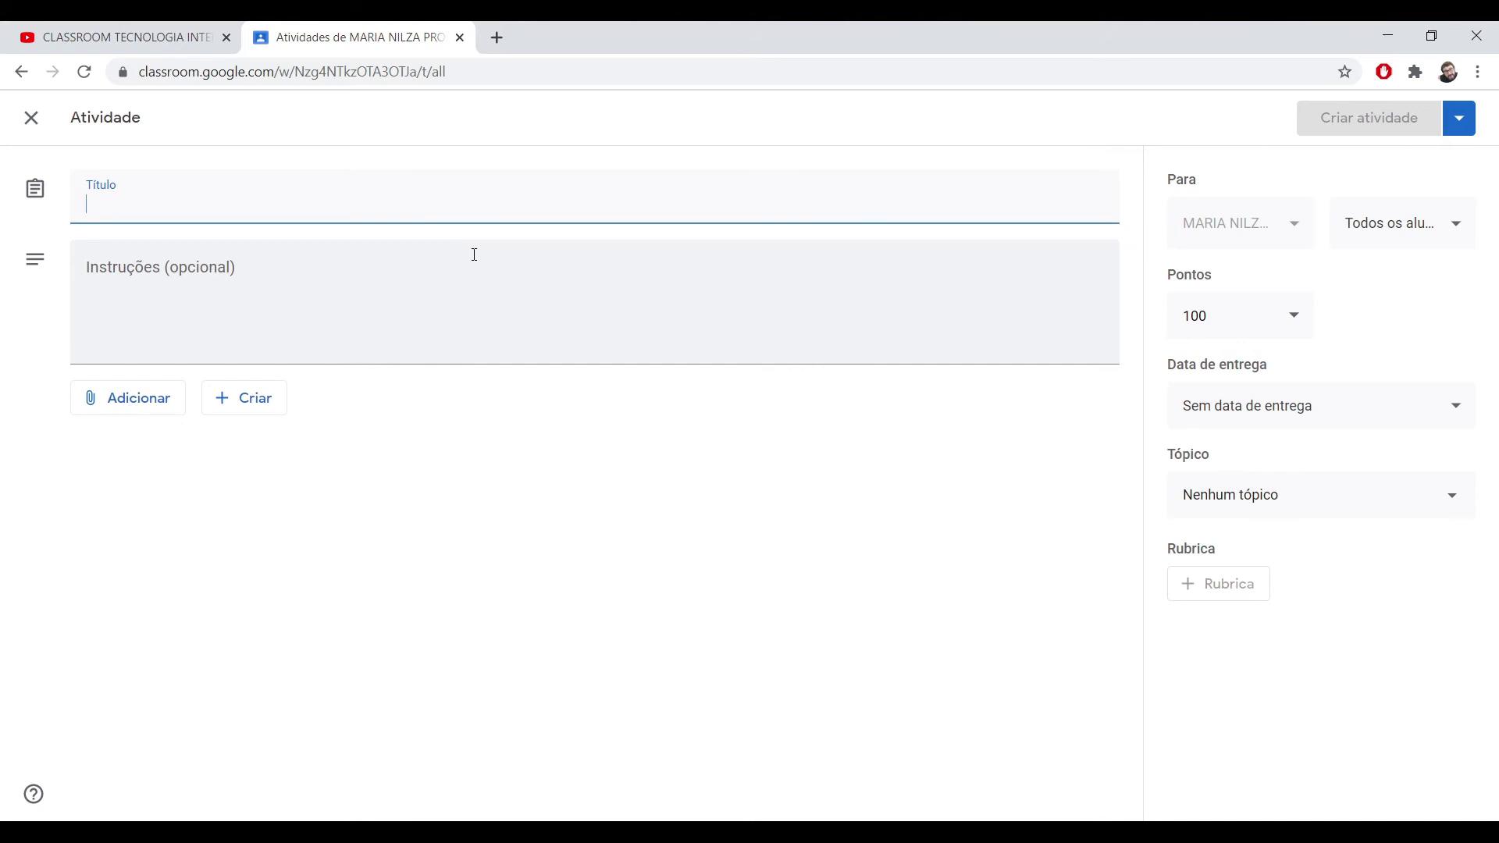
text(FORM)
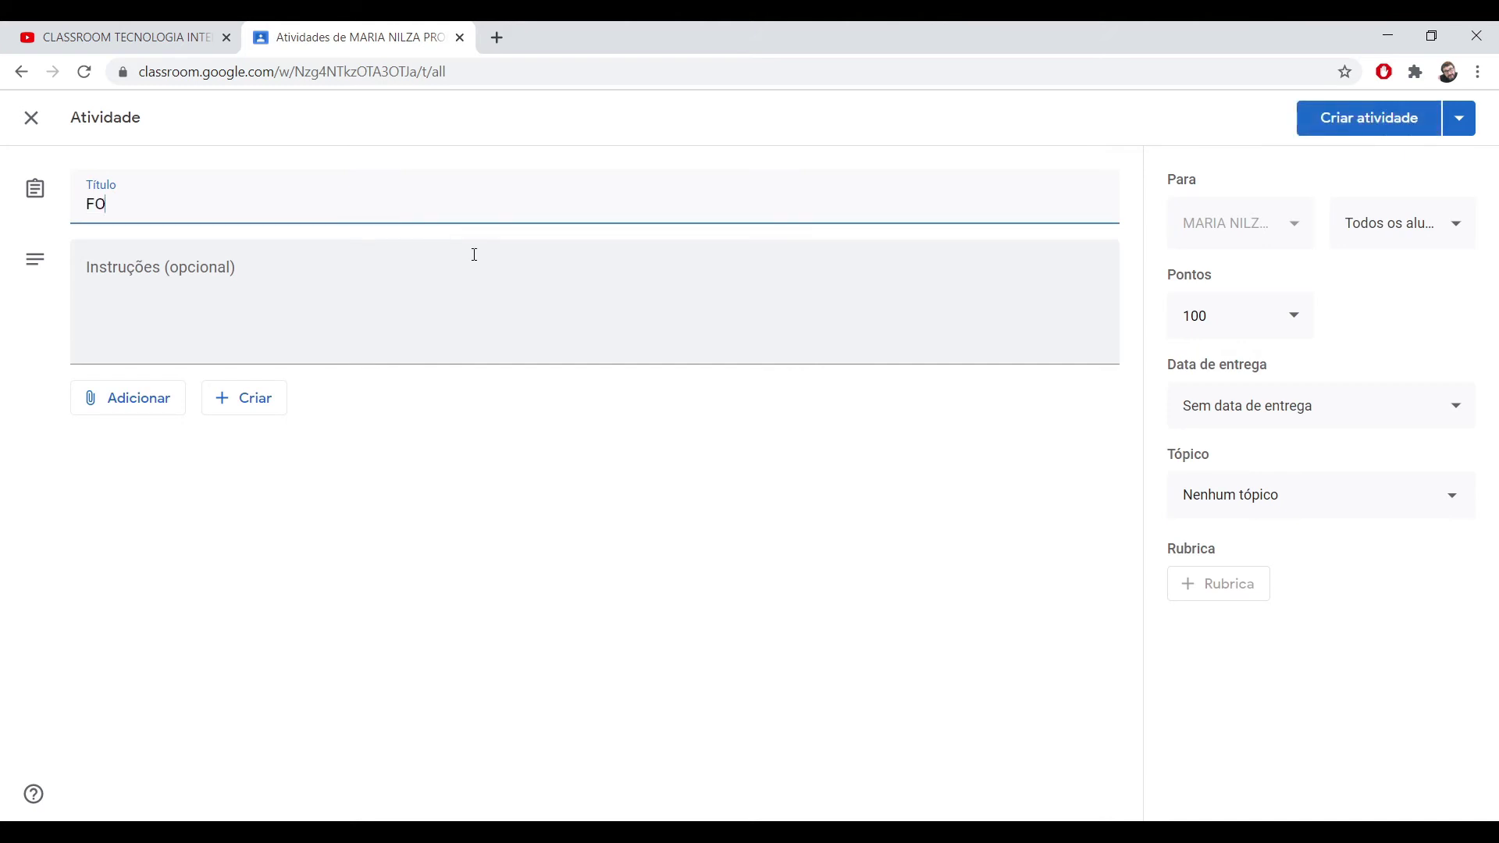
text(A )
text(GEO)
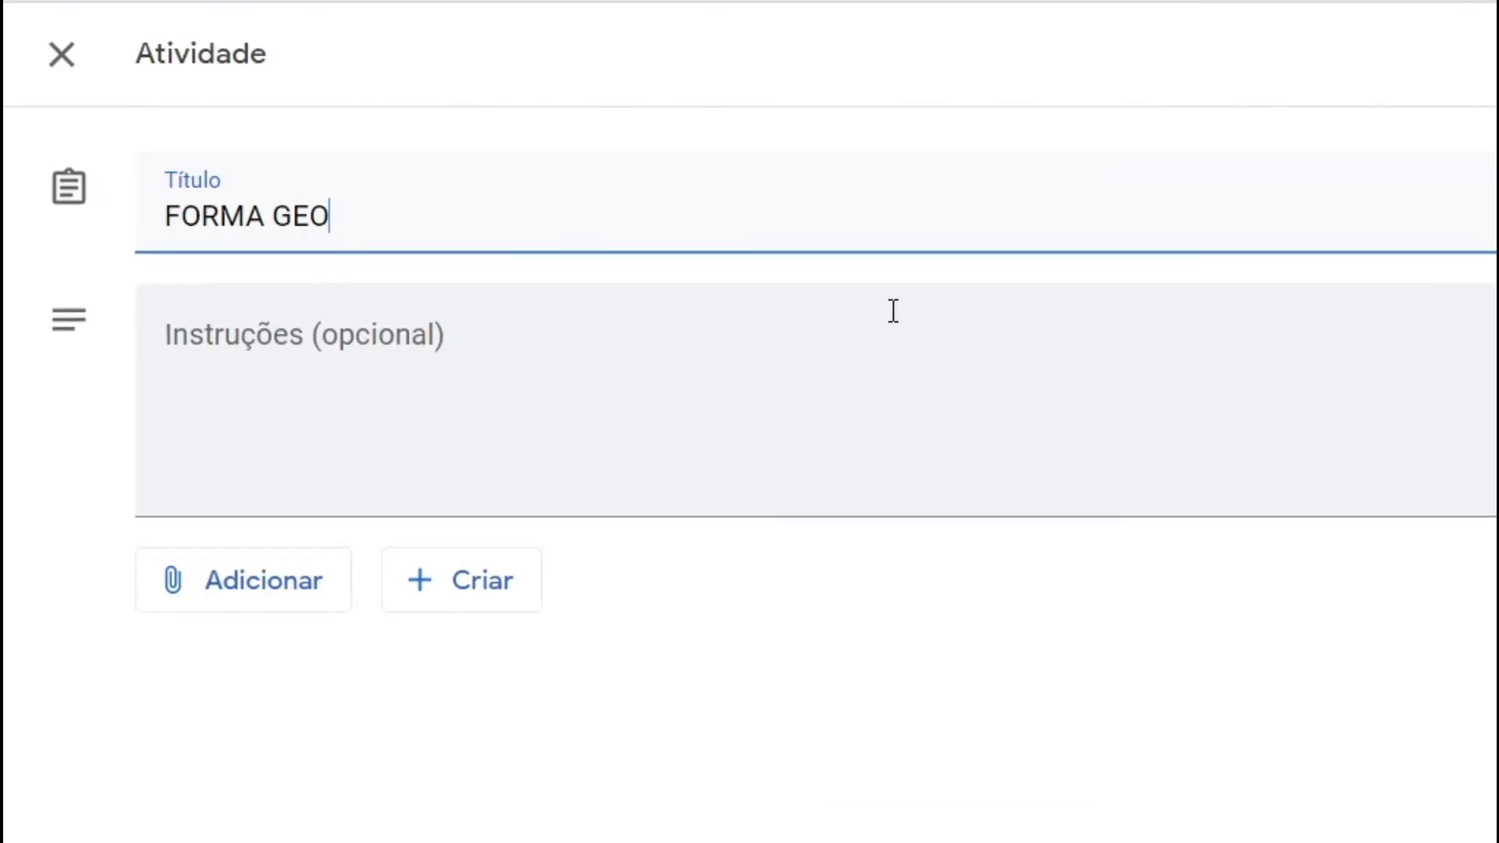
text(MÉT)
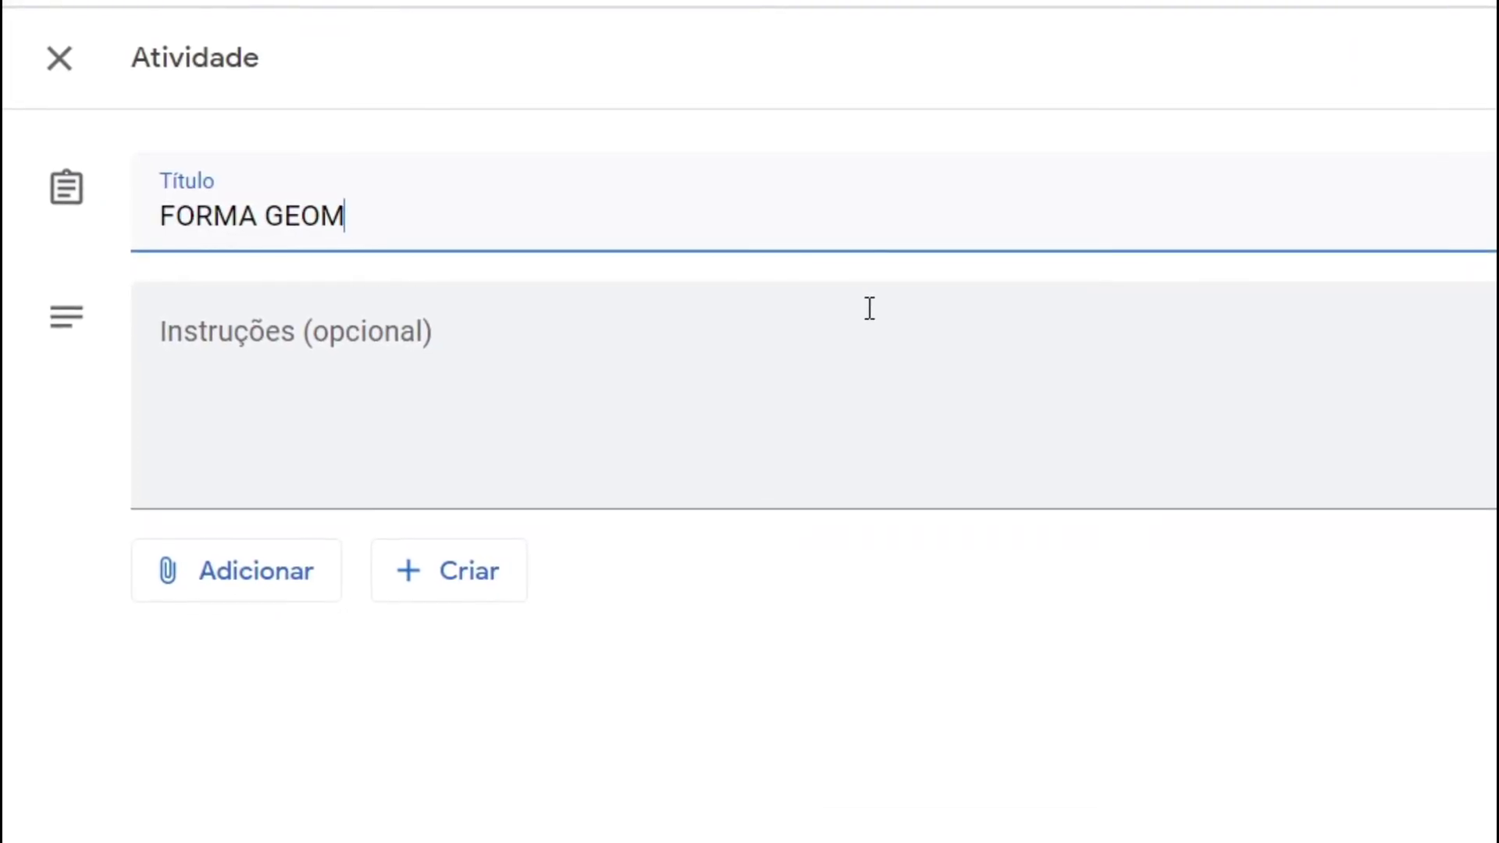
text(RICA)
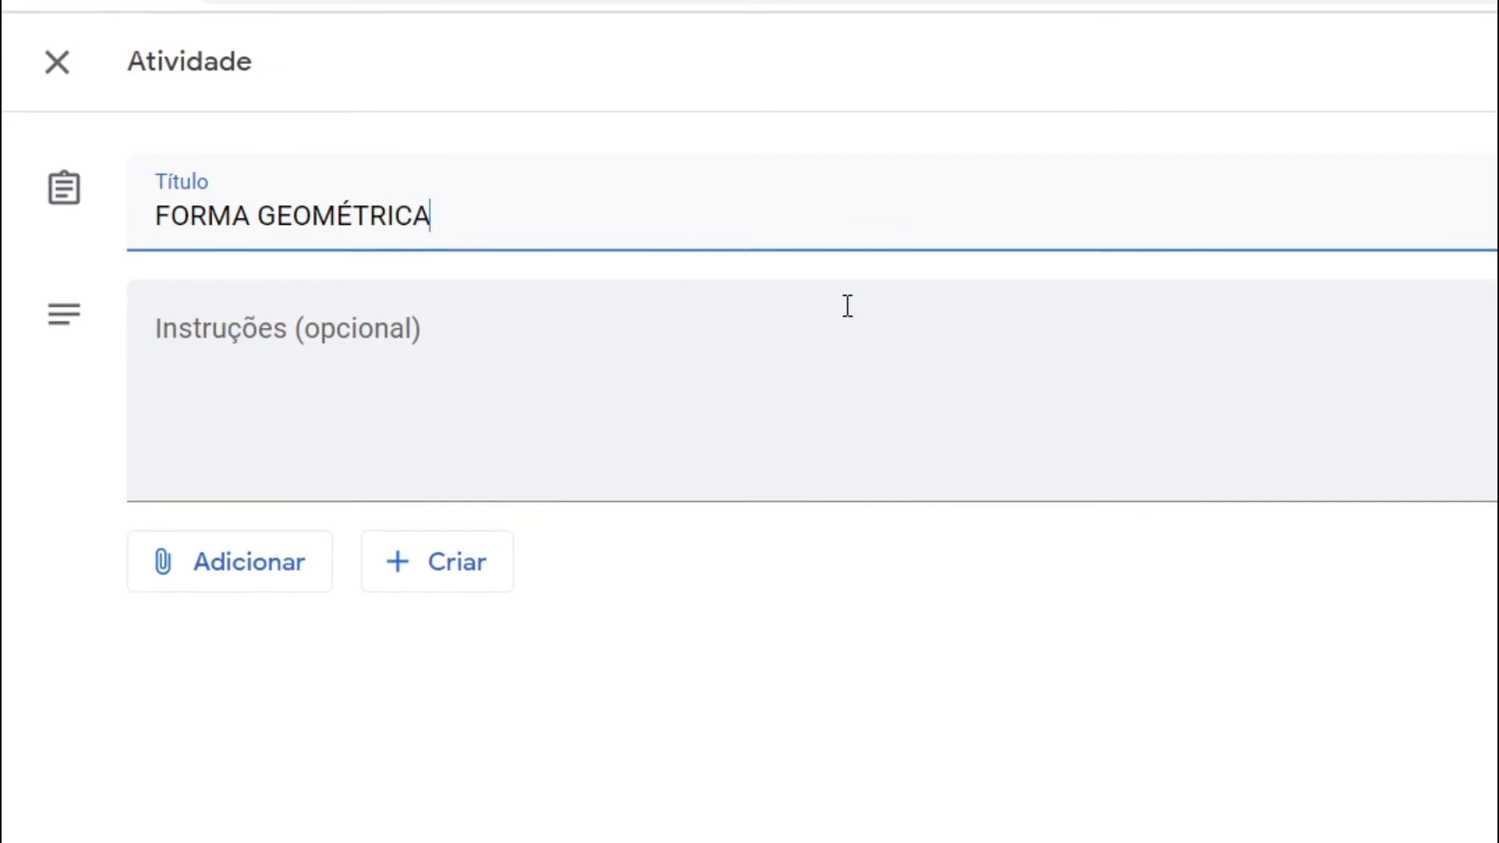
- Start the instructions with "1 -" followed by a new line, and attach a newly created Google drawing (Desenhos)
click(837, 308)
text(1 -)
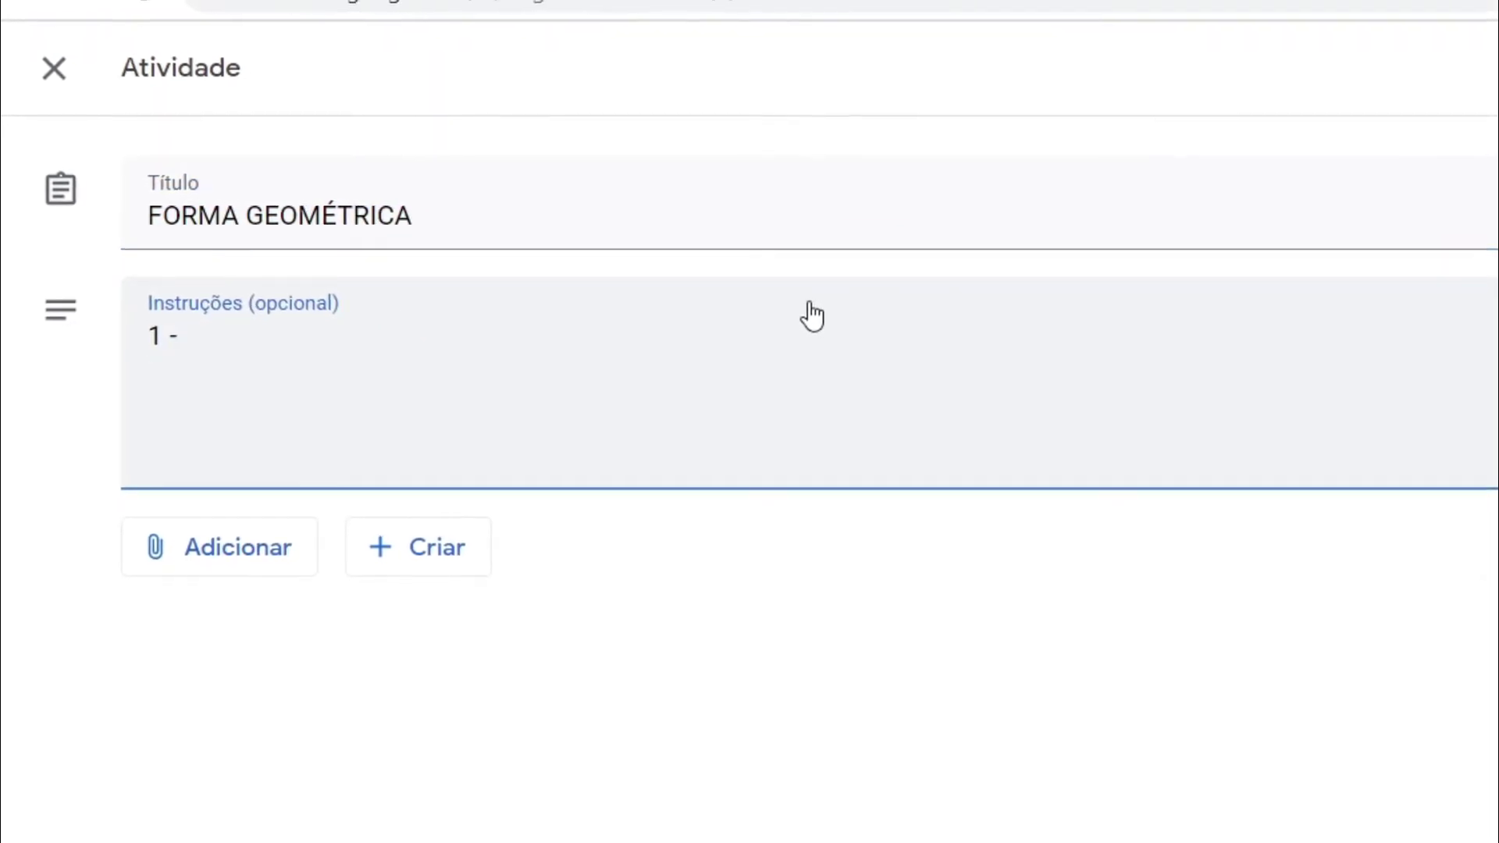
key(Return)
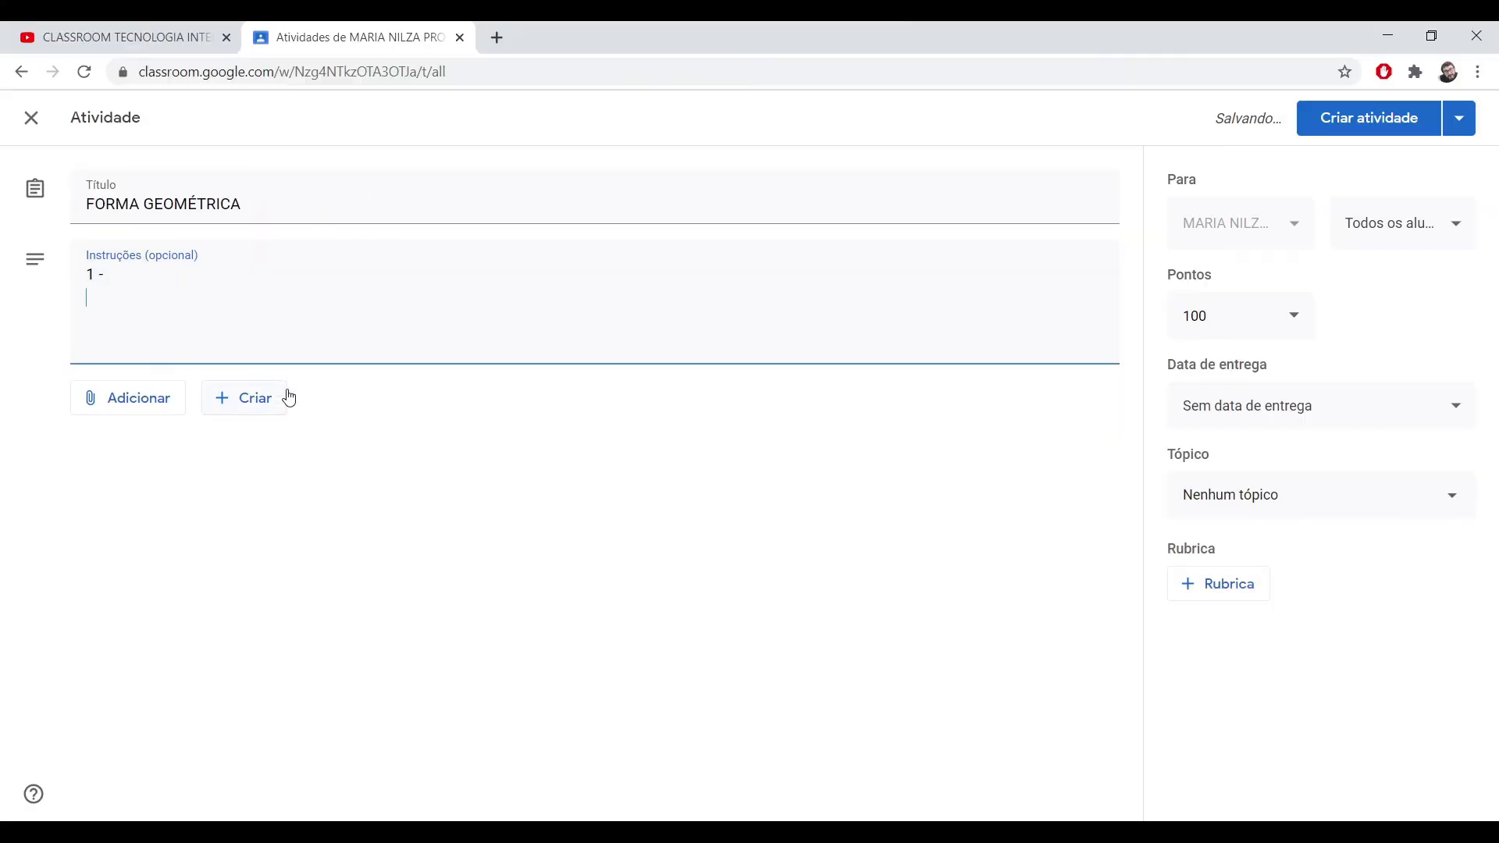
click(270, 406)
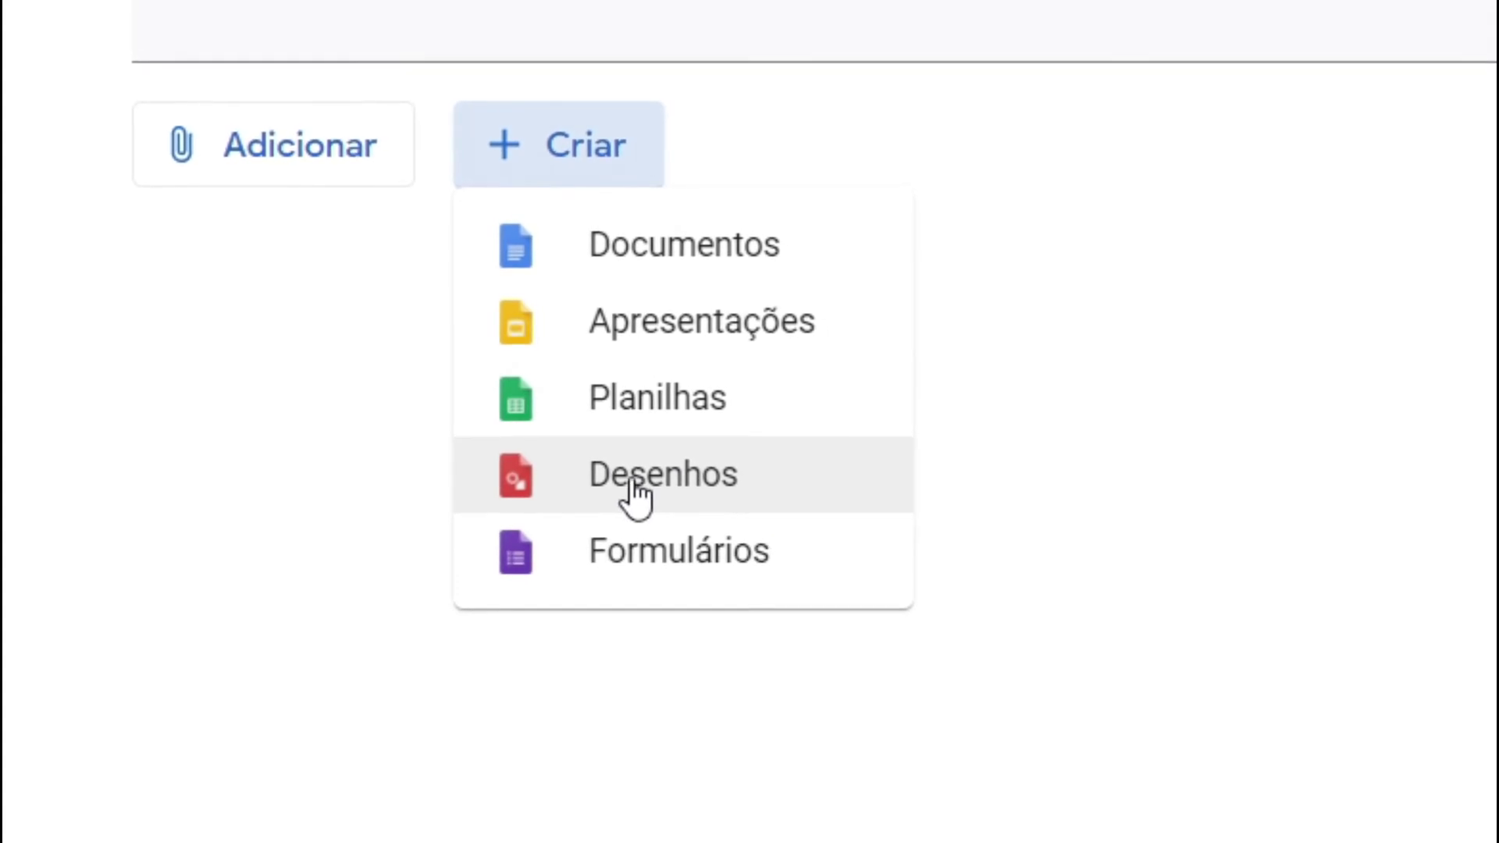
click(702, 472)
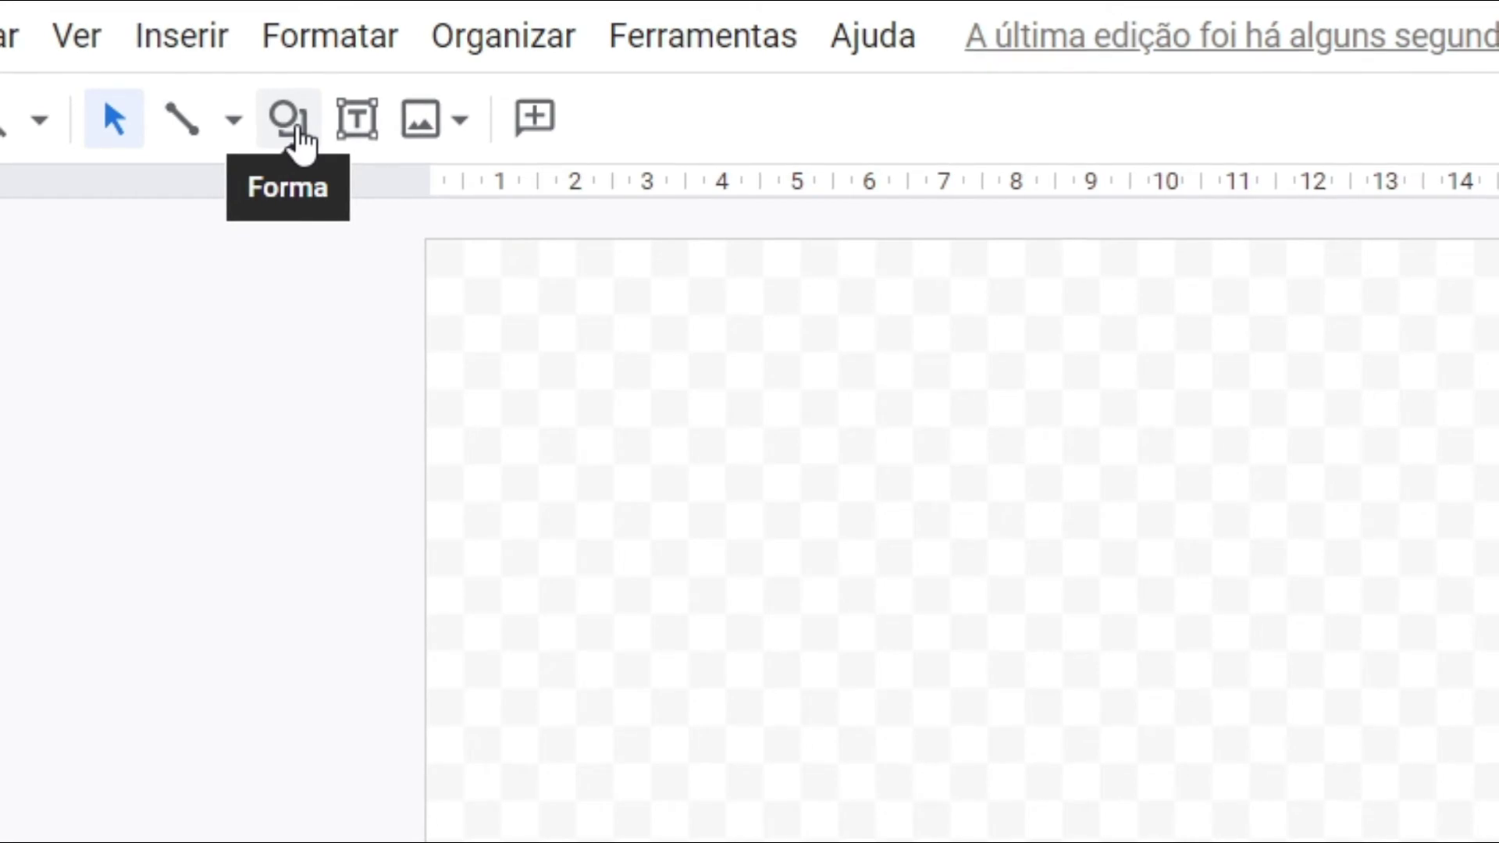
- Look through the shape categories and draw a wide rectangle near the canvas's upper-left corner
click(299, 139)
mouse_move(495, 217)
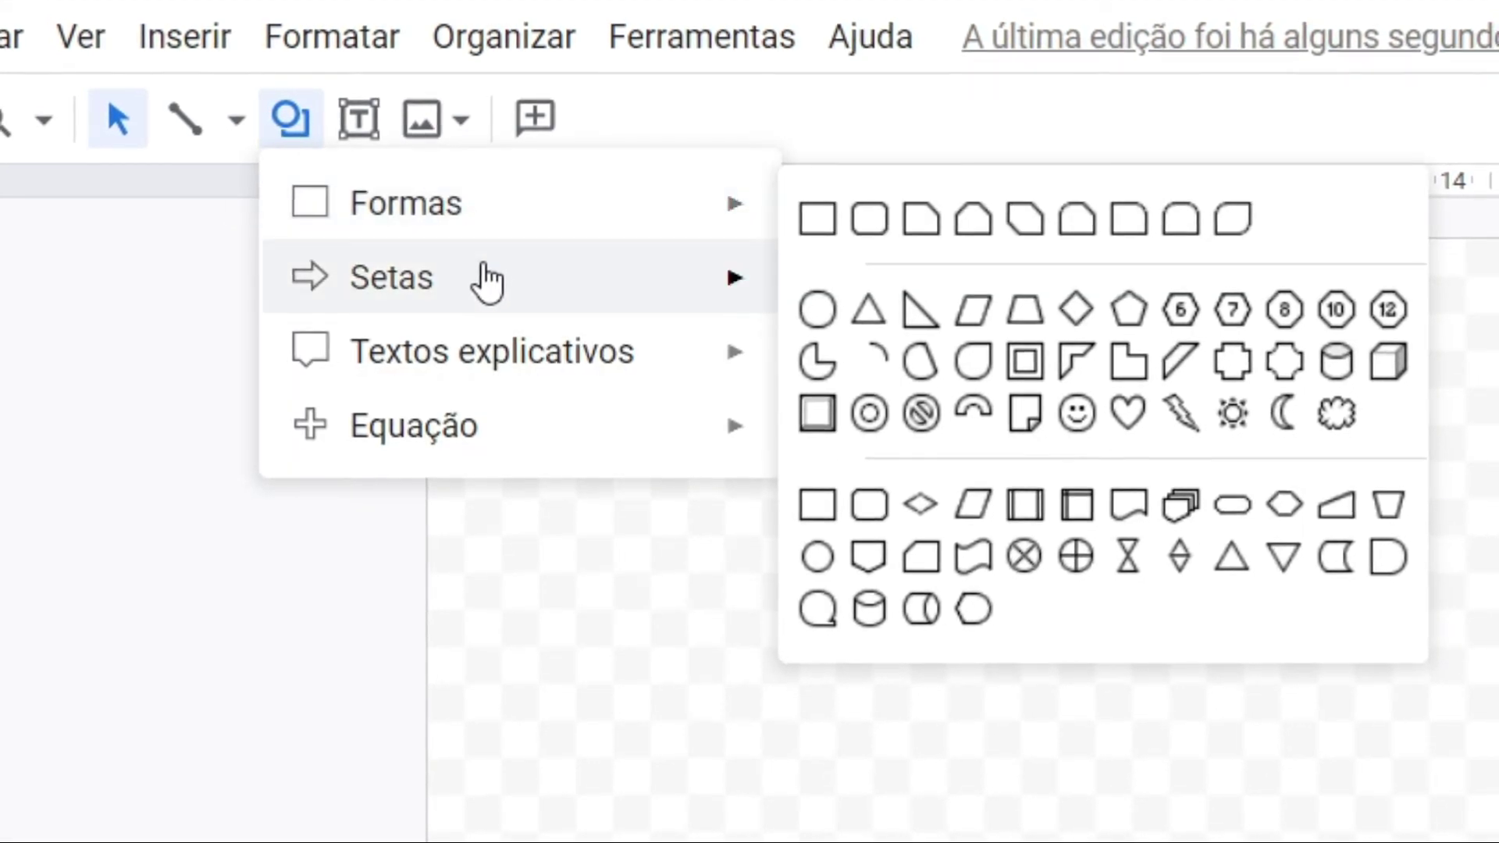
mouse_move(488, 280)
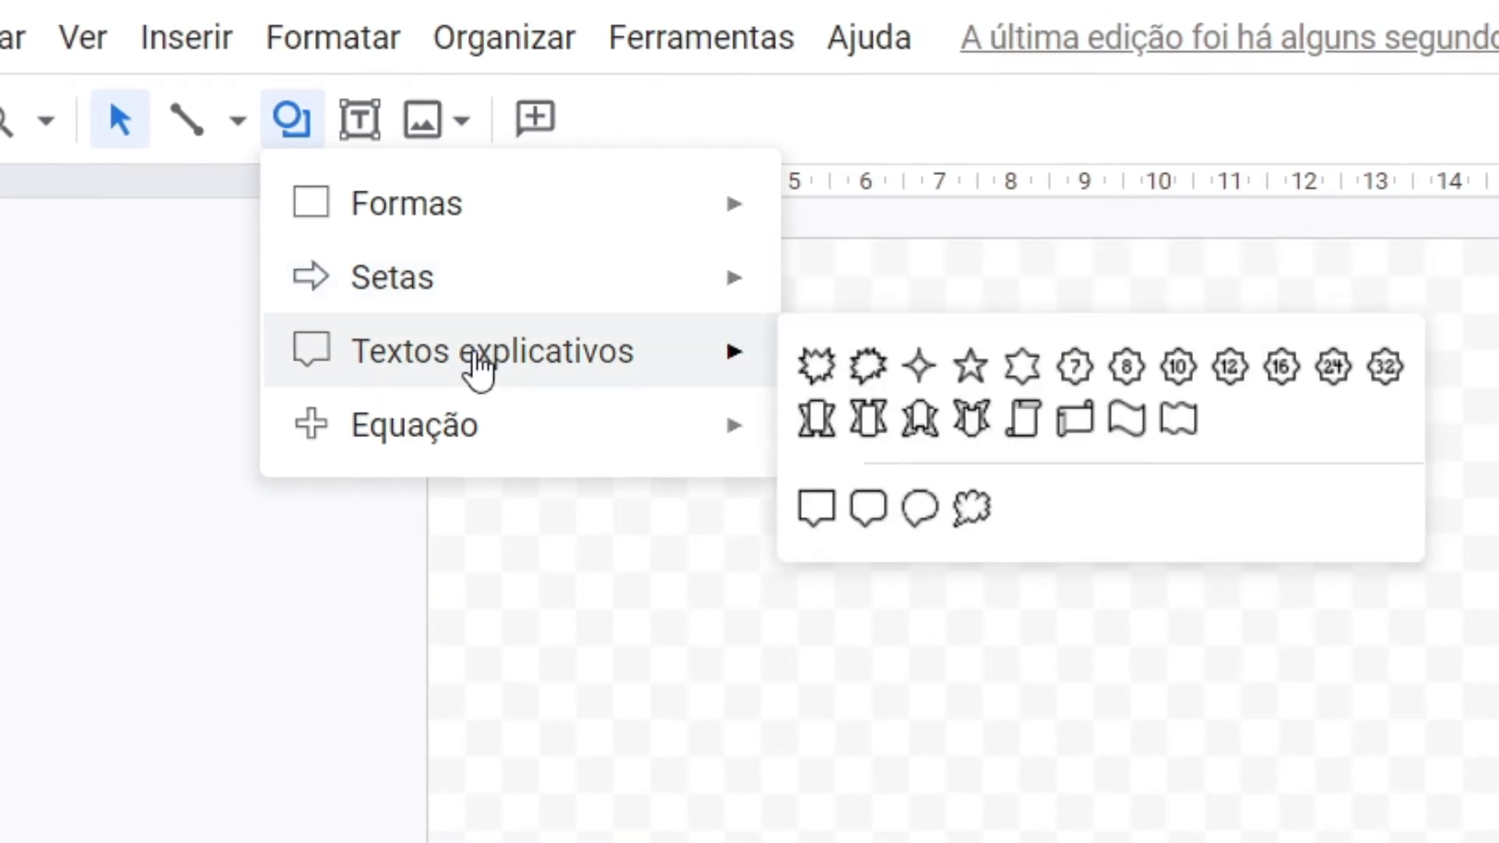
mouse_move(466, 427)
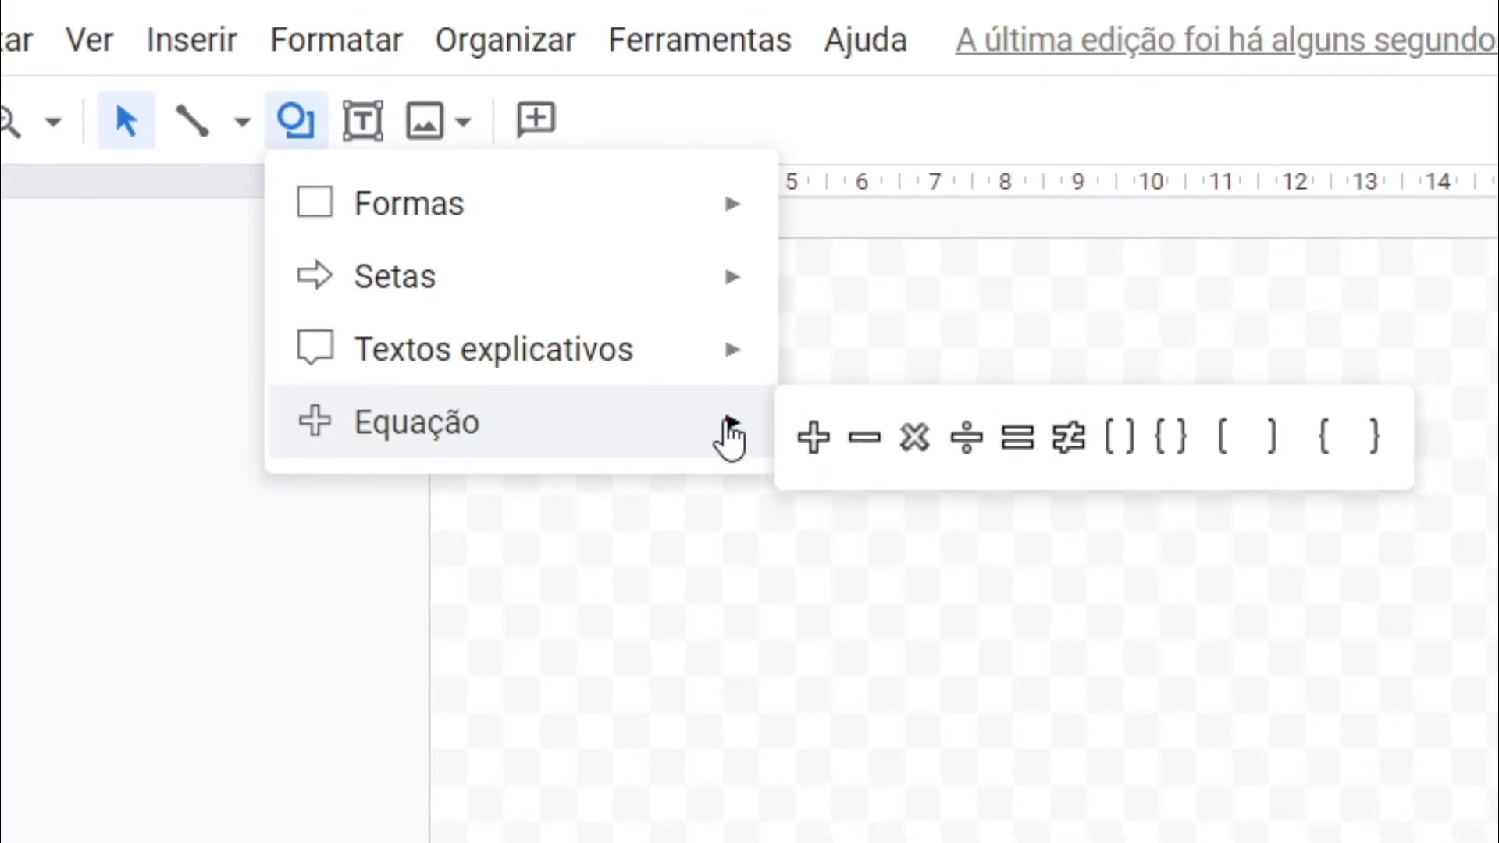
mouse_move(633, 220)
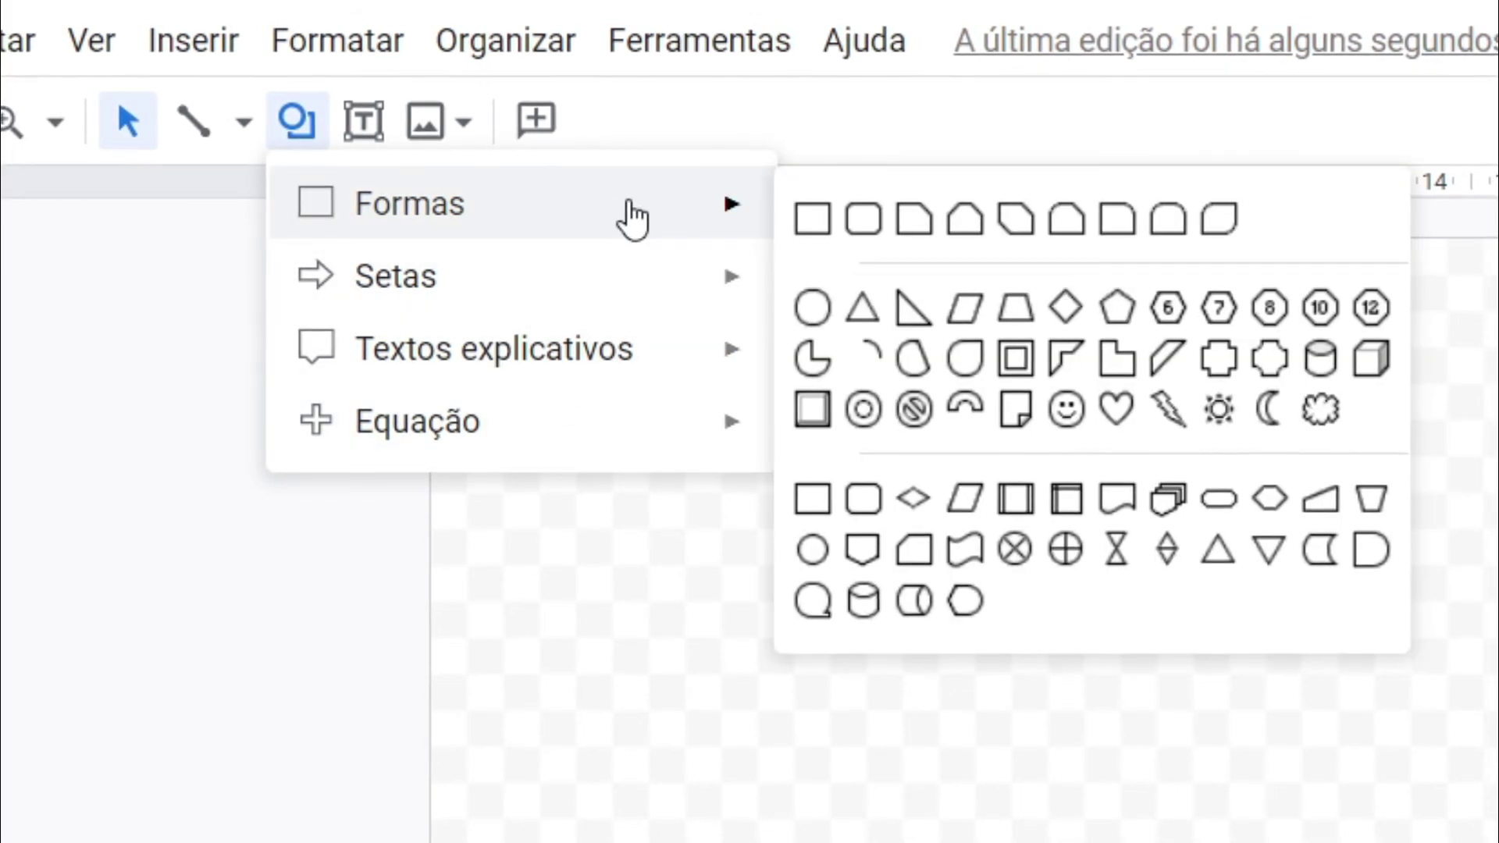
click(822, 229)
drag(388, 259, 552, 323)
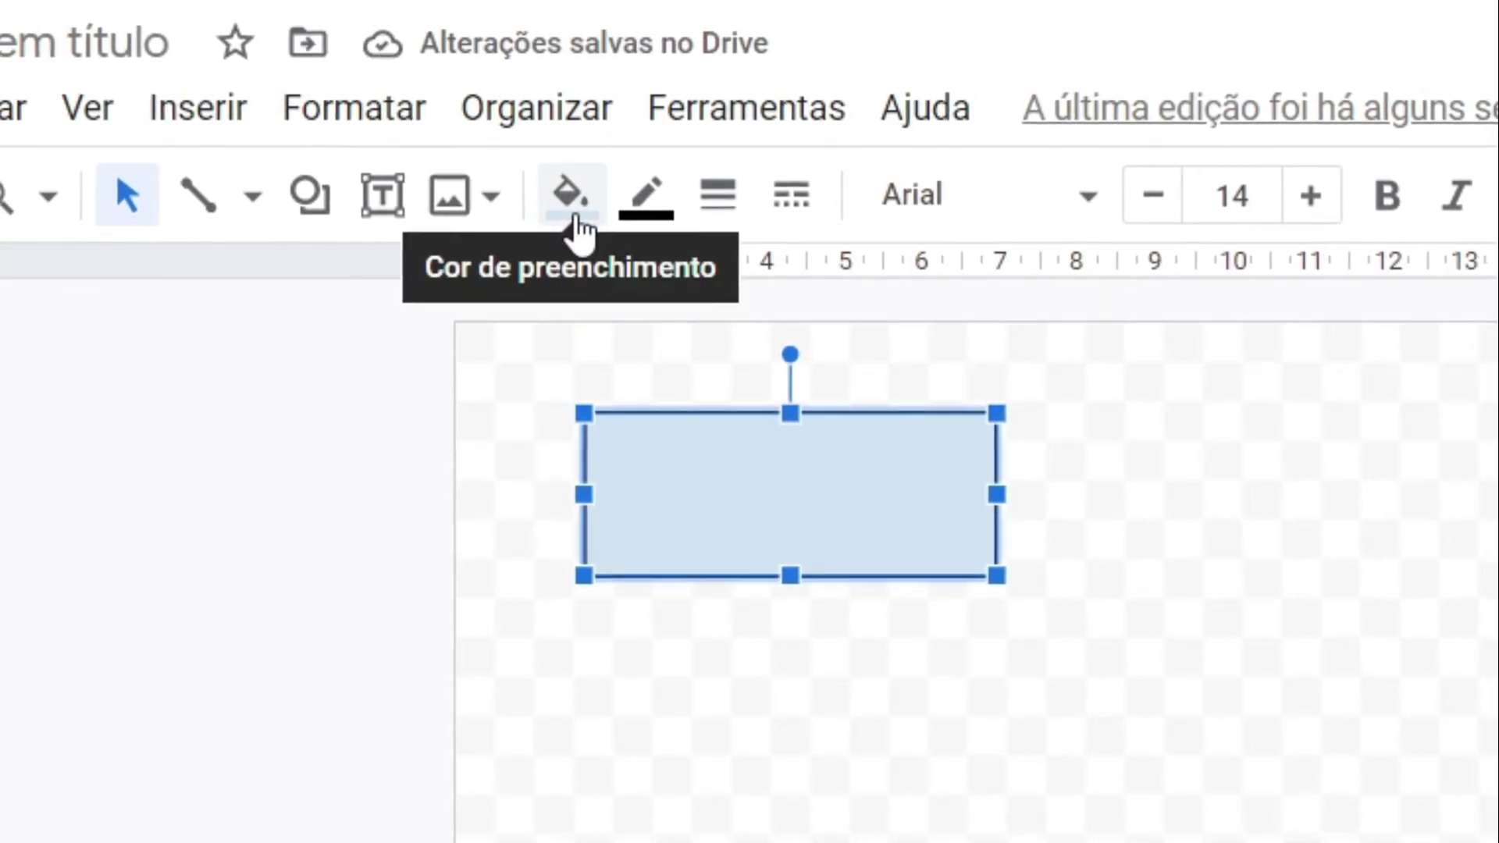
- Fill the rectangle with solid red and deselect it
click(576, 226)
click(655, 513)
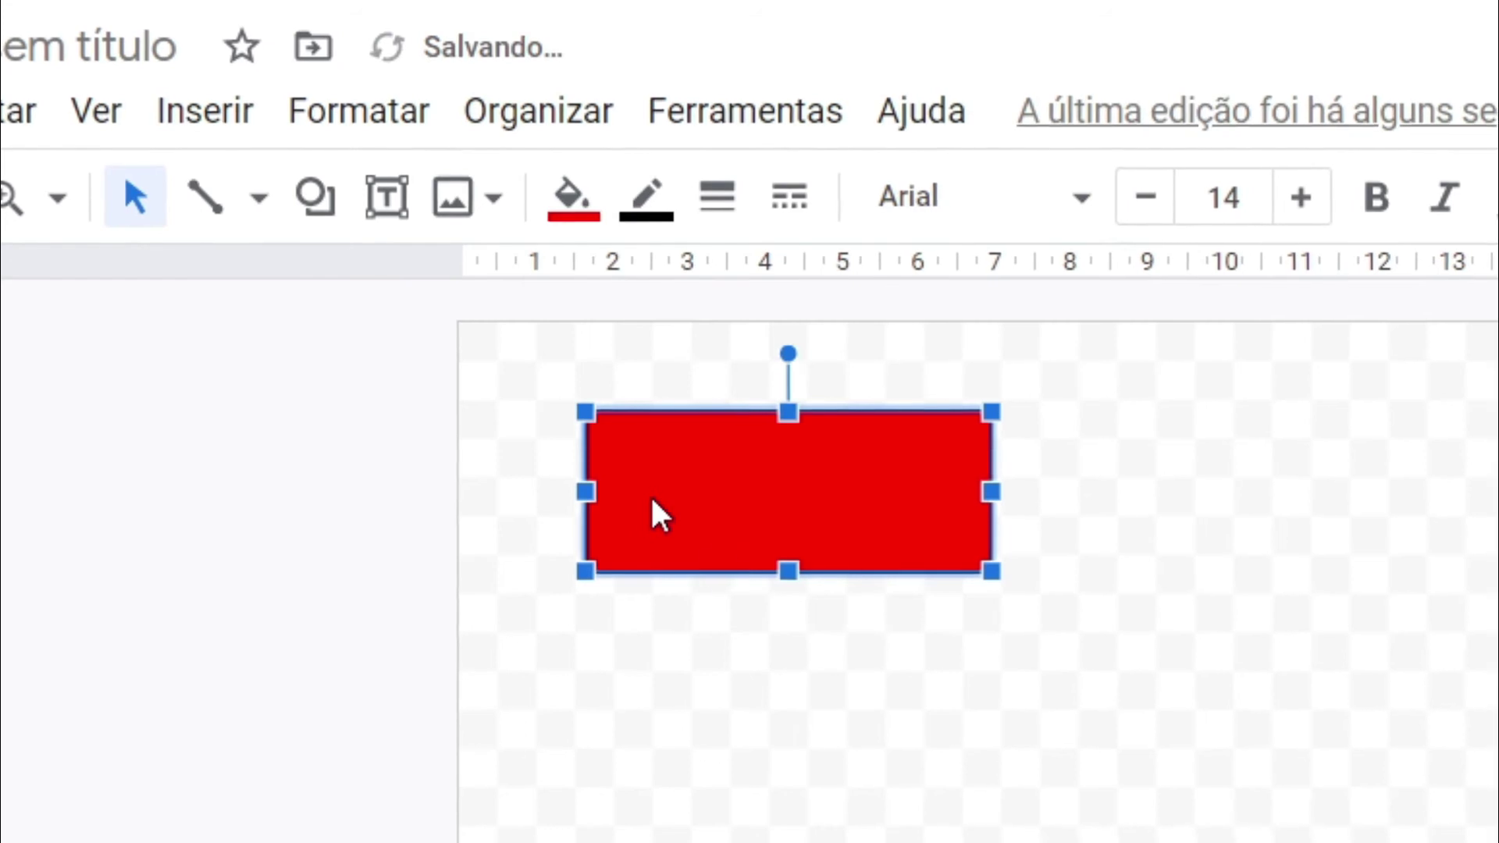
click(1041, 738)
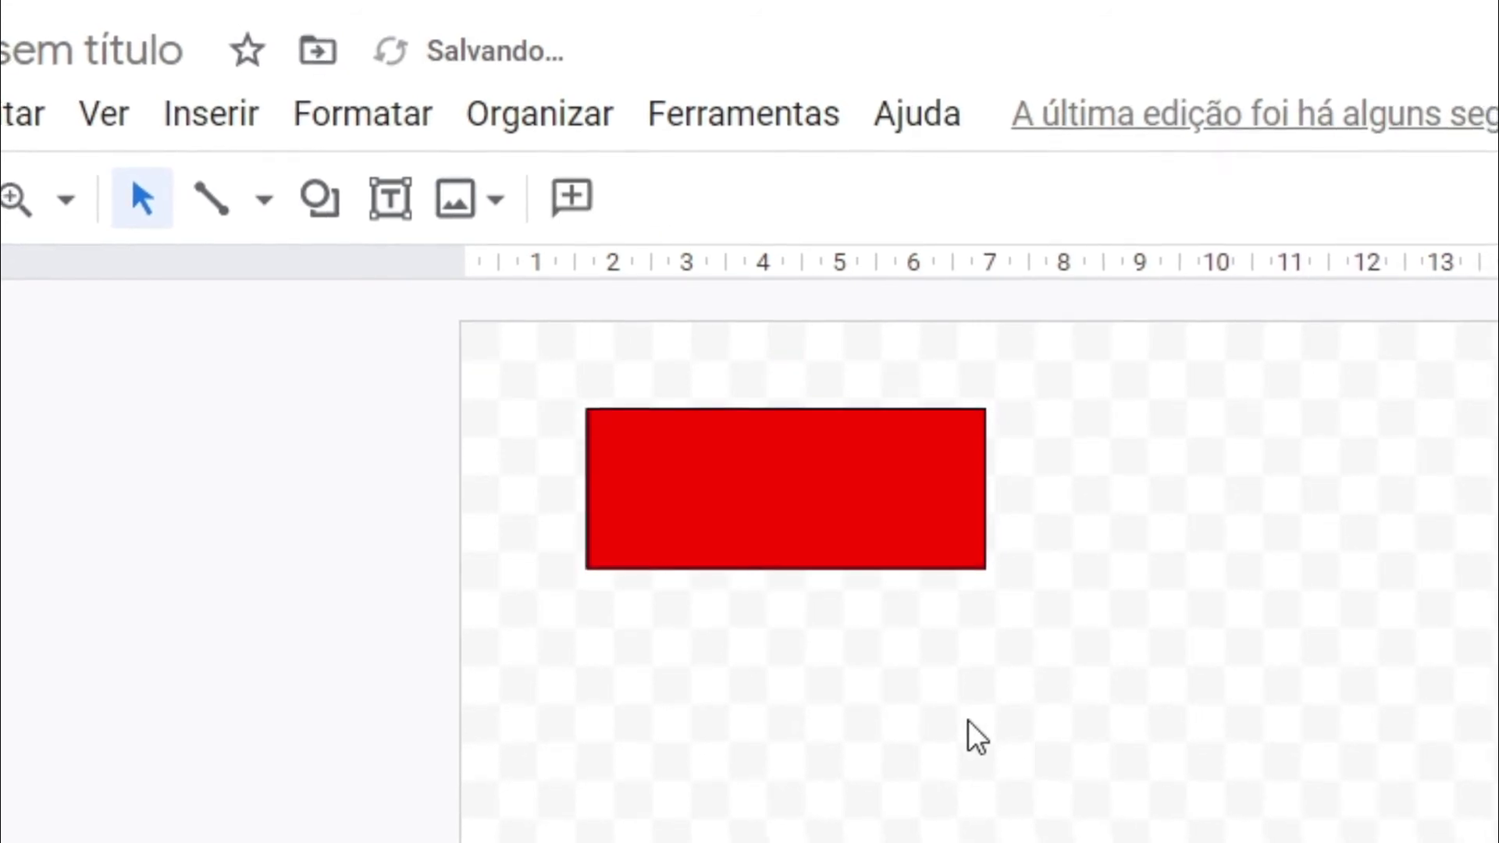
- Draw a triangle beside the red rectangle, level with its top edge, and widen it
click(336, 220)
mouse_move(363, 214)
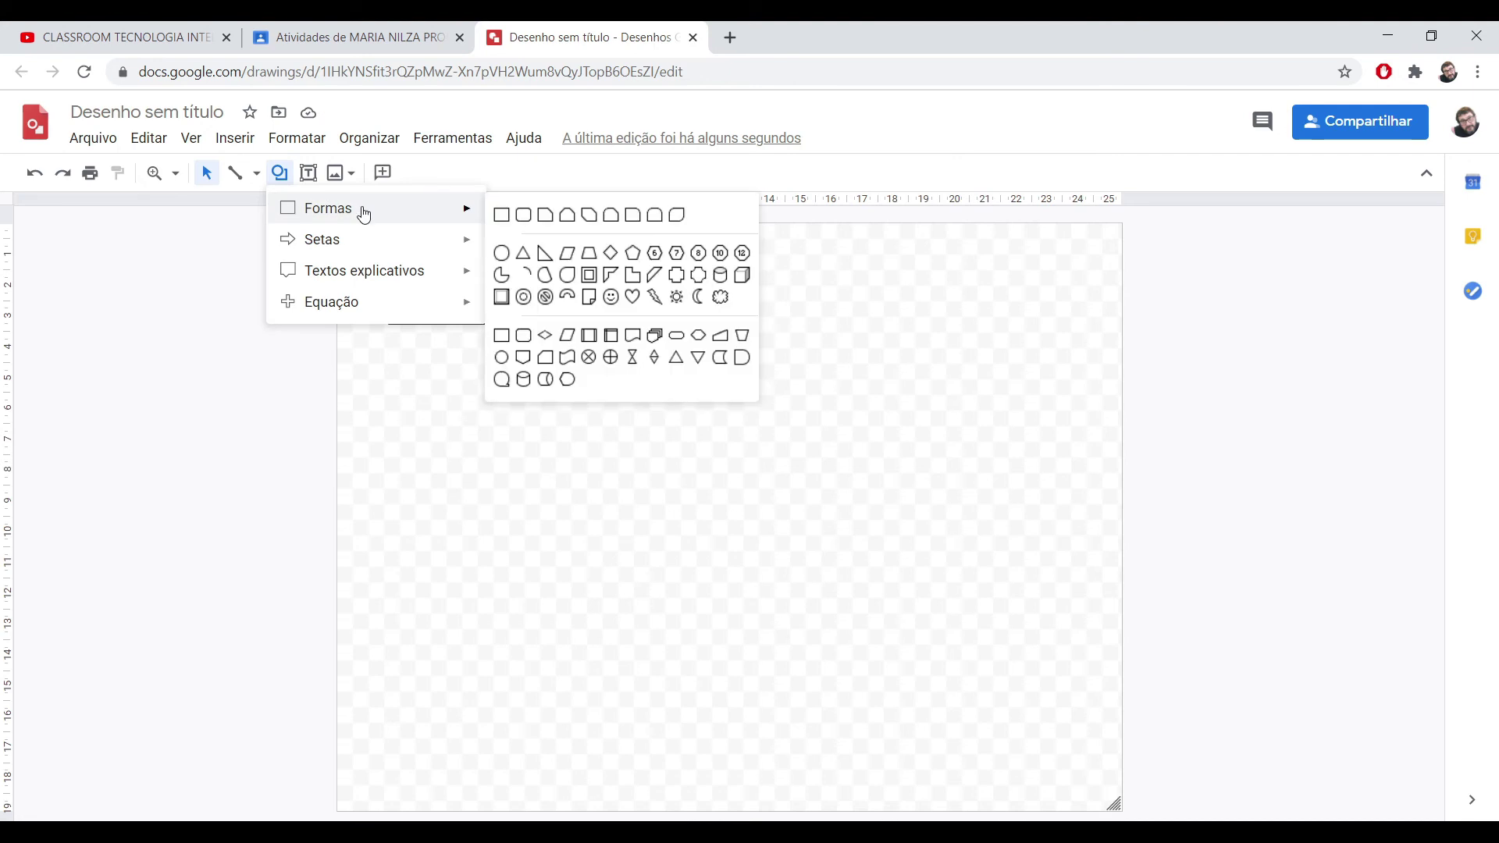
click(523, 252)
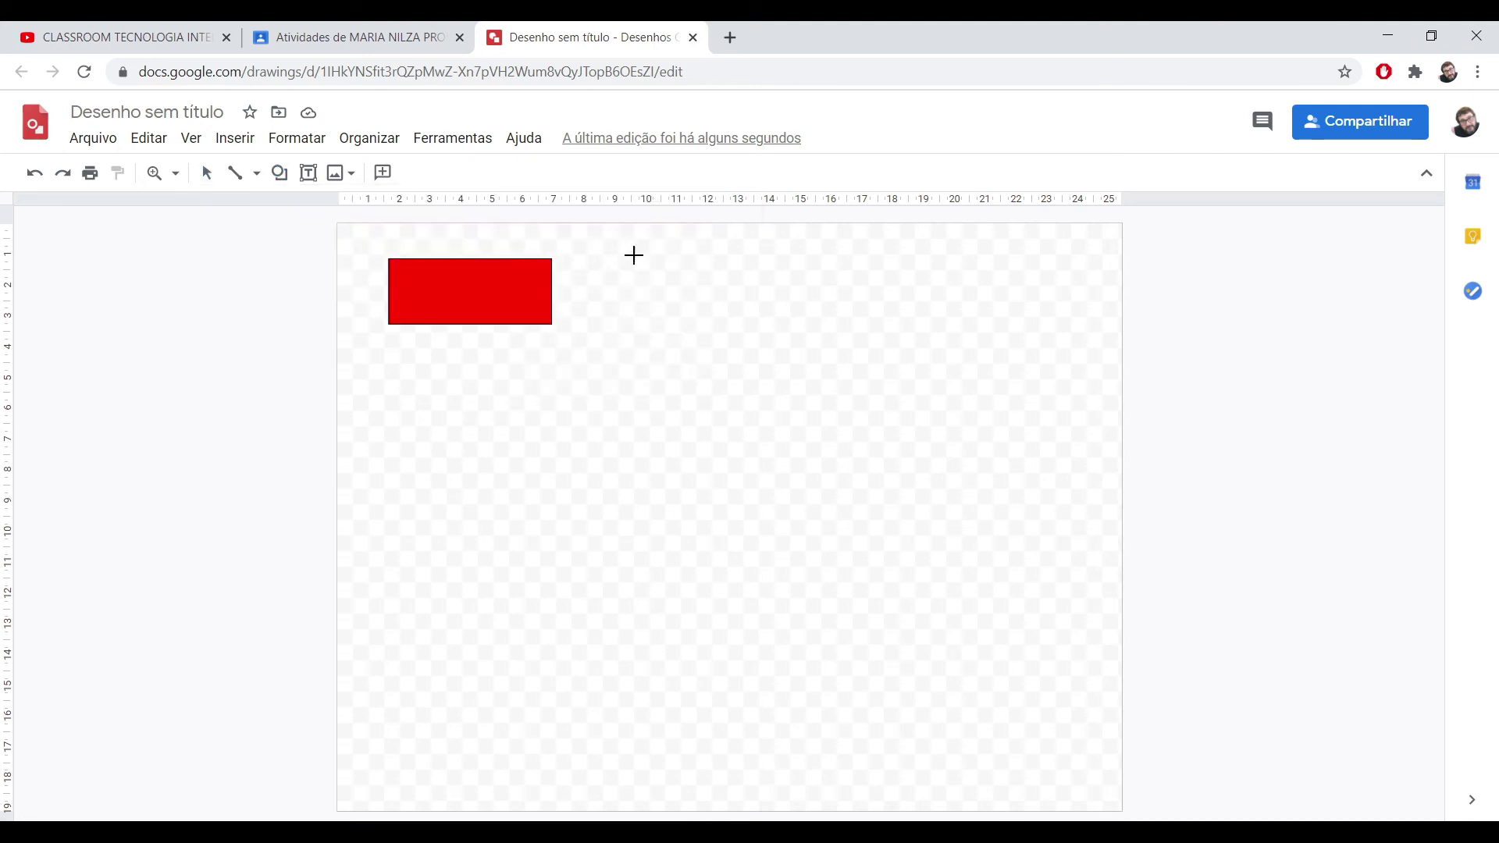
drag(653, 264, 718, 322)
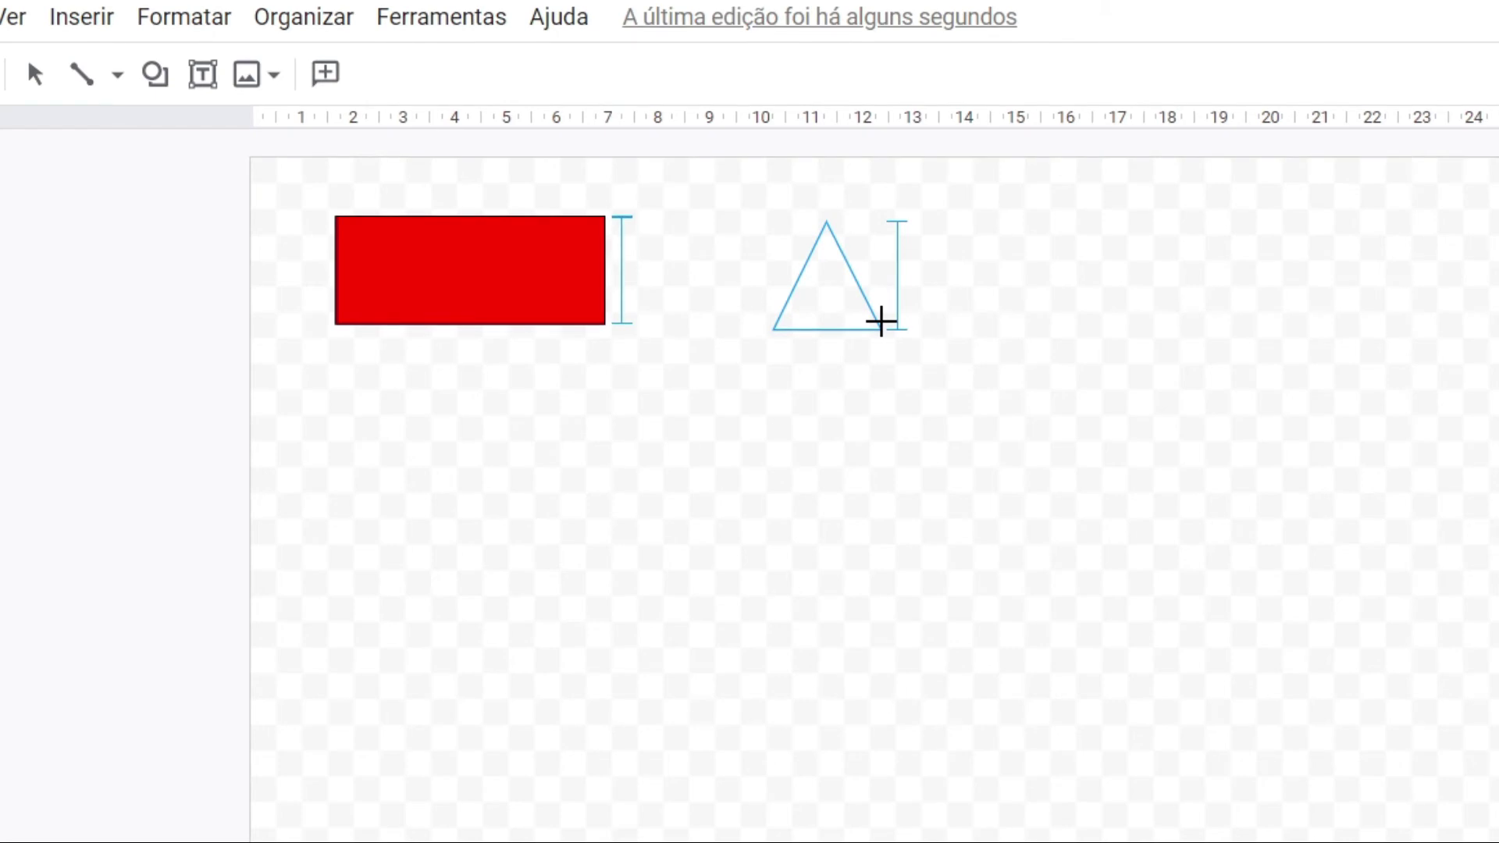
drag(881, 322, 950, 274)
drag(950, 273, 950, 272)
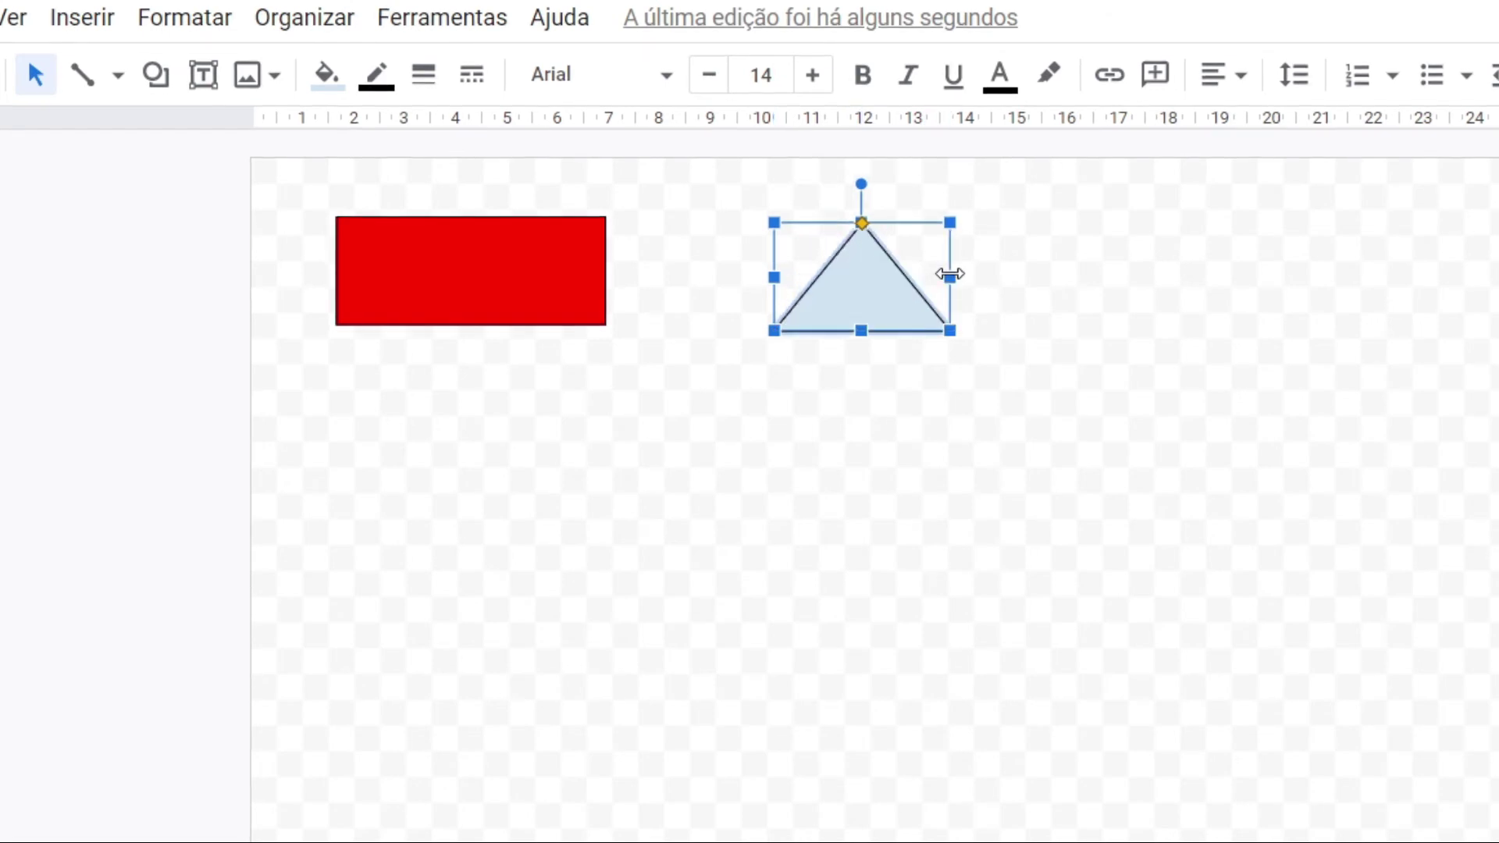
- Stretch the rectangle and the triangle downward to make both slightly taller
click(476, 311)
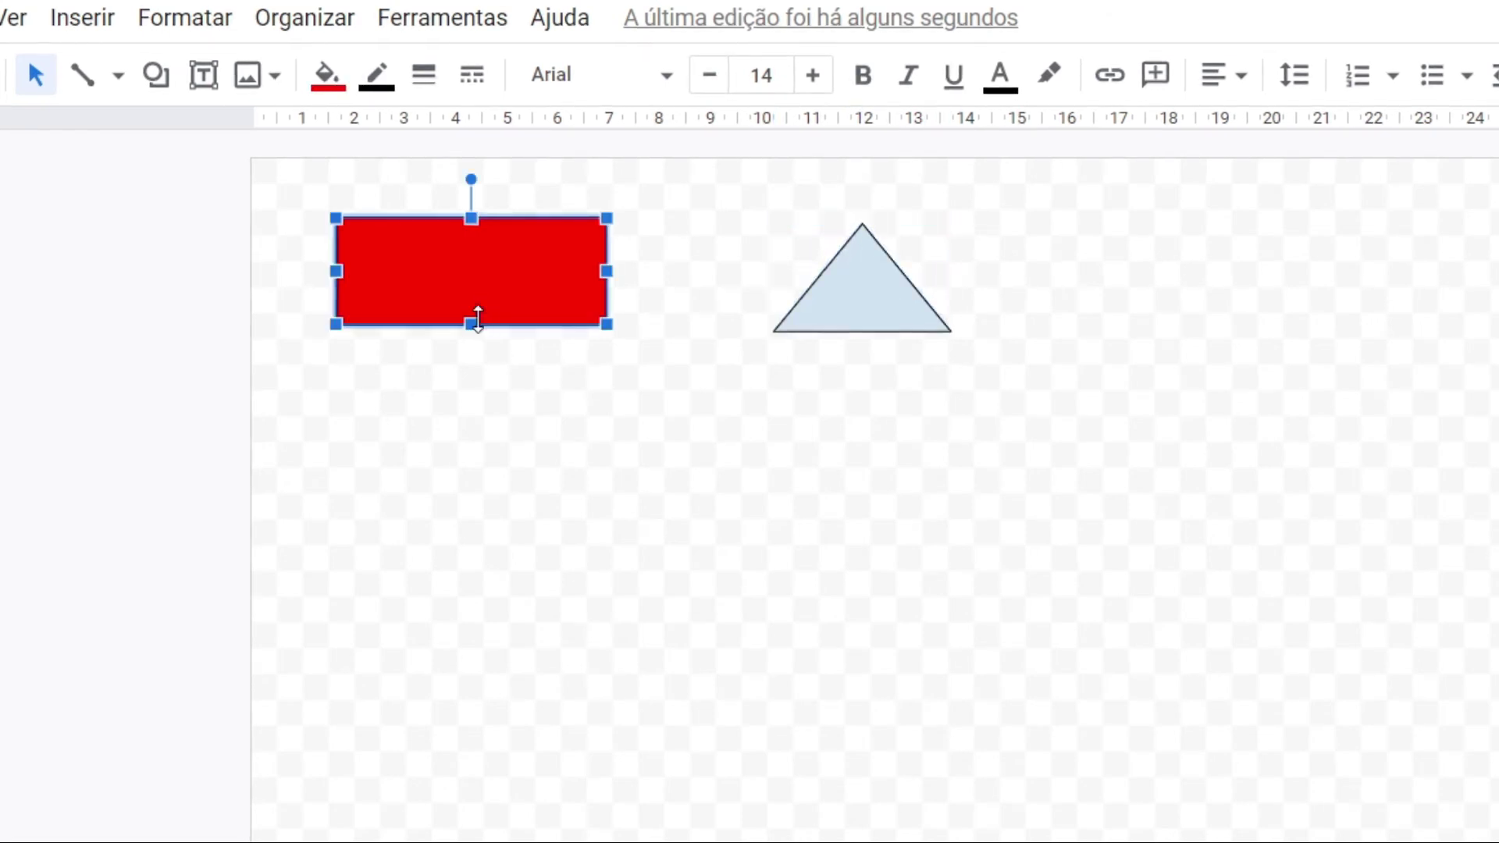
drag(473, 322, 475, 358)
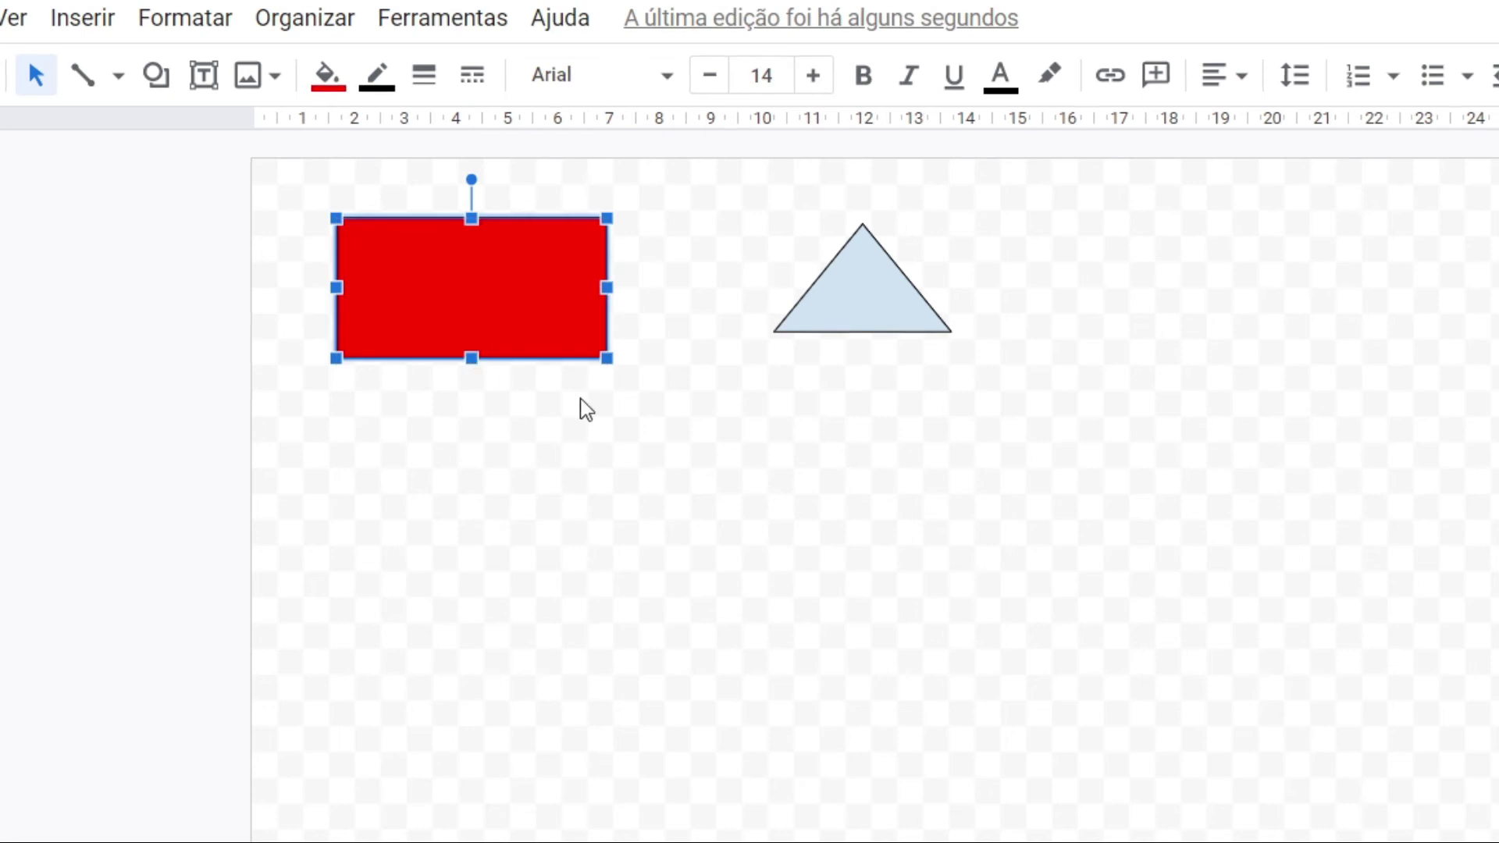
click(866, 325)
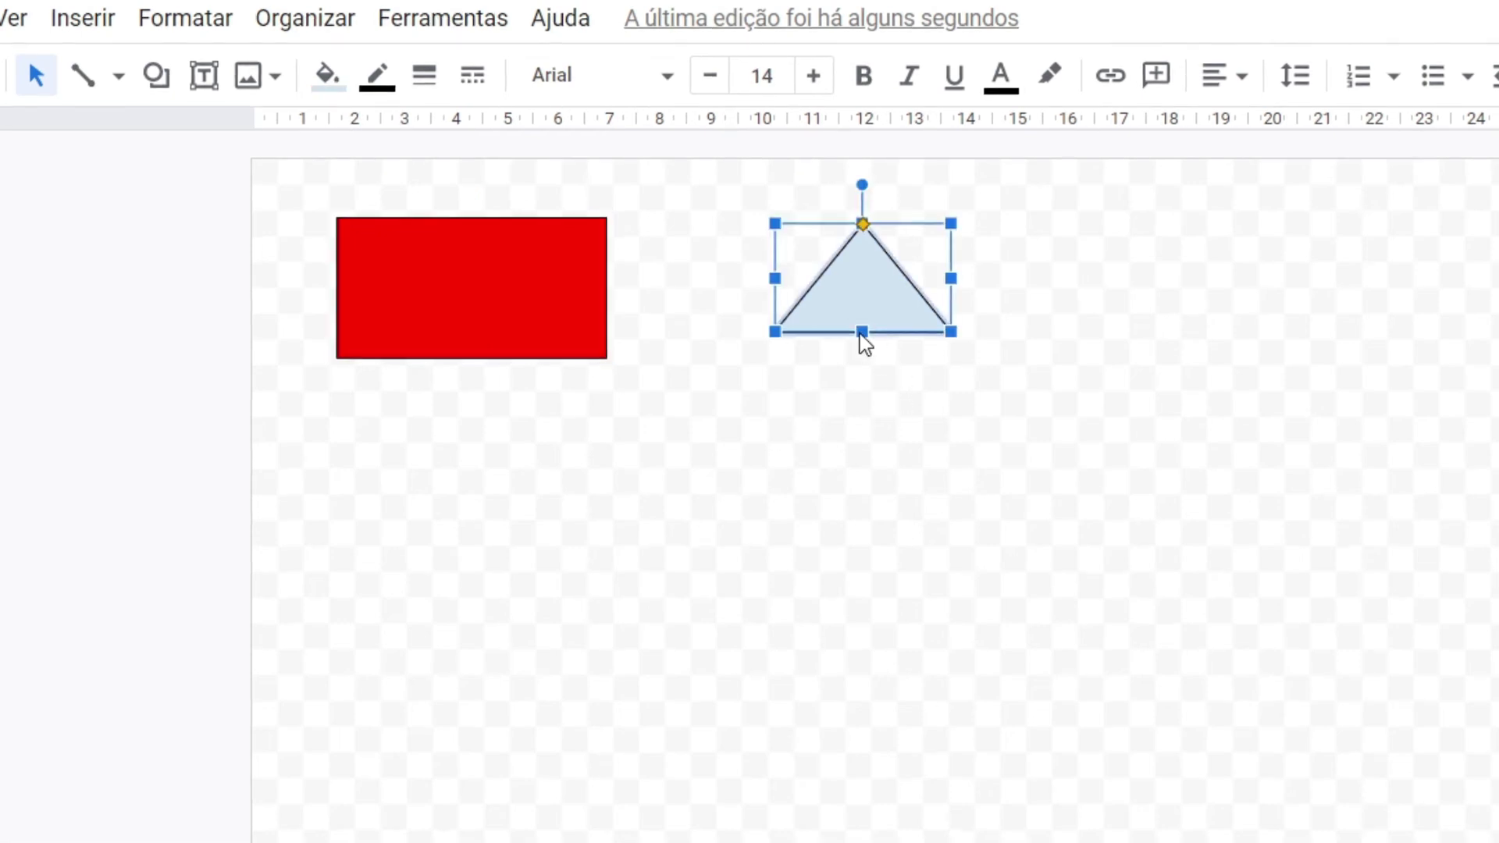
drag(862, 332, 867, 369)
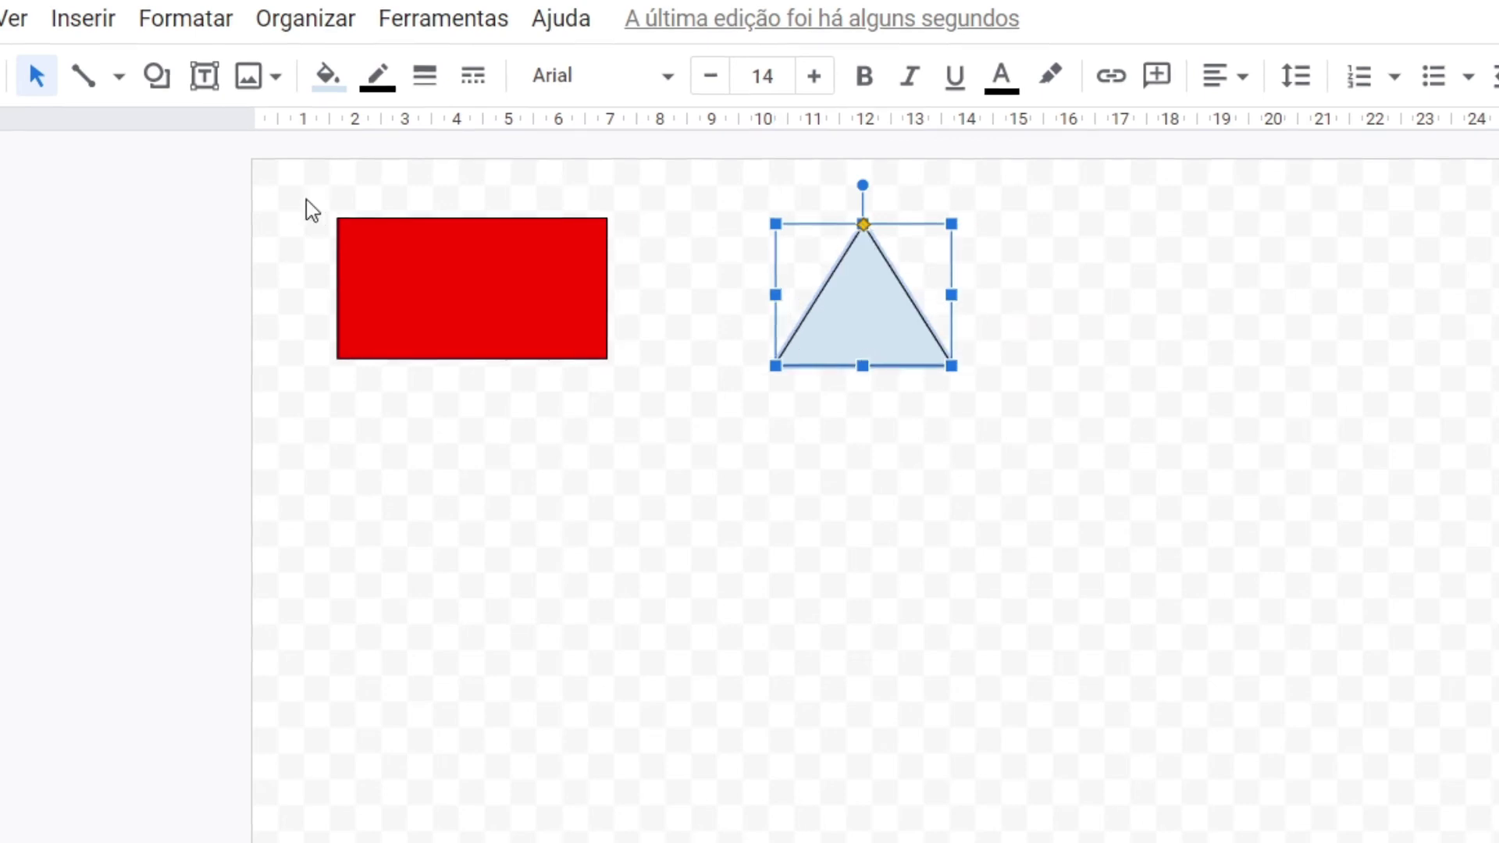
- Fill the triangle with medium green and deselect it
click(334, 81)
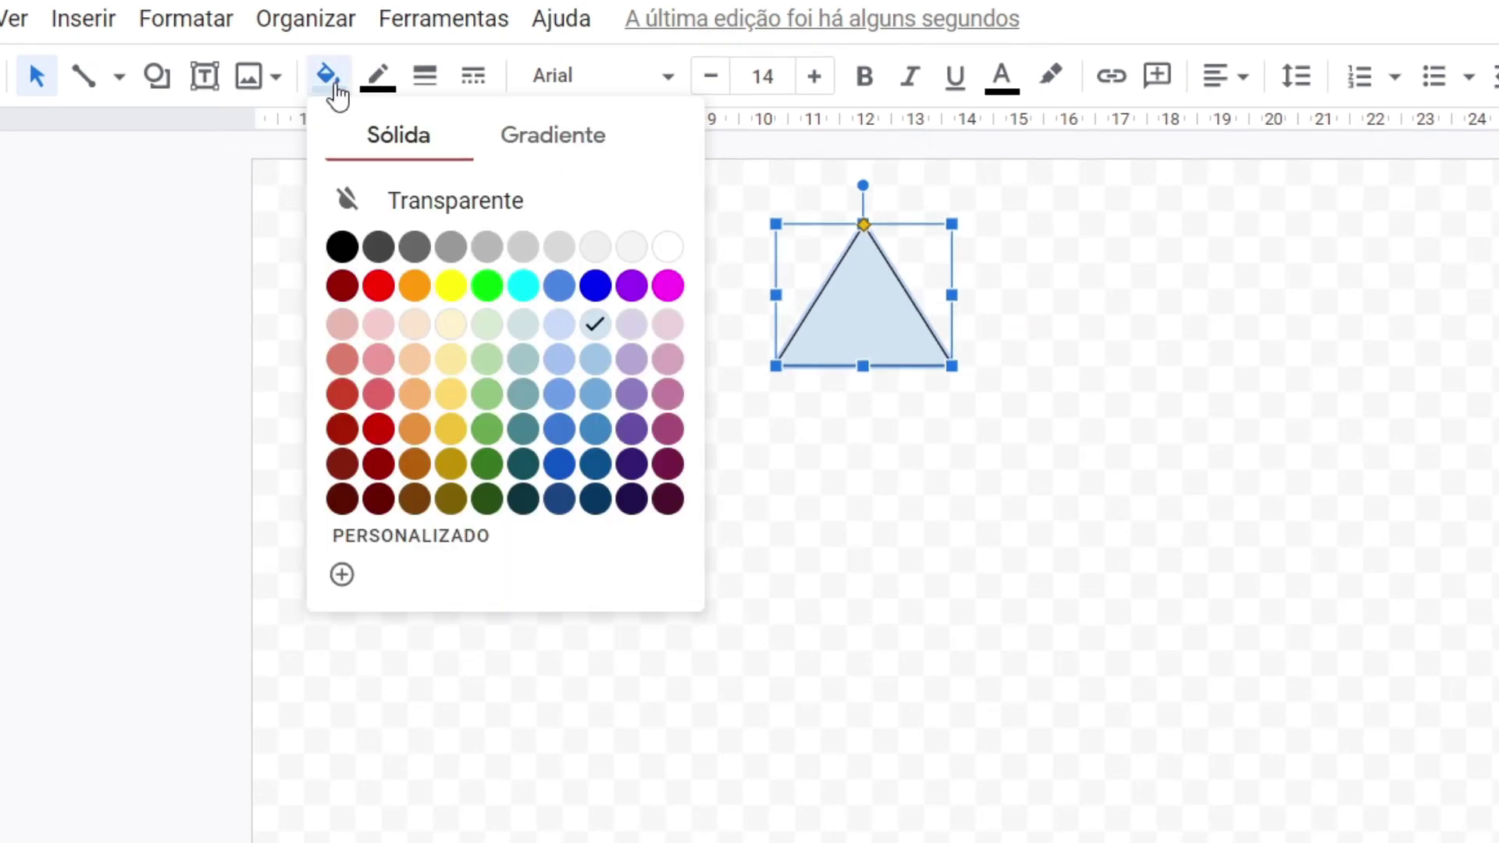
click(487, 429)
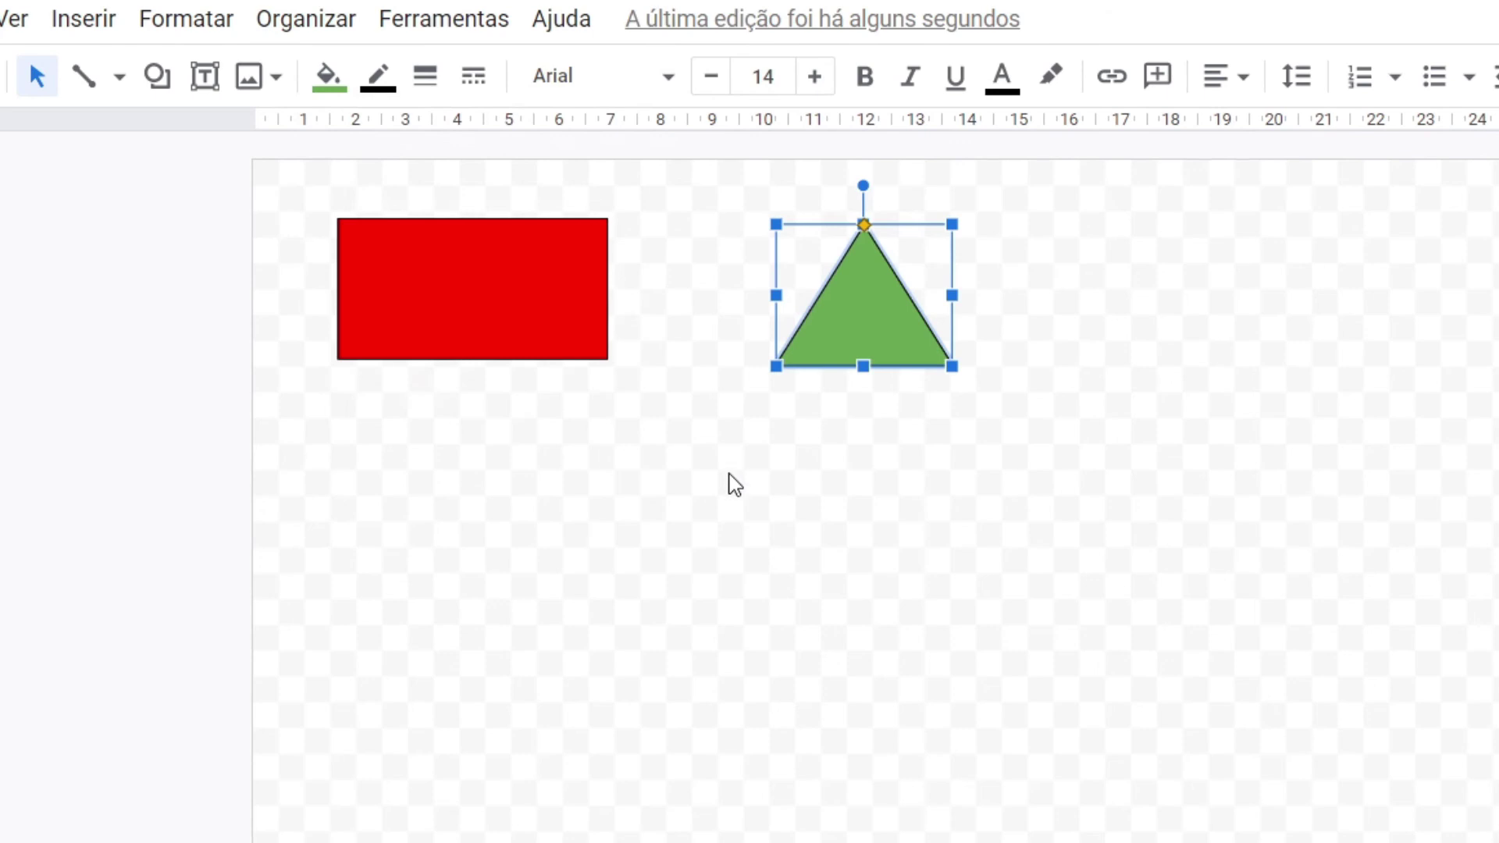
click(731, 483)
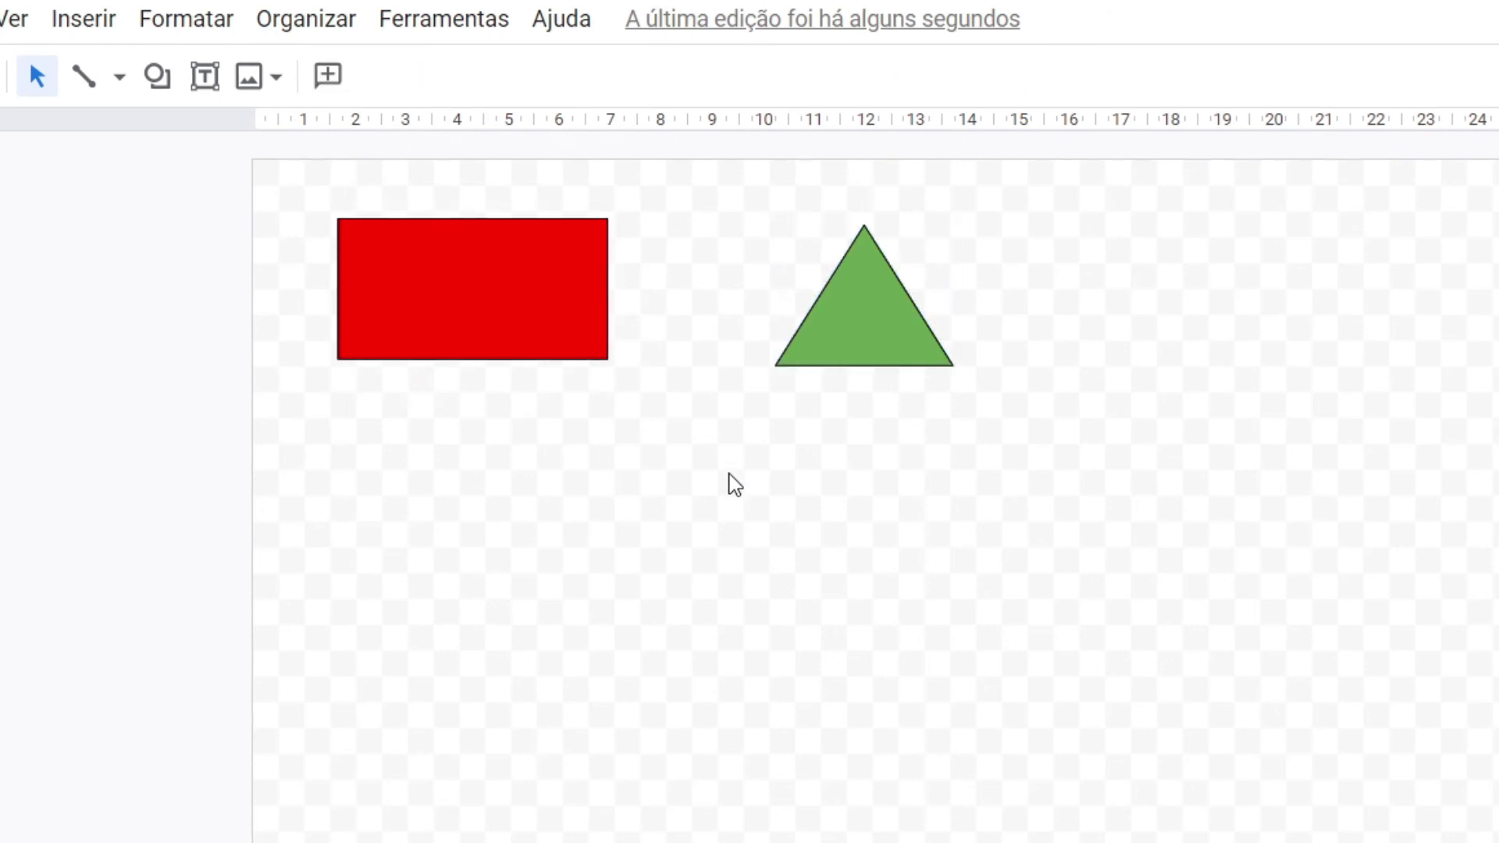
- Draw a circle beside the triangle and extend it upward to align with the triangle's top
click(170, 98)
mouse_move(325, 157)
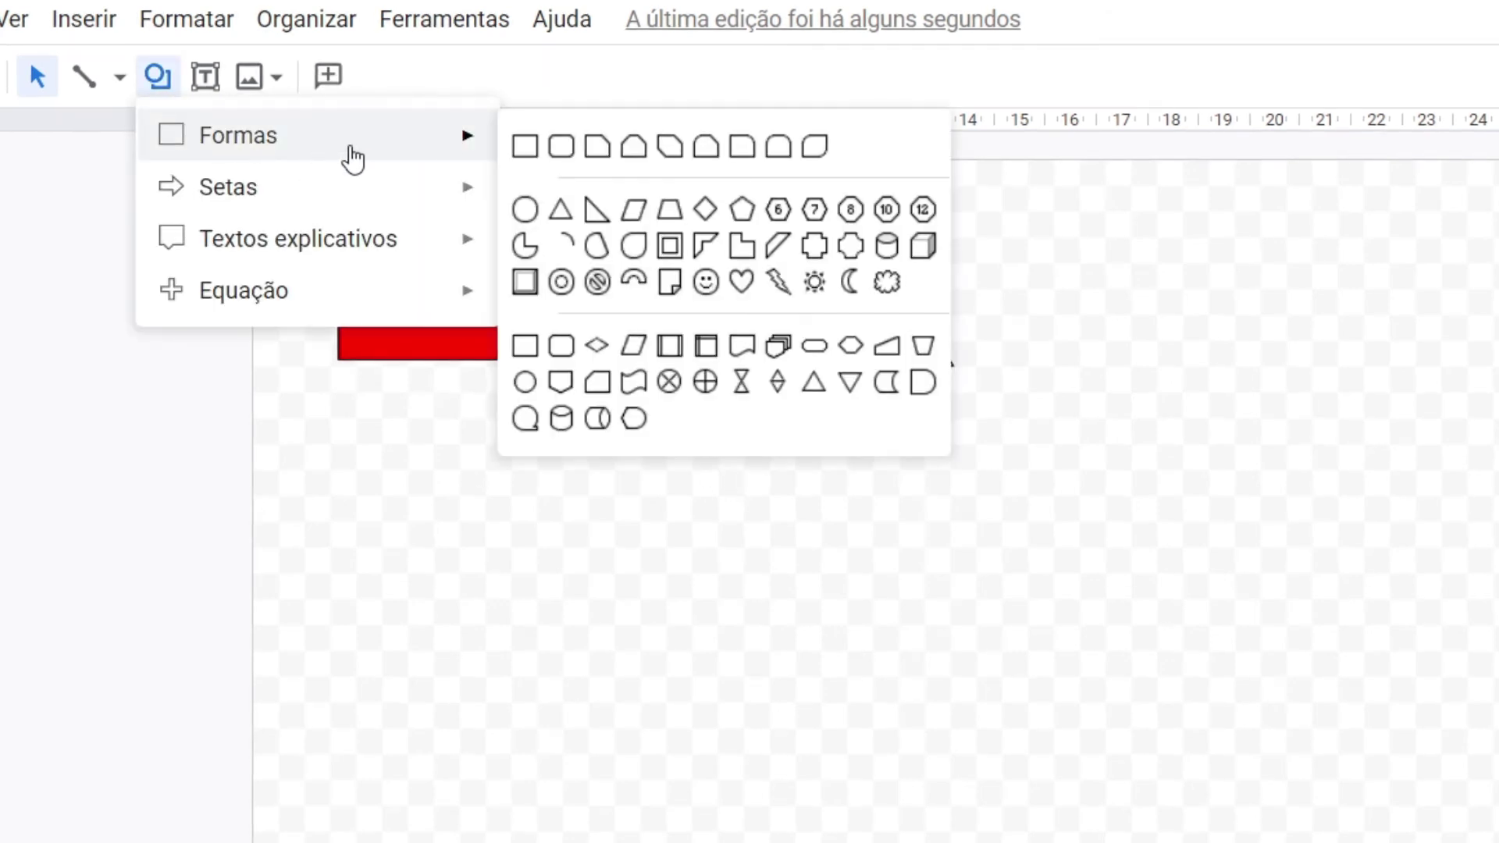
click(525, 209)
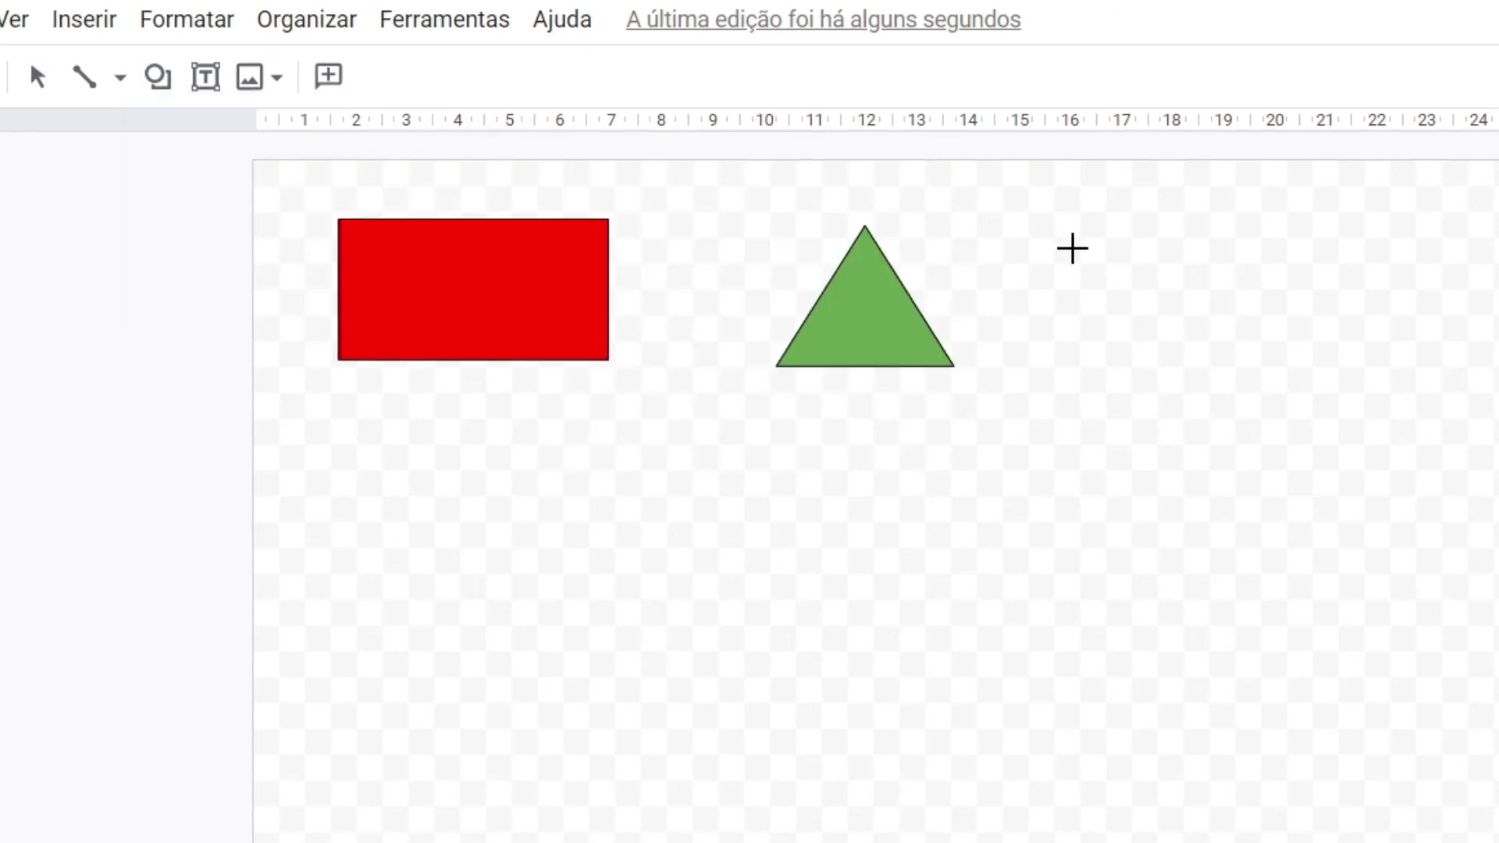
drag(1099, 239, 1246, 368)
drag(1174, 239, 1175, 227)
click(1164, 465)
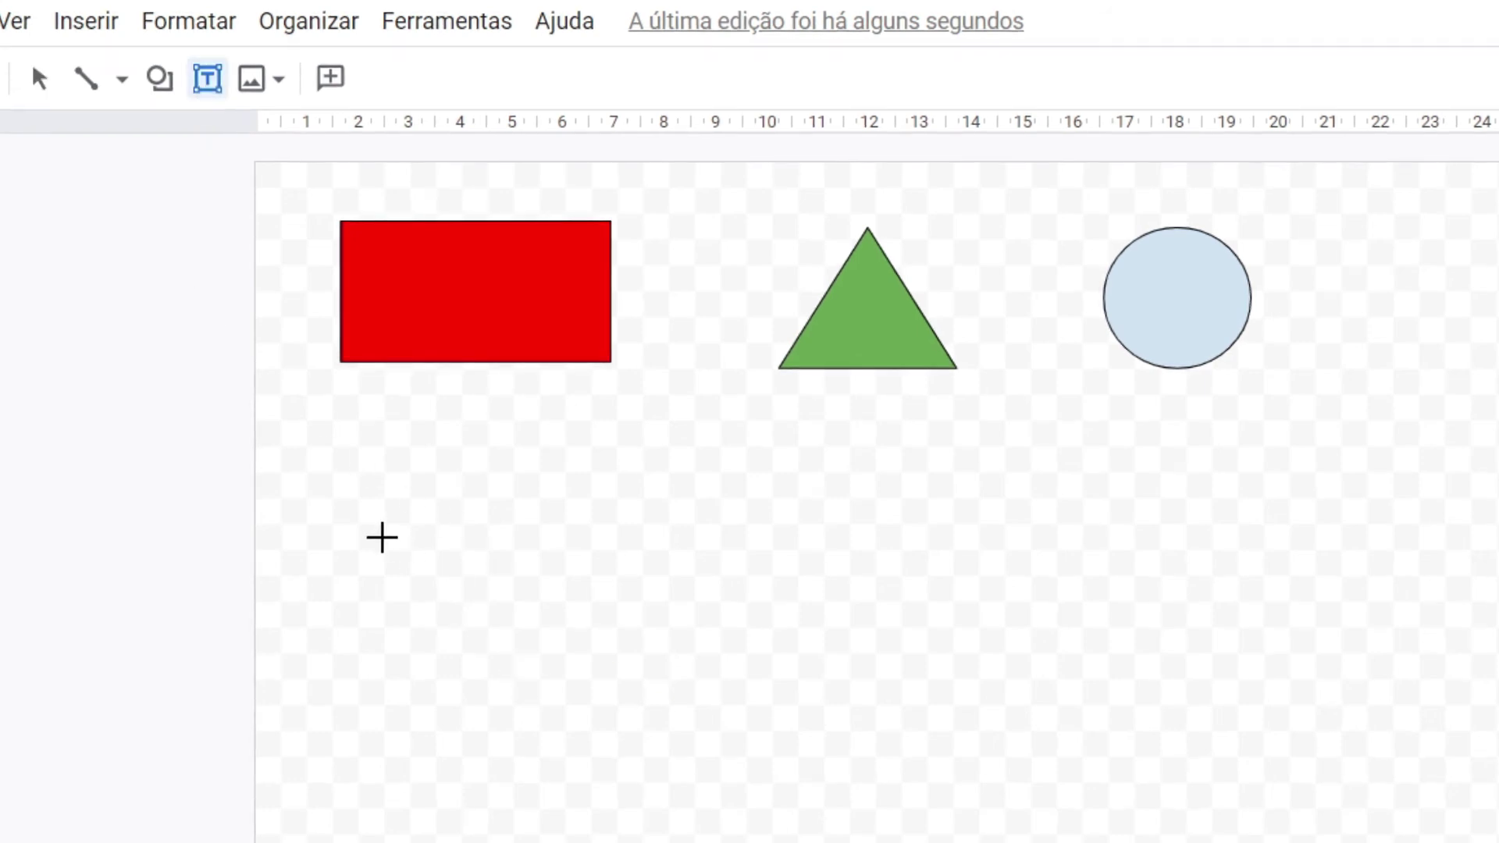
- Insert a text box below the shapes reading "RETÂNGULO"
click(381, 535)
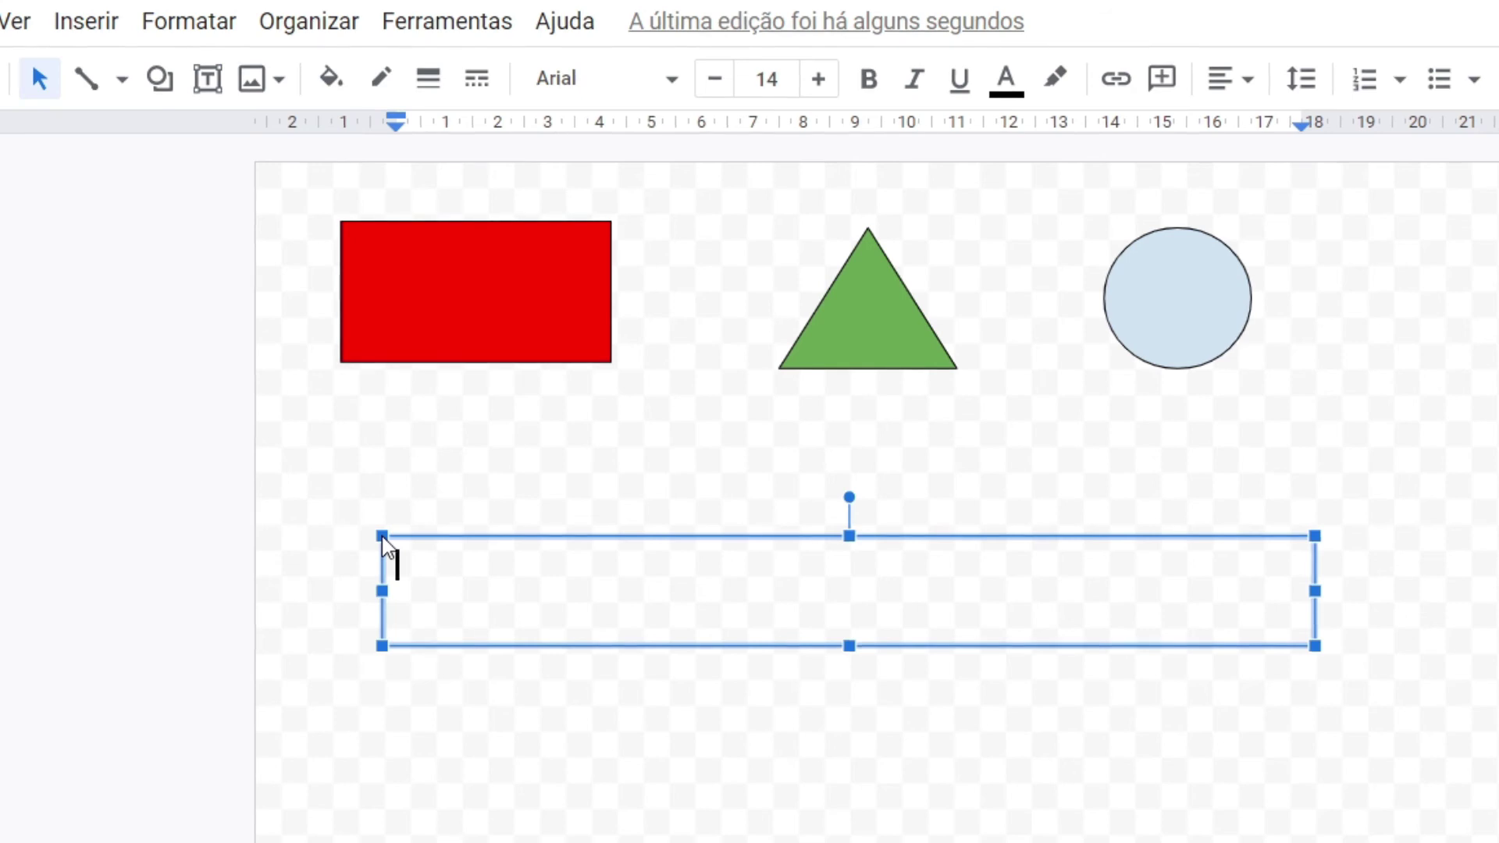
text(RET)
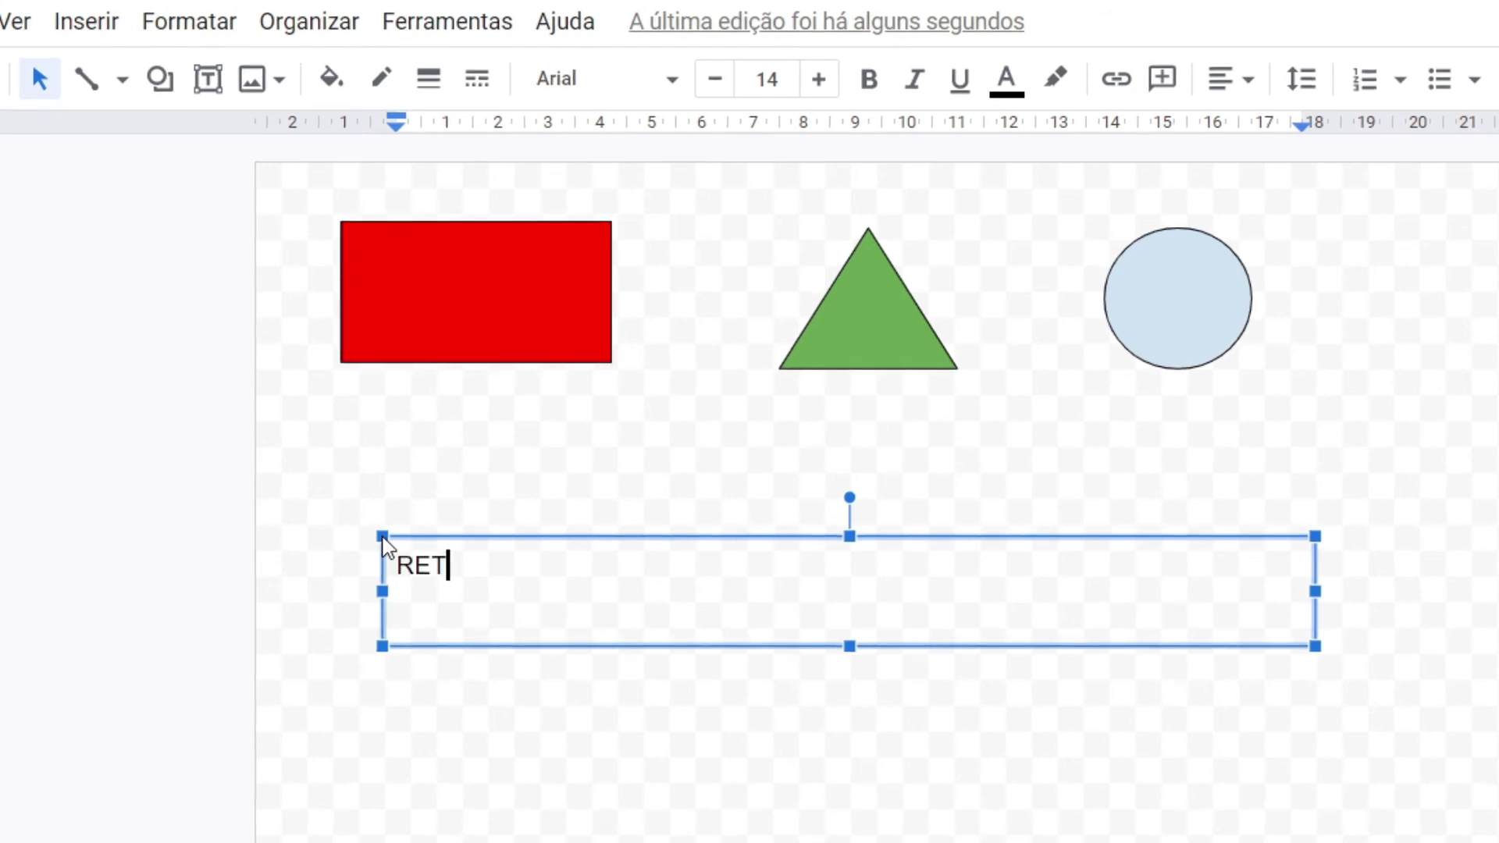
text(Â)
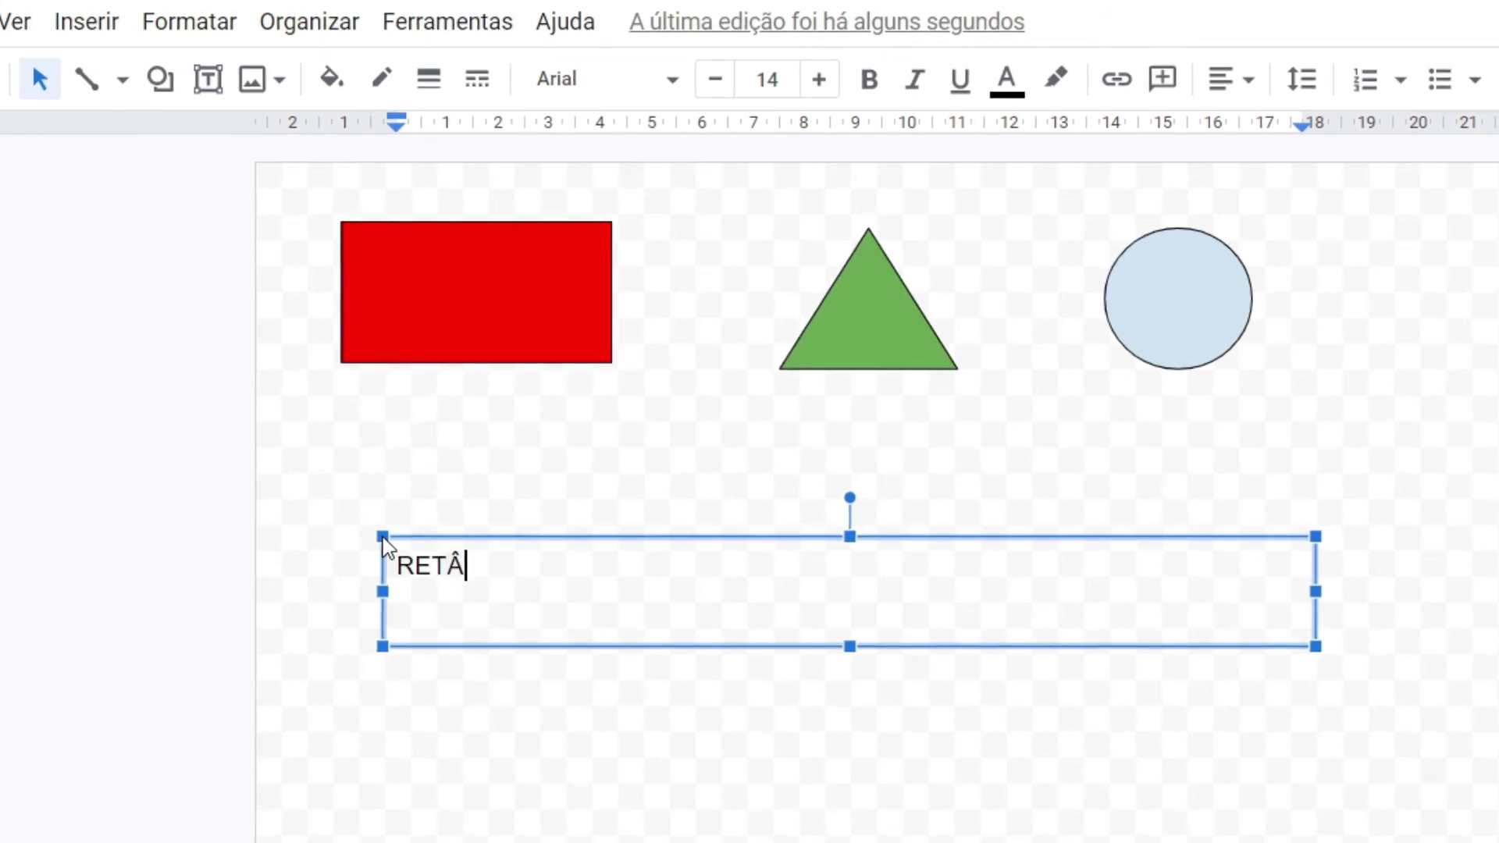
text(NGULO)
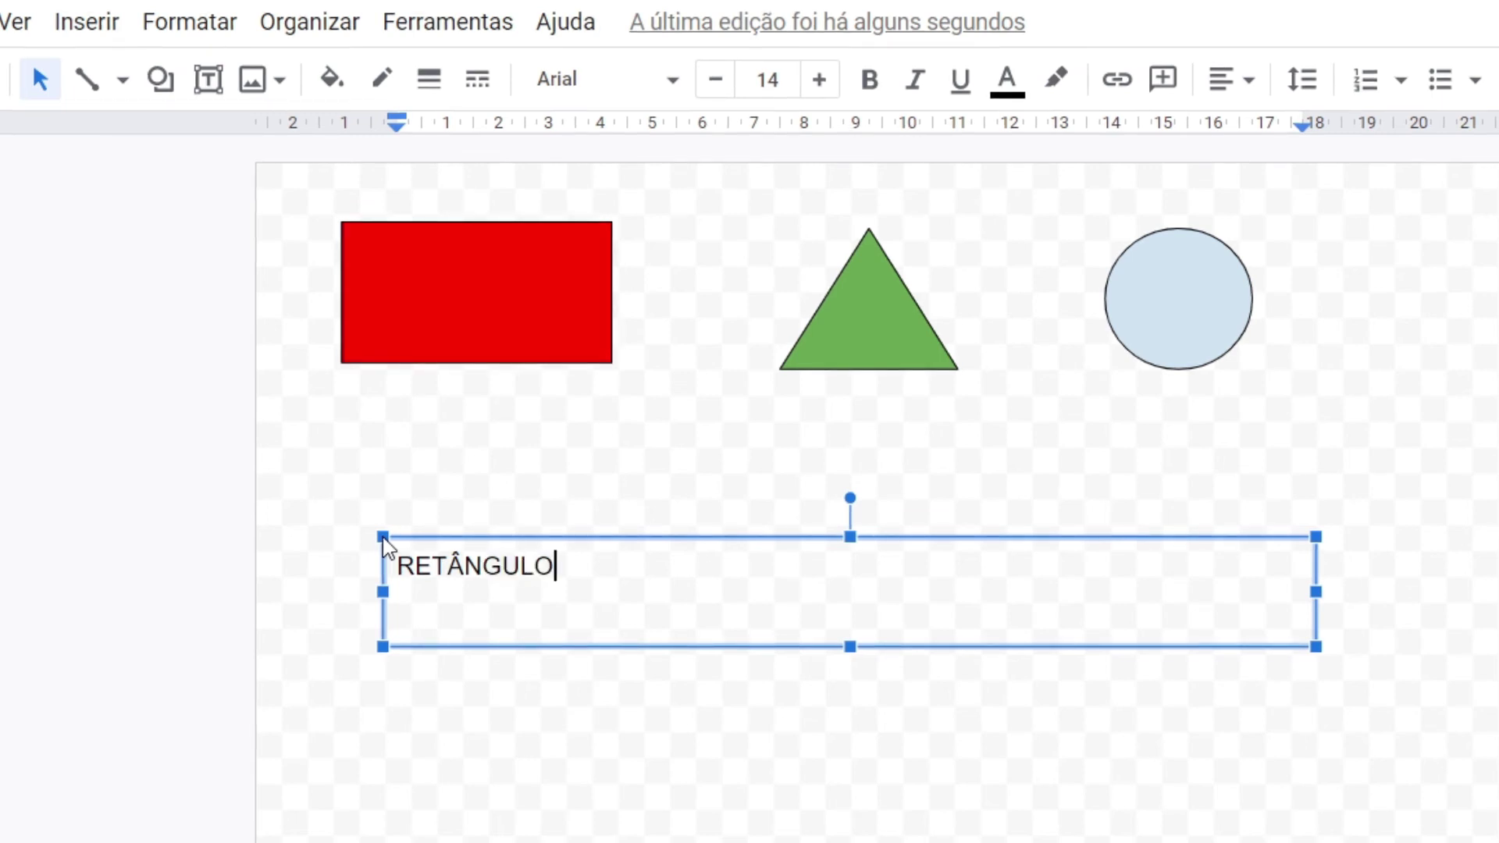
- Set the RETÂNGULO label's font size to 16 and shrink its text box to fit the word
drag(568, 576, 393, 574)
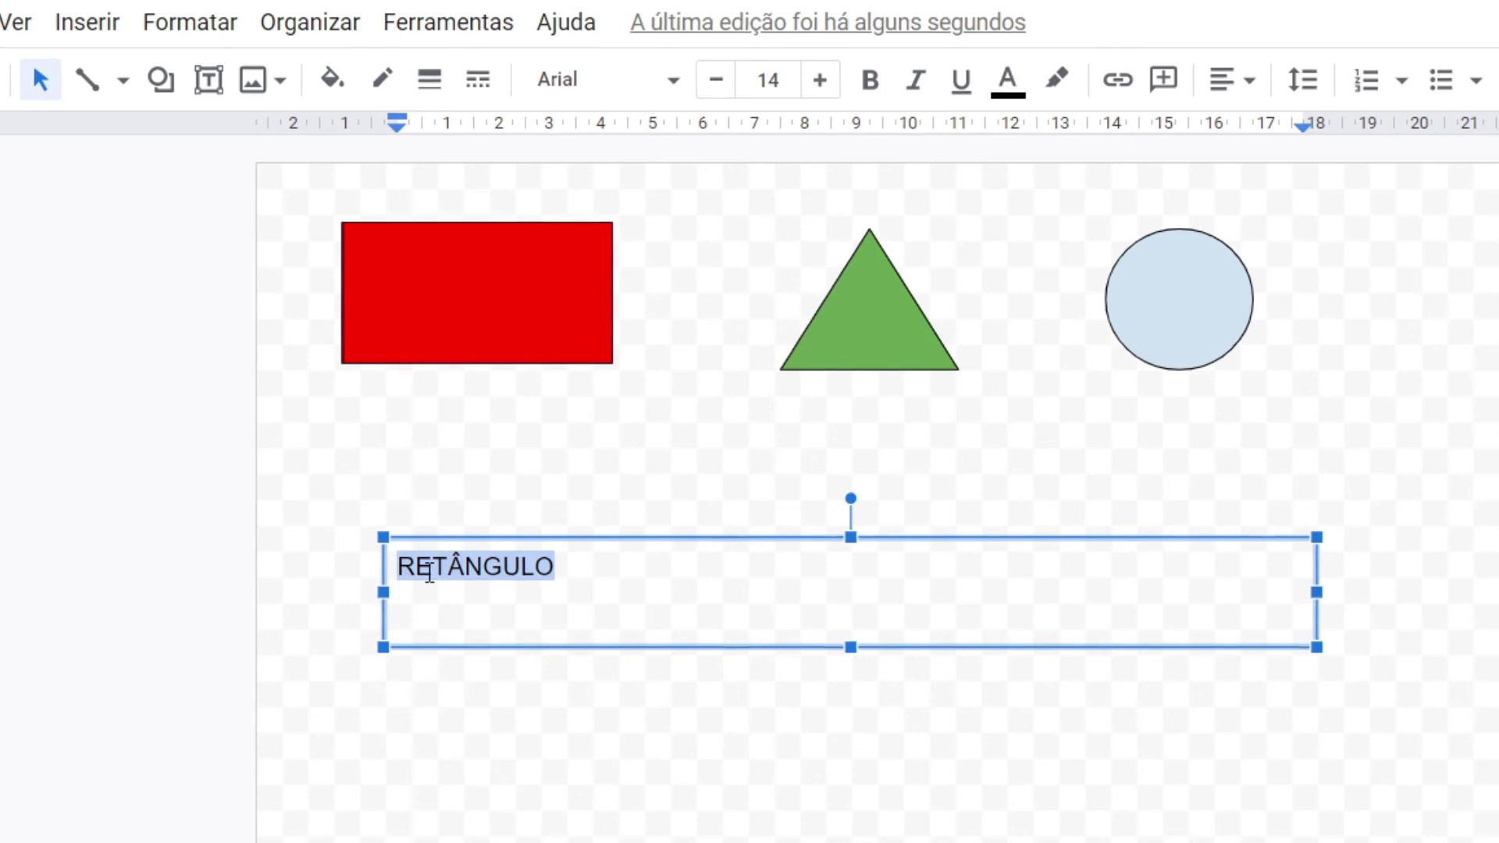
click(819, 86)
click(819, 86)
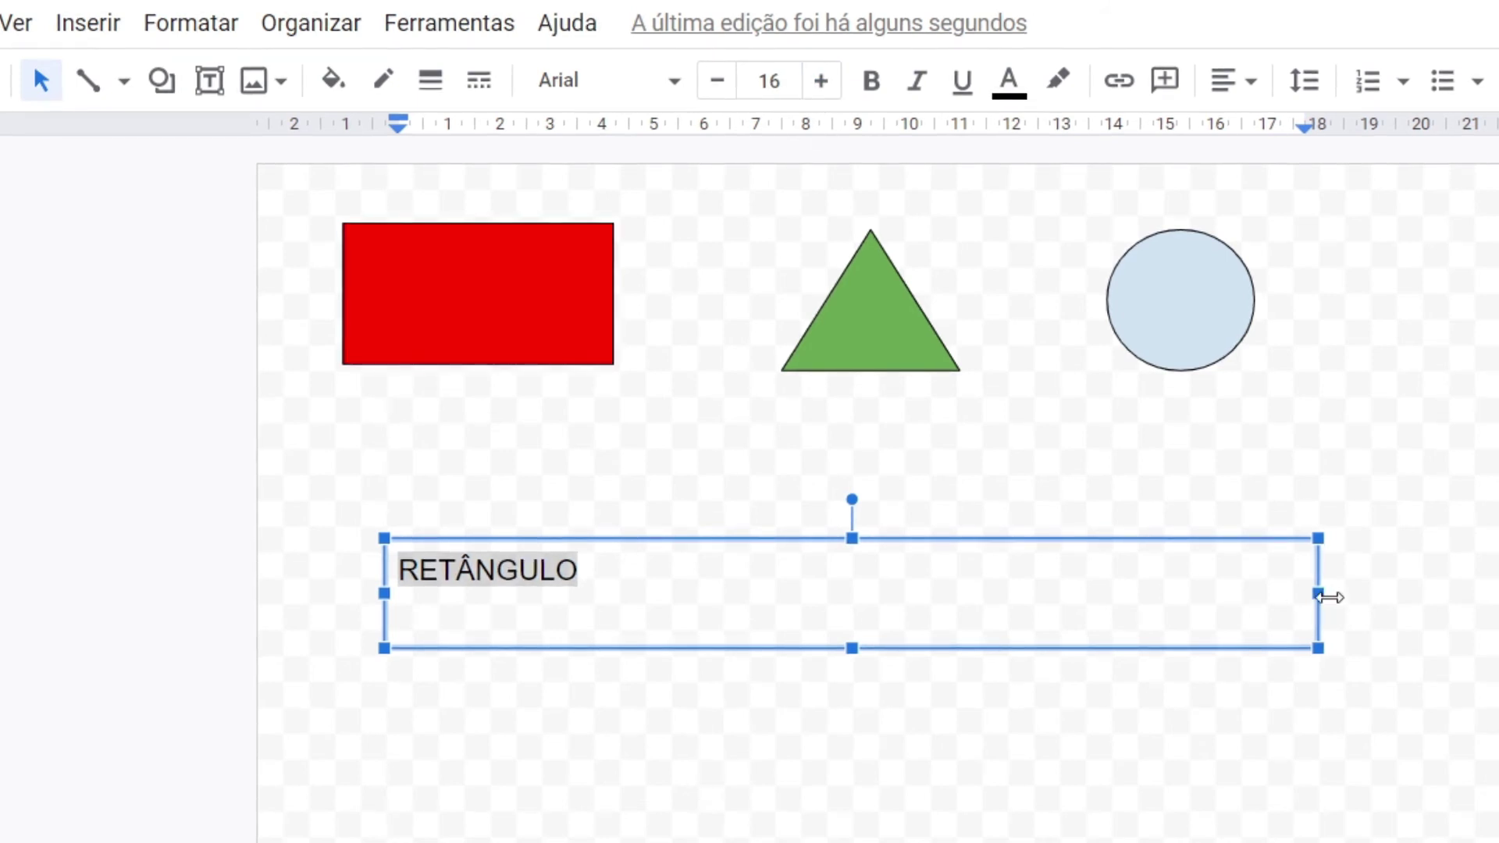
drag(1319, 593, 614, 593)
drag(500, 648, 505, 609)
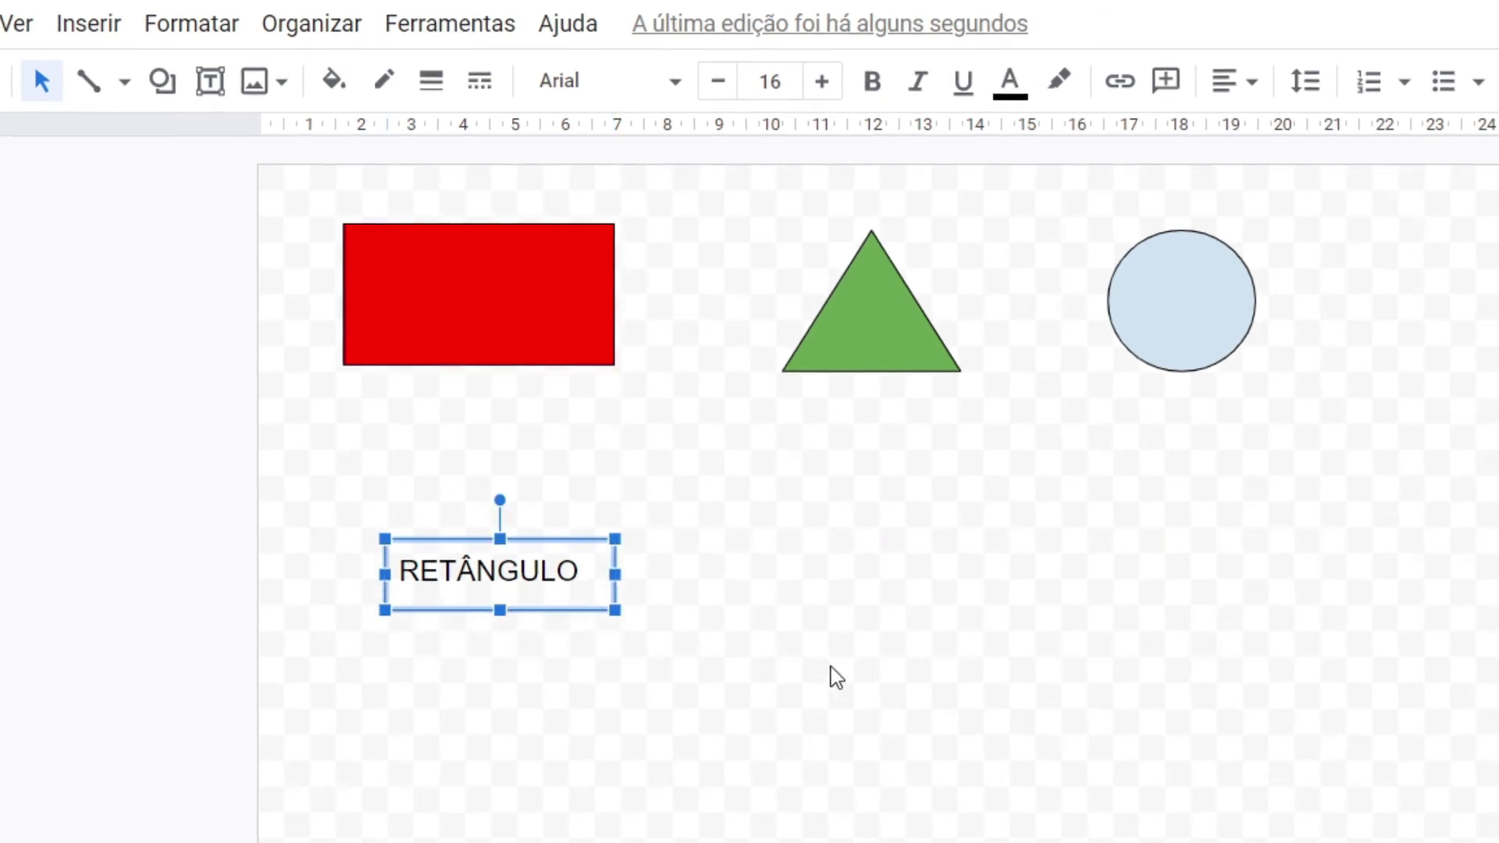
click(830, 665)
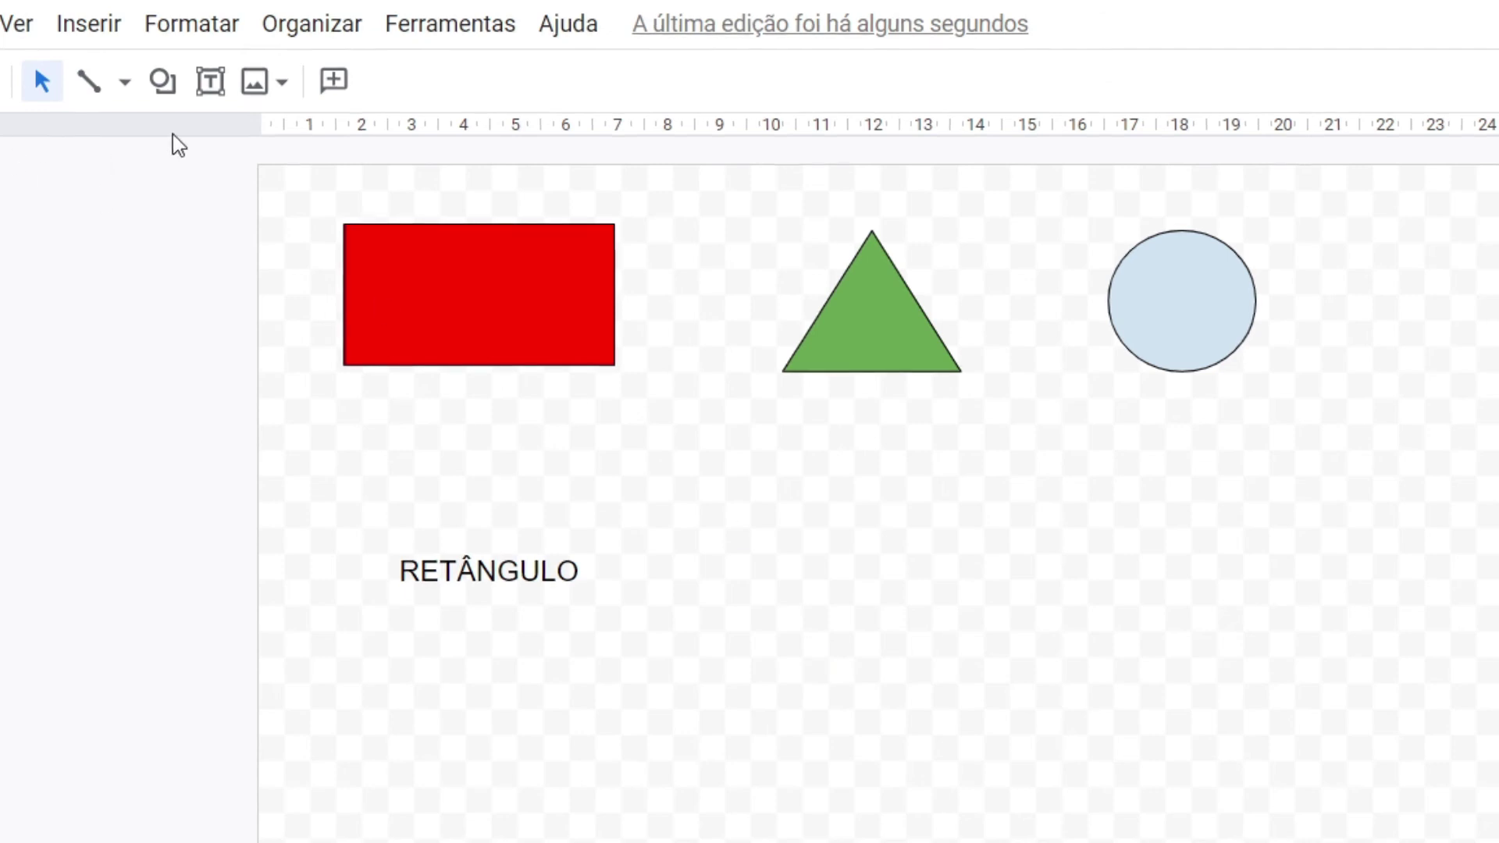
- Insert a text box reading "TRIÂNGULO" beside the RETÂNGULO label and shrink it to fit the word
click(219, 95)
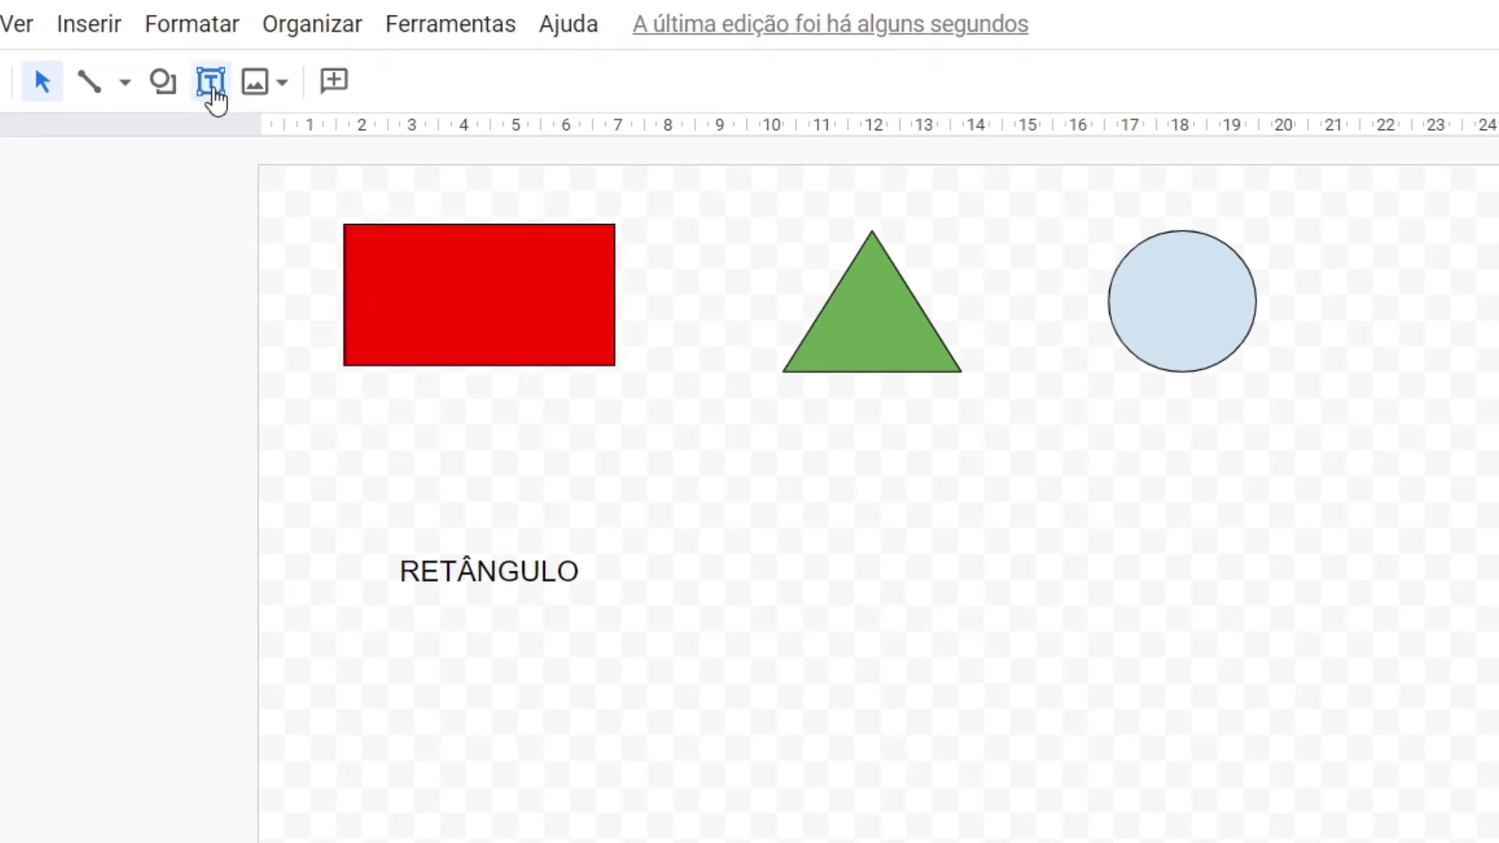
click(739, 574)
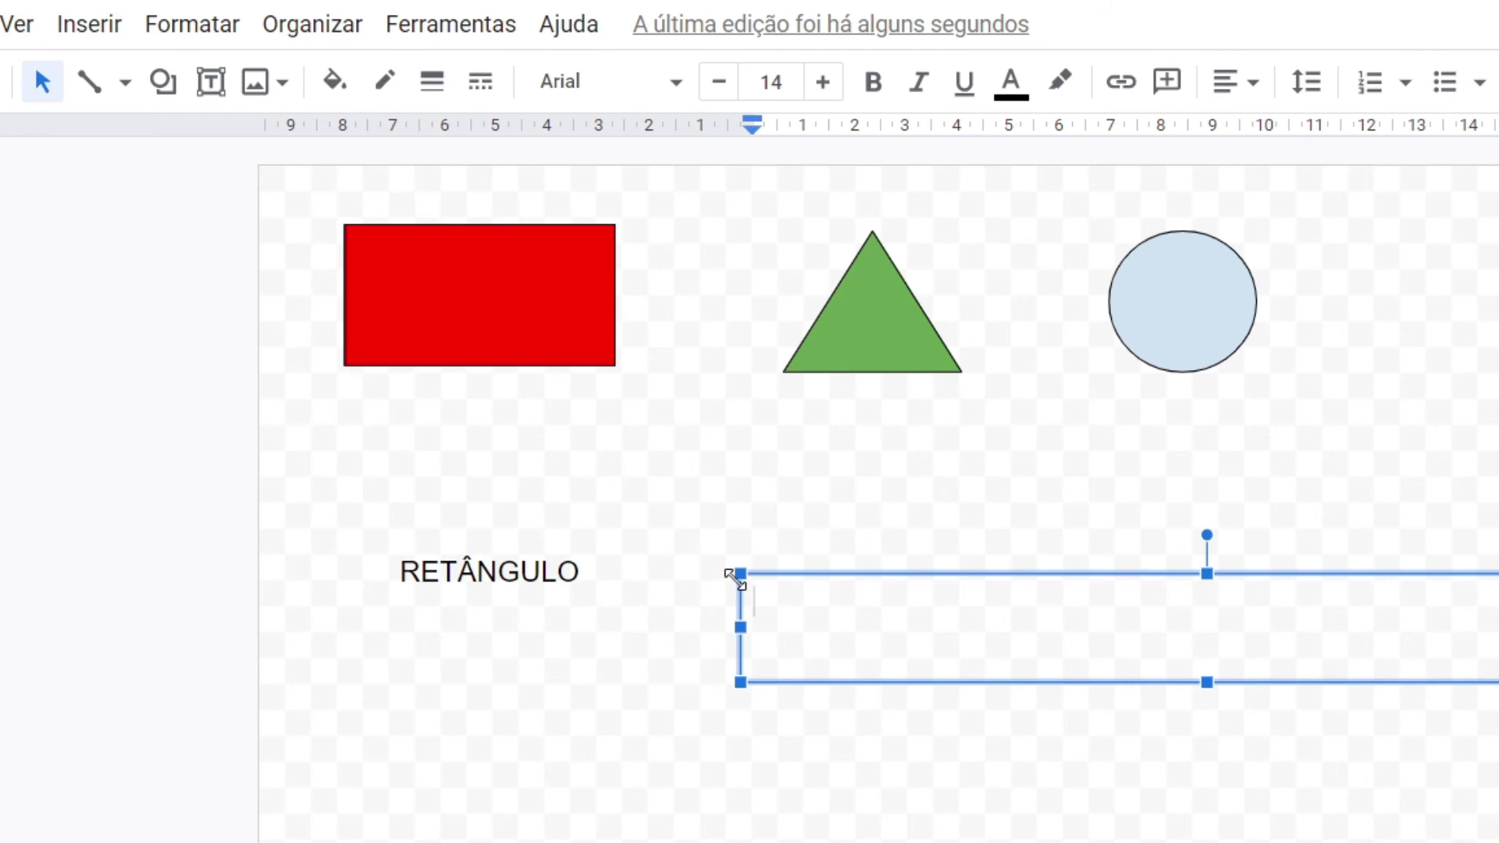
text(TRI)
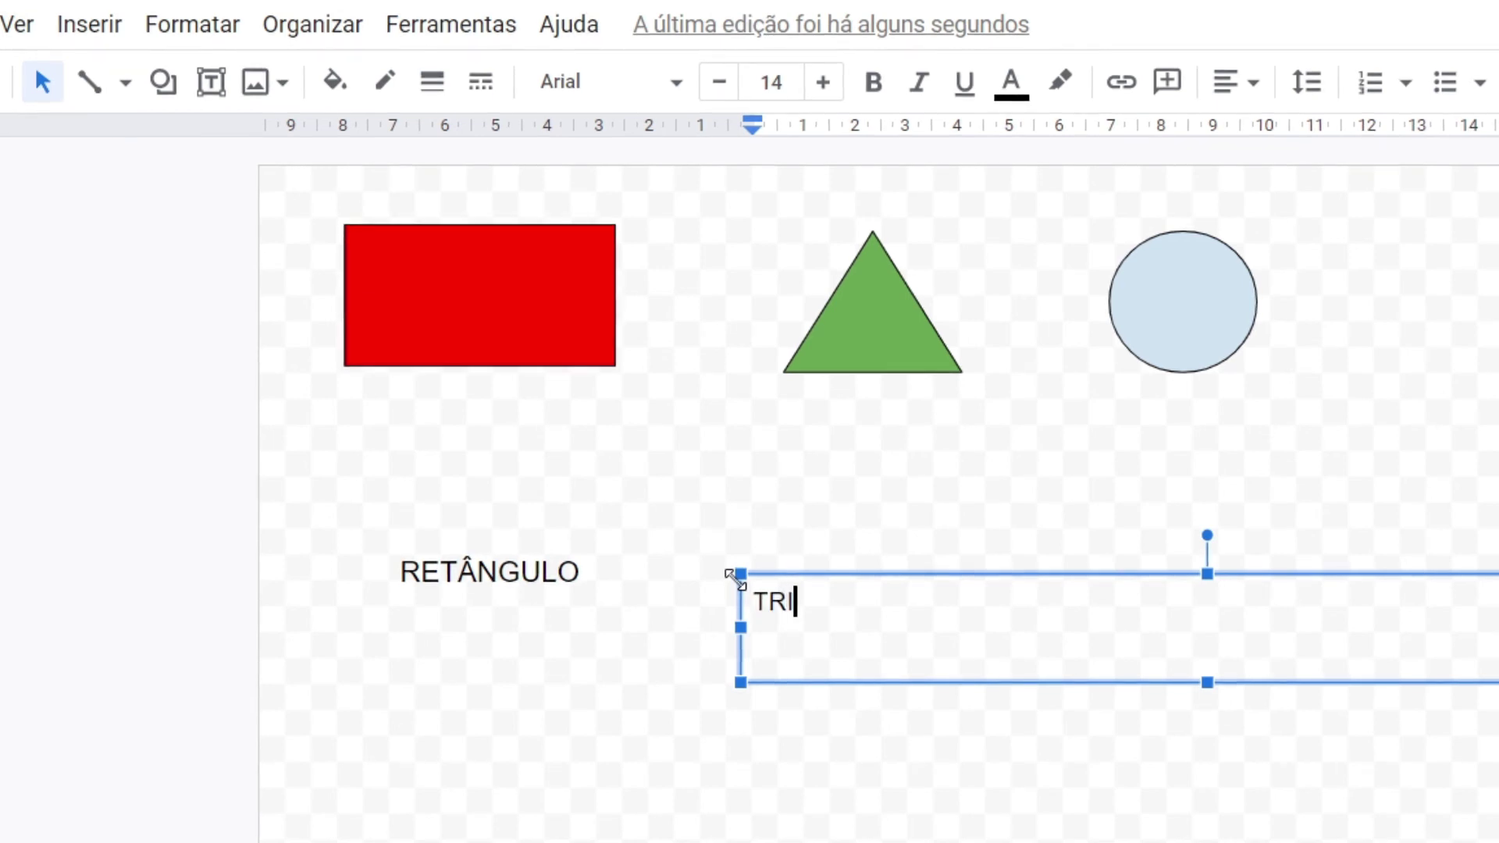
text(ÂN)
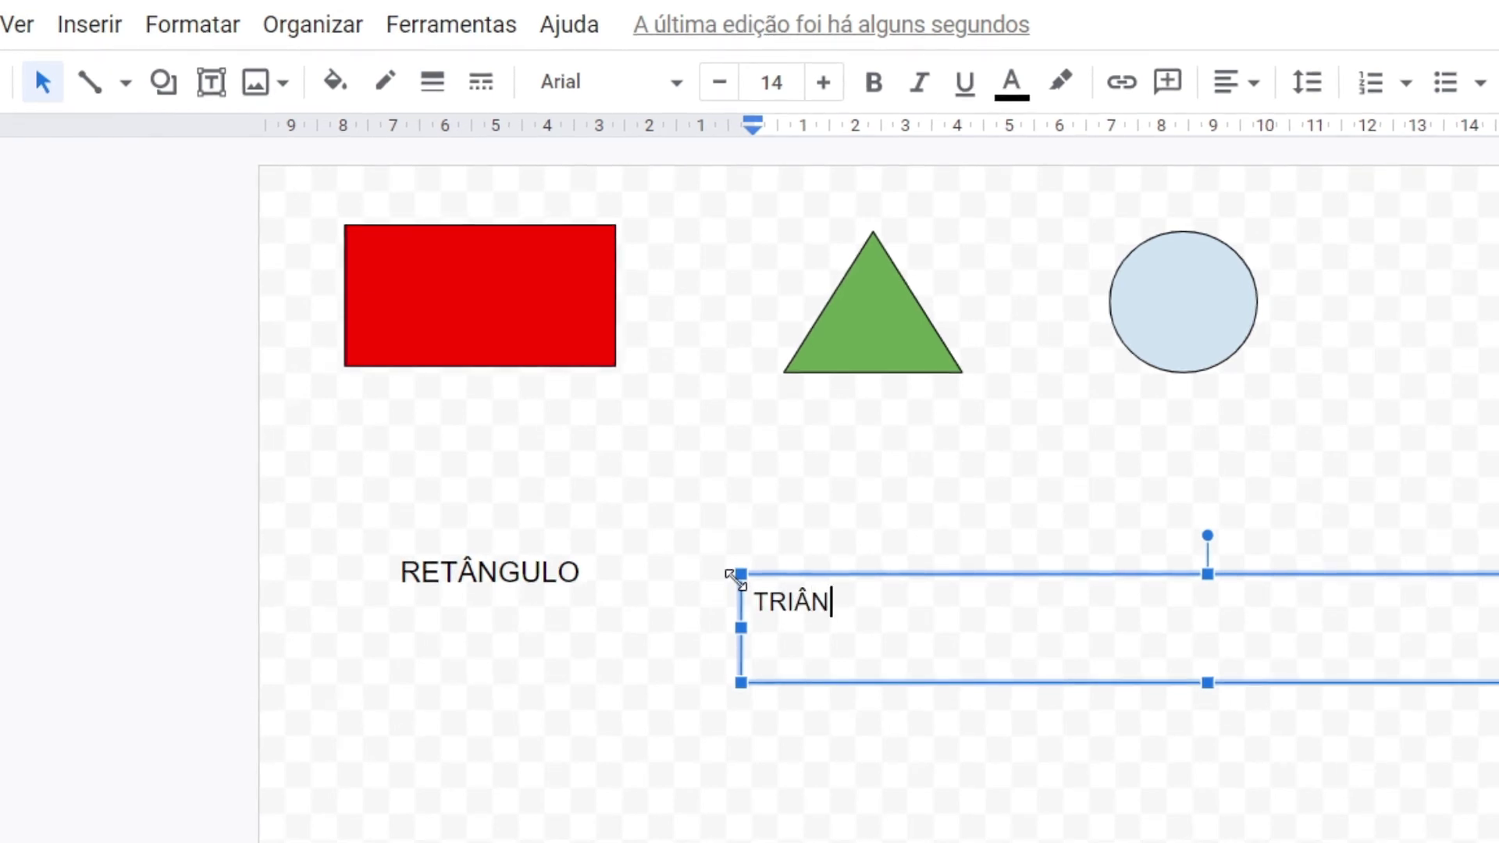
text(GULO)
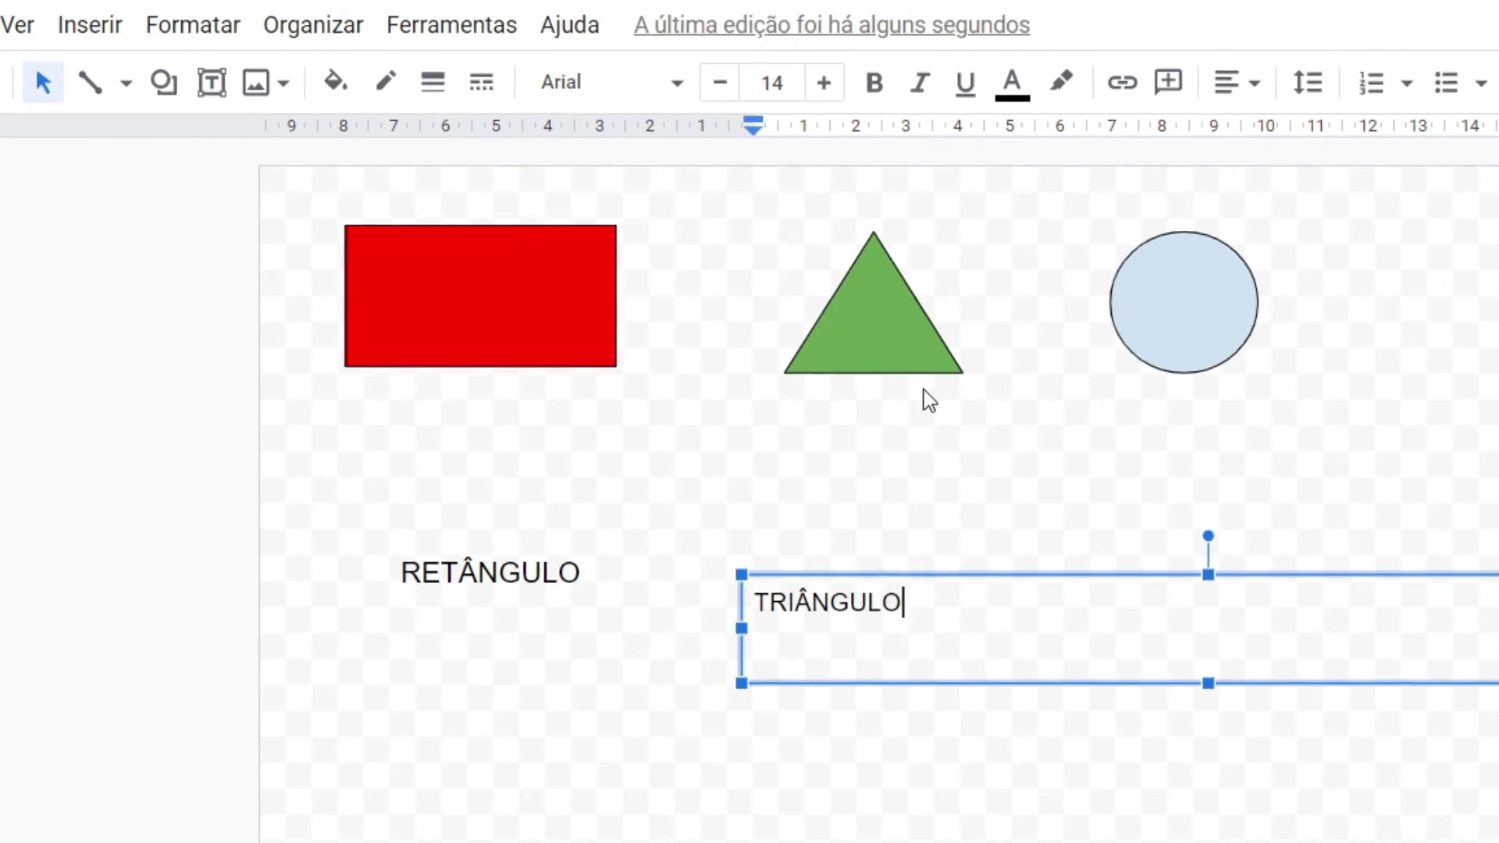
drag(1495, 628, 915, 629)
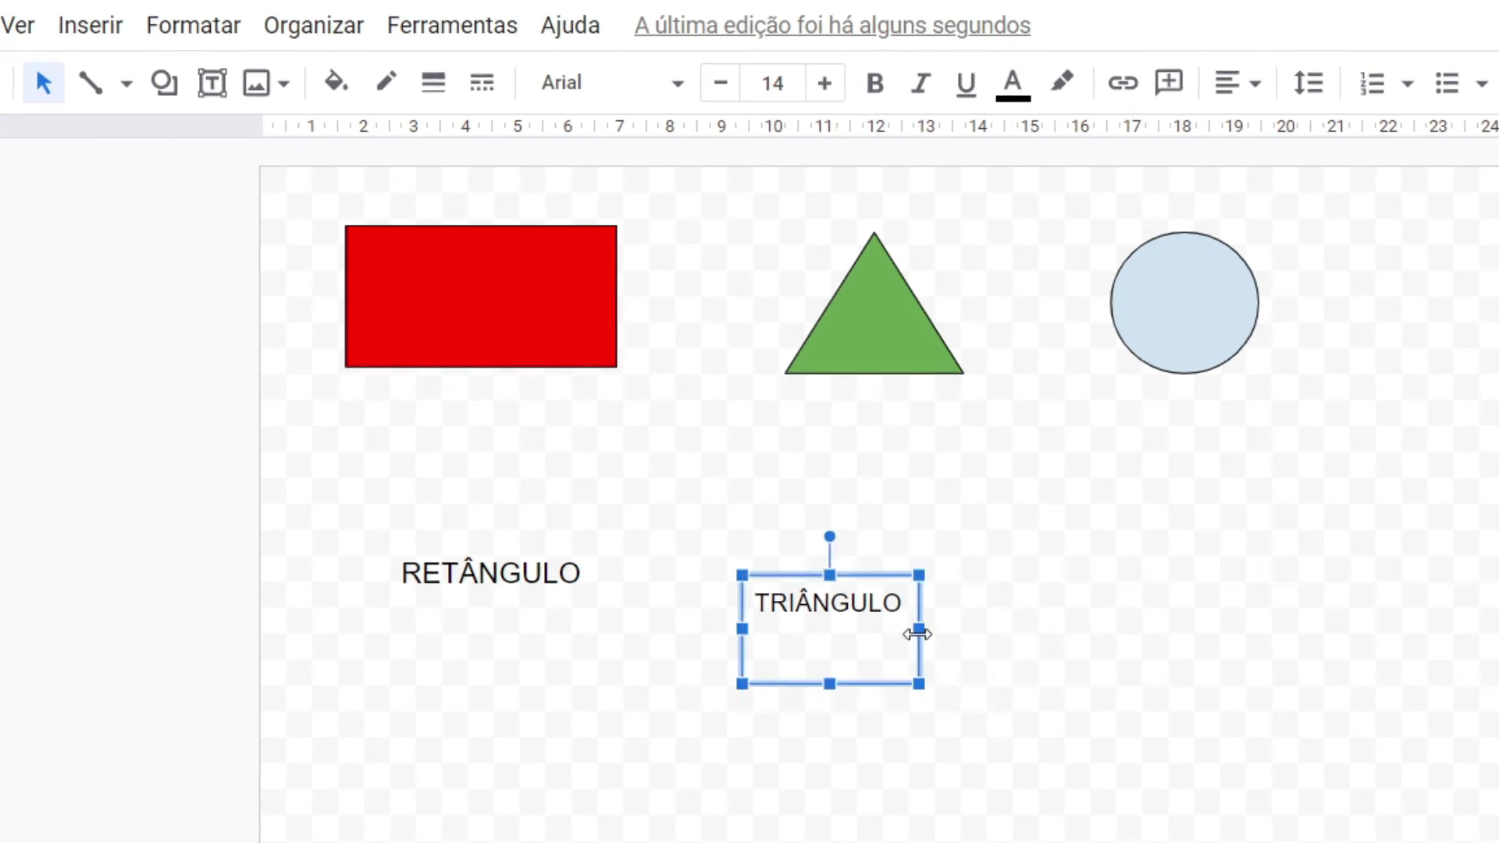
drag(823, 684, 817, 642)
click(1171, 585)
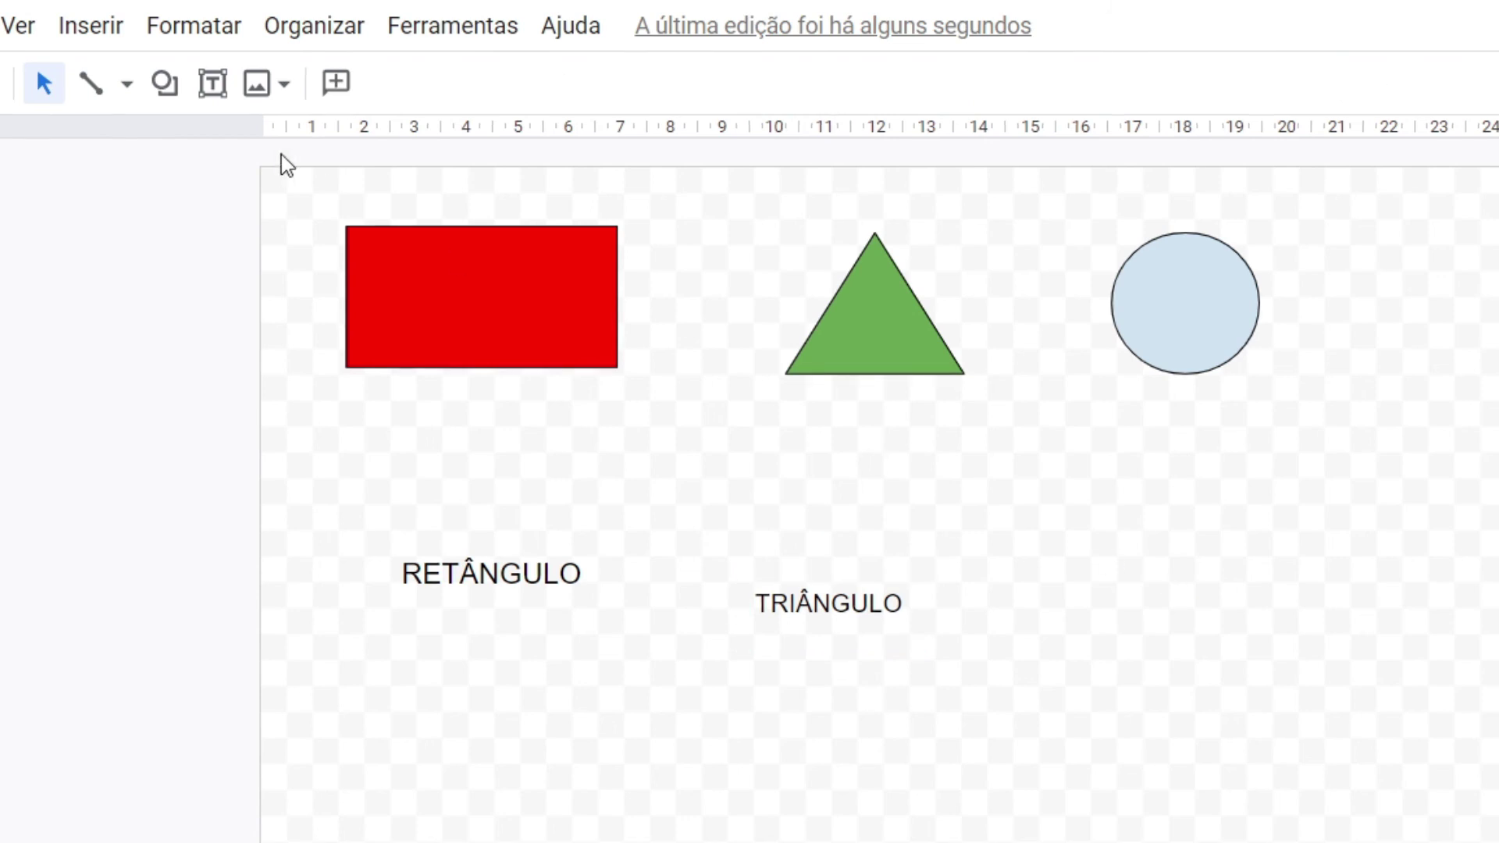
- Insert a text box reading "CÍRCULO" below the circle and shrink it to fit the word
click(204, 89)
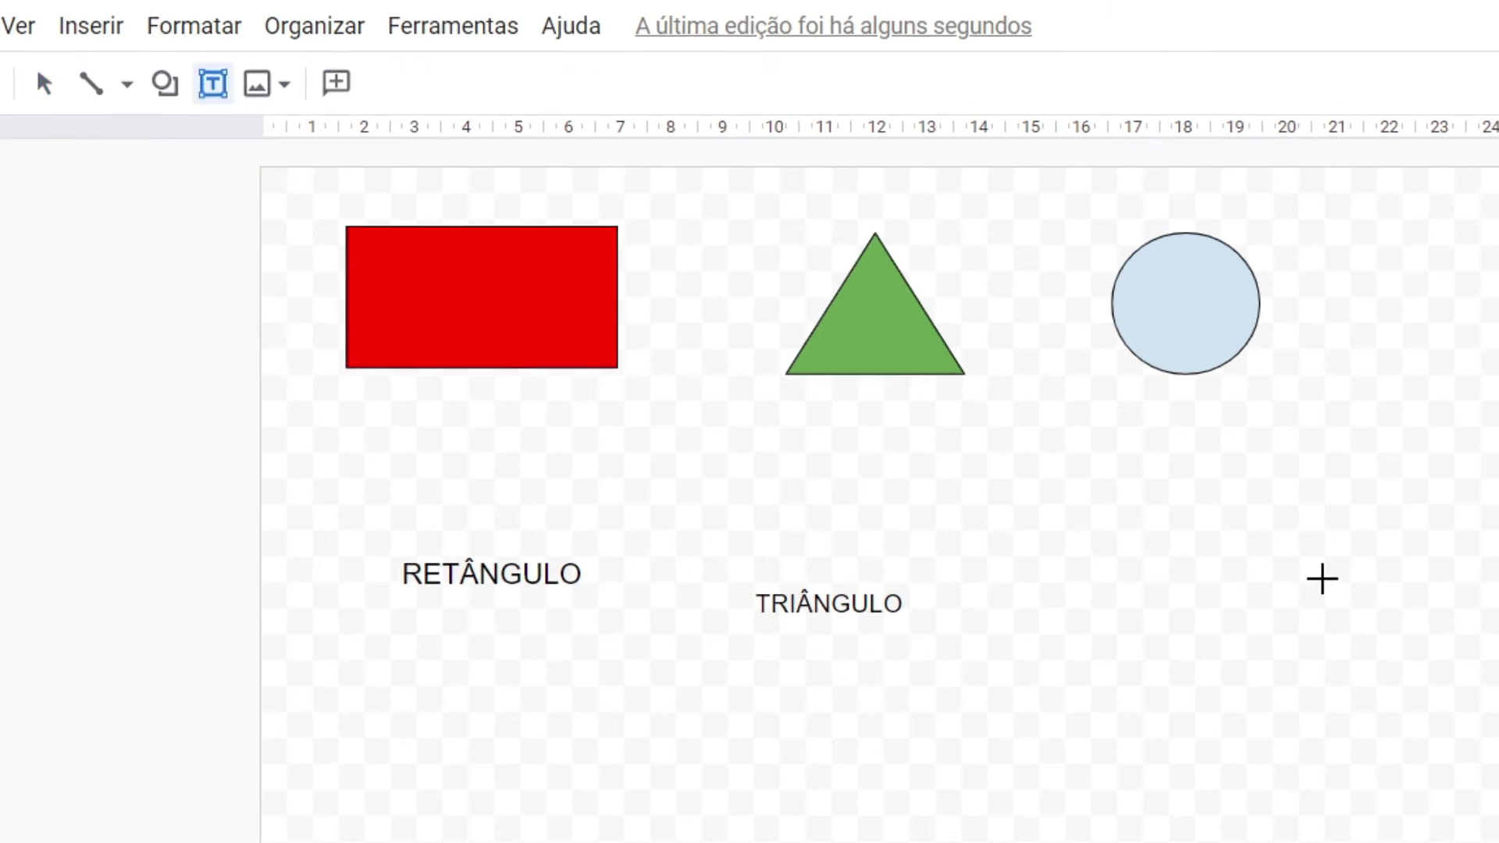
click(1114, 510)
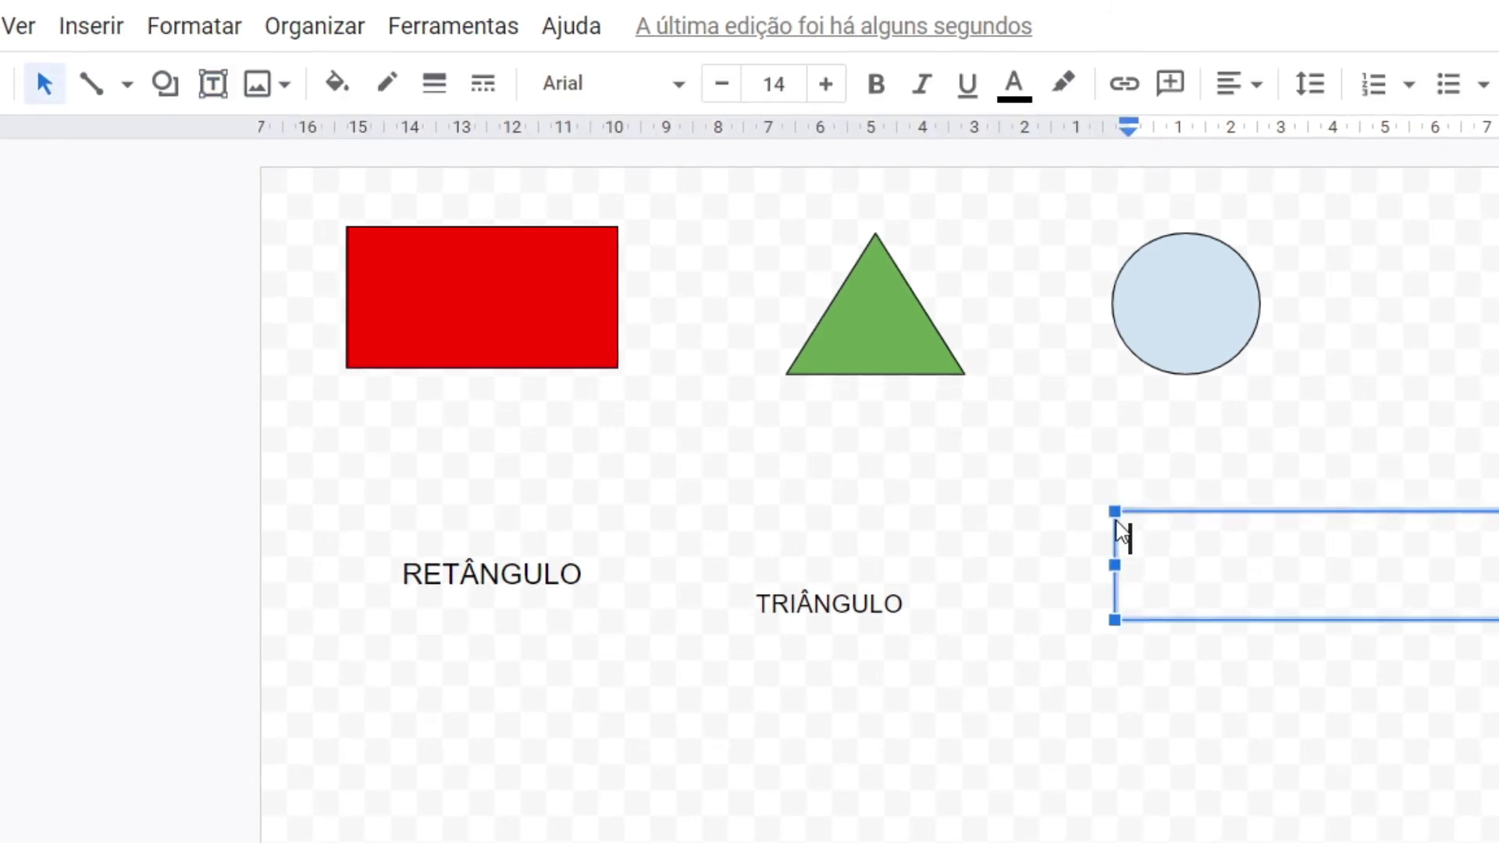
text(CÍR)
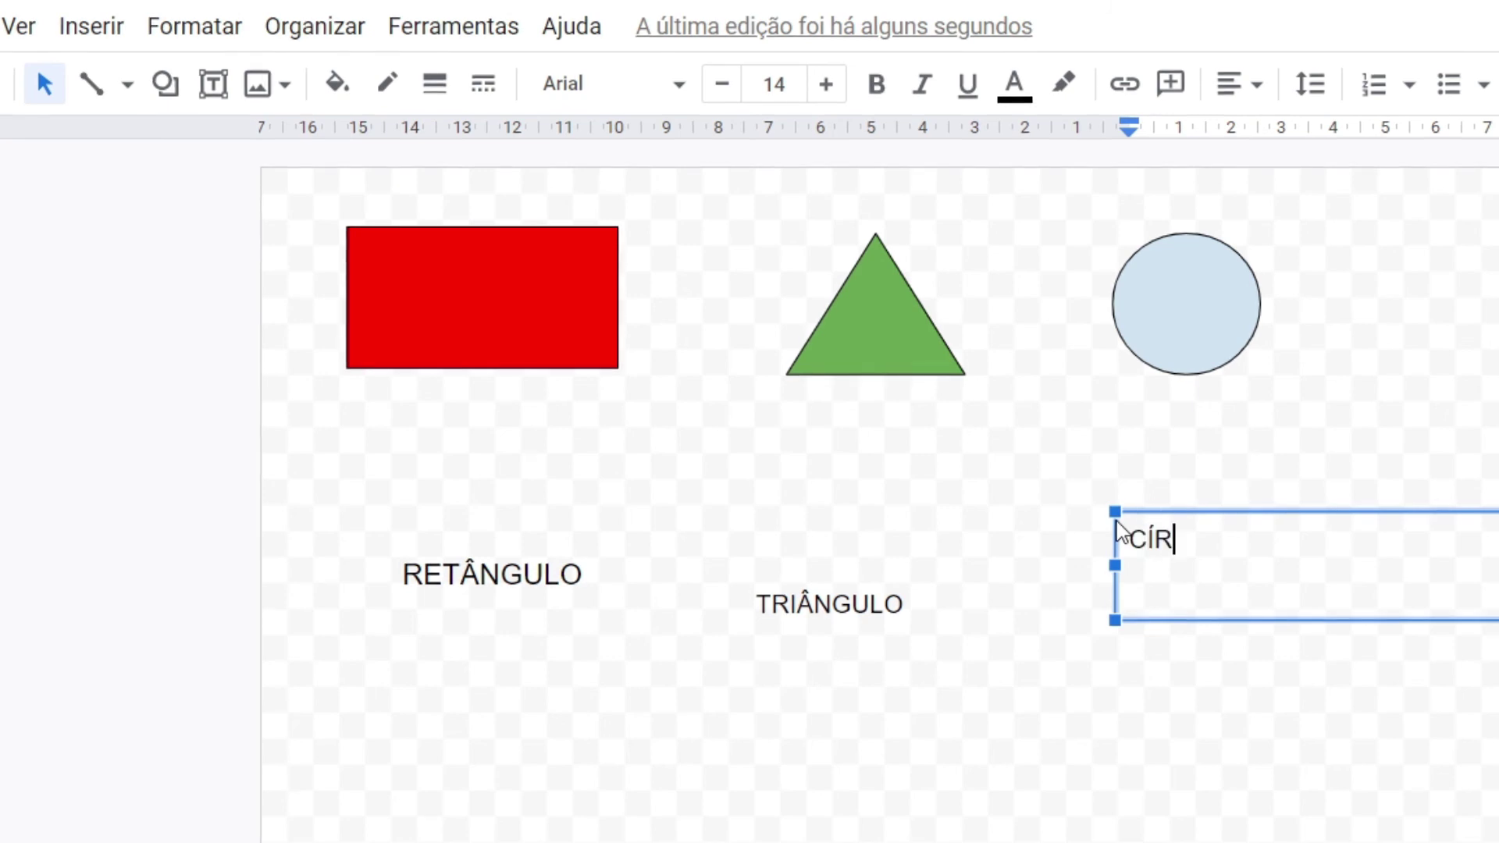
text(CULO)
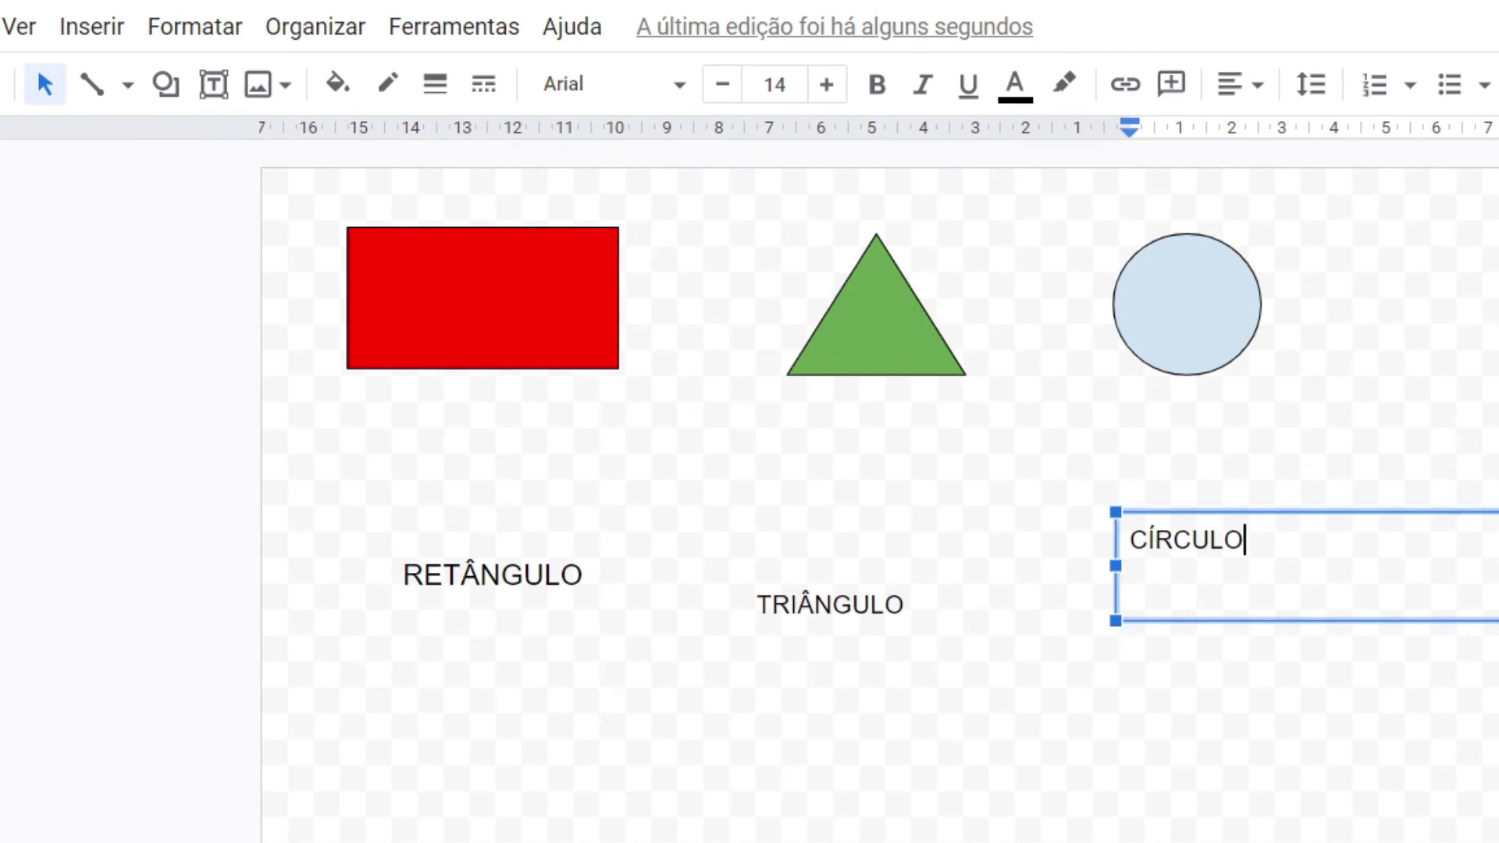
drag(1498, 568, 1195, 571)
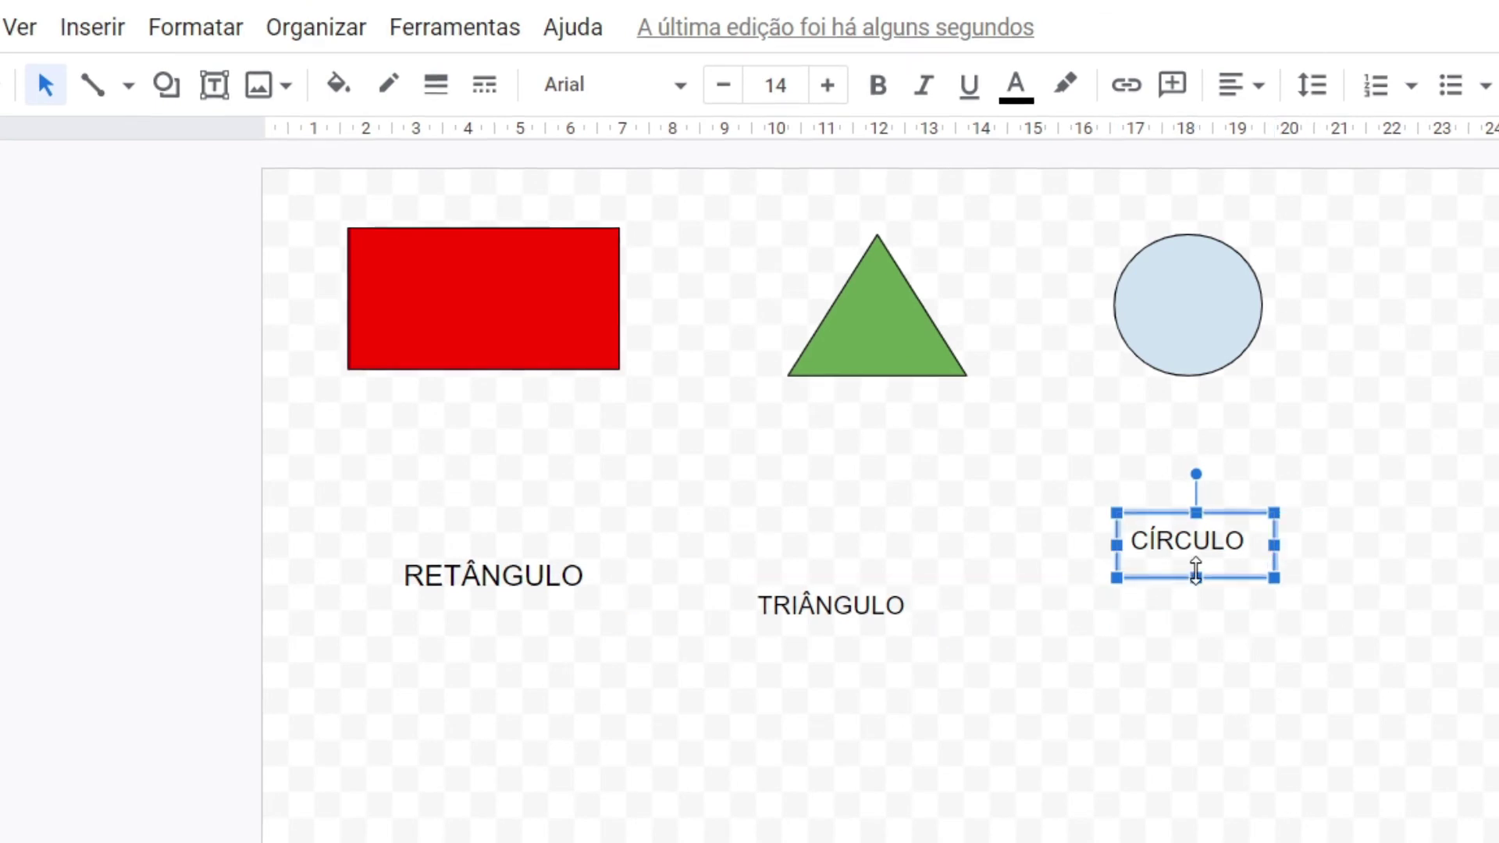
click(1323, 740)
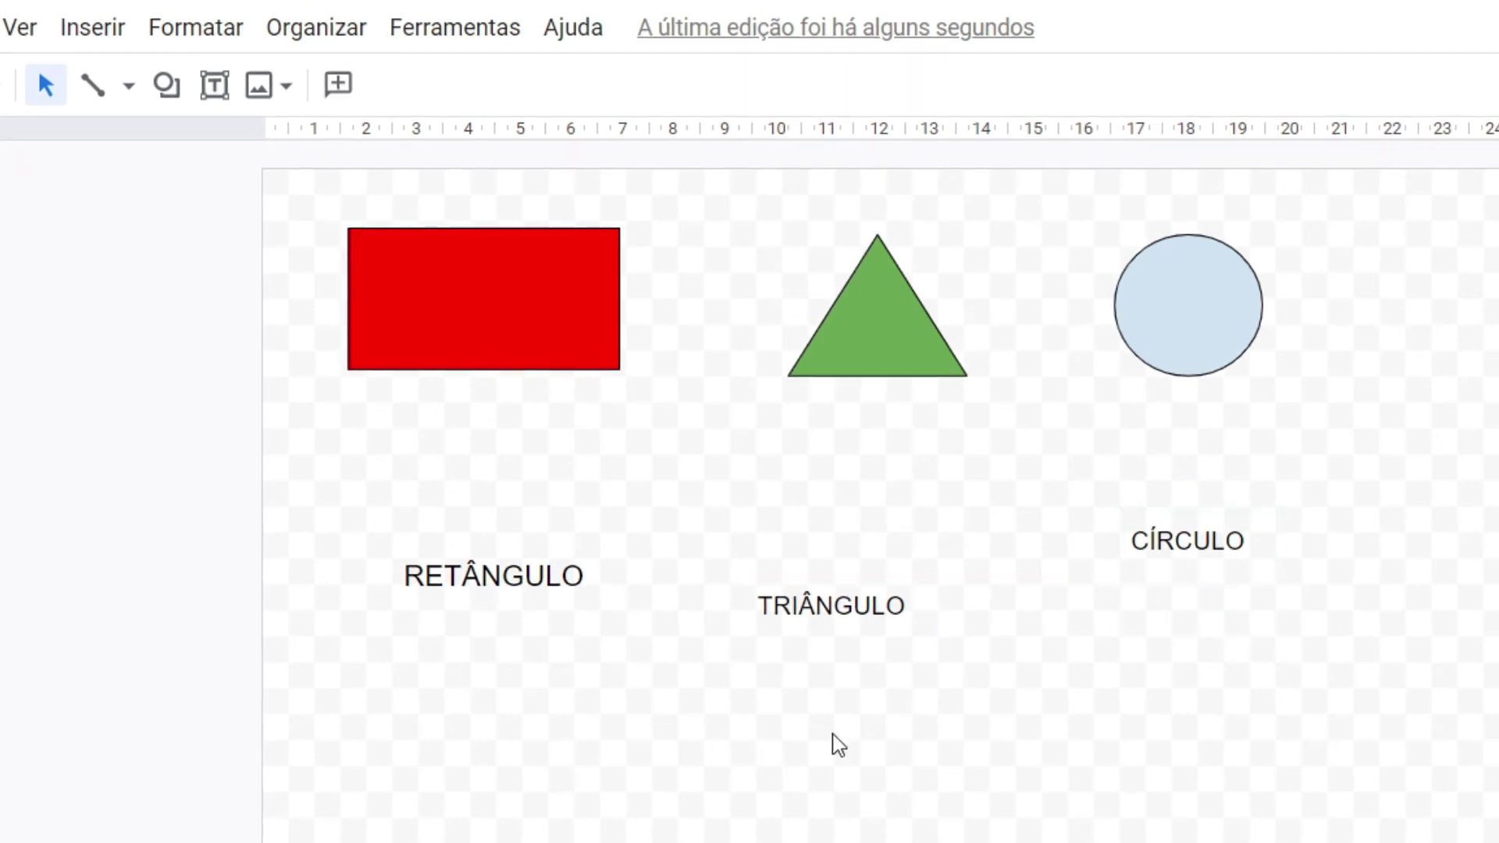
- Move the RETÂNGULO label onto the red rectangle and the TRIÂNGULO label onto the green triangle
click(539, 576)
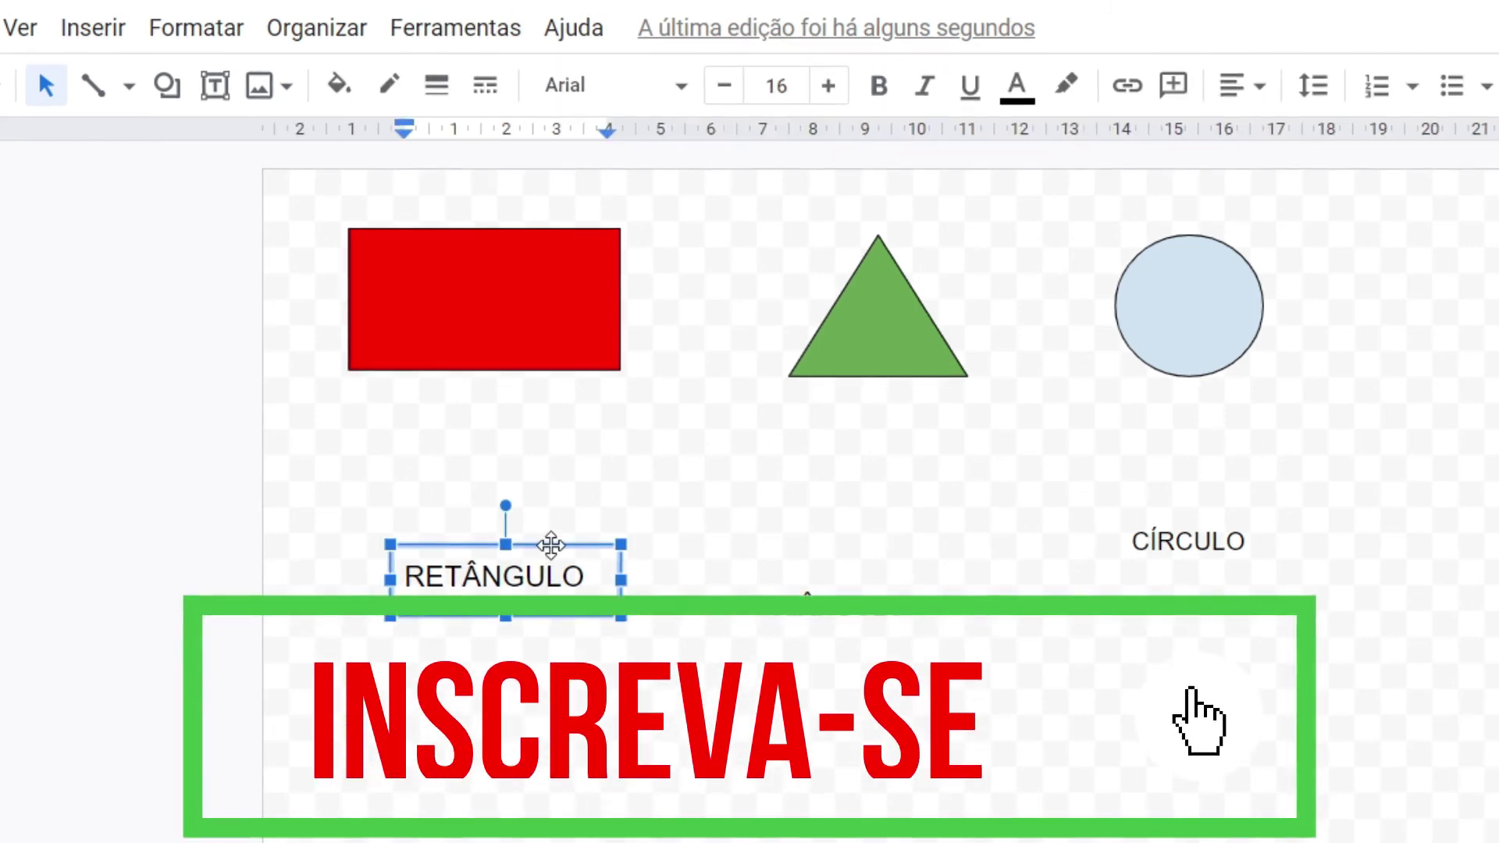
drag(550, 544, 528, 277)
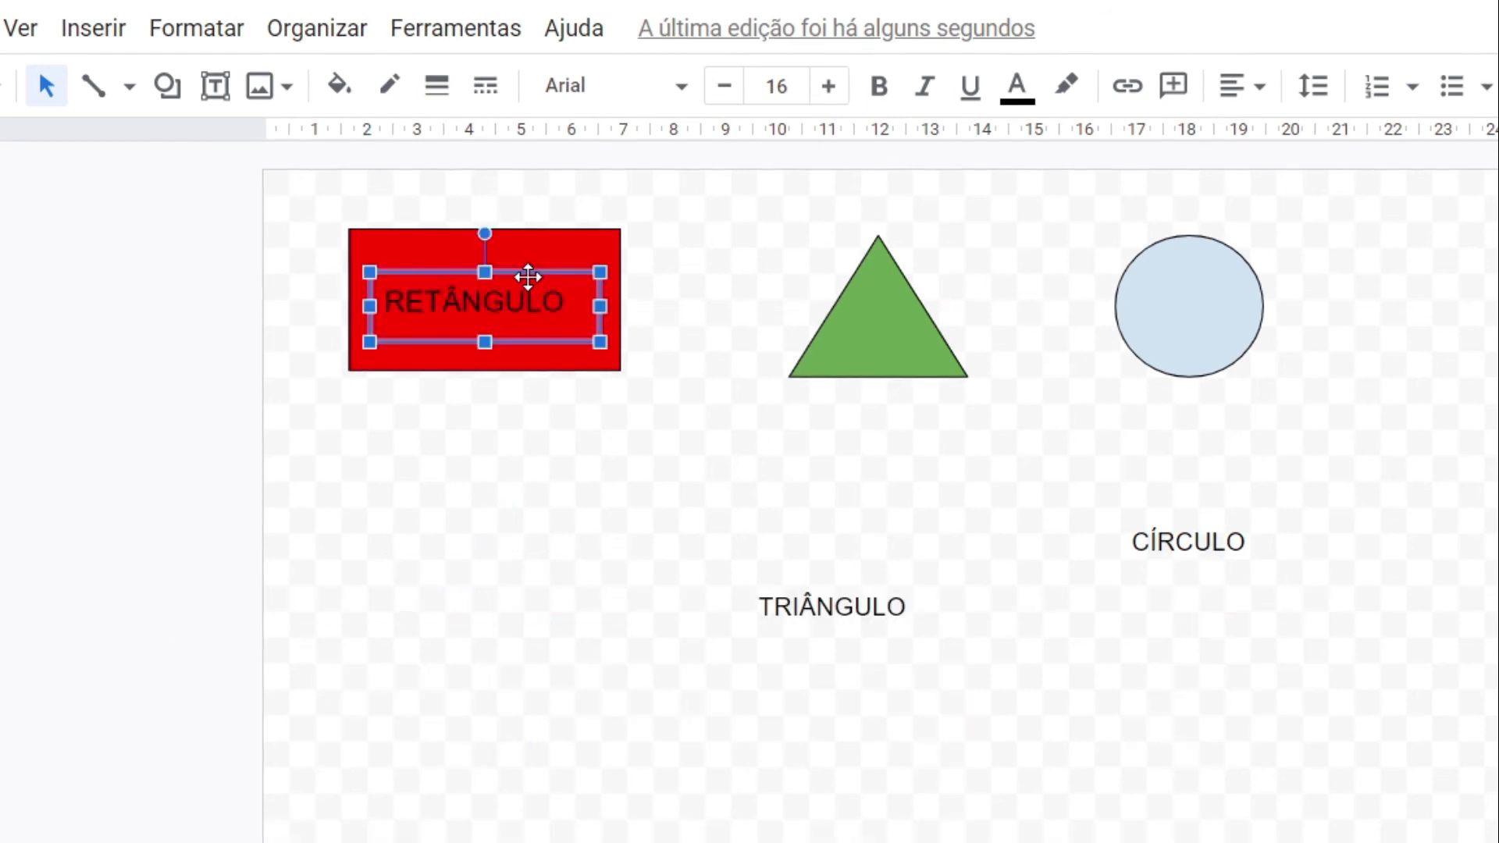
click(612, 578)
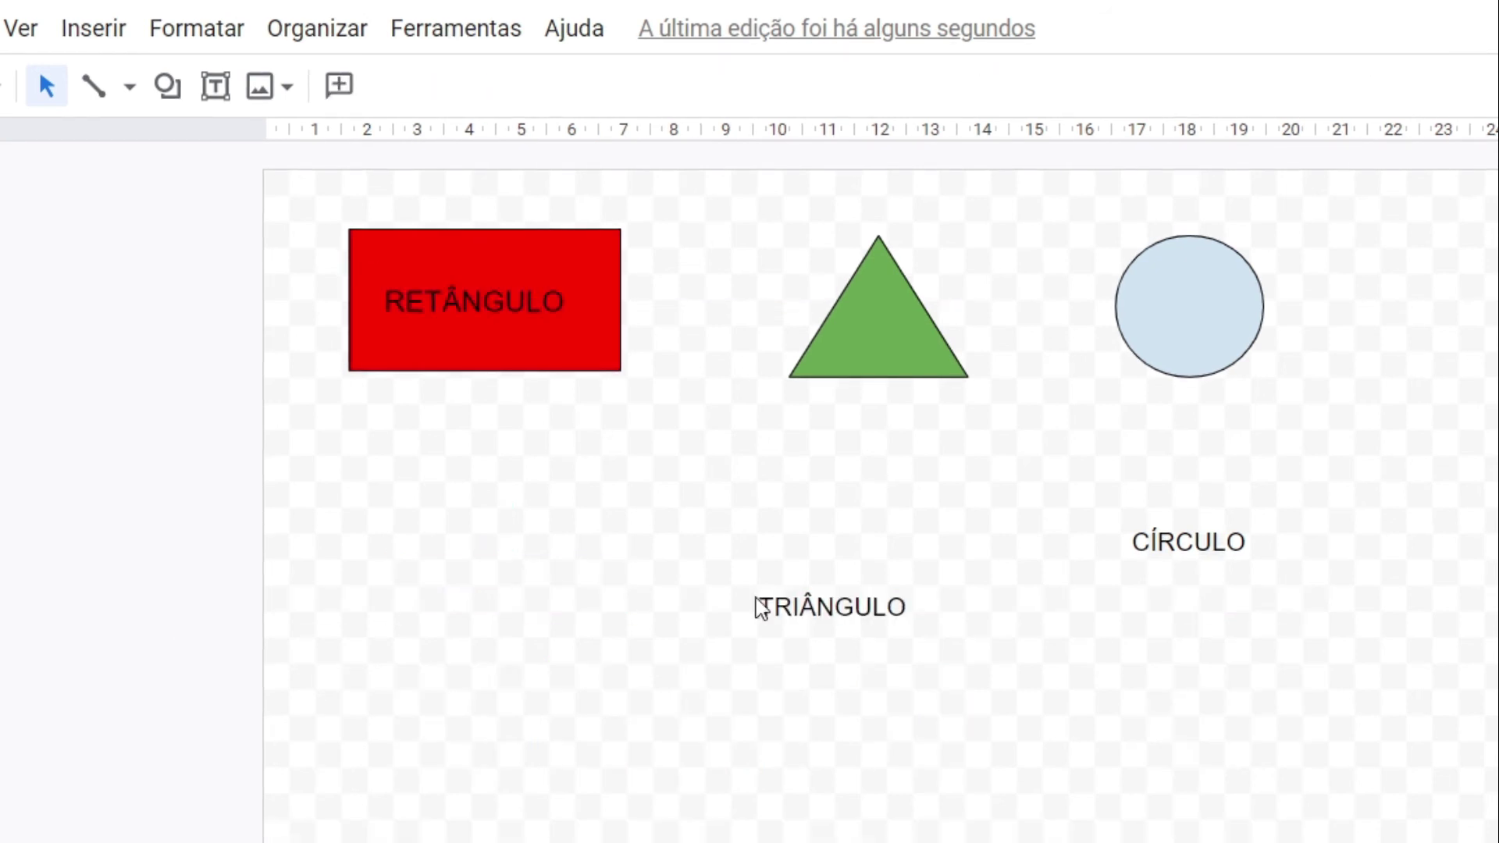
click(873, 606)
drag(876, 576, 918, 307)
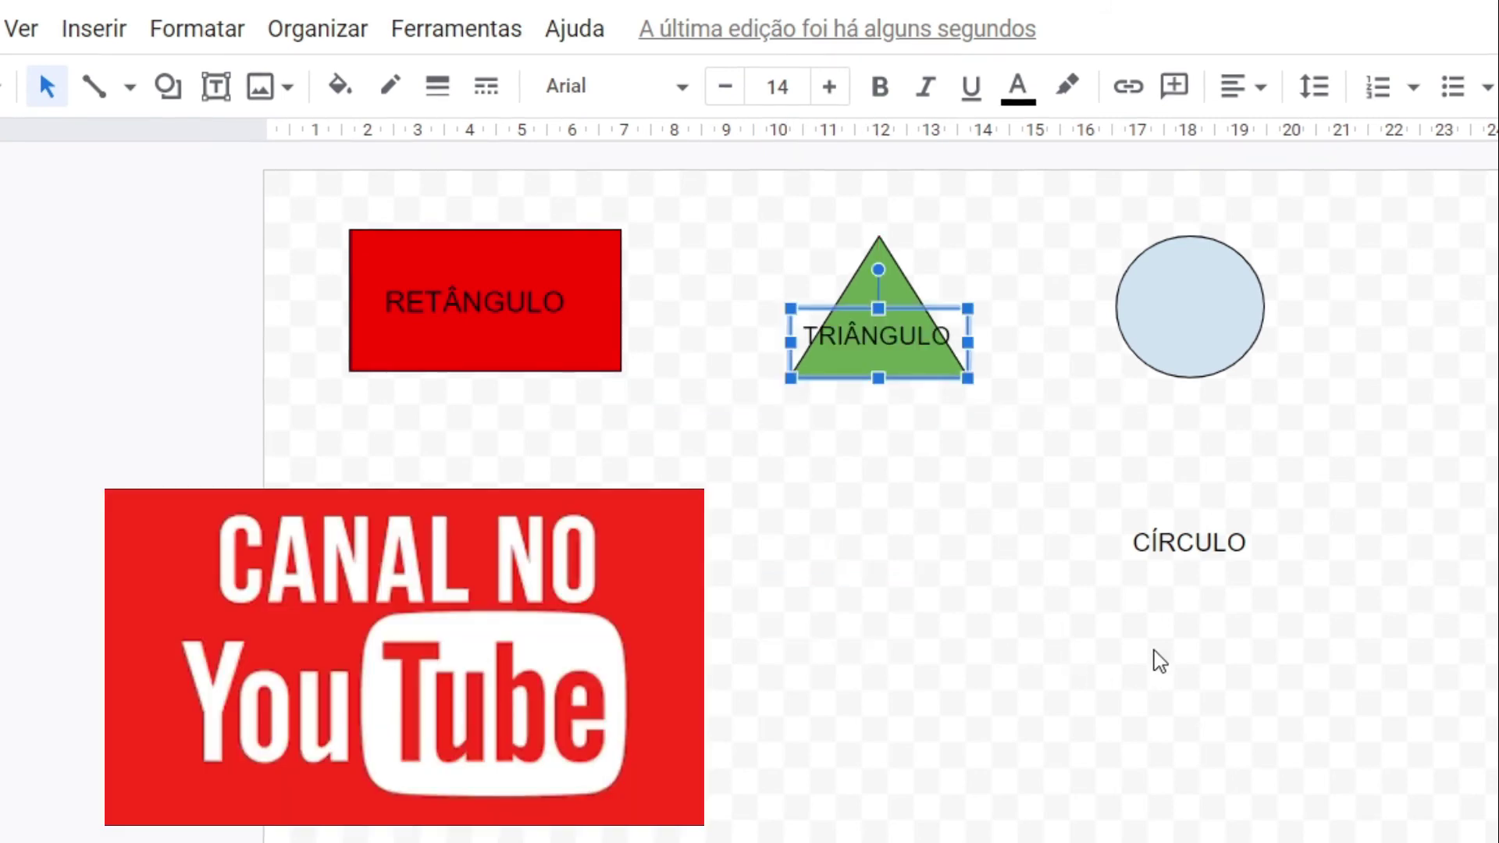
- Rearrange the labels in one row below the shapes, out of matching order: CÍRCULO, RETÂNGULO, TRIÂNGULO
click(1187, 550)
drag(1227, 517, 469, 609)
click(529, 320)
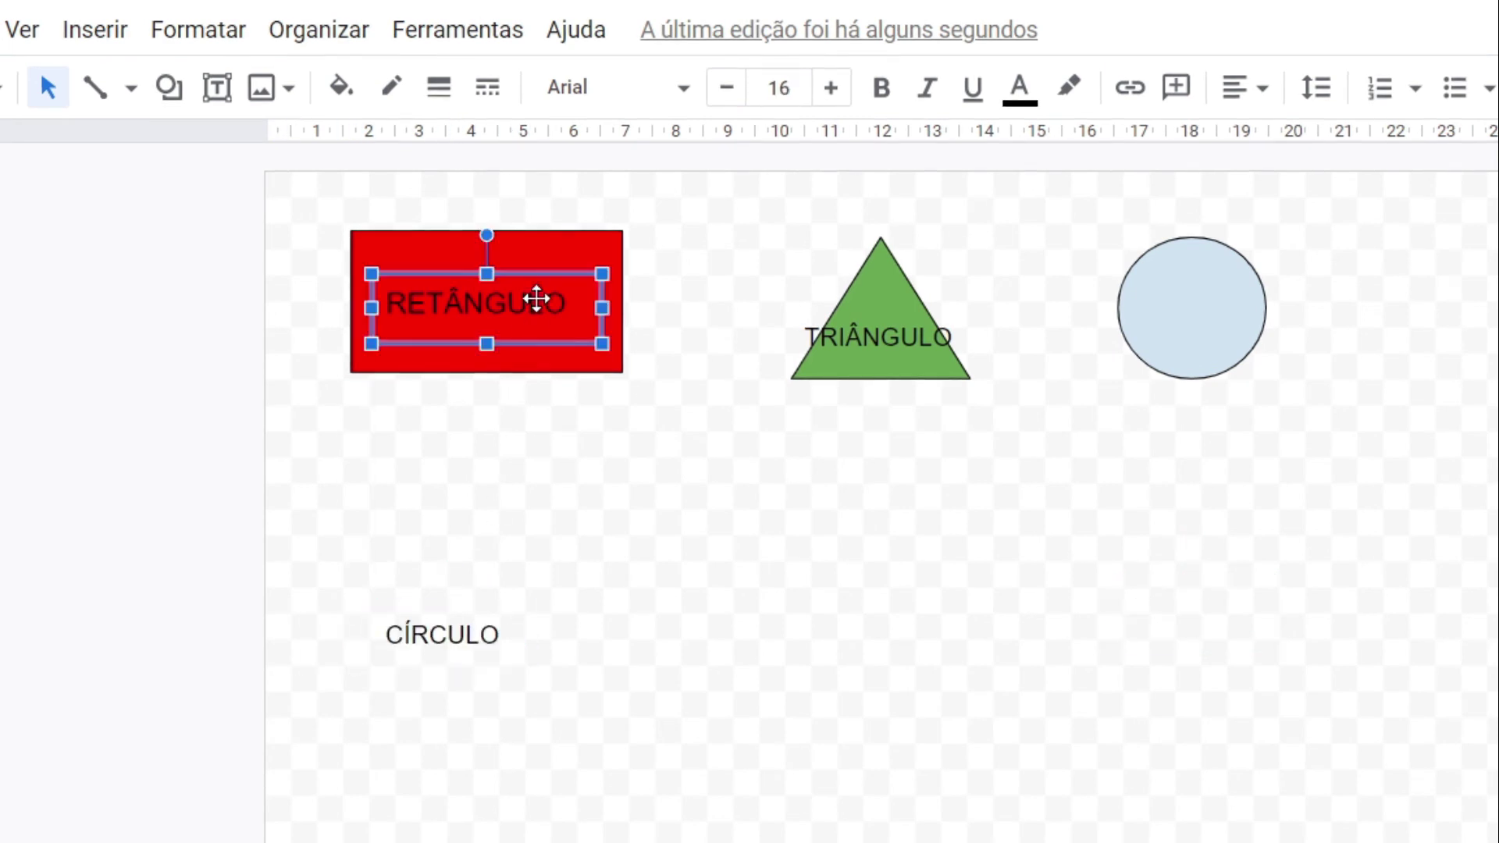
drag(554, 272, 826, 594)
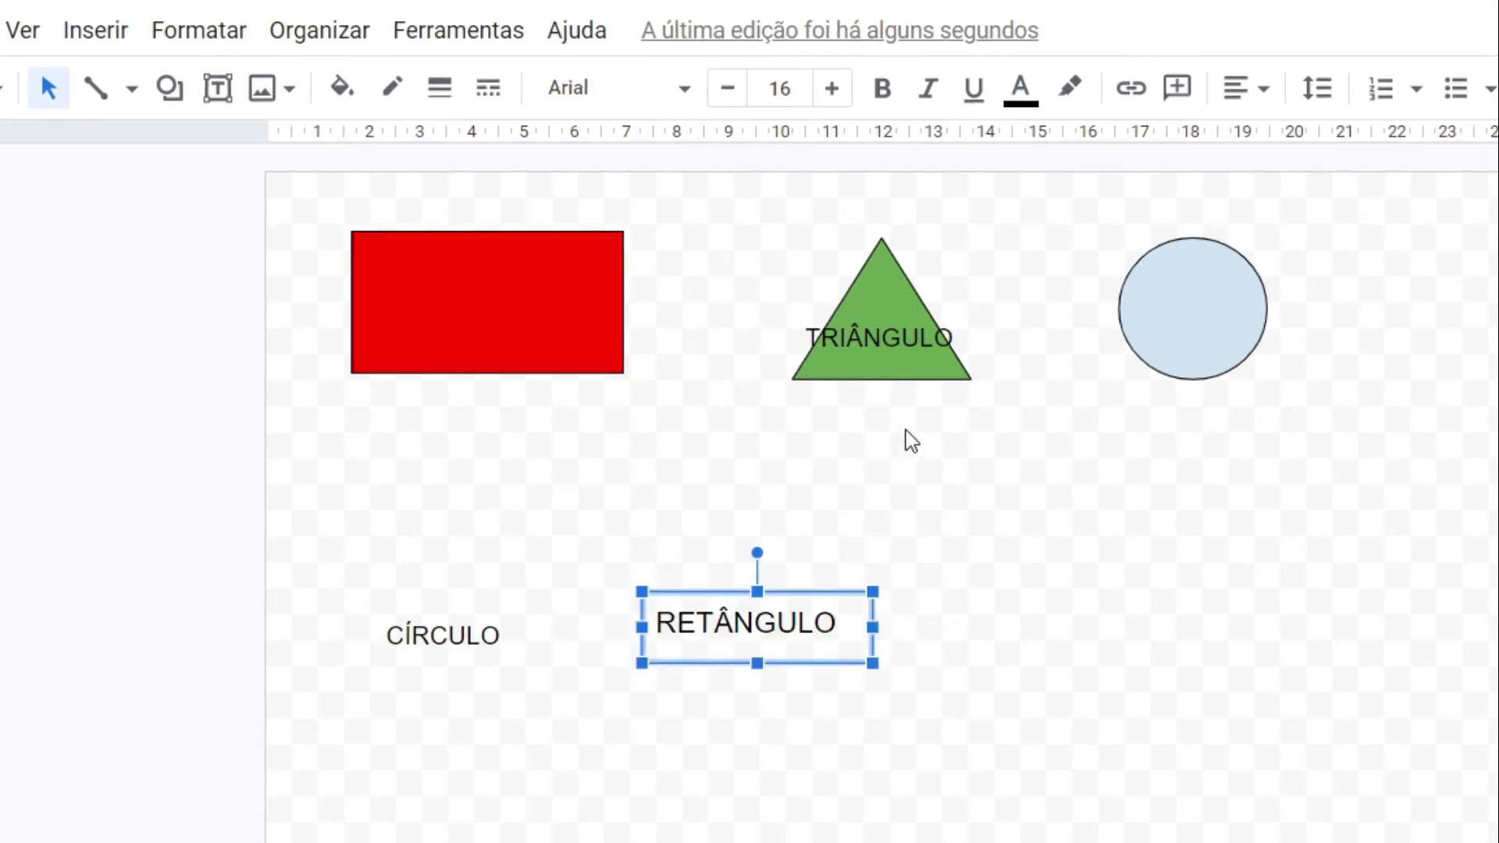
drag(923, 312, 1081, 593)
click(424, 647)
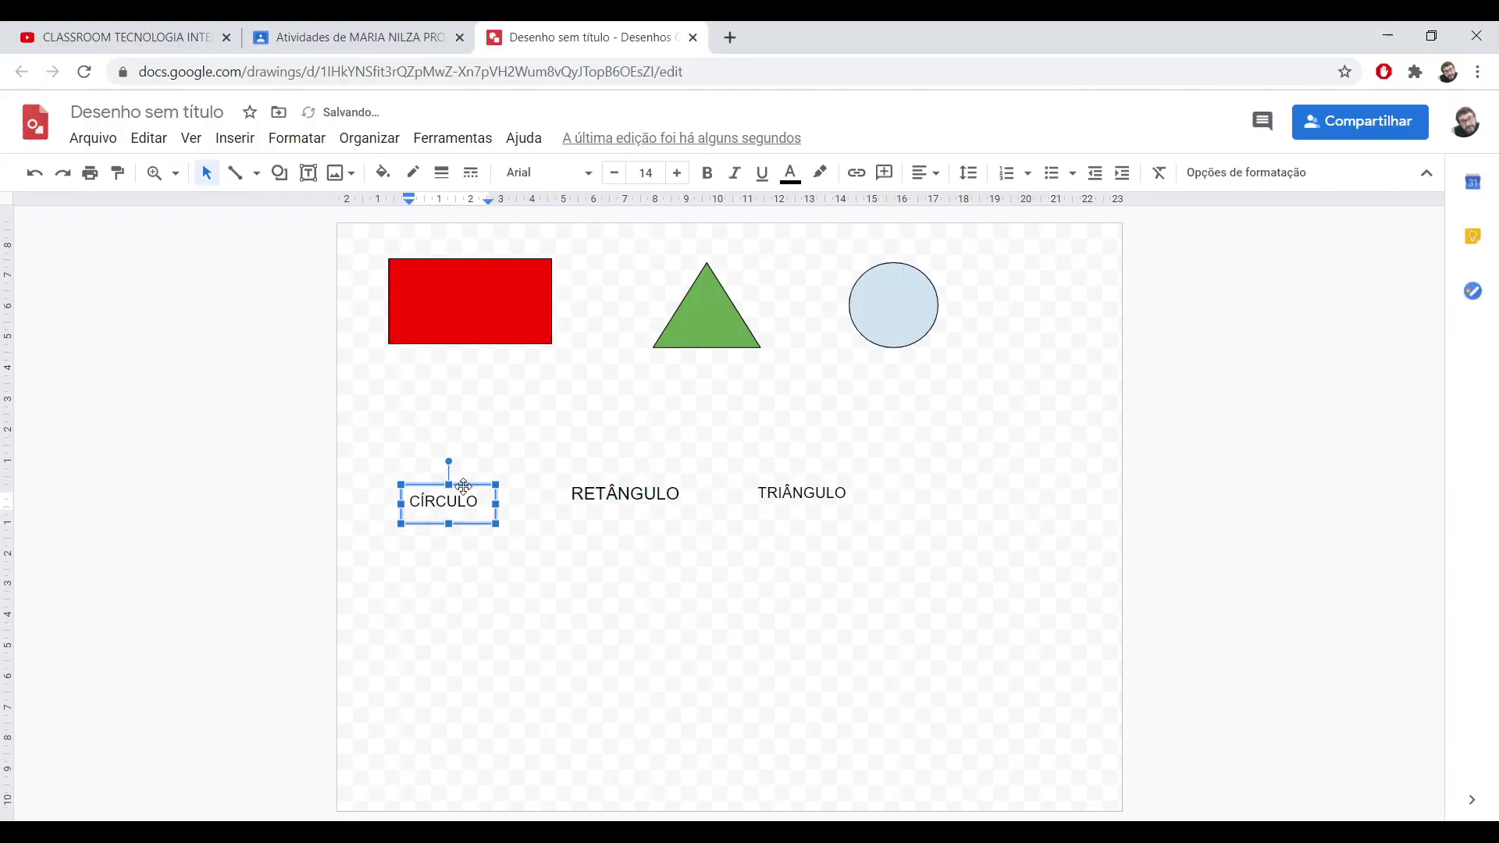
drag(464, 486, 466, 481)
click(711, 596)
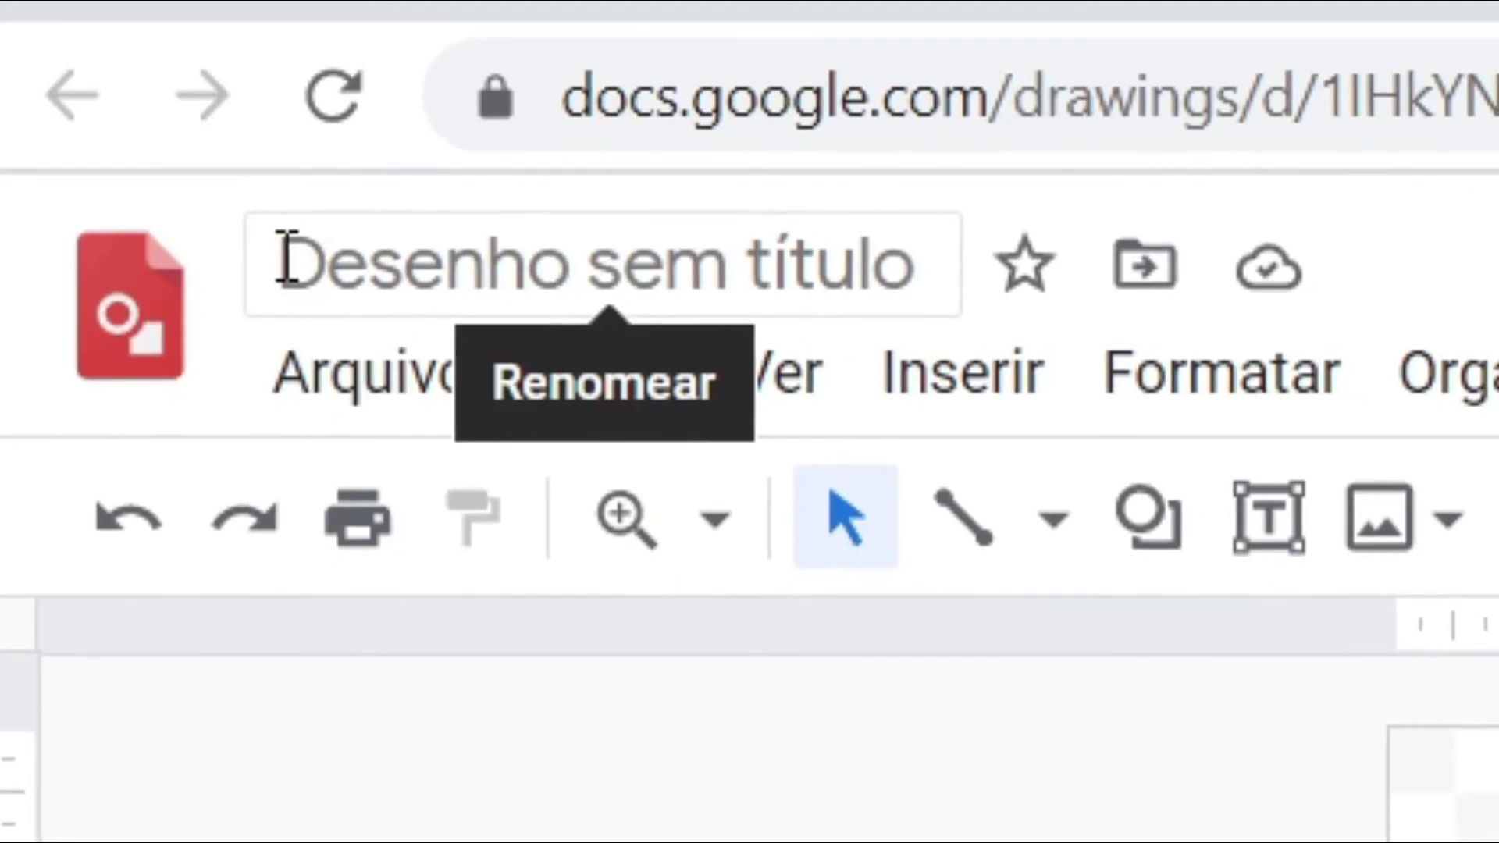
- Rename the drawing as "FORMA GEOMÉTRICA"
click(287, 257)
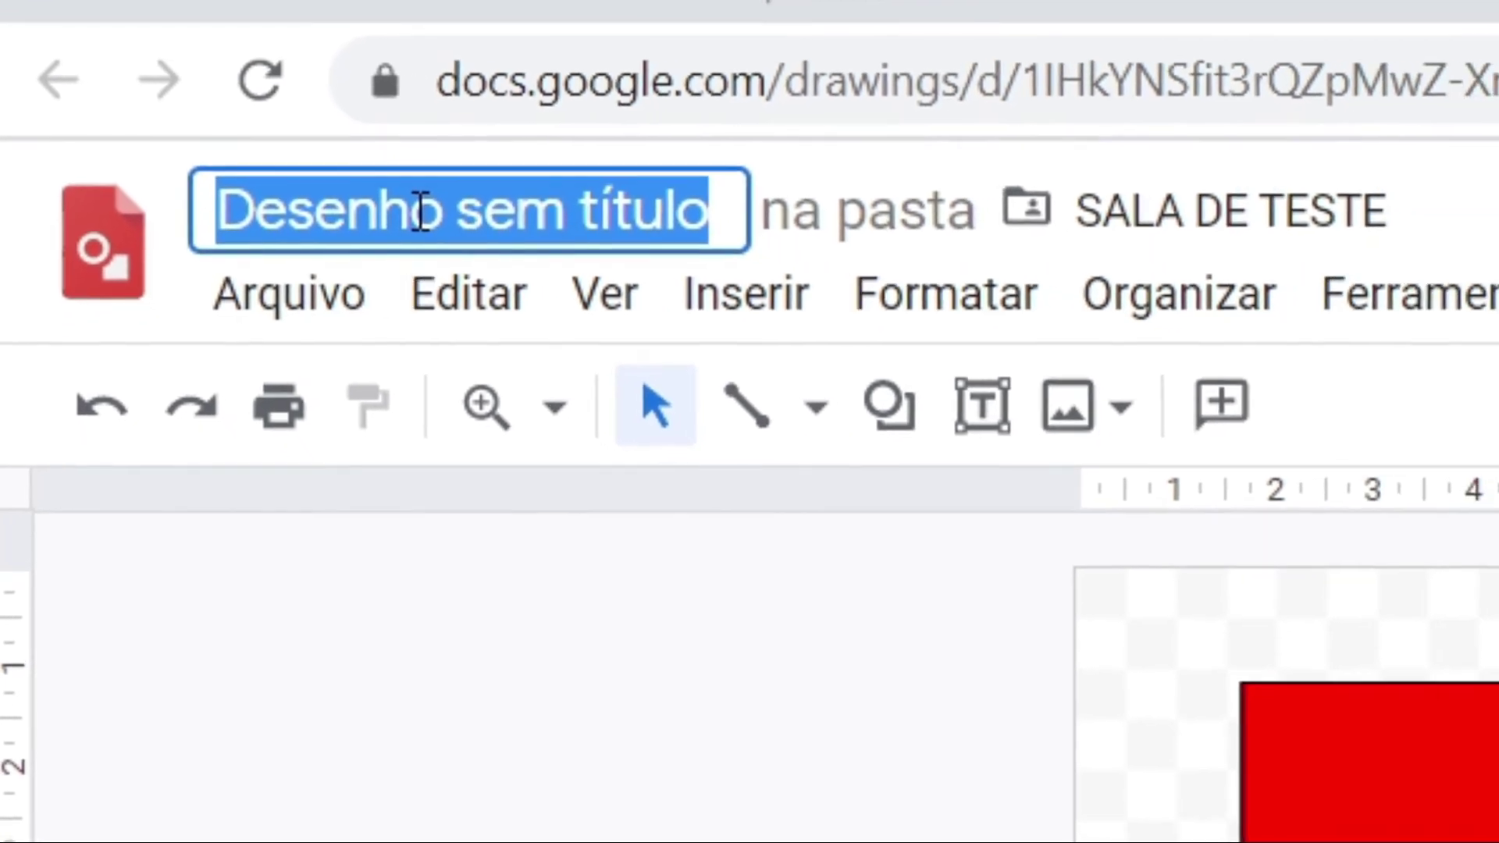
text(FORM)
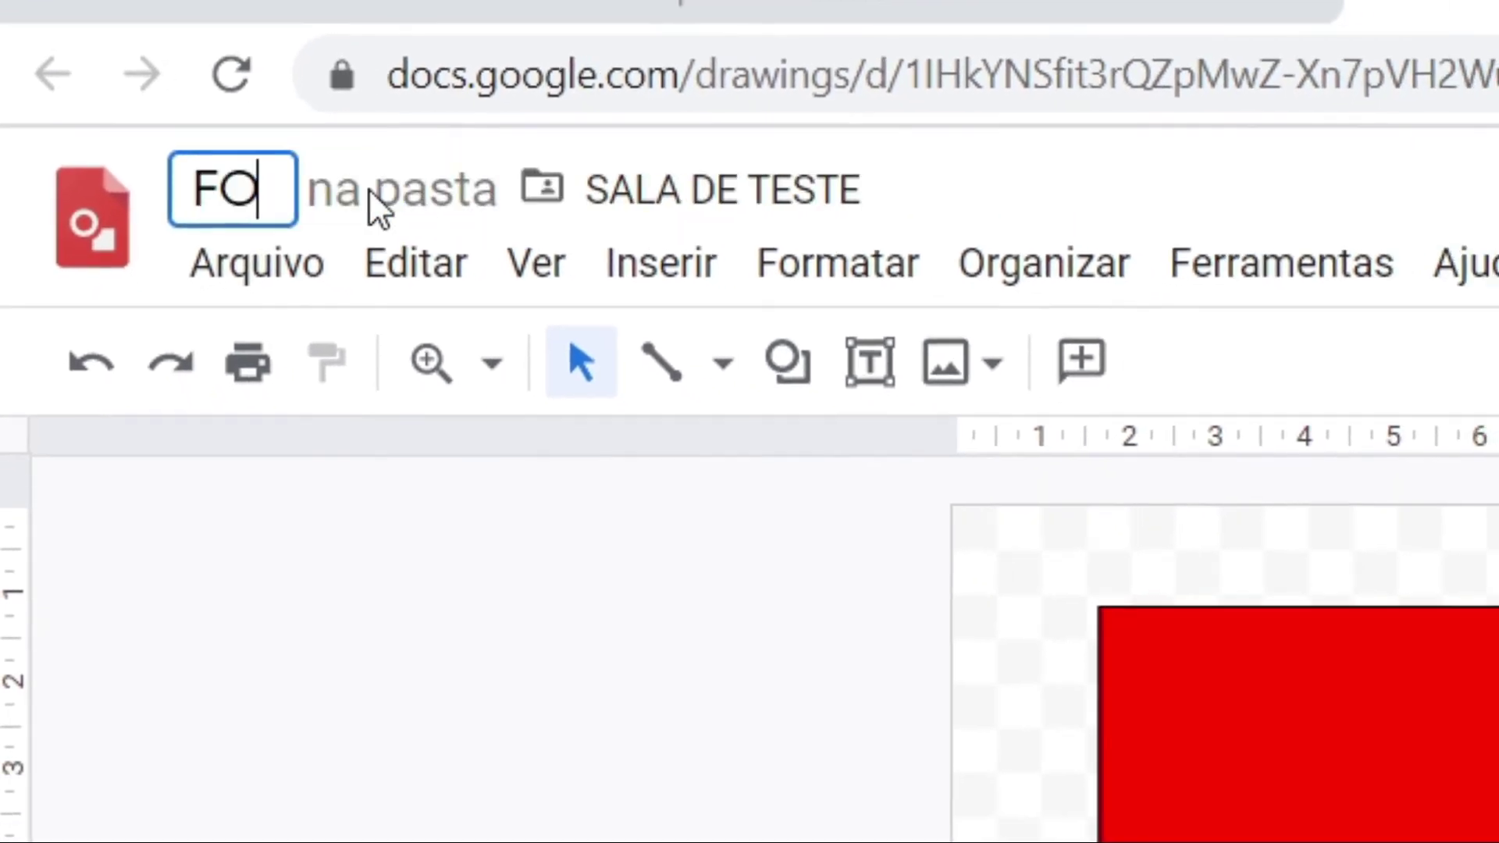
text(A GEO)
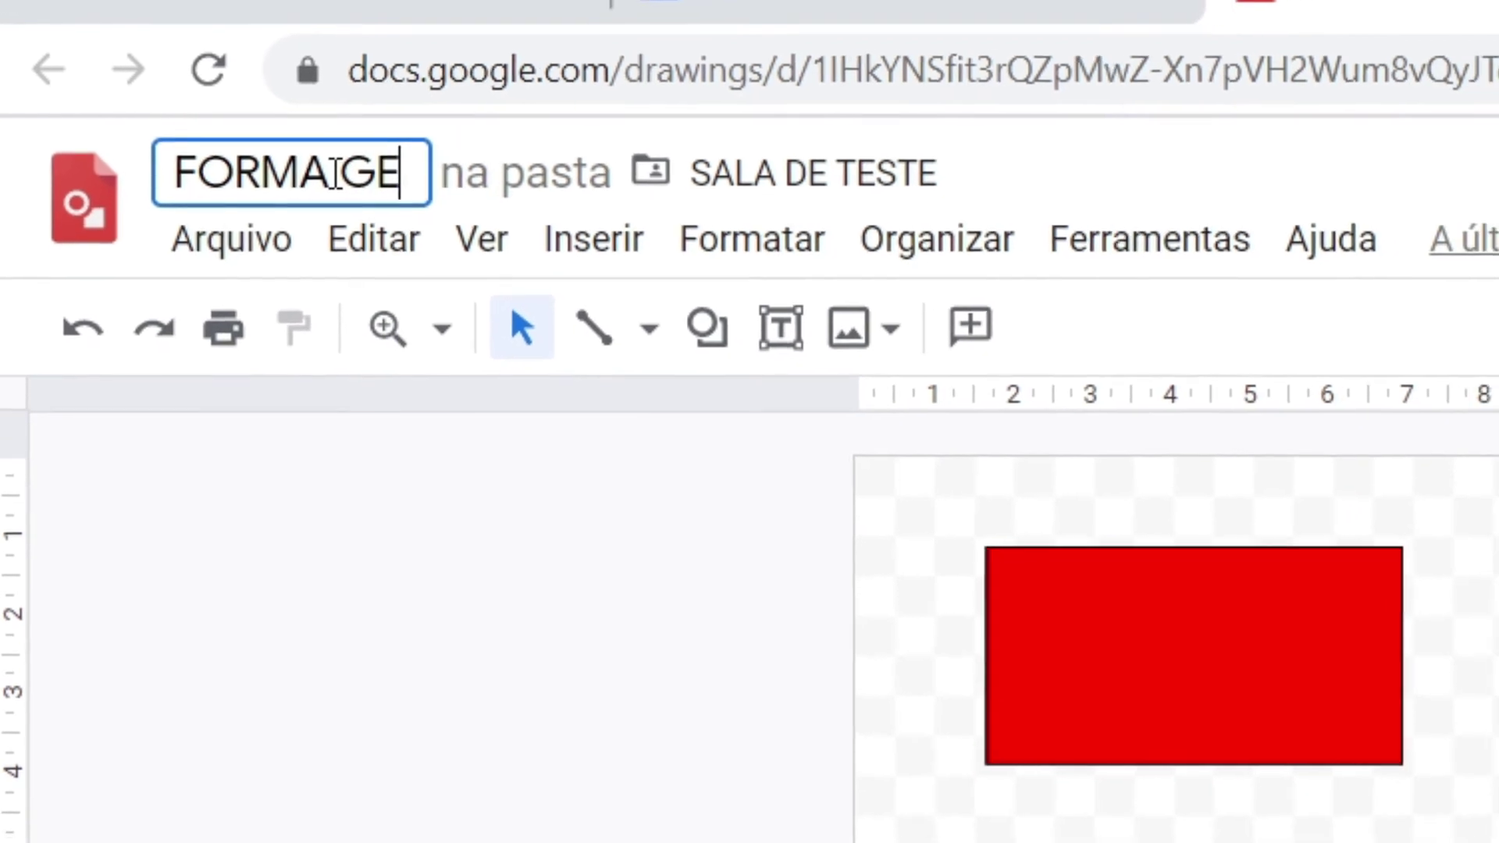
text(M´TRICA)
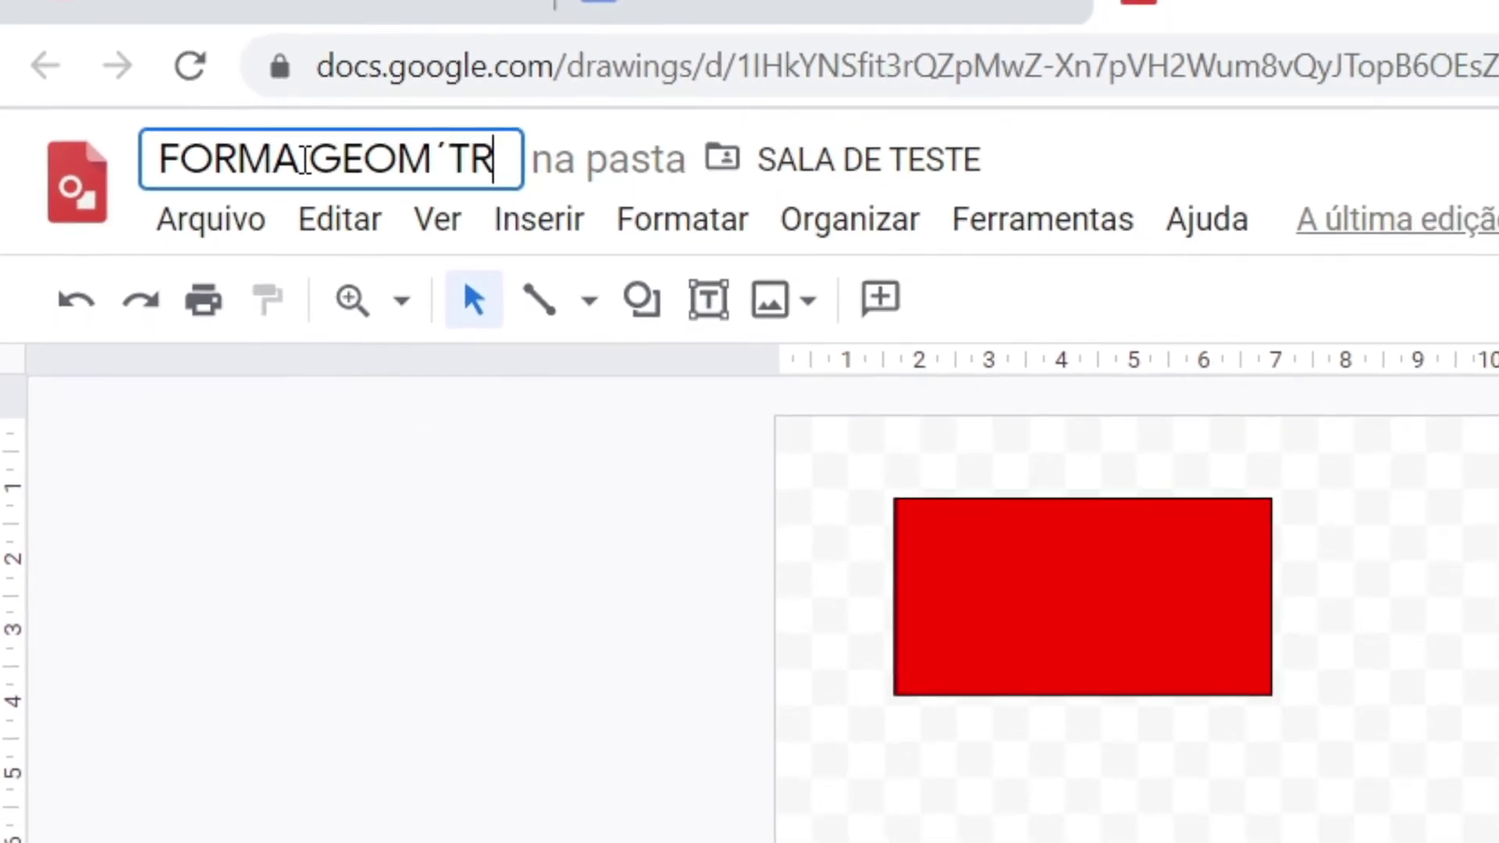
click(299, 156)
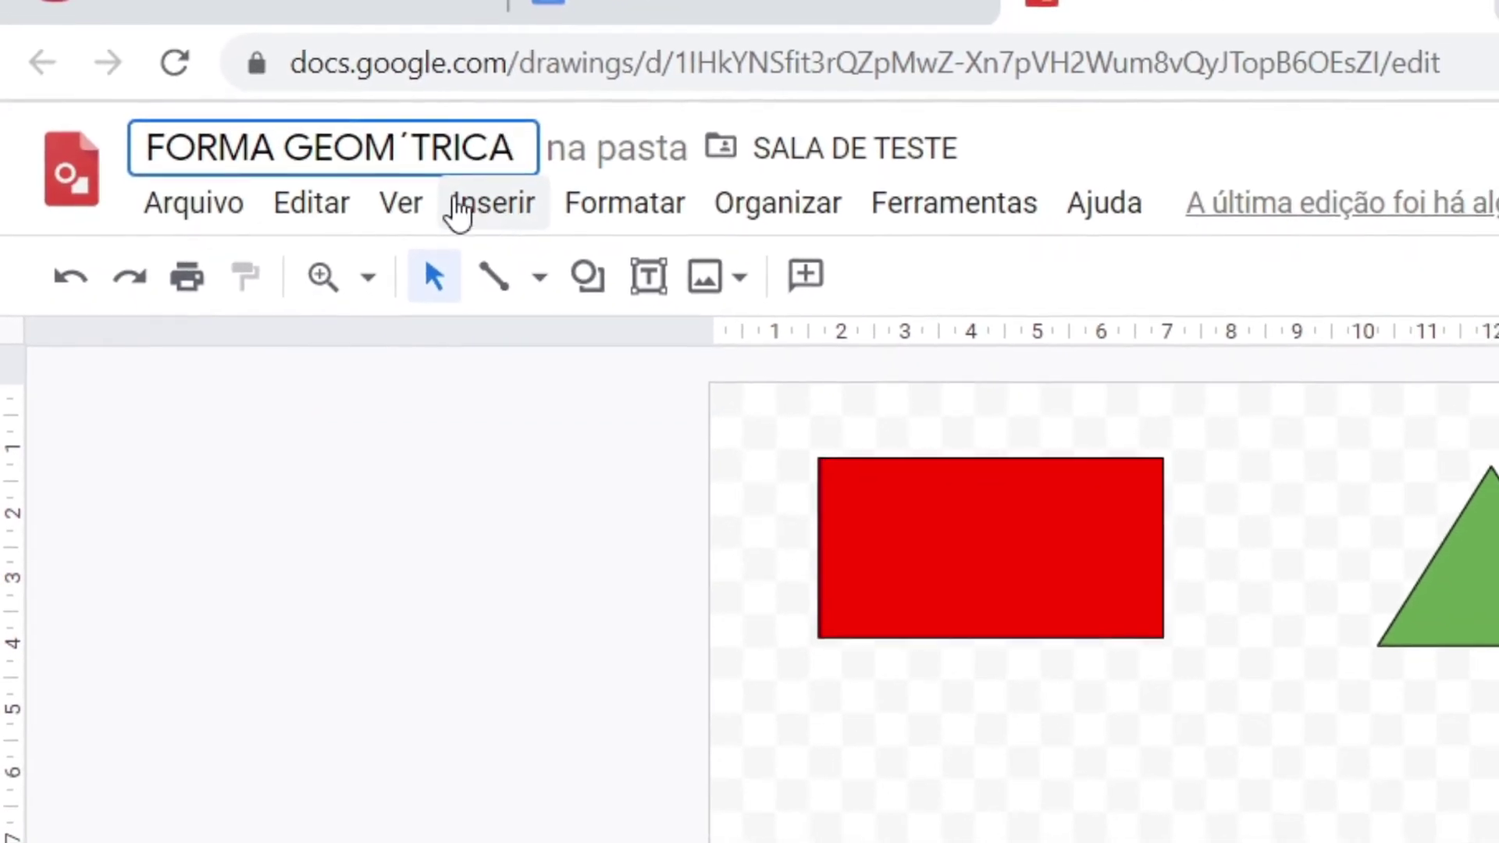
click(403, 145)
key(BackSpace)
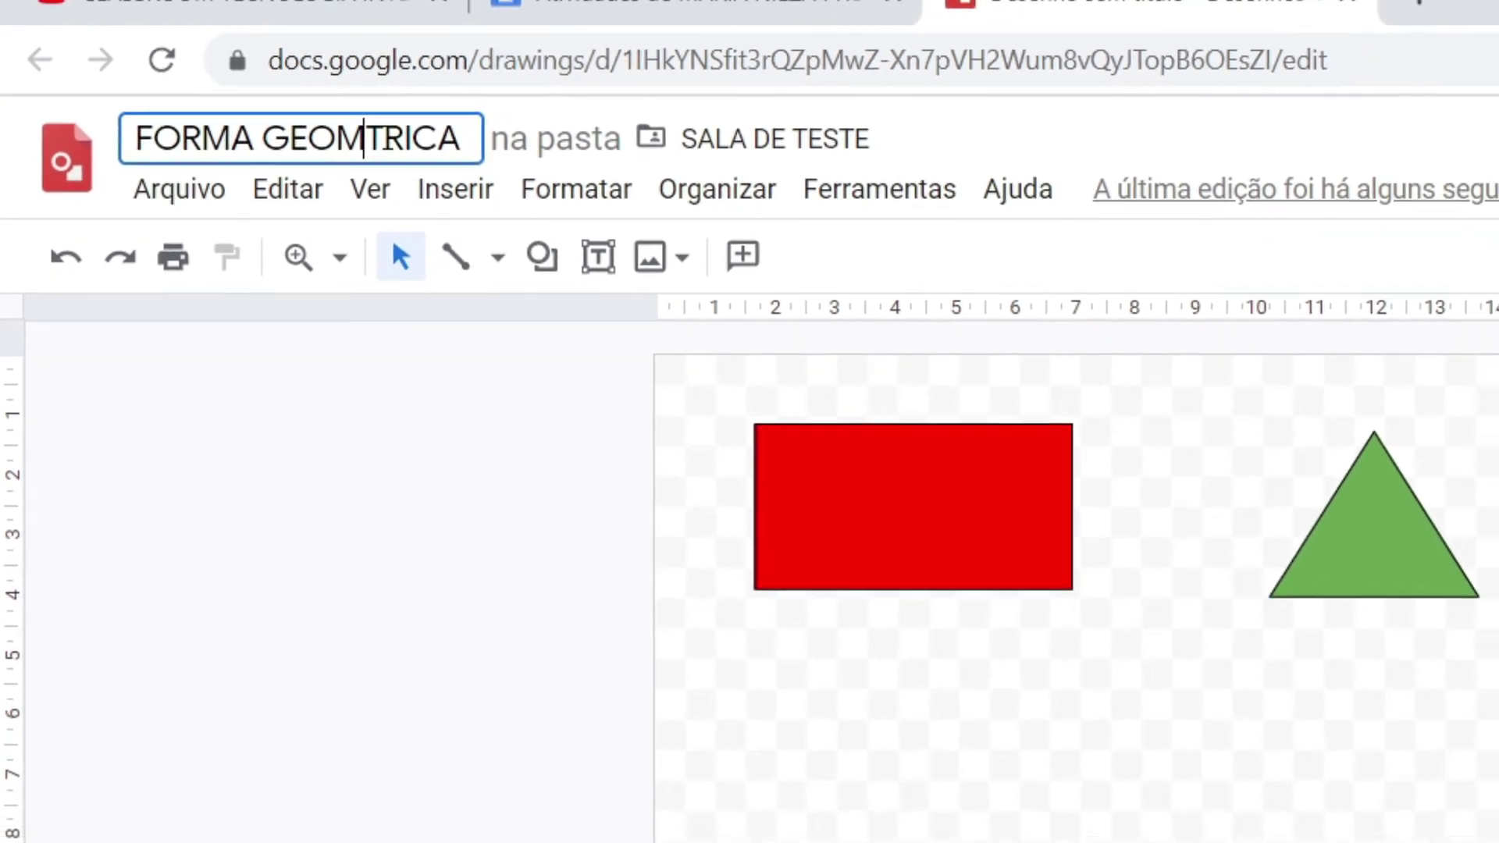
text(É)
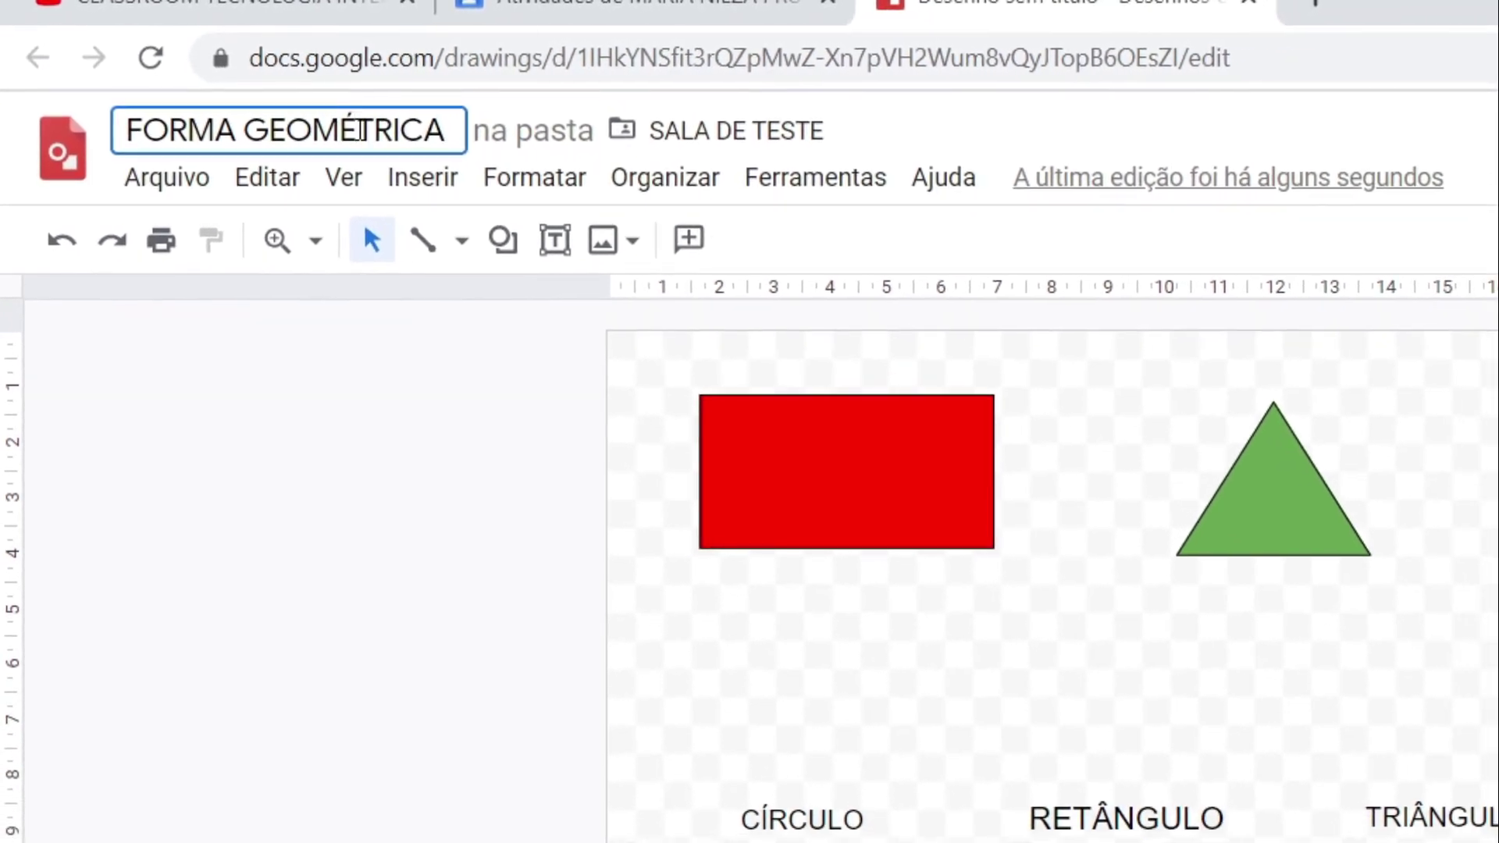
key(Return)
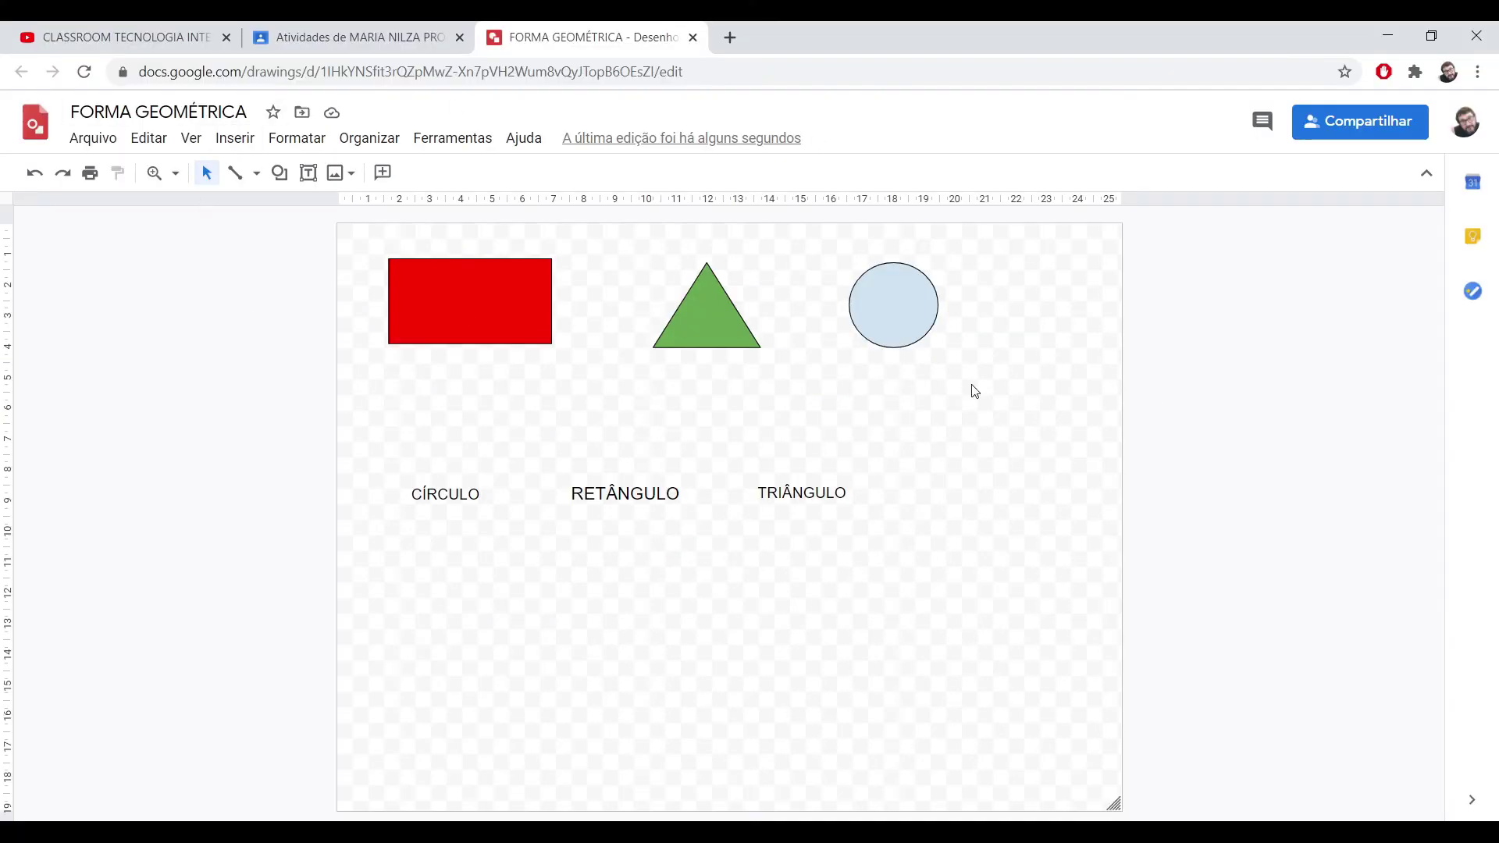
- Close the drawing and reload the Google Classroom assignment page to refresh the attached drawing's name
click(693, 38)
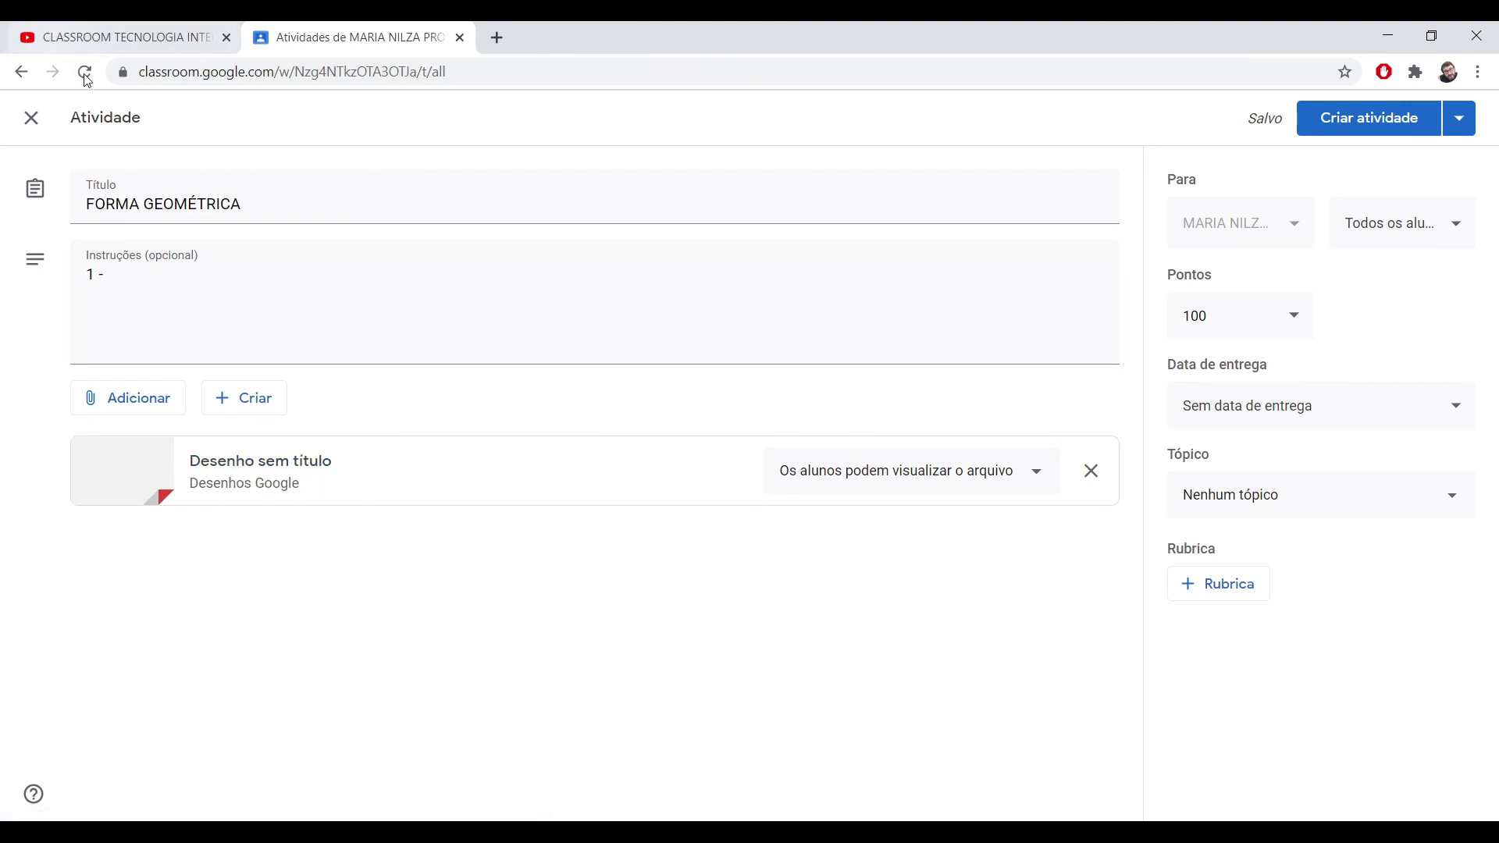
key(F5)
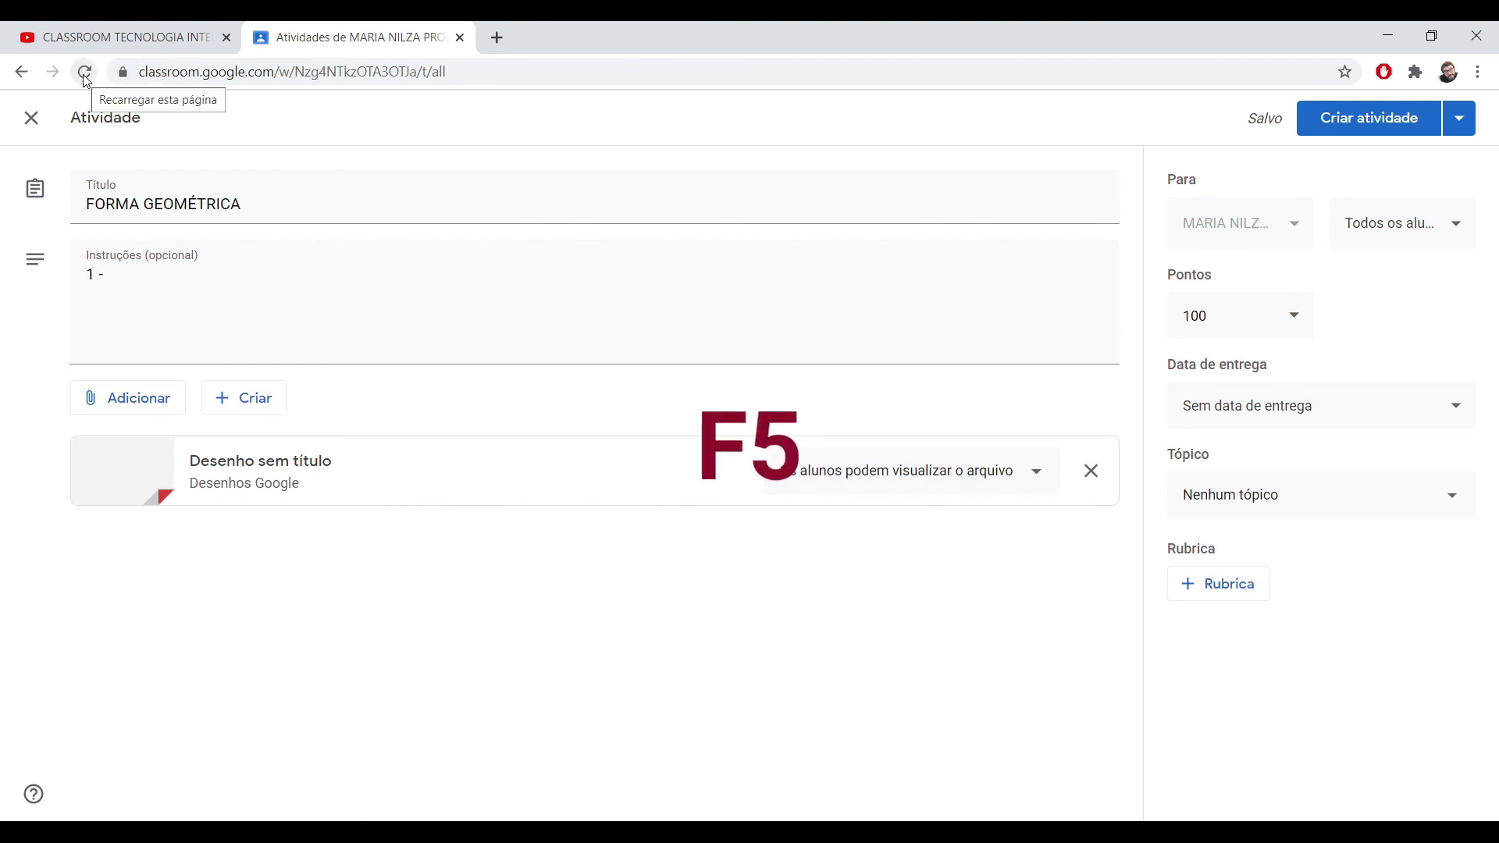
- Reload the Classroom page and reopen the FORMA GEOMÉTRICA draft assignment for editing
click(85, 74)
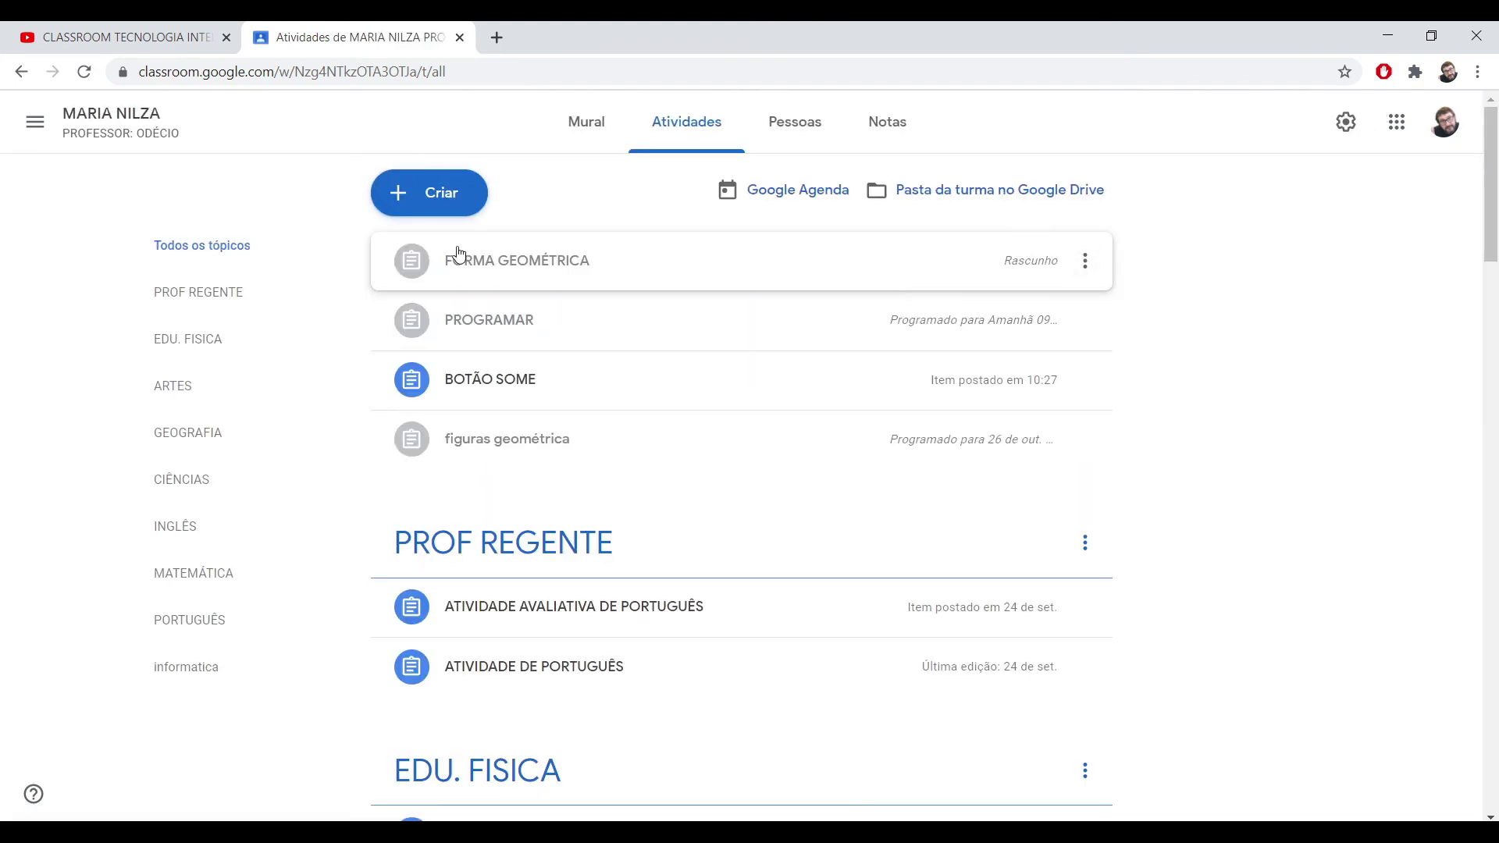
click(1097, 264)
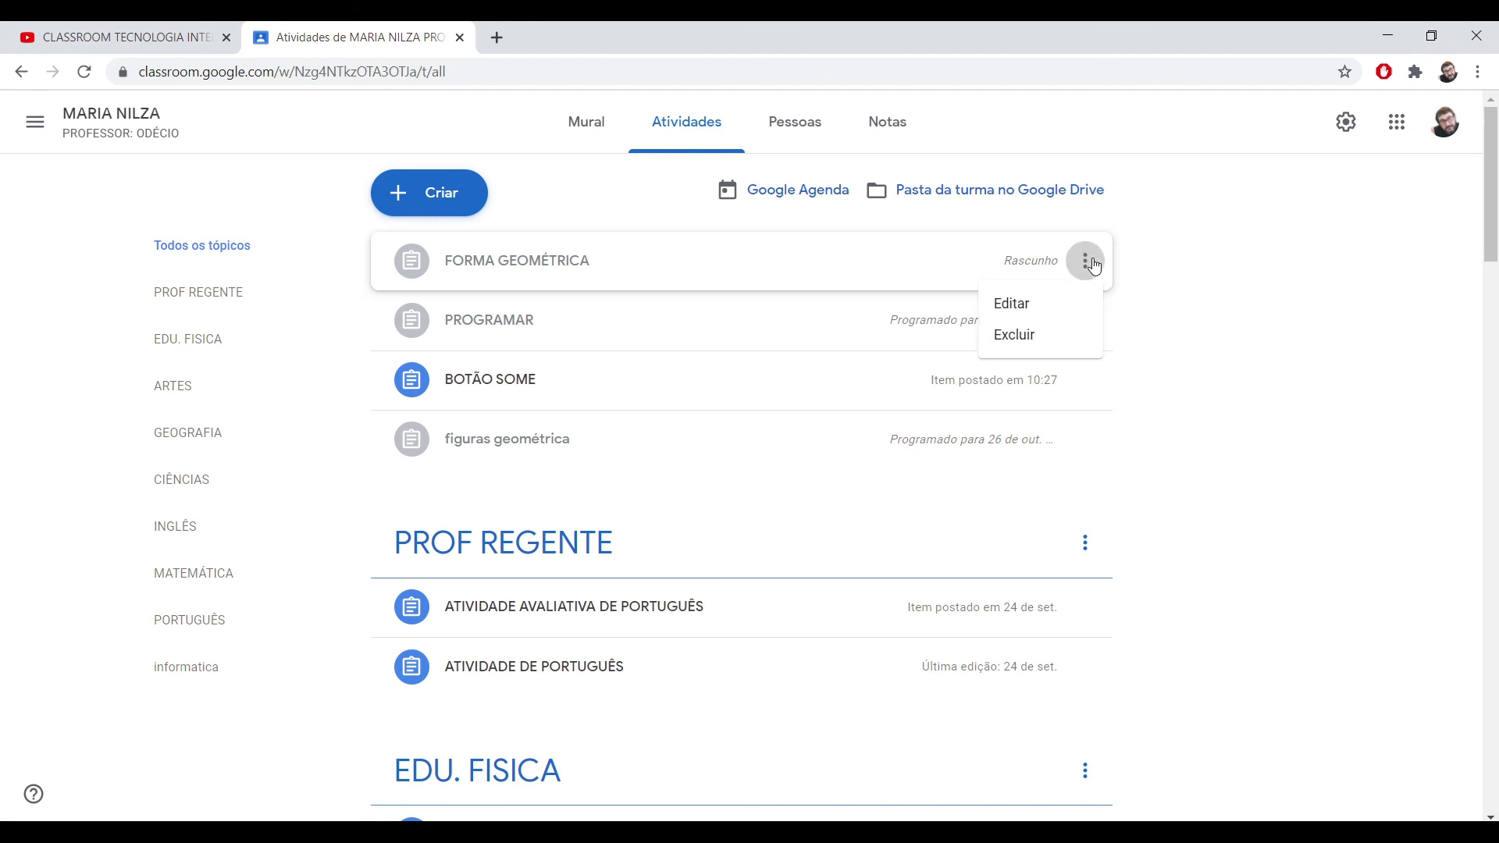
click(1055, 306)
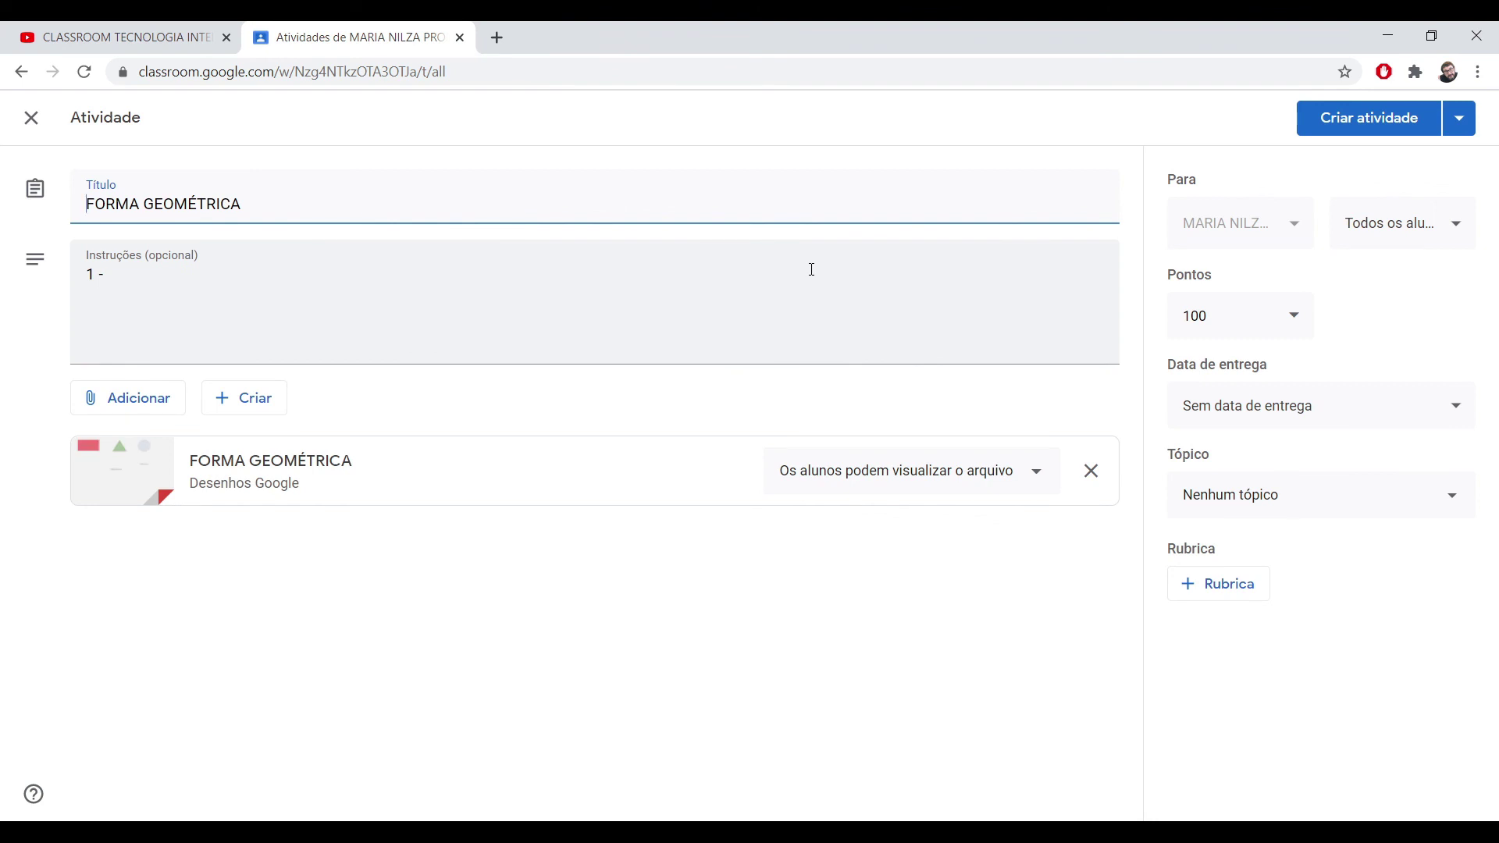
- Complete the first instruction as "1 - CLIQUE EM FORMA GEOMÉTRICA" and start a second line with "2 -"
click(203, 279)
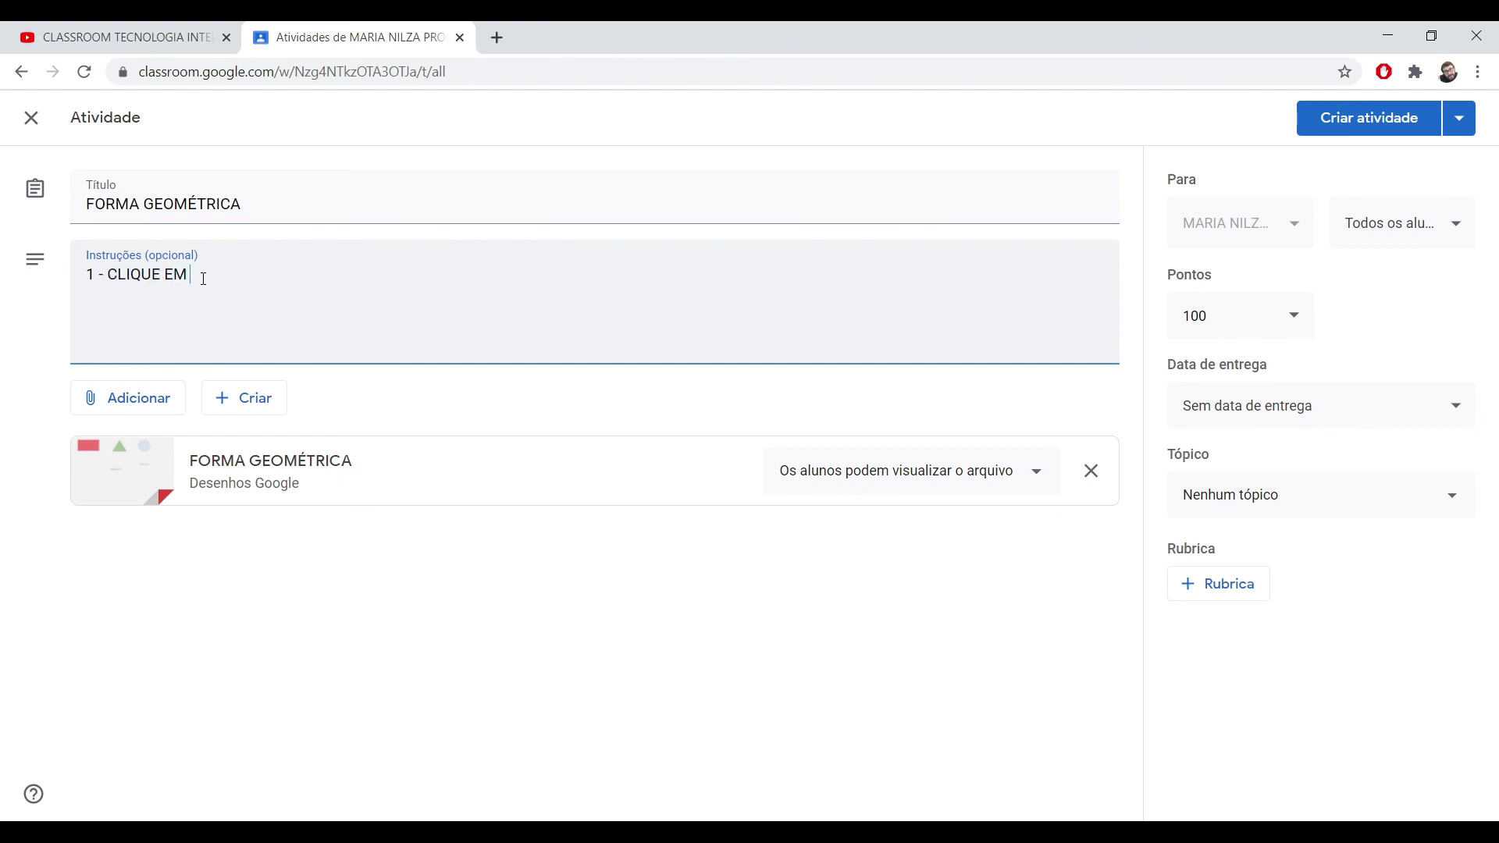
text(CLIQUE EM FOR)
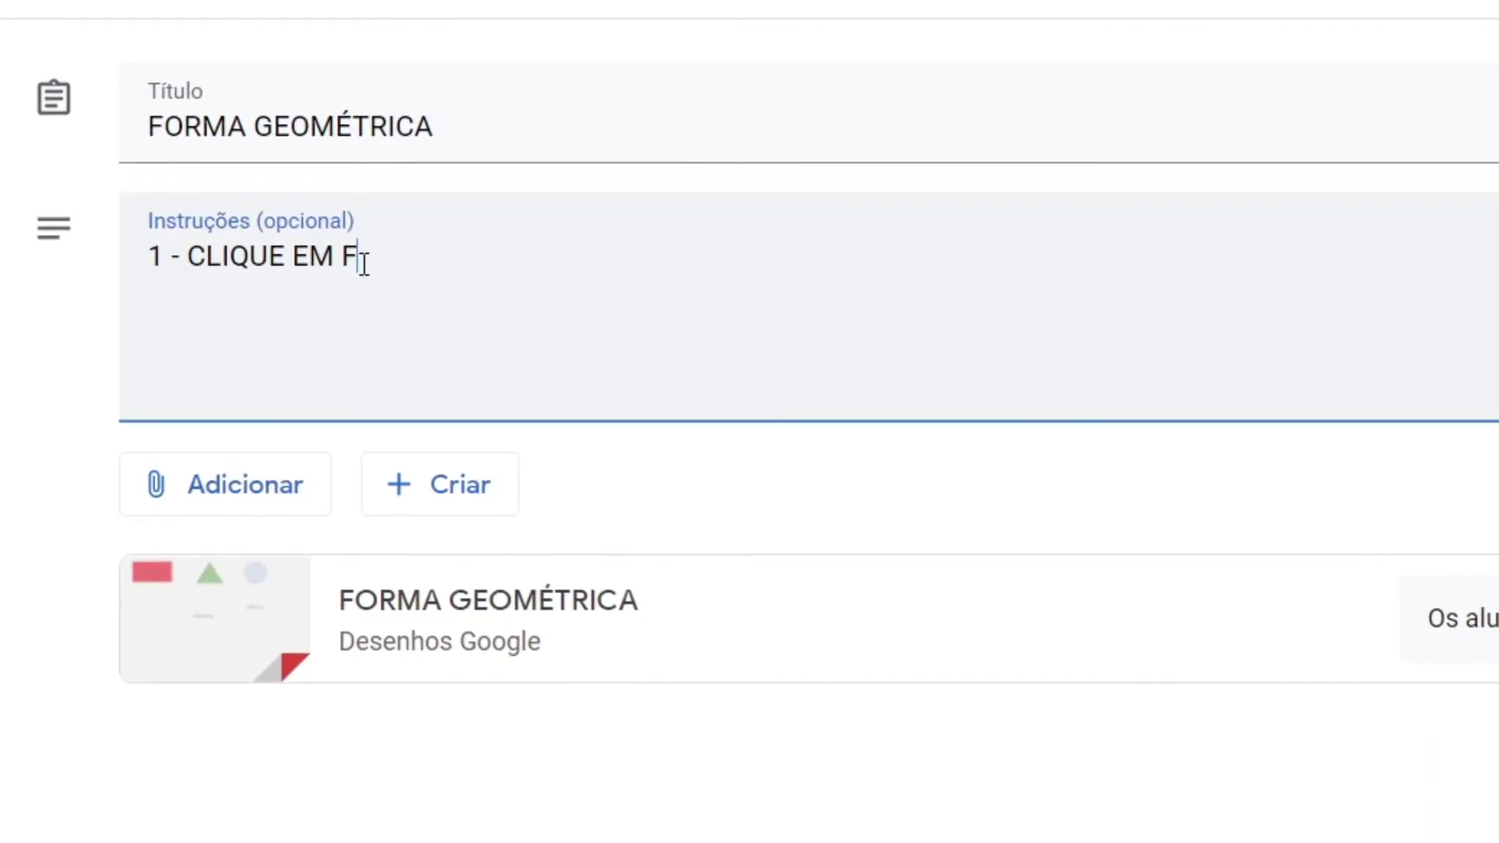
text(MA GE)
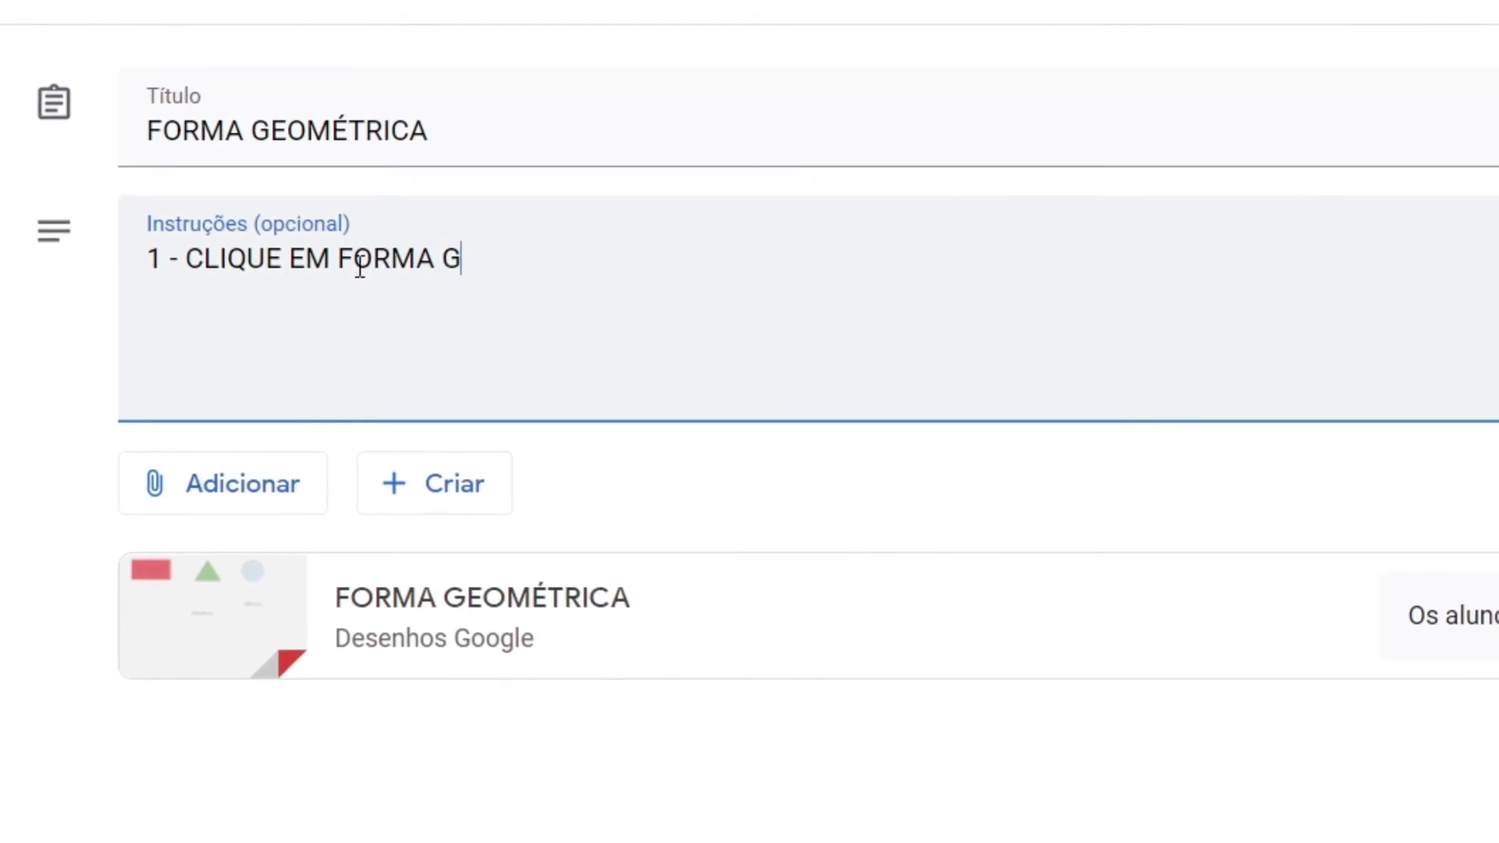
text(OMÉTRICA)
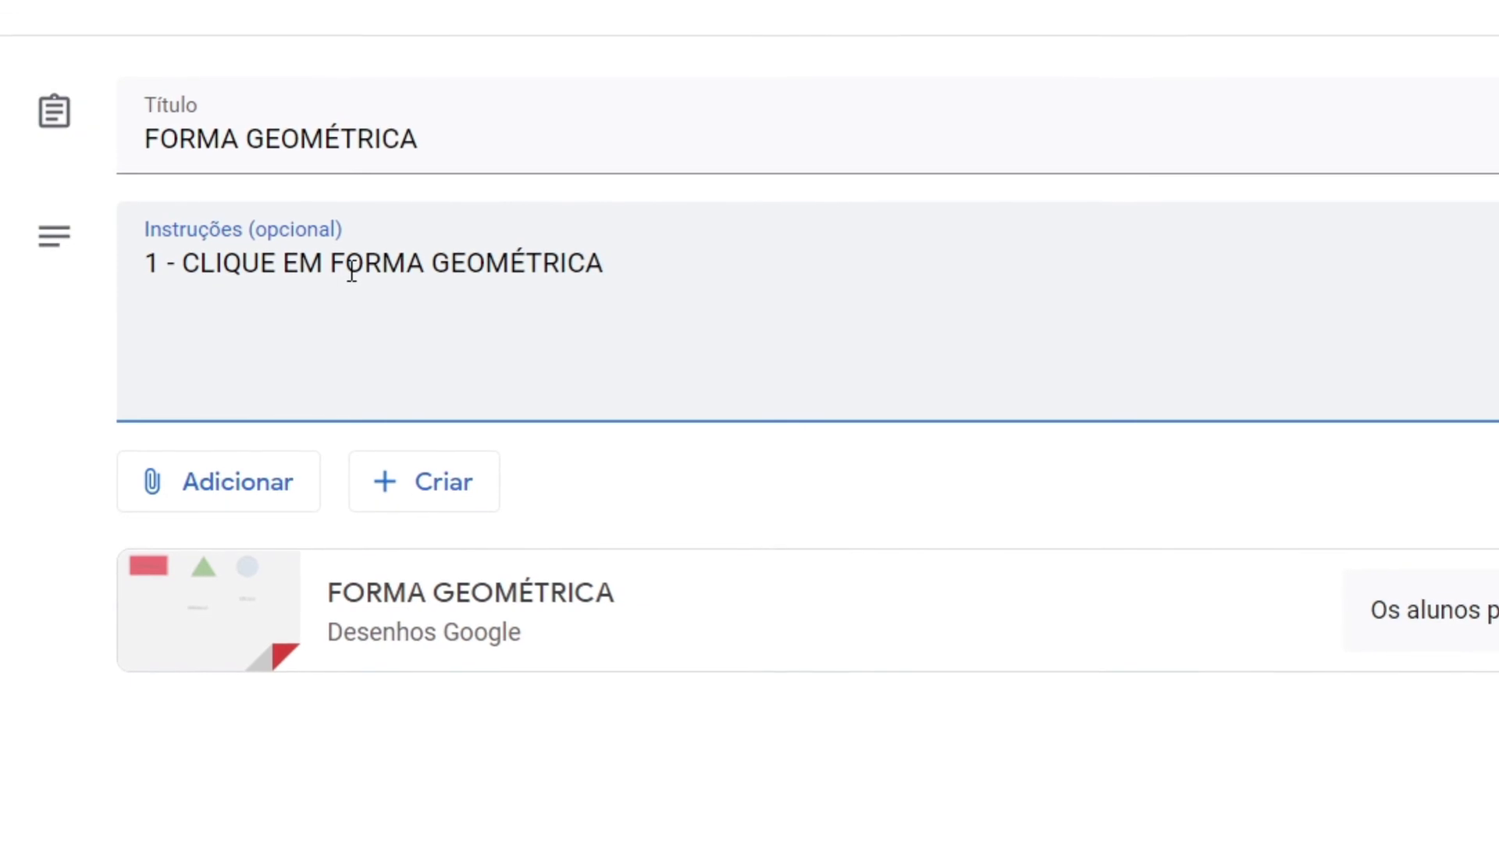
key(Return)
text(2 -)
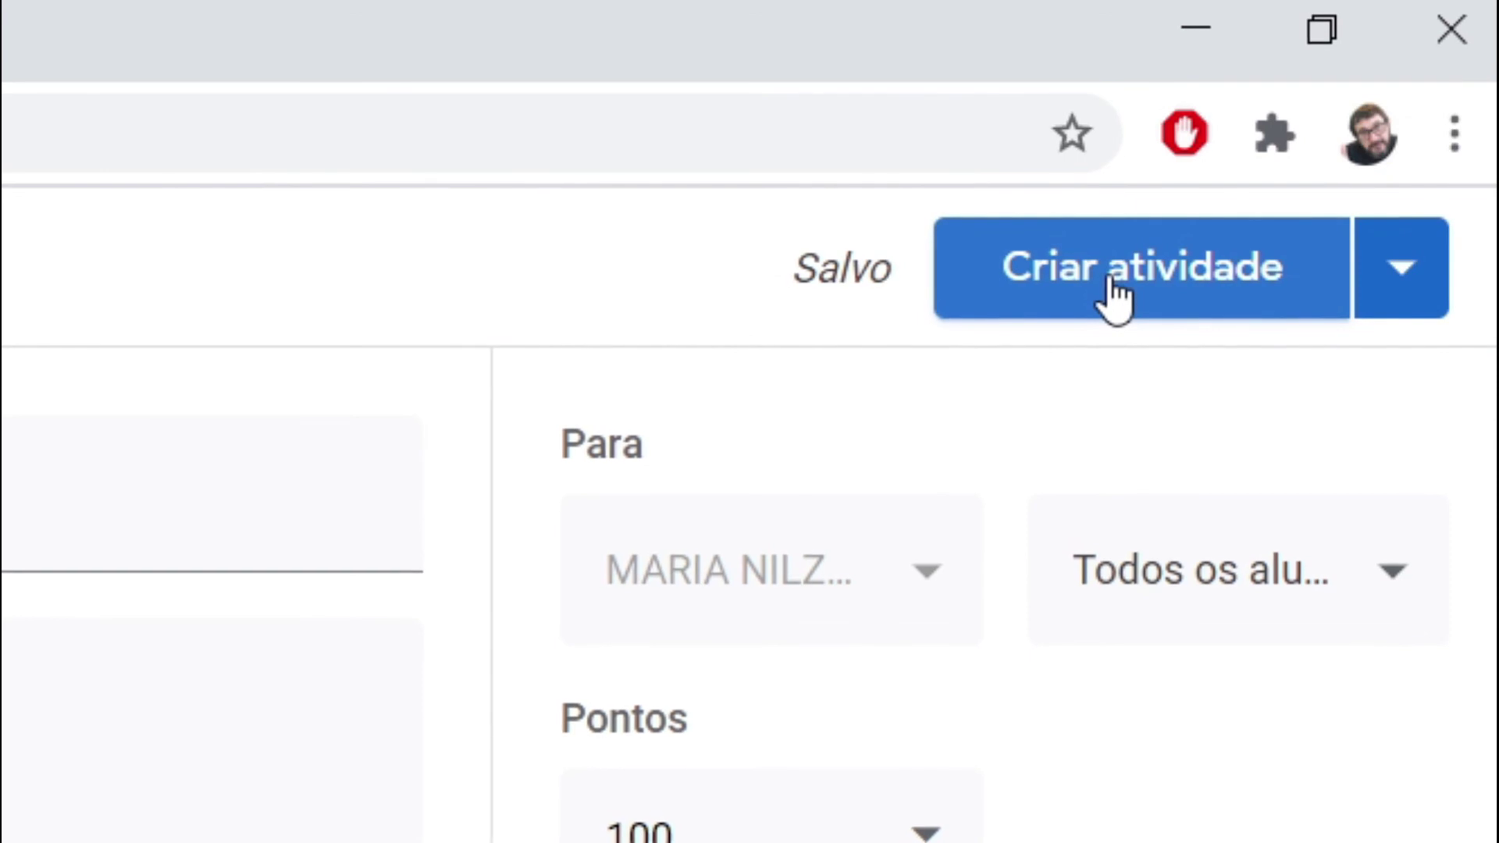
- Schedule the FORMA GEOMÉTRICA assignment for 26 October 2020 at 10:30
click(1393, 270)
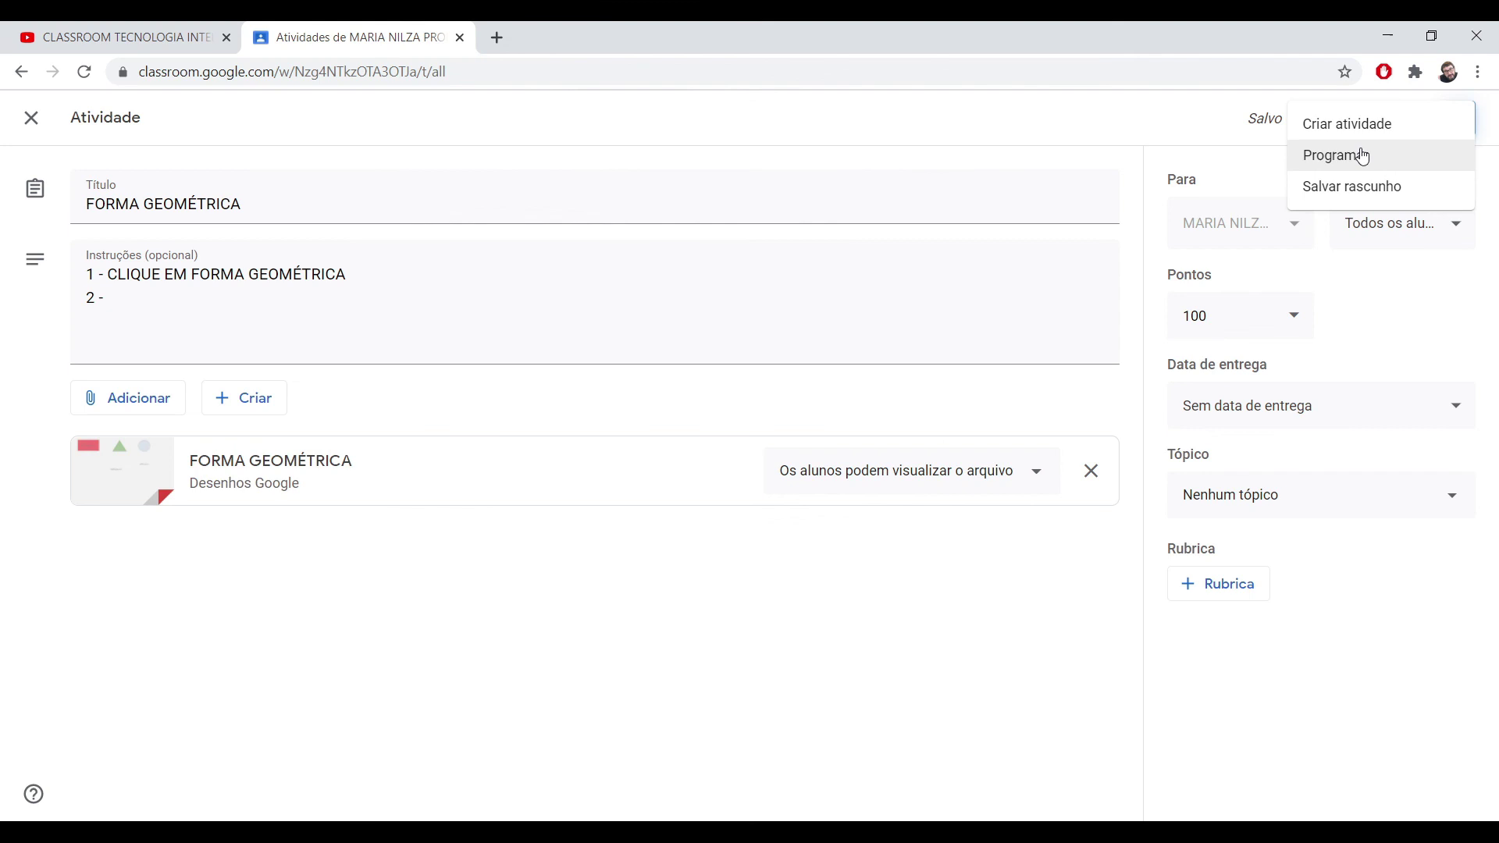
click(1362, 156)
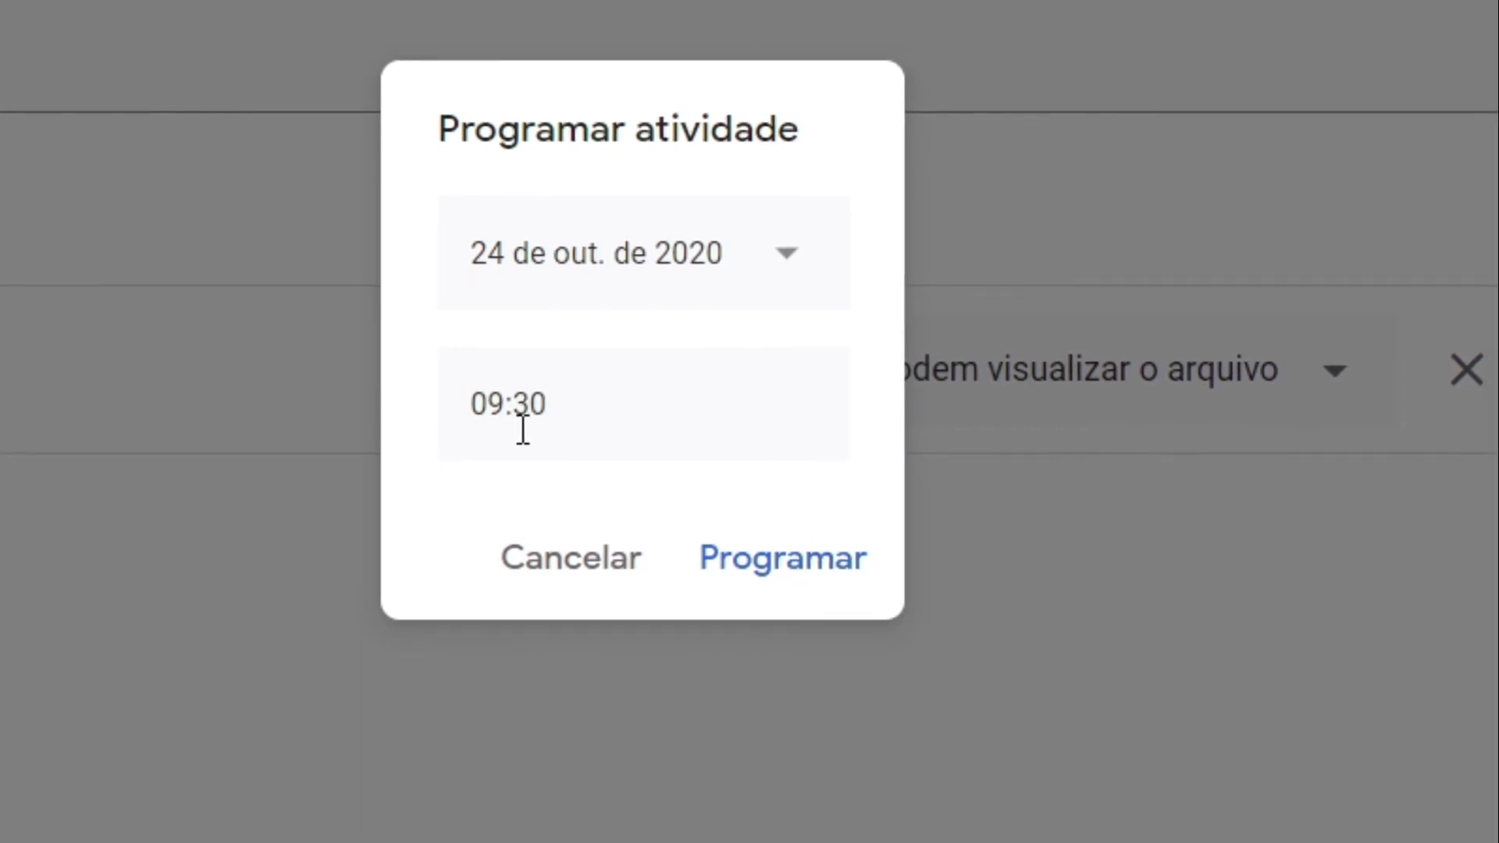
click(785, 258)
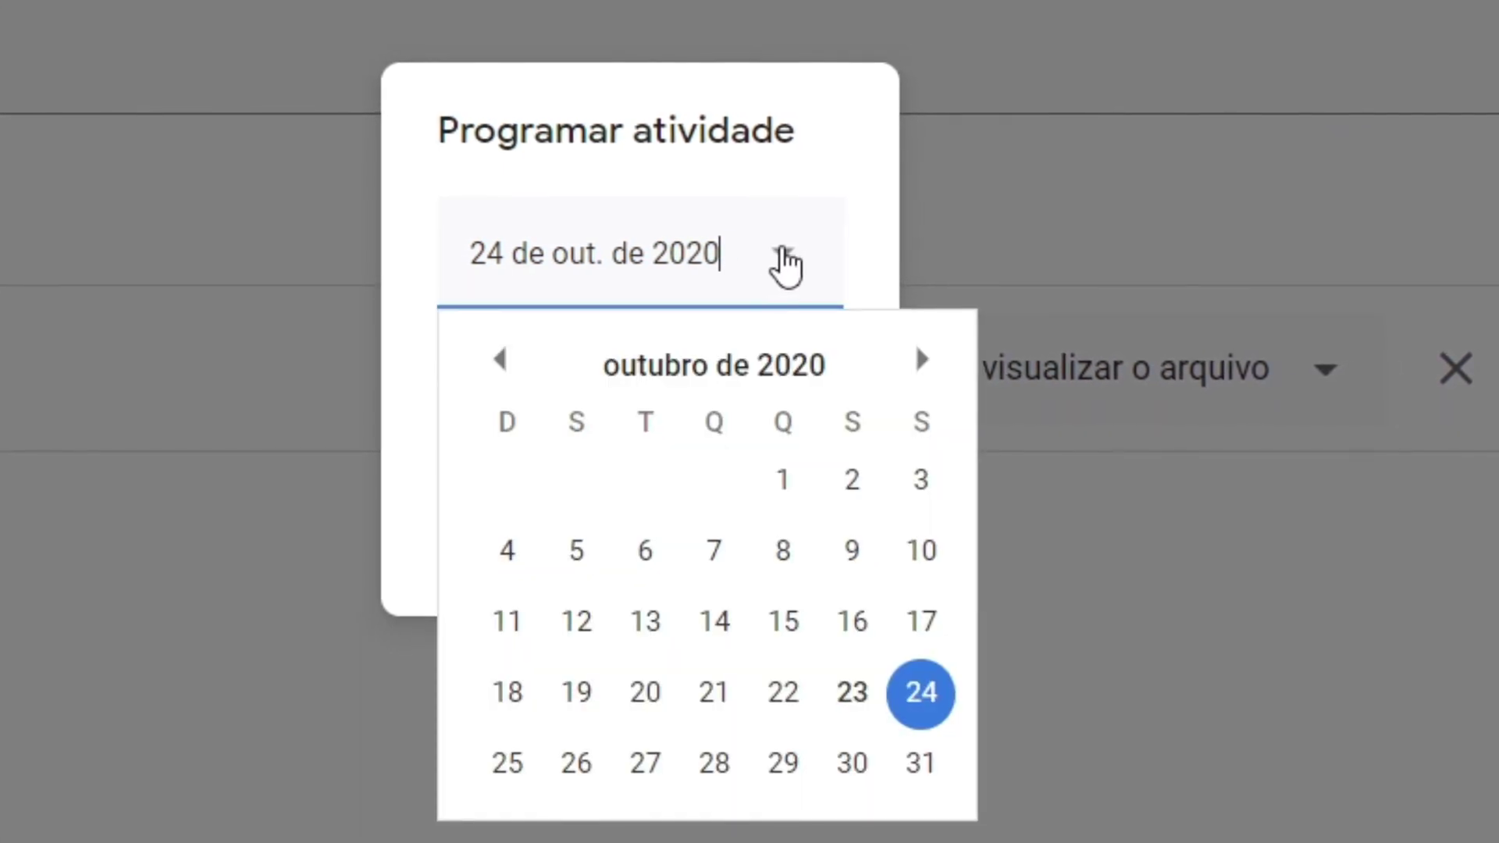
click(592, 766)
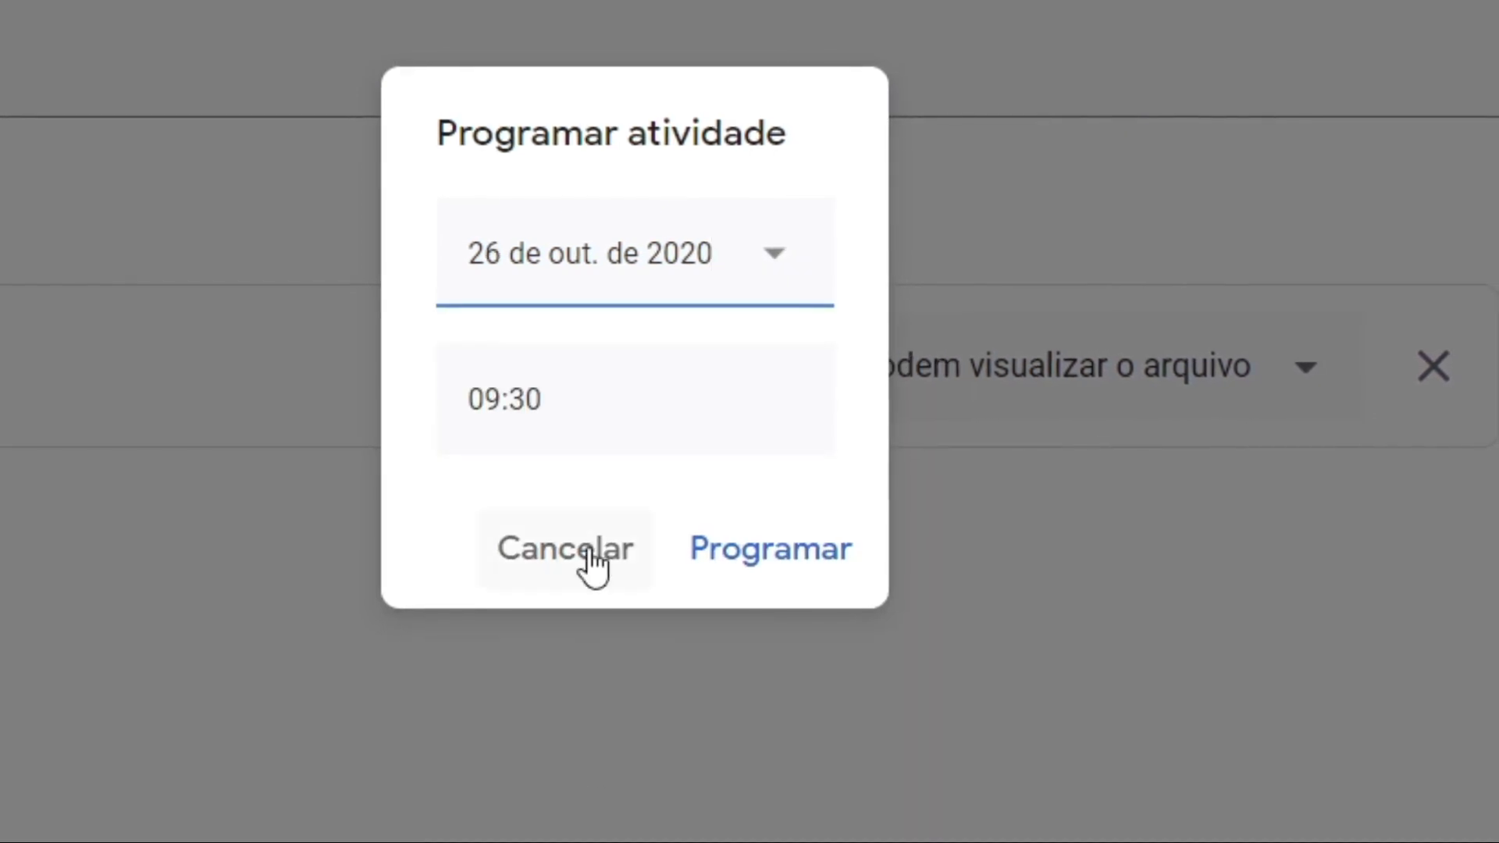
click(495, 394)
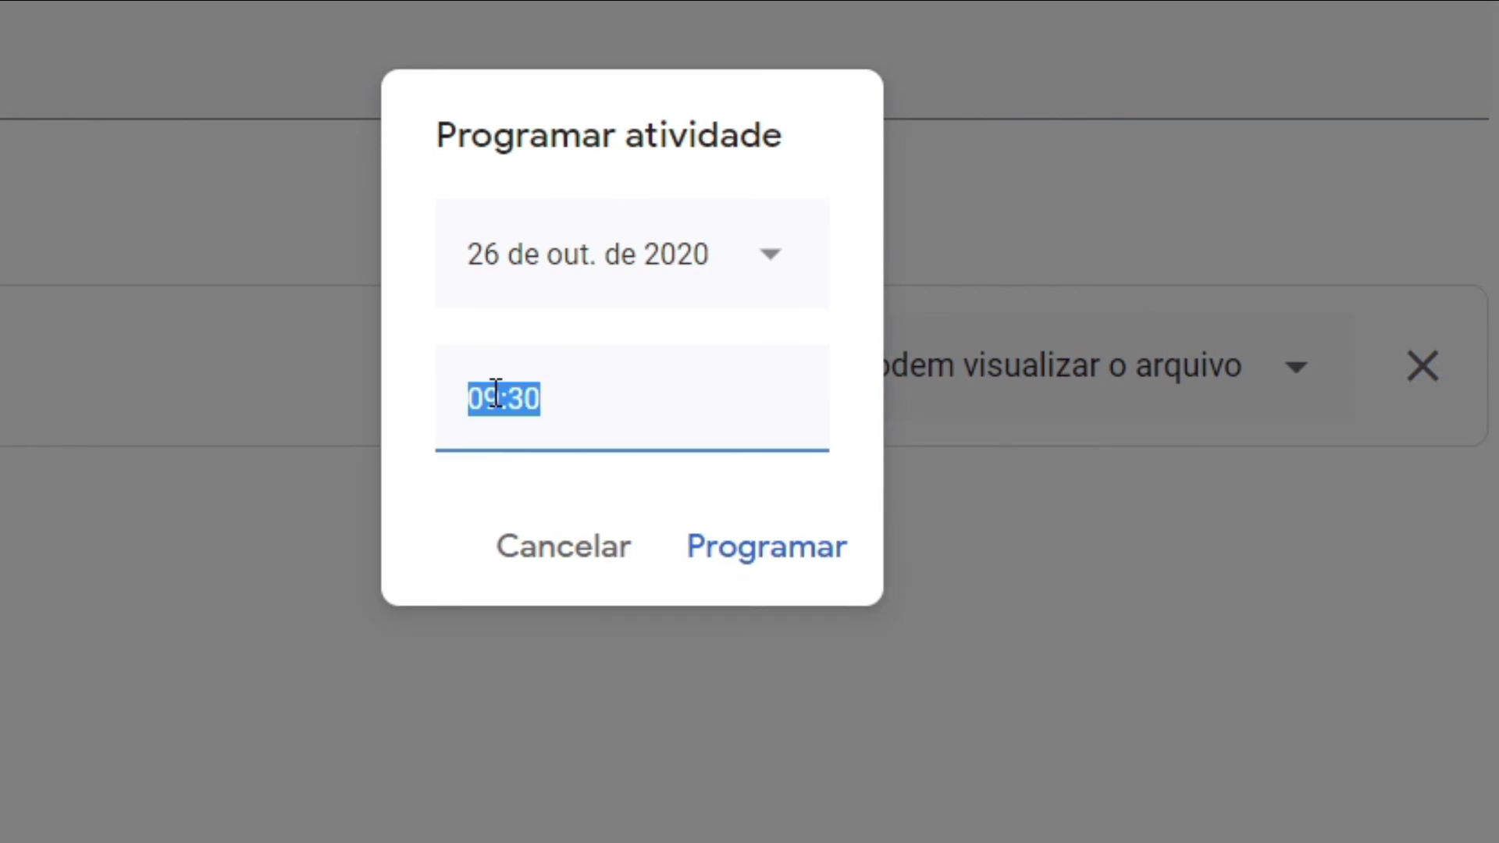
click(498, 396)
drag(500, 397, 458, 395)
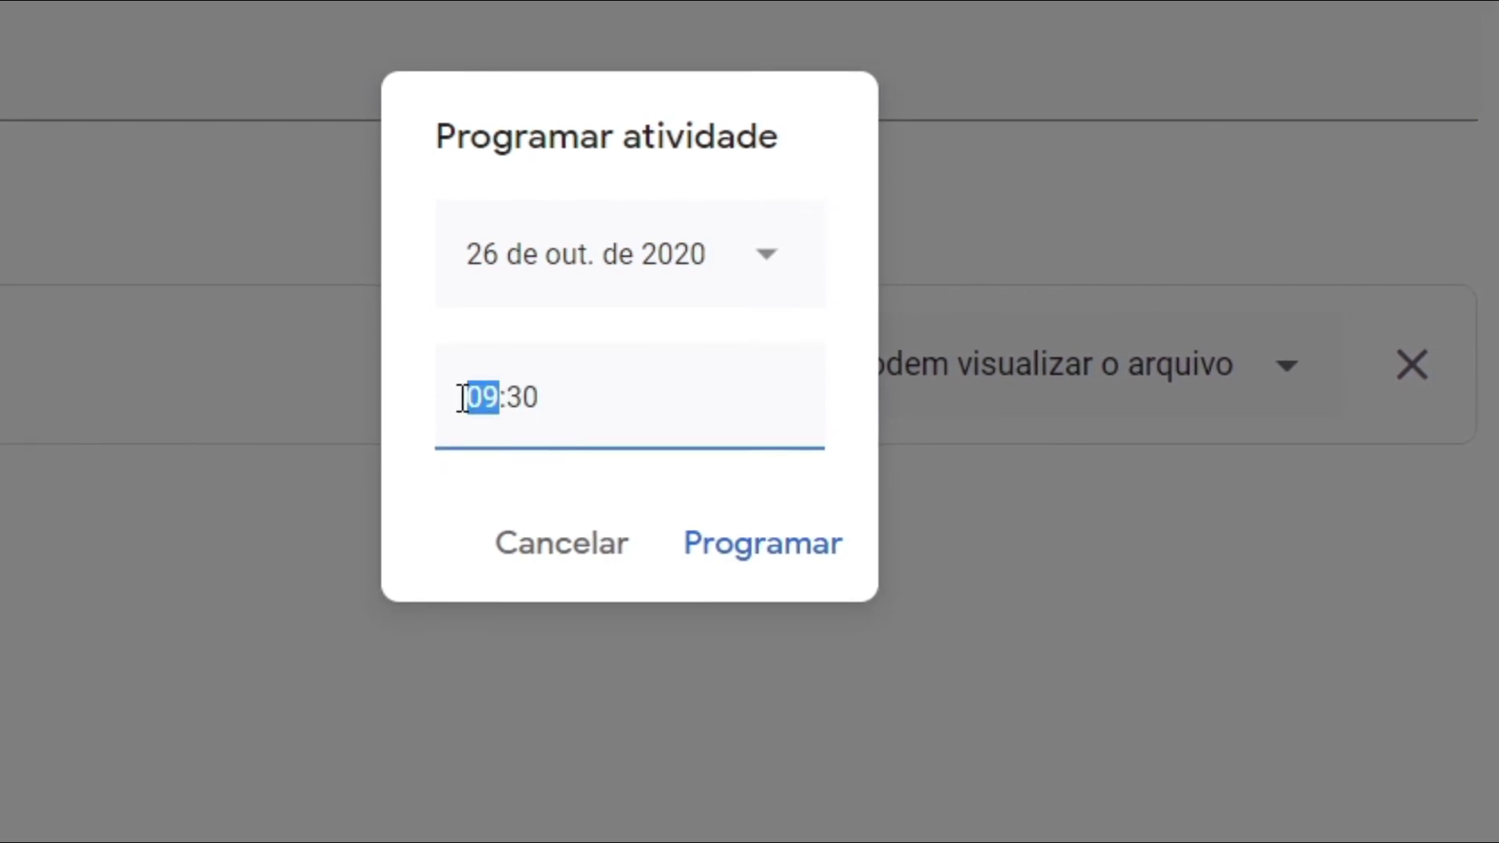
text(10)
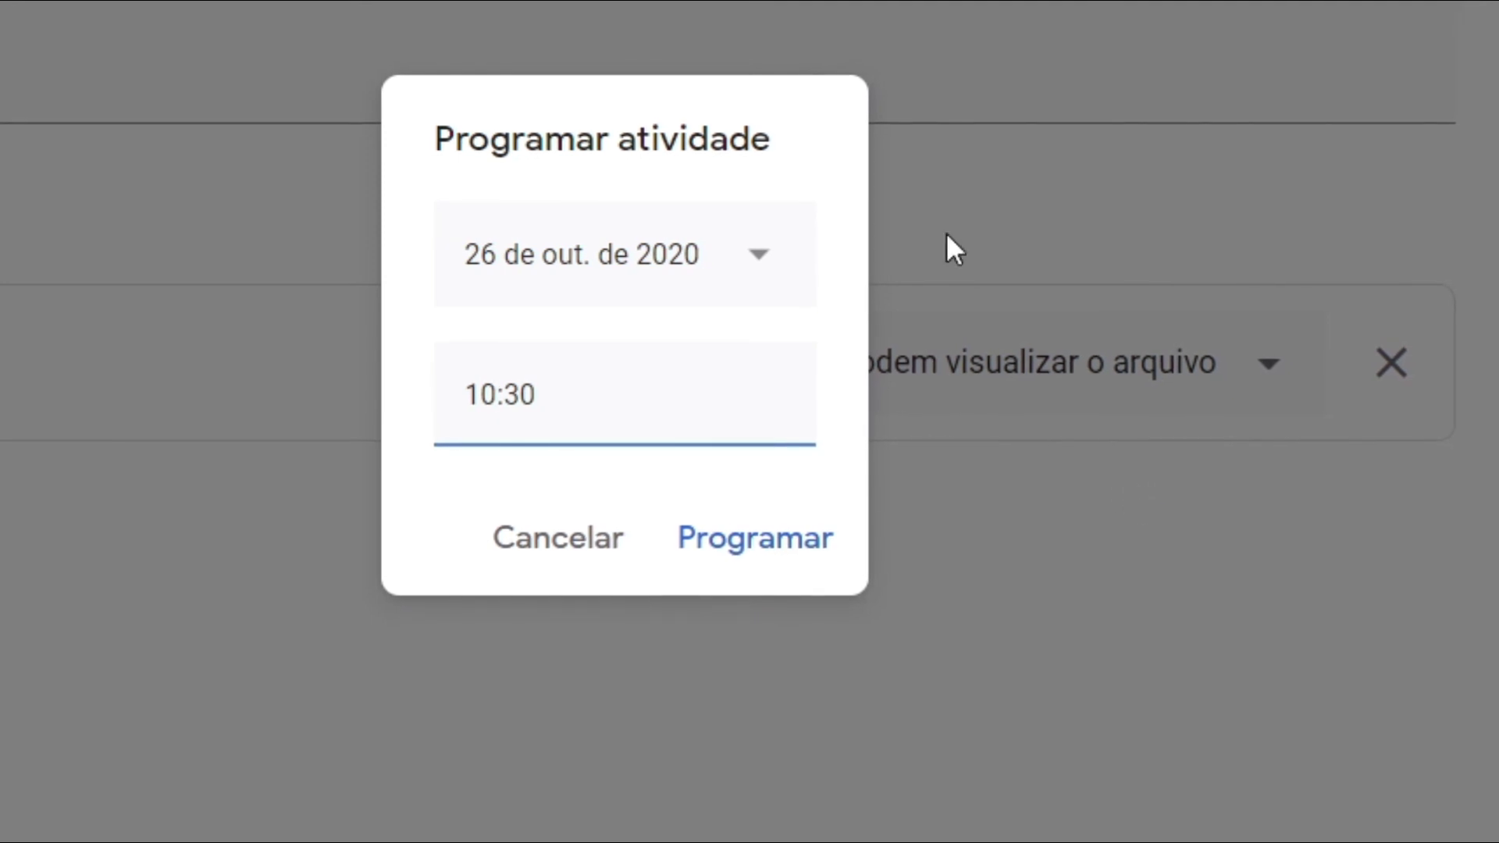
click(756, 542)
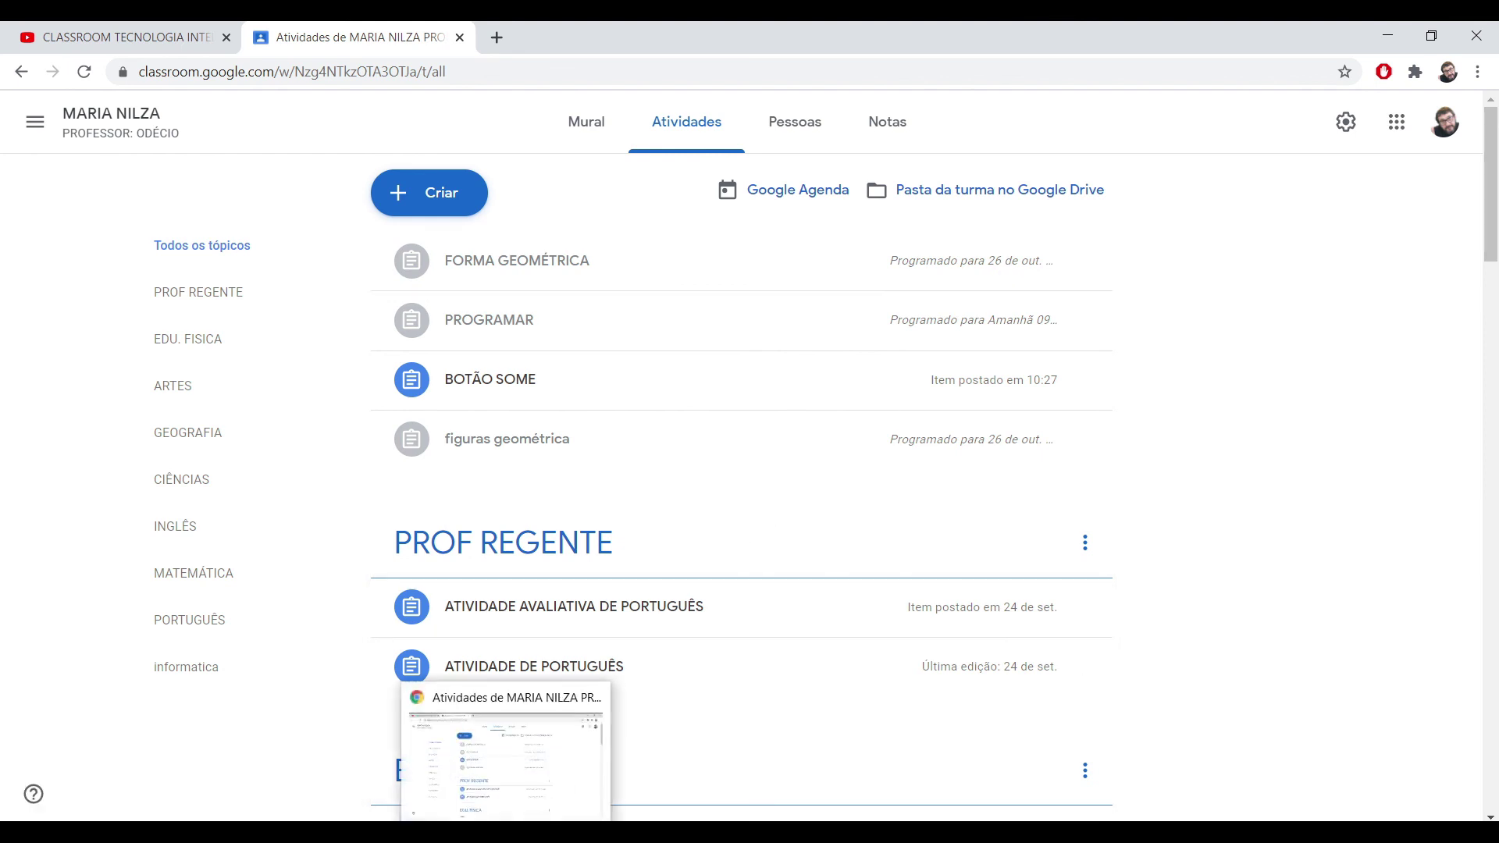
- Switch to the student account's Edge window and reload the class stream to check for the FORMA GEOMÉTRICA assignment
click(468, 750)
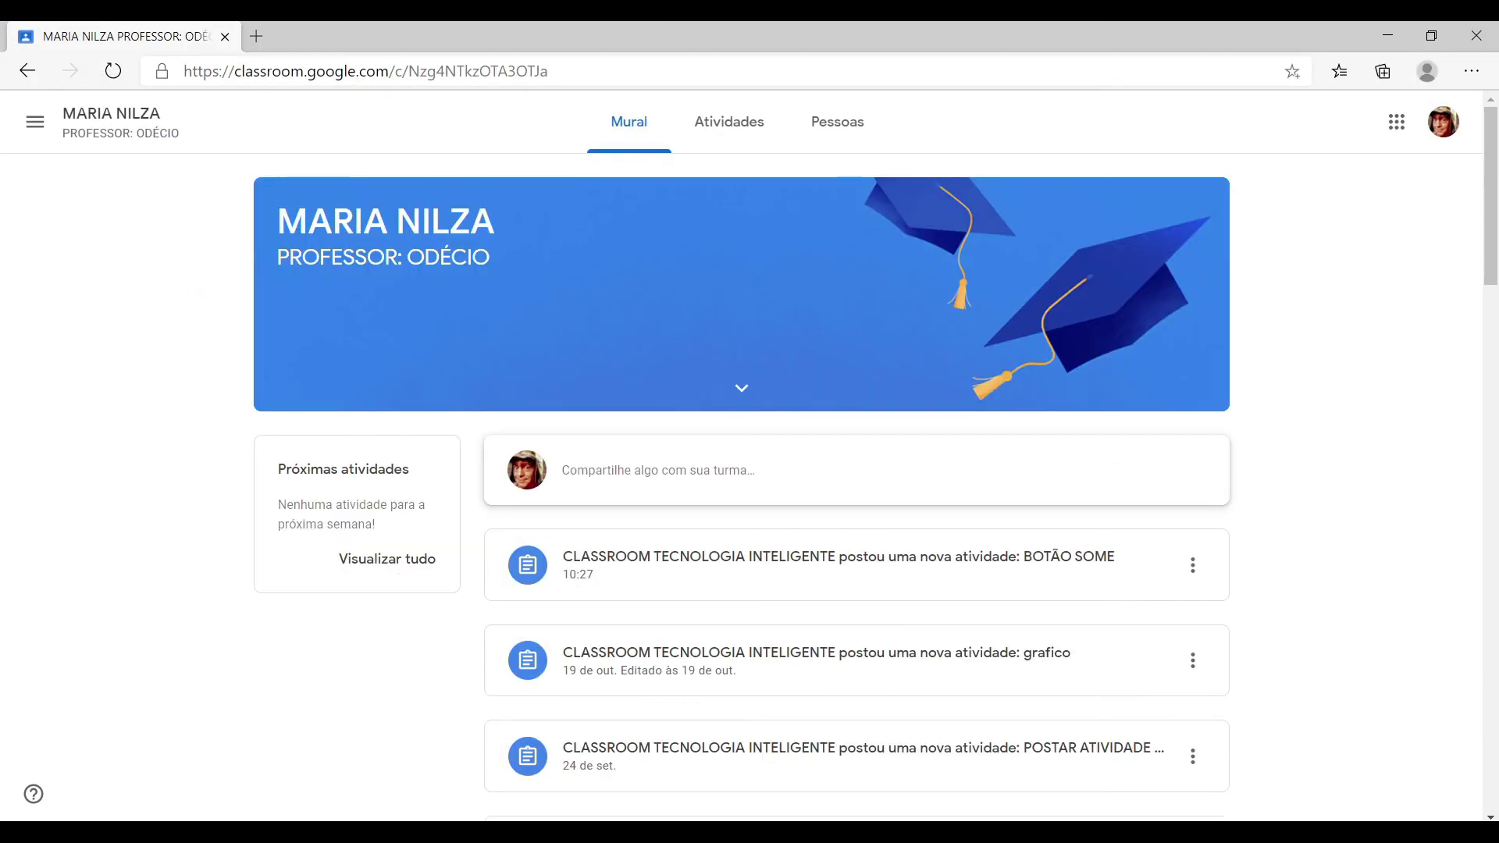
click(113, 70)
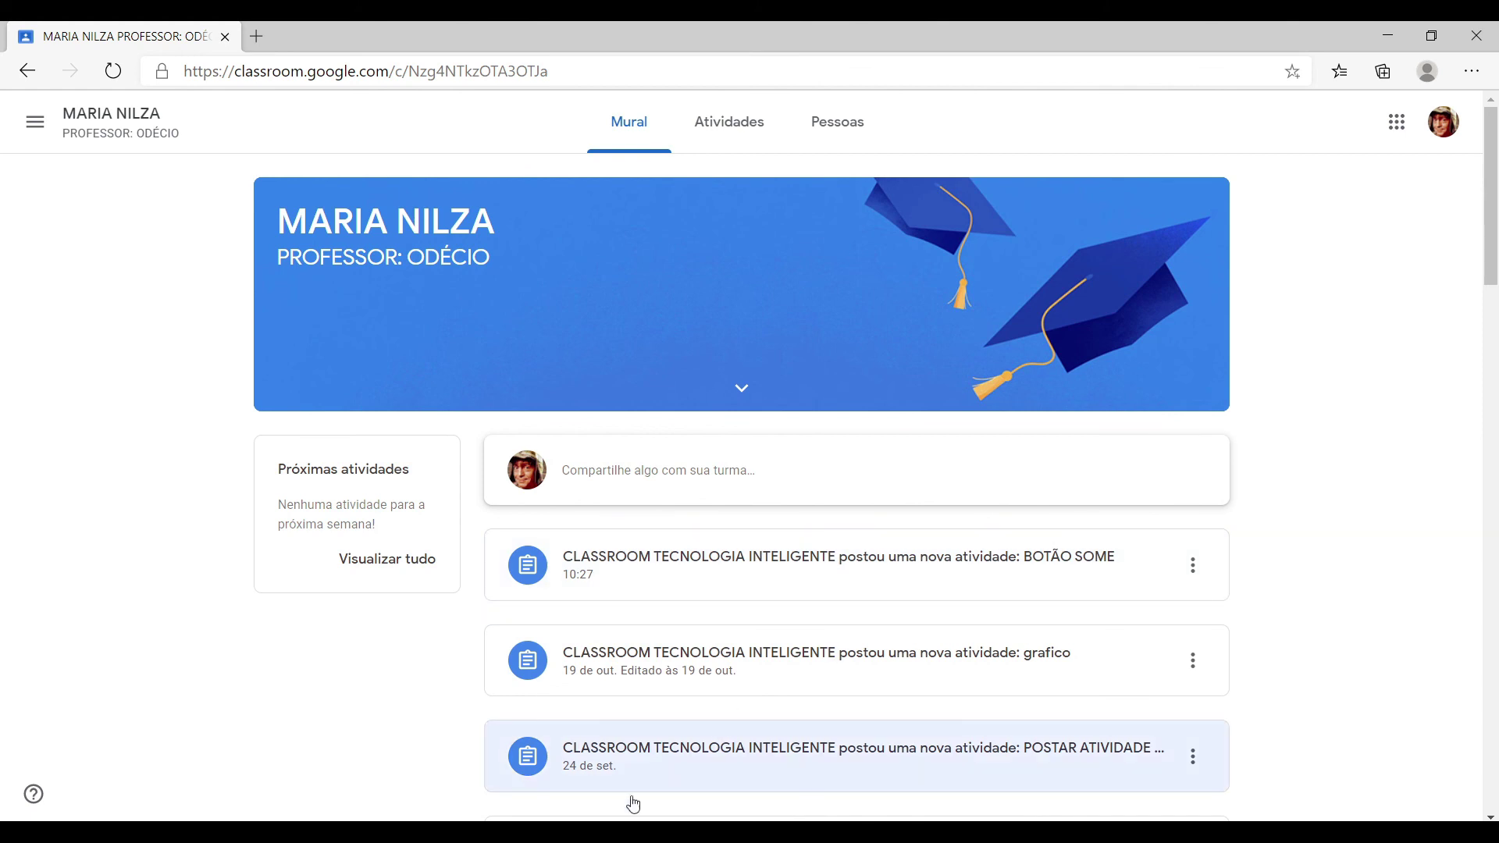
- Check the Atividades and Mural pages in the mirrored phone for the scheduled assignment, close the mirror, and return to the teacher's Chrome window
mouse_move(742, 832)
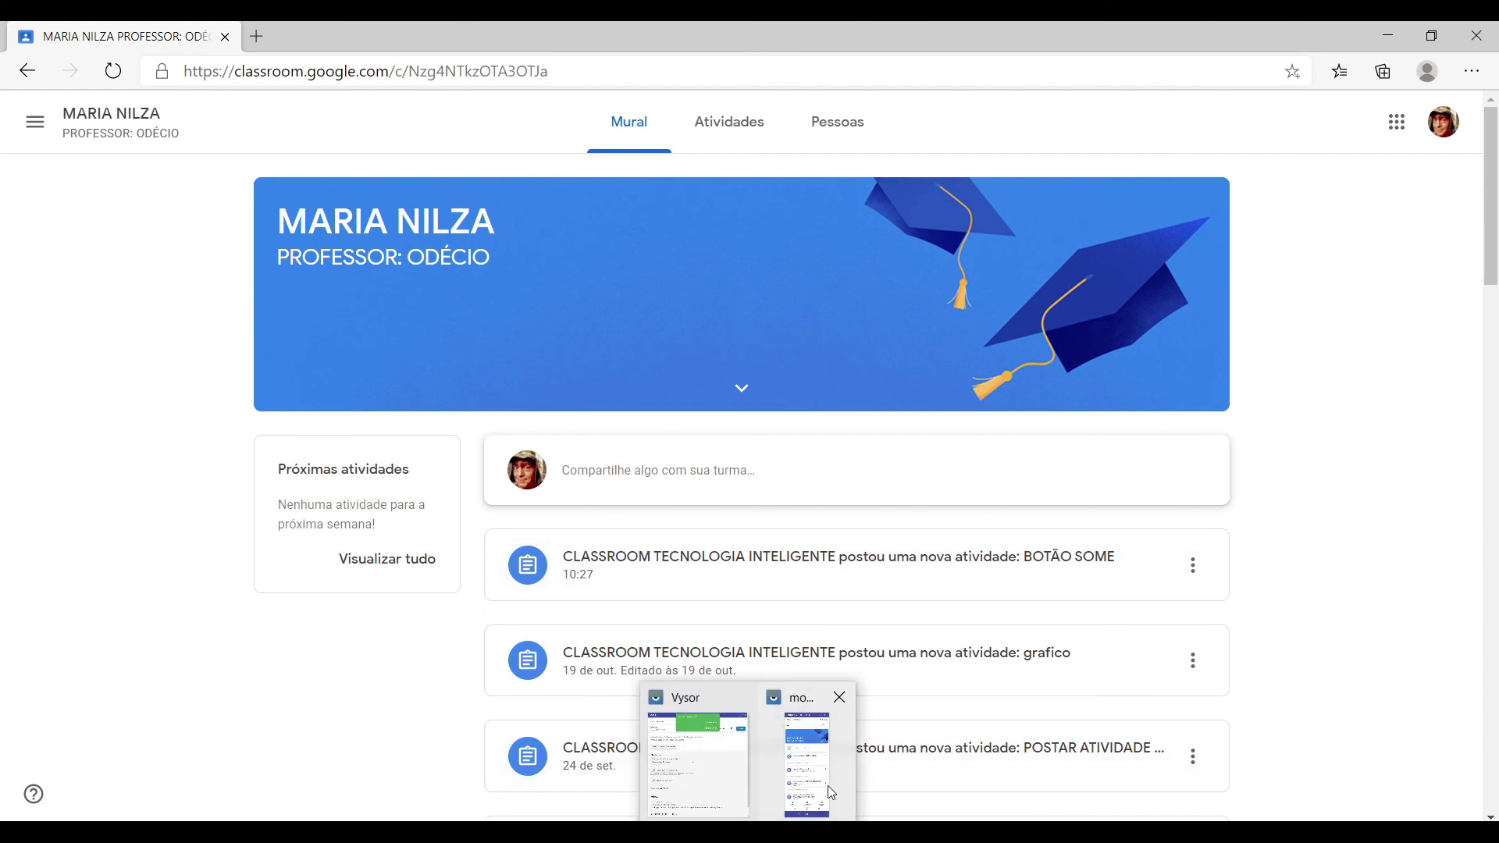
click(830, 792)
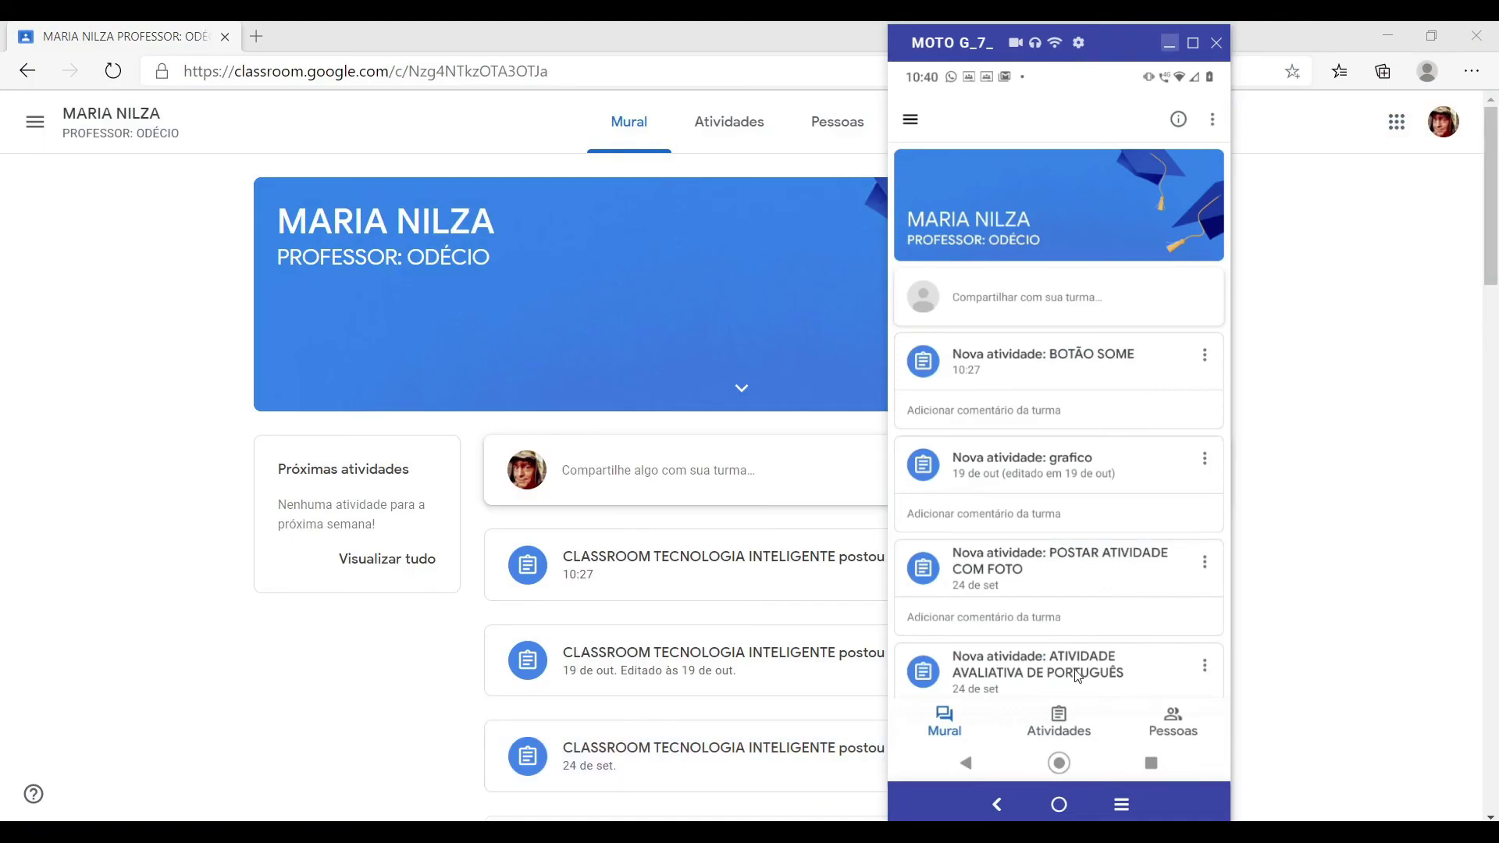
click(953, 731)
click(1068, 740)
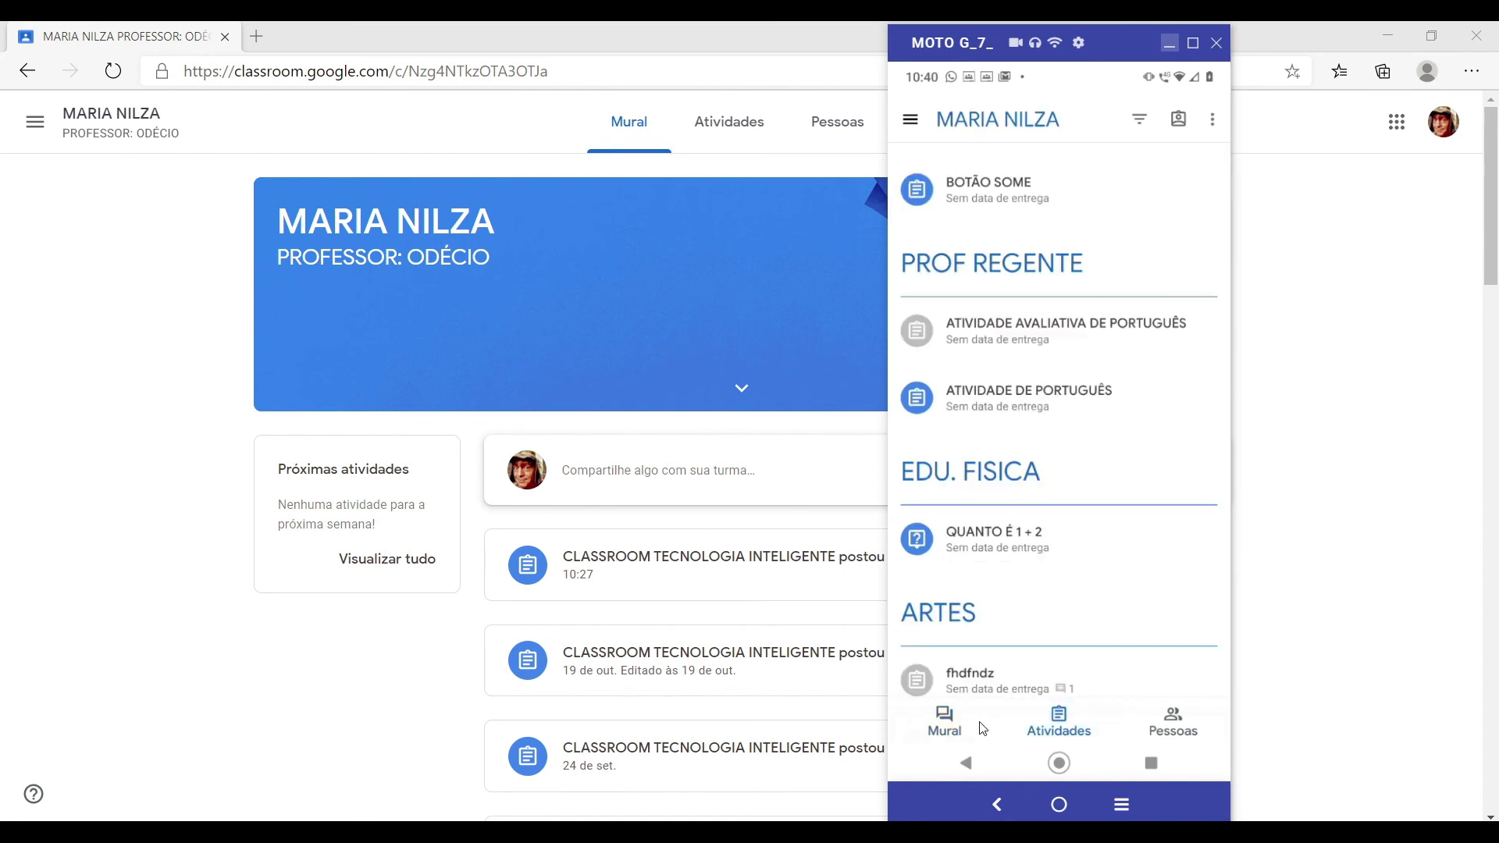
click(938, 730)
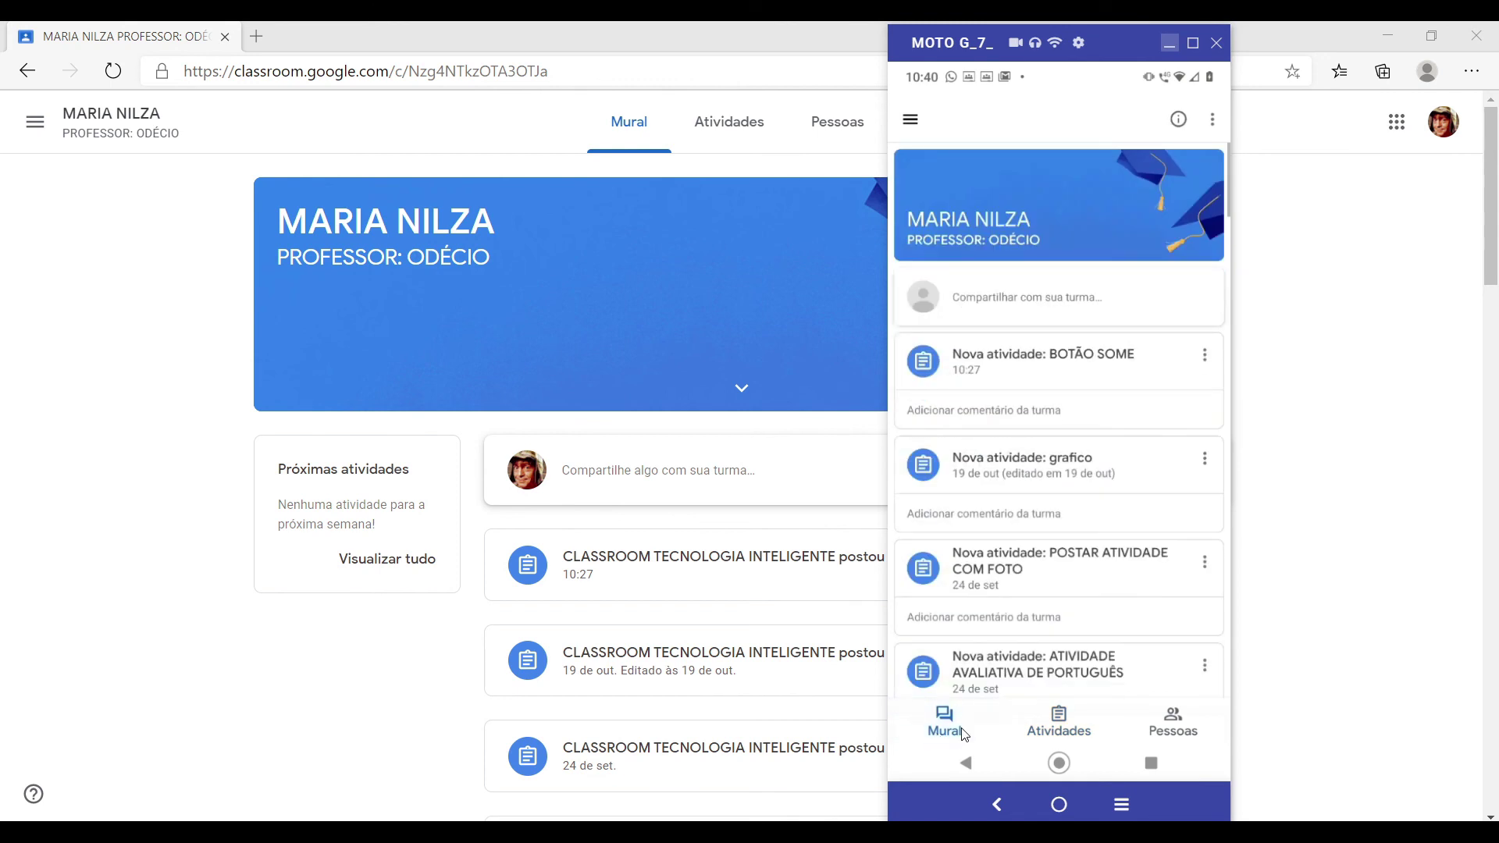
click(1216, 44)
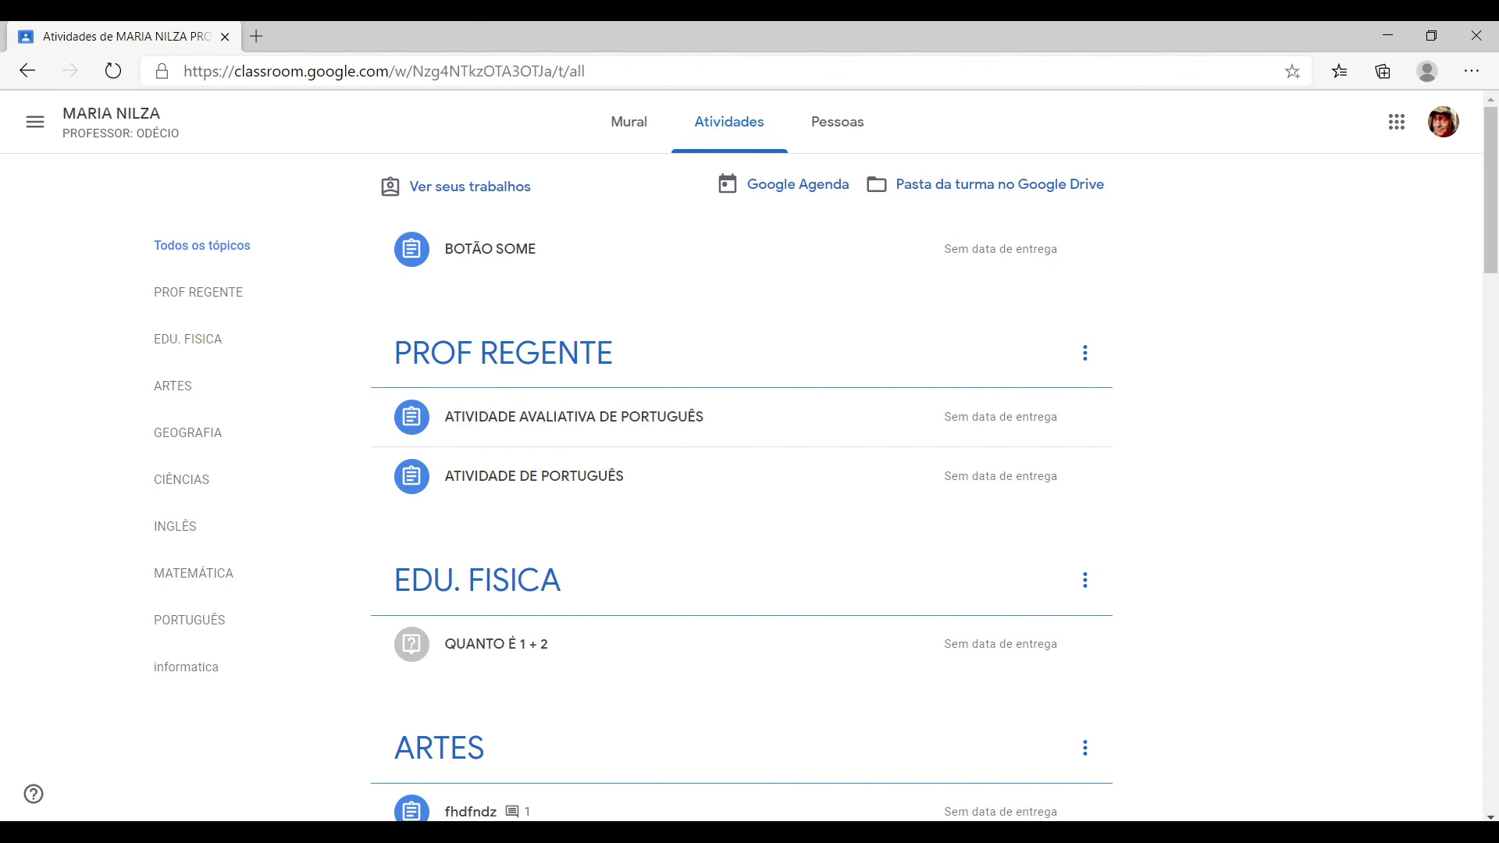
key(alt+Tab)
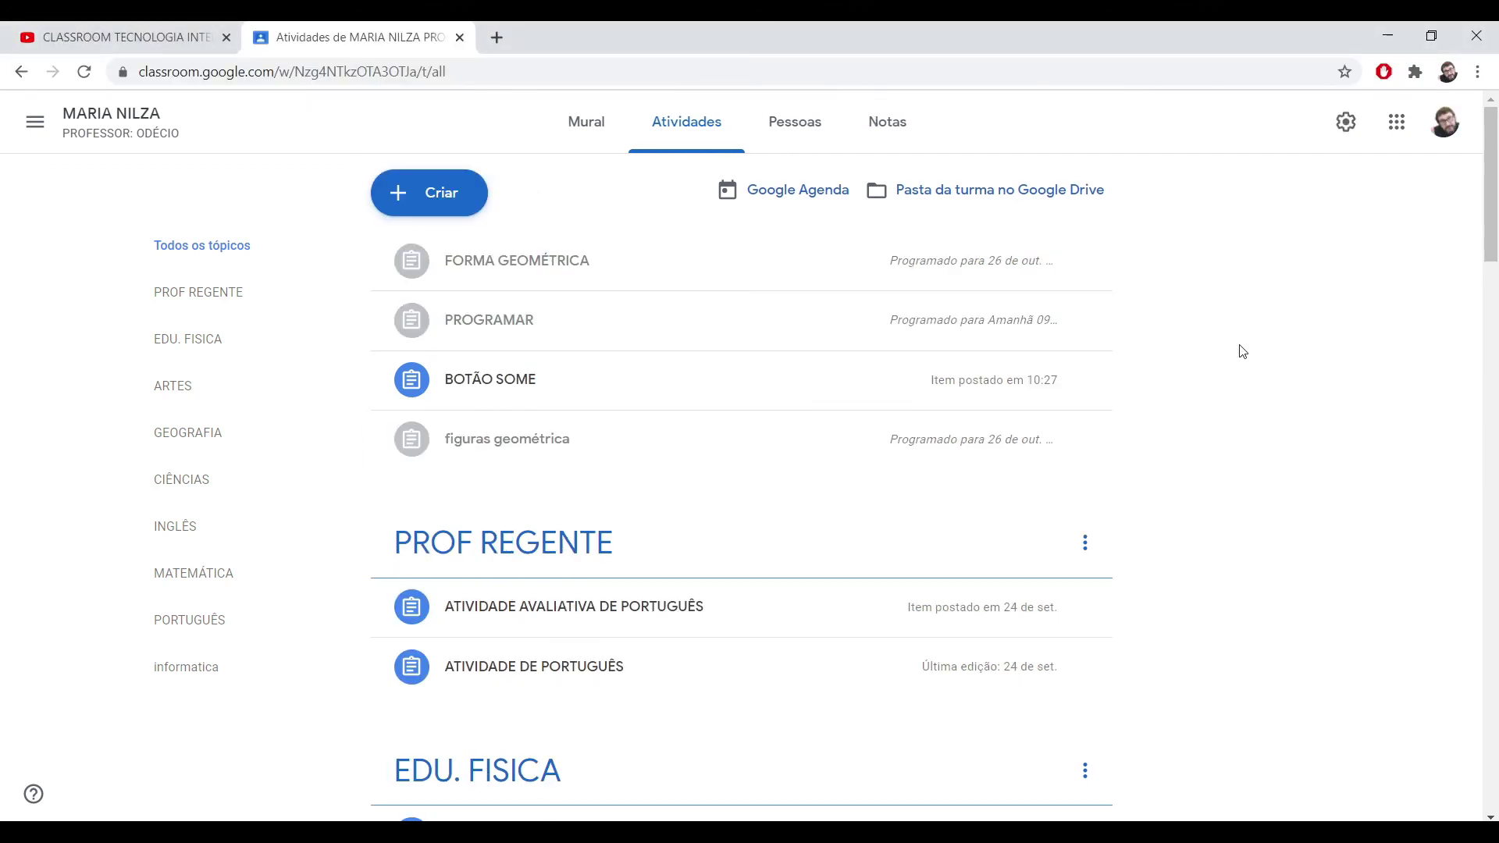